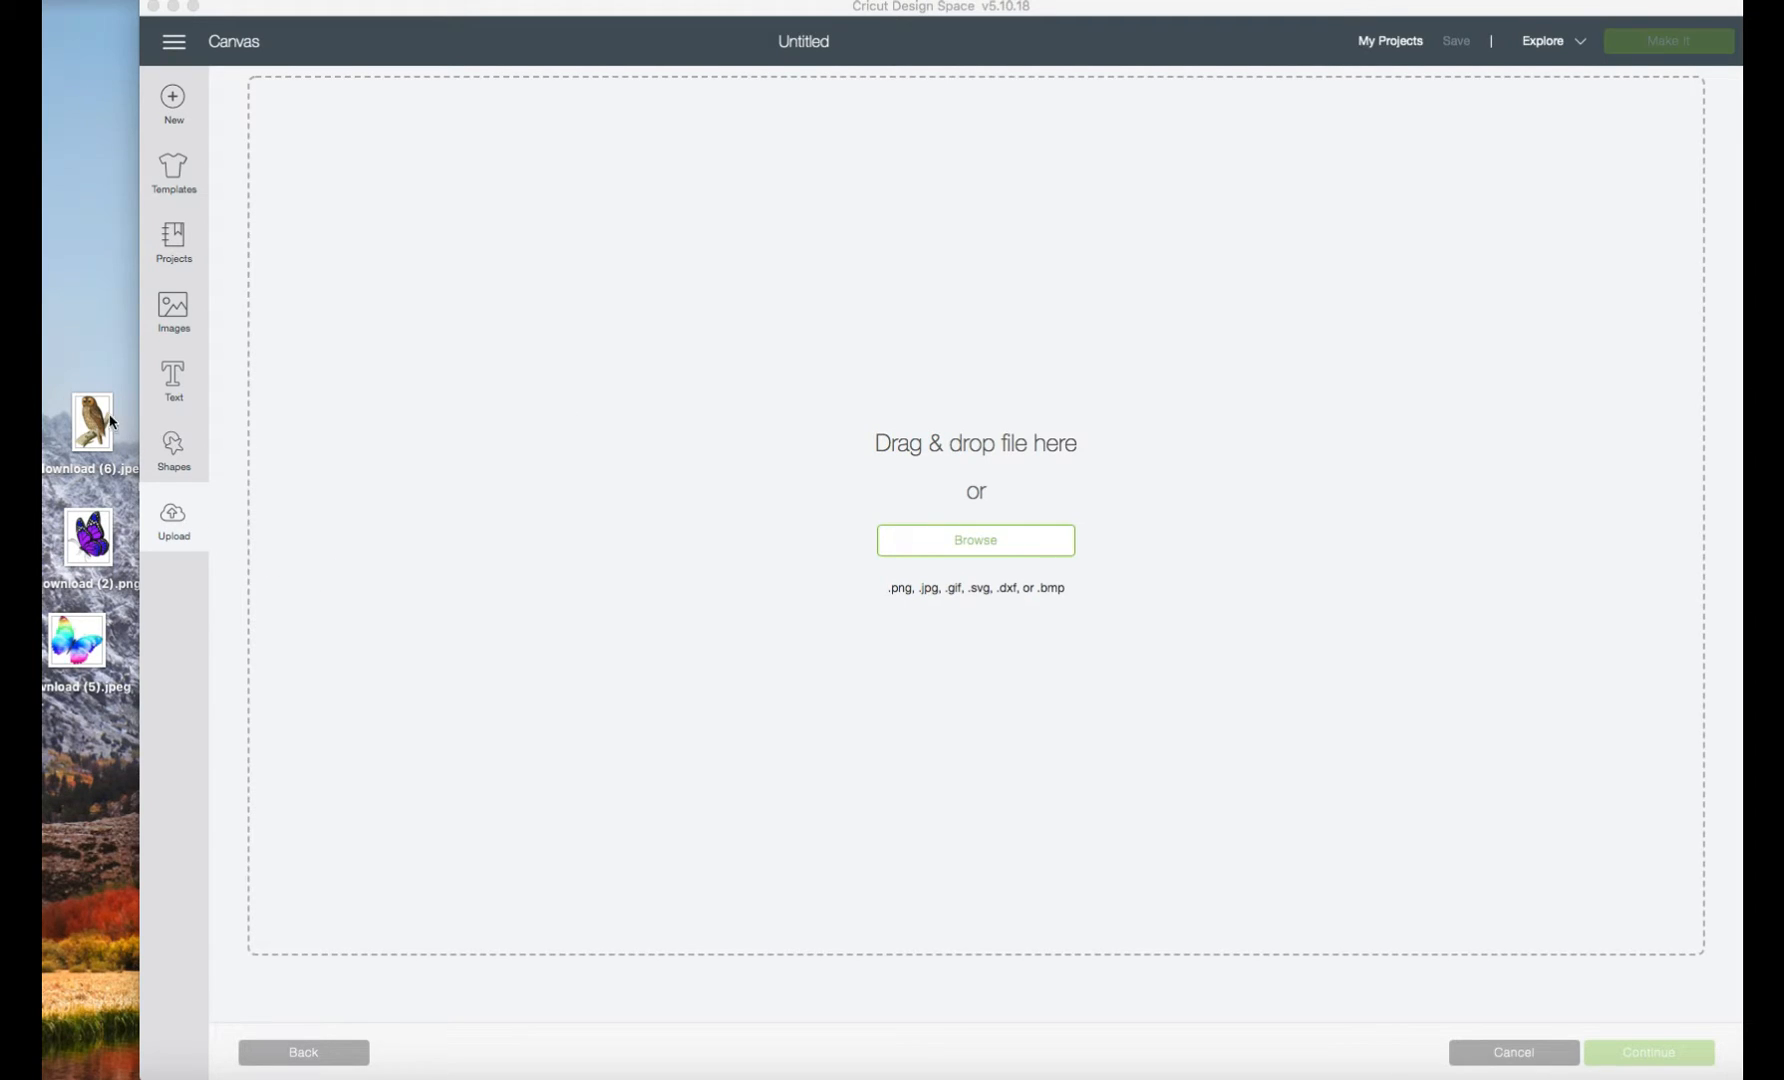
Upload the owl picture download (6).jpeg, set its image type to Complex, and continue to background removal.
{"action": "left_click_drag", "start_coordinate": [100, 420], "coordinate": [976, 556]}
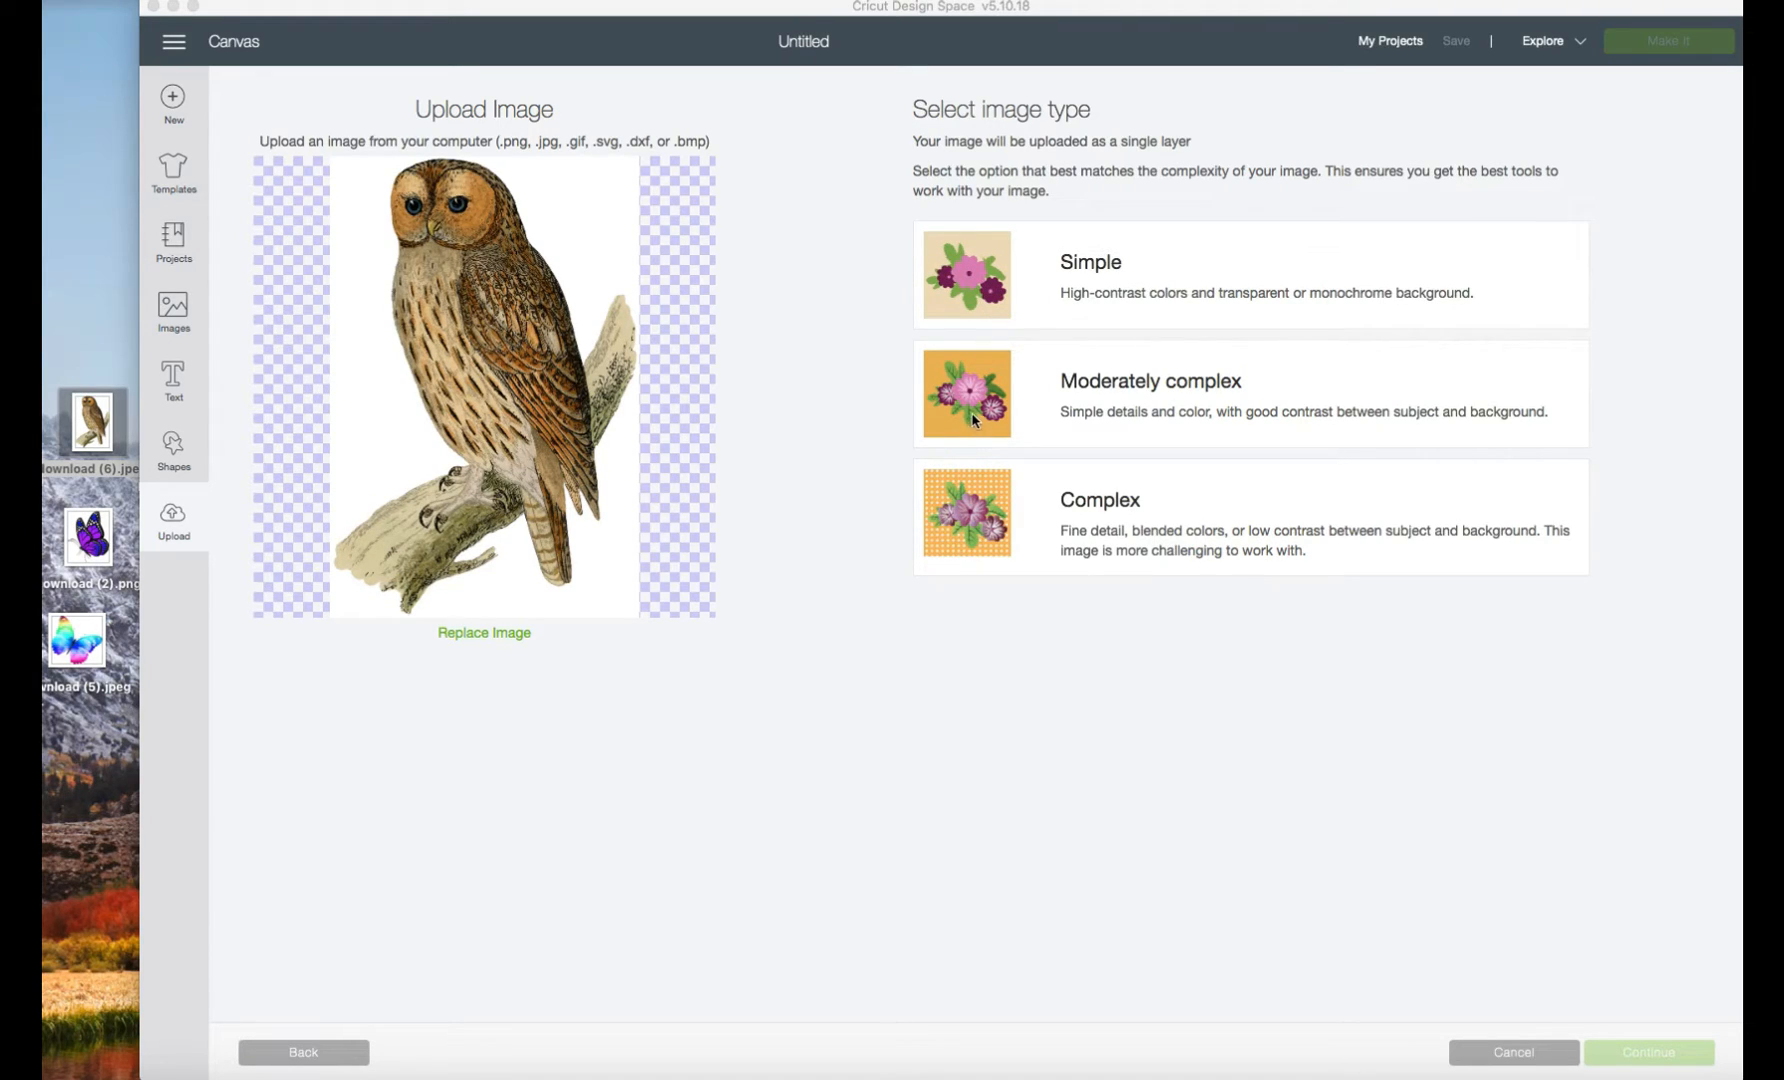
{"action": "left_click", "coordinate": [979, 532]}
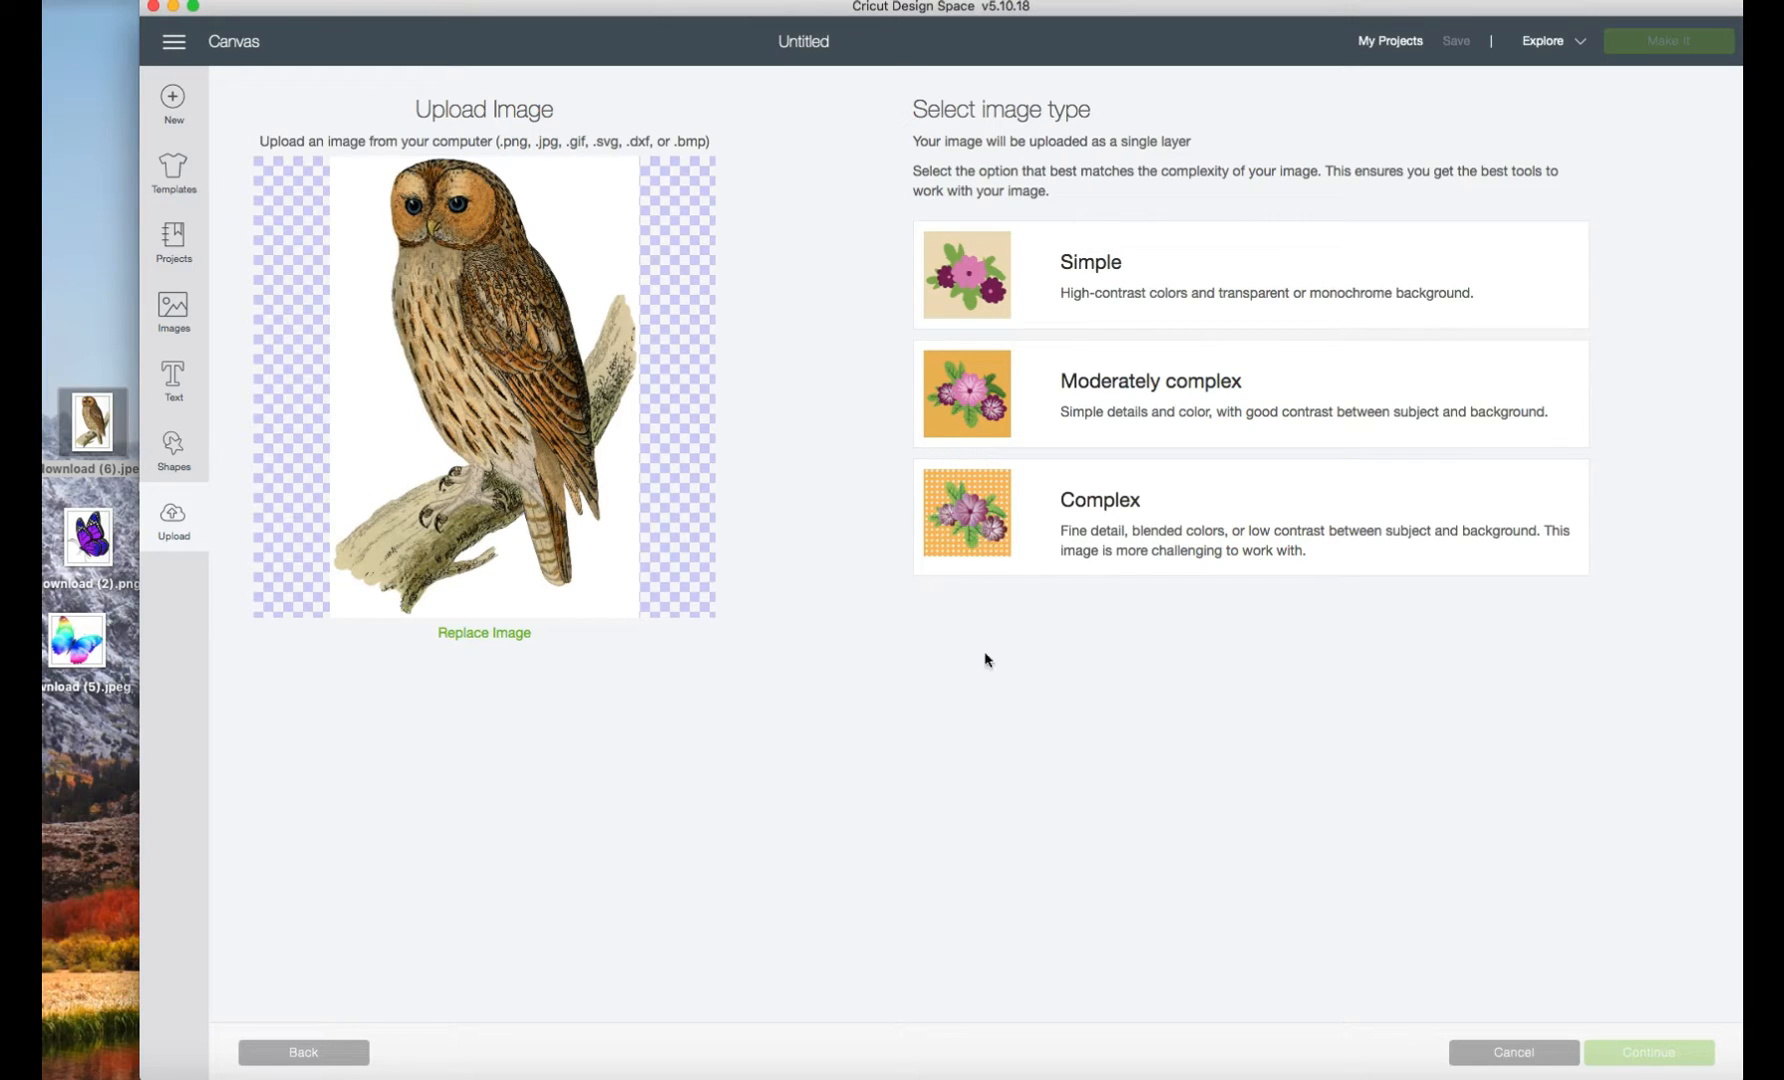
{"action": "left_click", "coordinate": [1000, 508]}
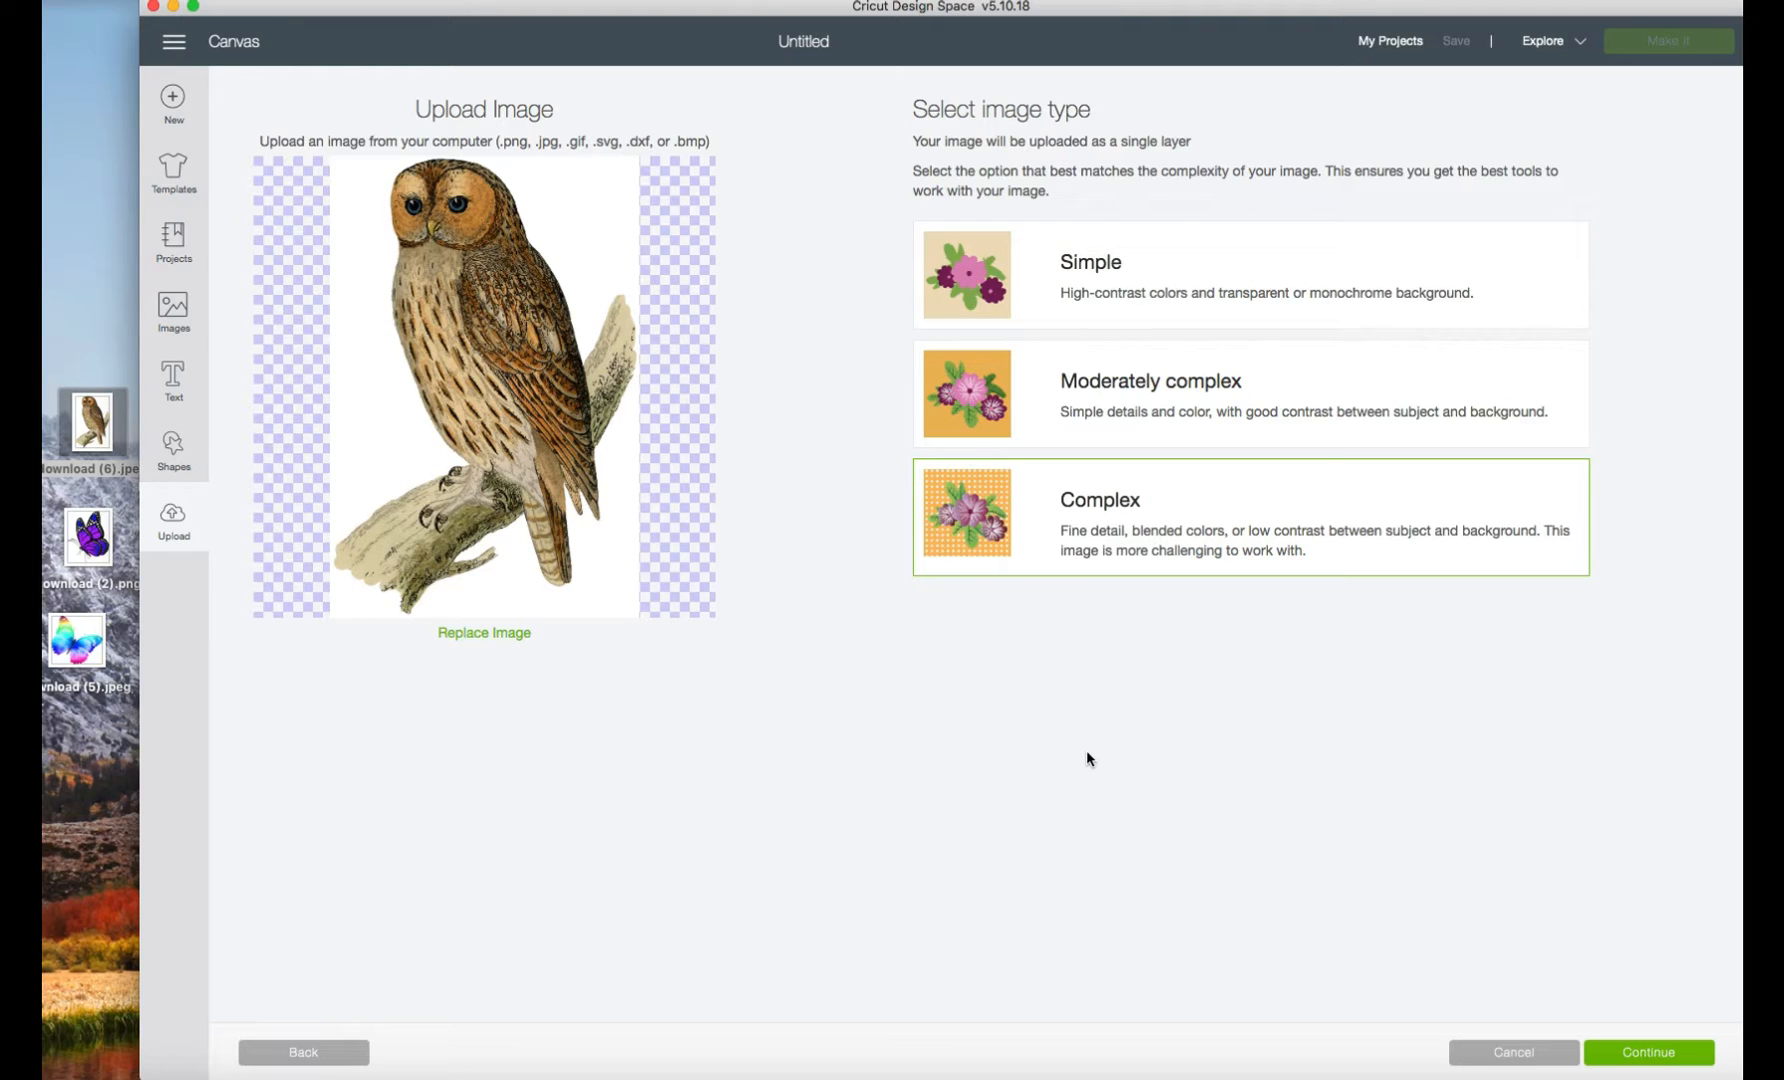
{"action": "left_click", "coordinate": [1647, 1053]}
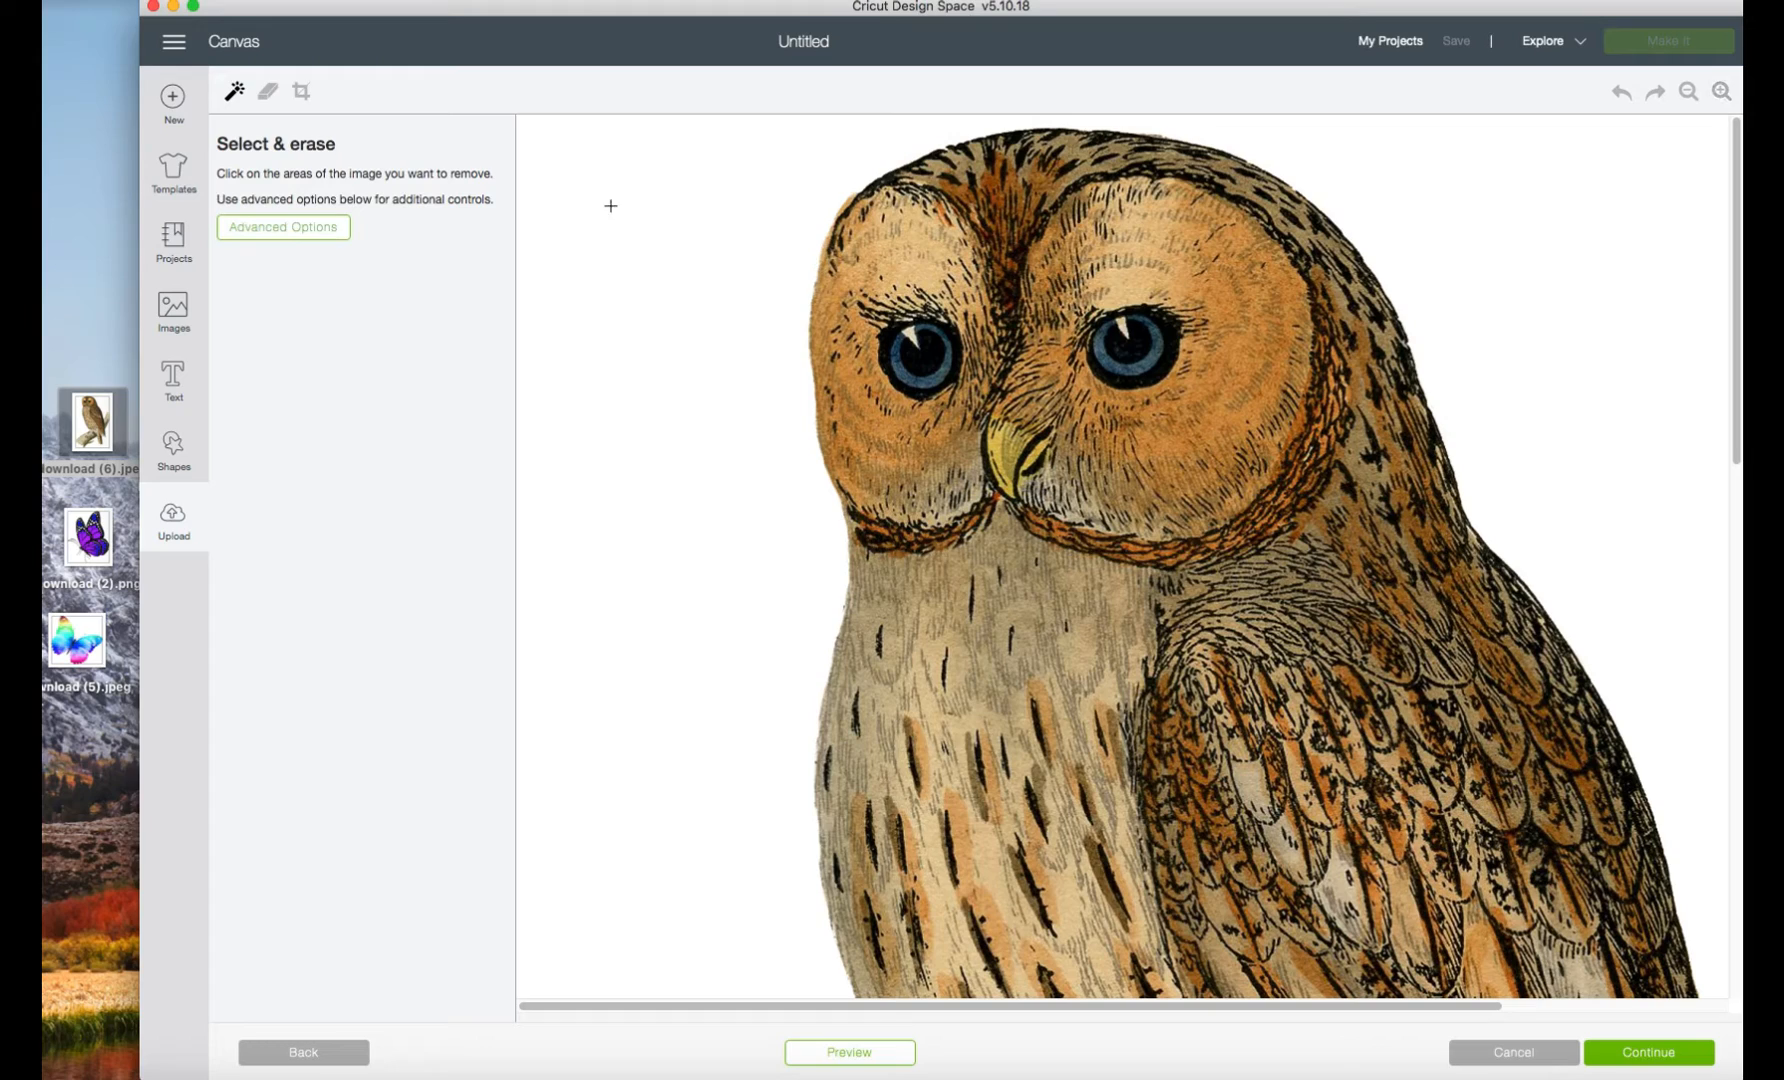
Show the advanced erase options and look through the available colour reduction choices.
{"action": "left_click", "coordinate": [296, 230]}
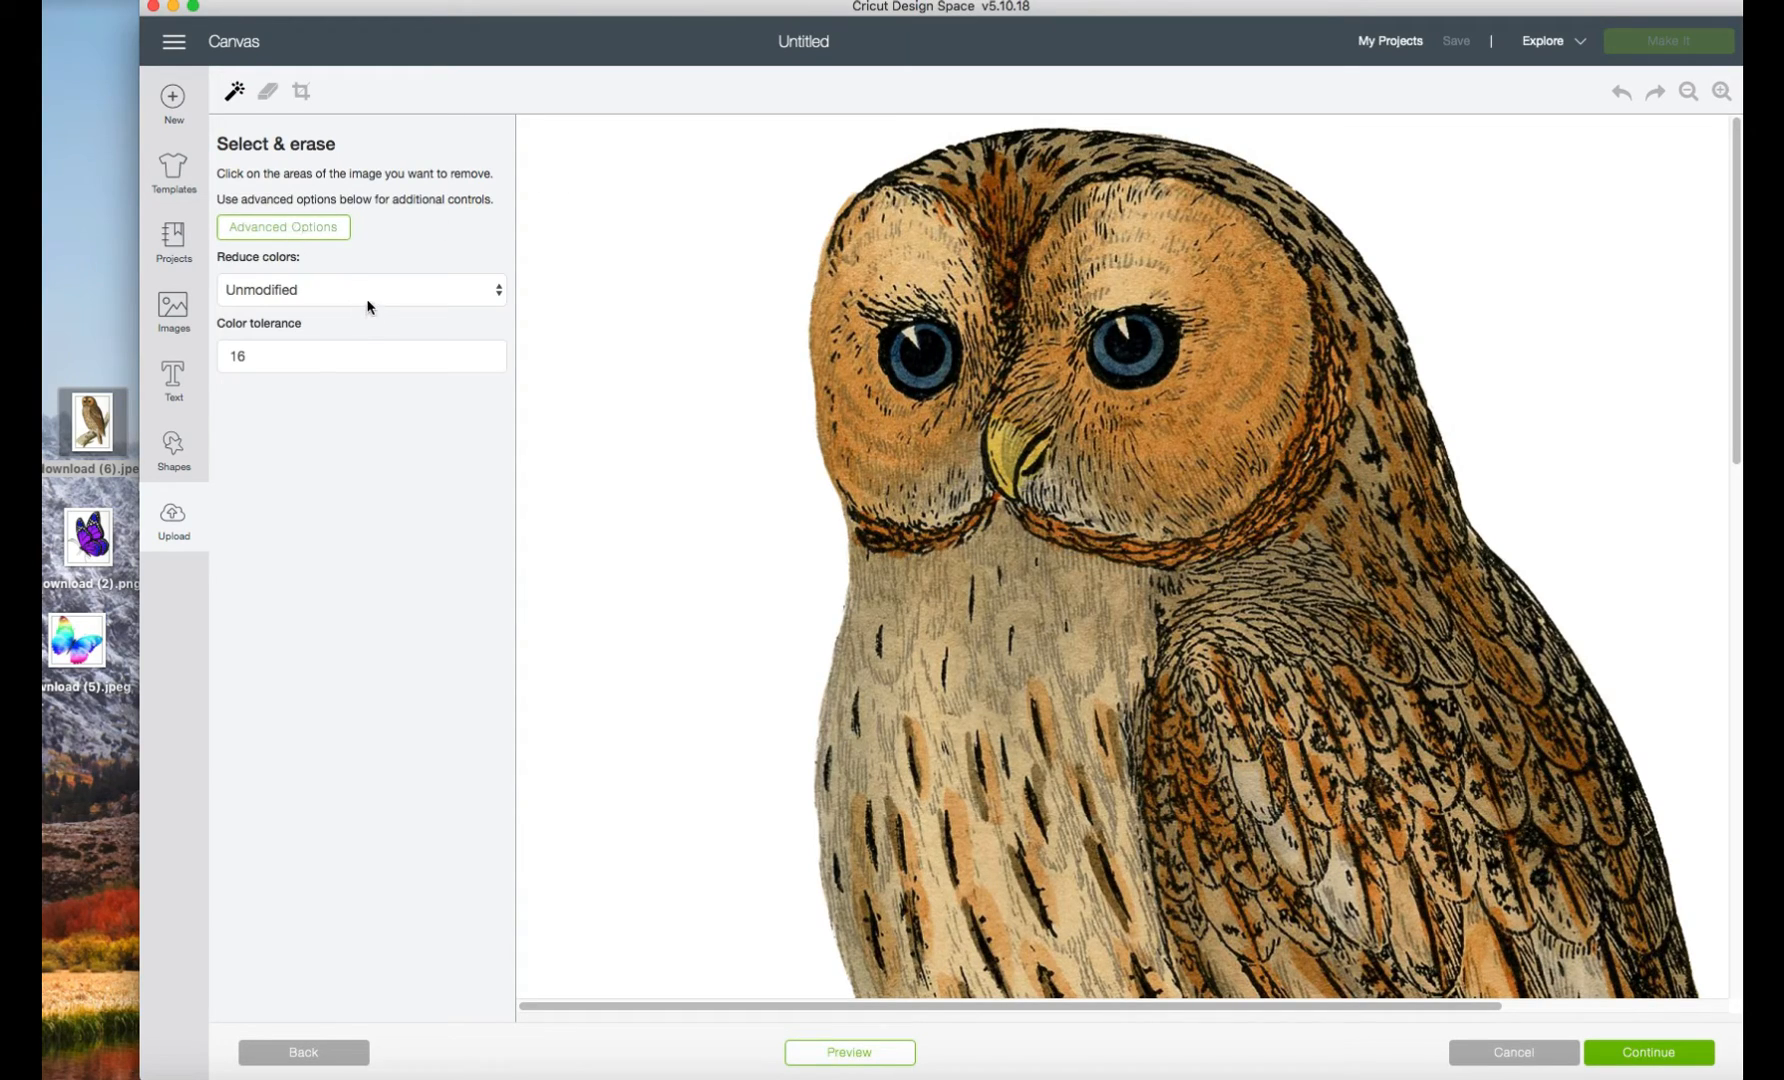
{"action": "left_click", "coordinate": [495, 290]}
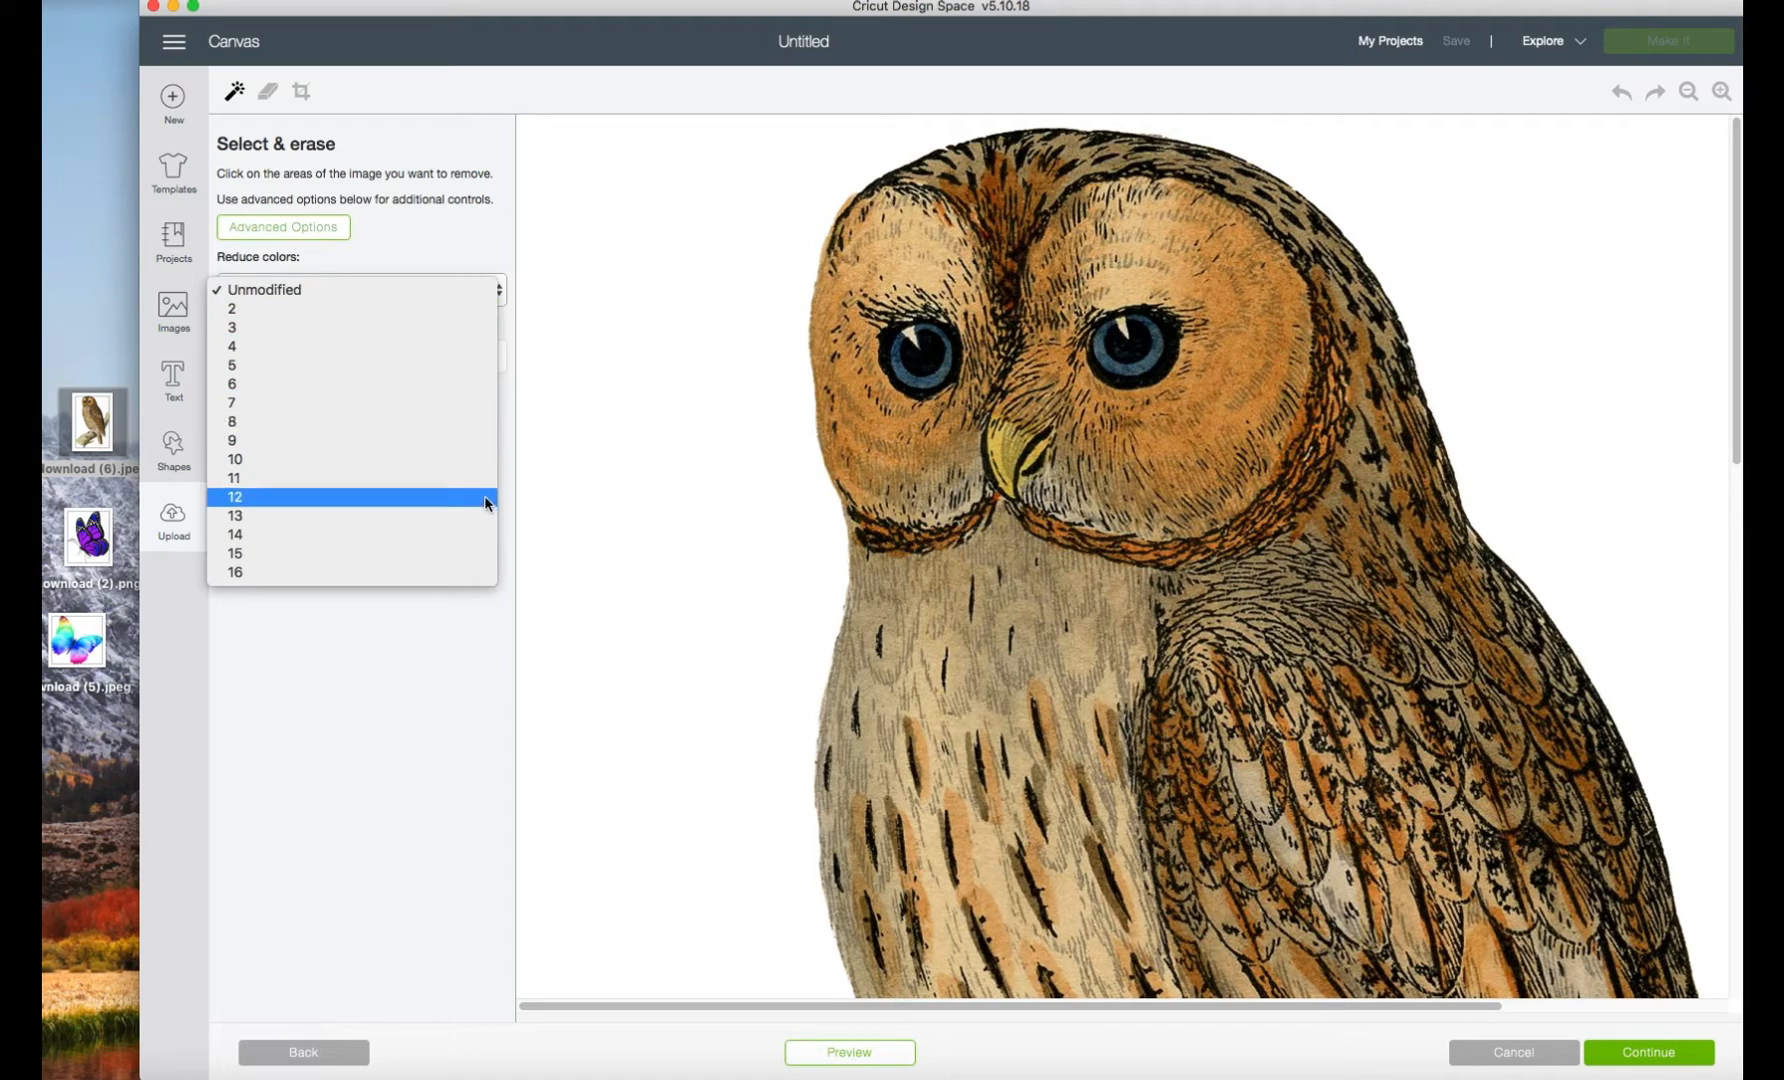
{"action": "left_click", "coordinate": [513, 283]}
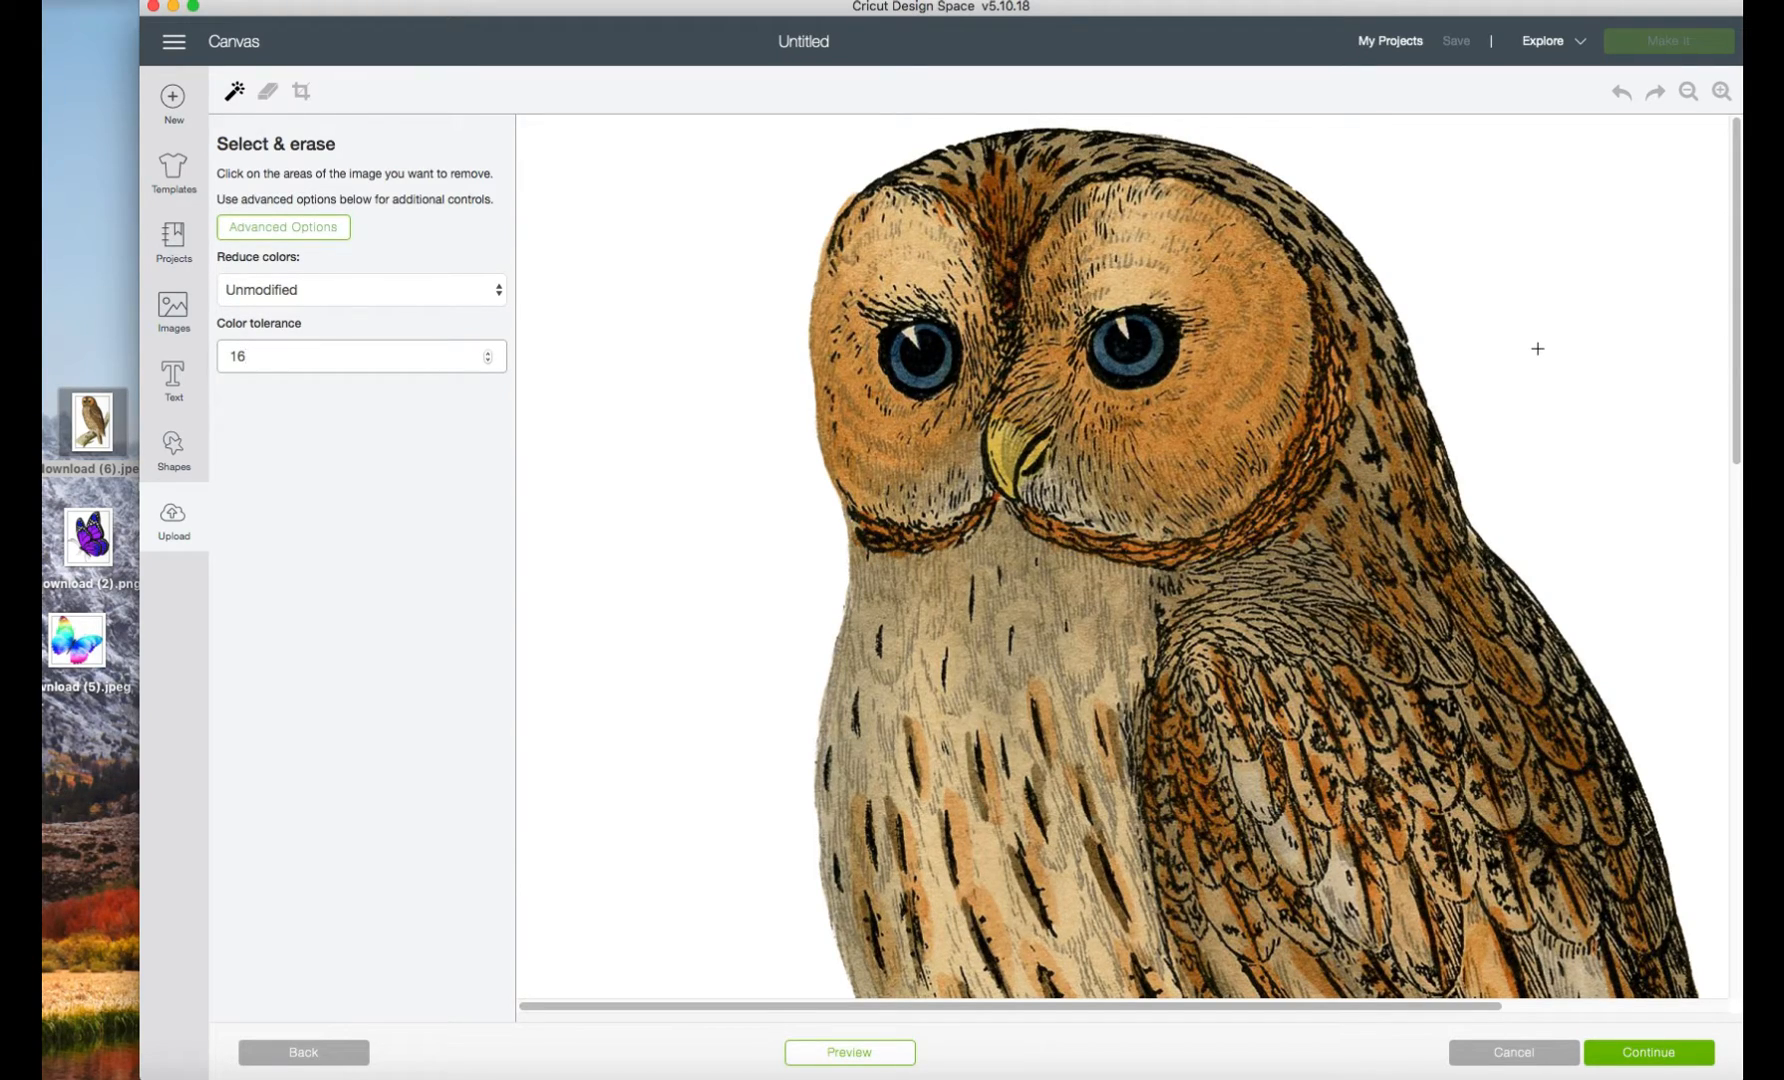
Erase the white background around the owl and its branch.
{"action": "left_click", "coordinate": [1688, 92]}
{"action": "left_click", "coordinate": [1688, 92]}
{"action": "left_click", "coordinate": [1688, 92]}
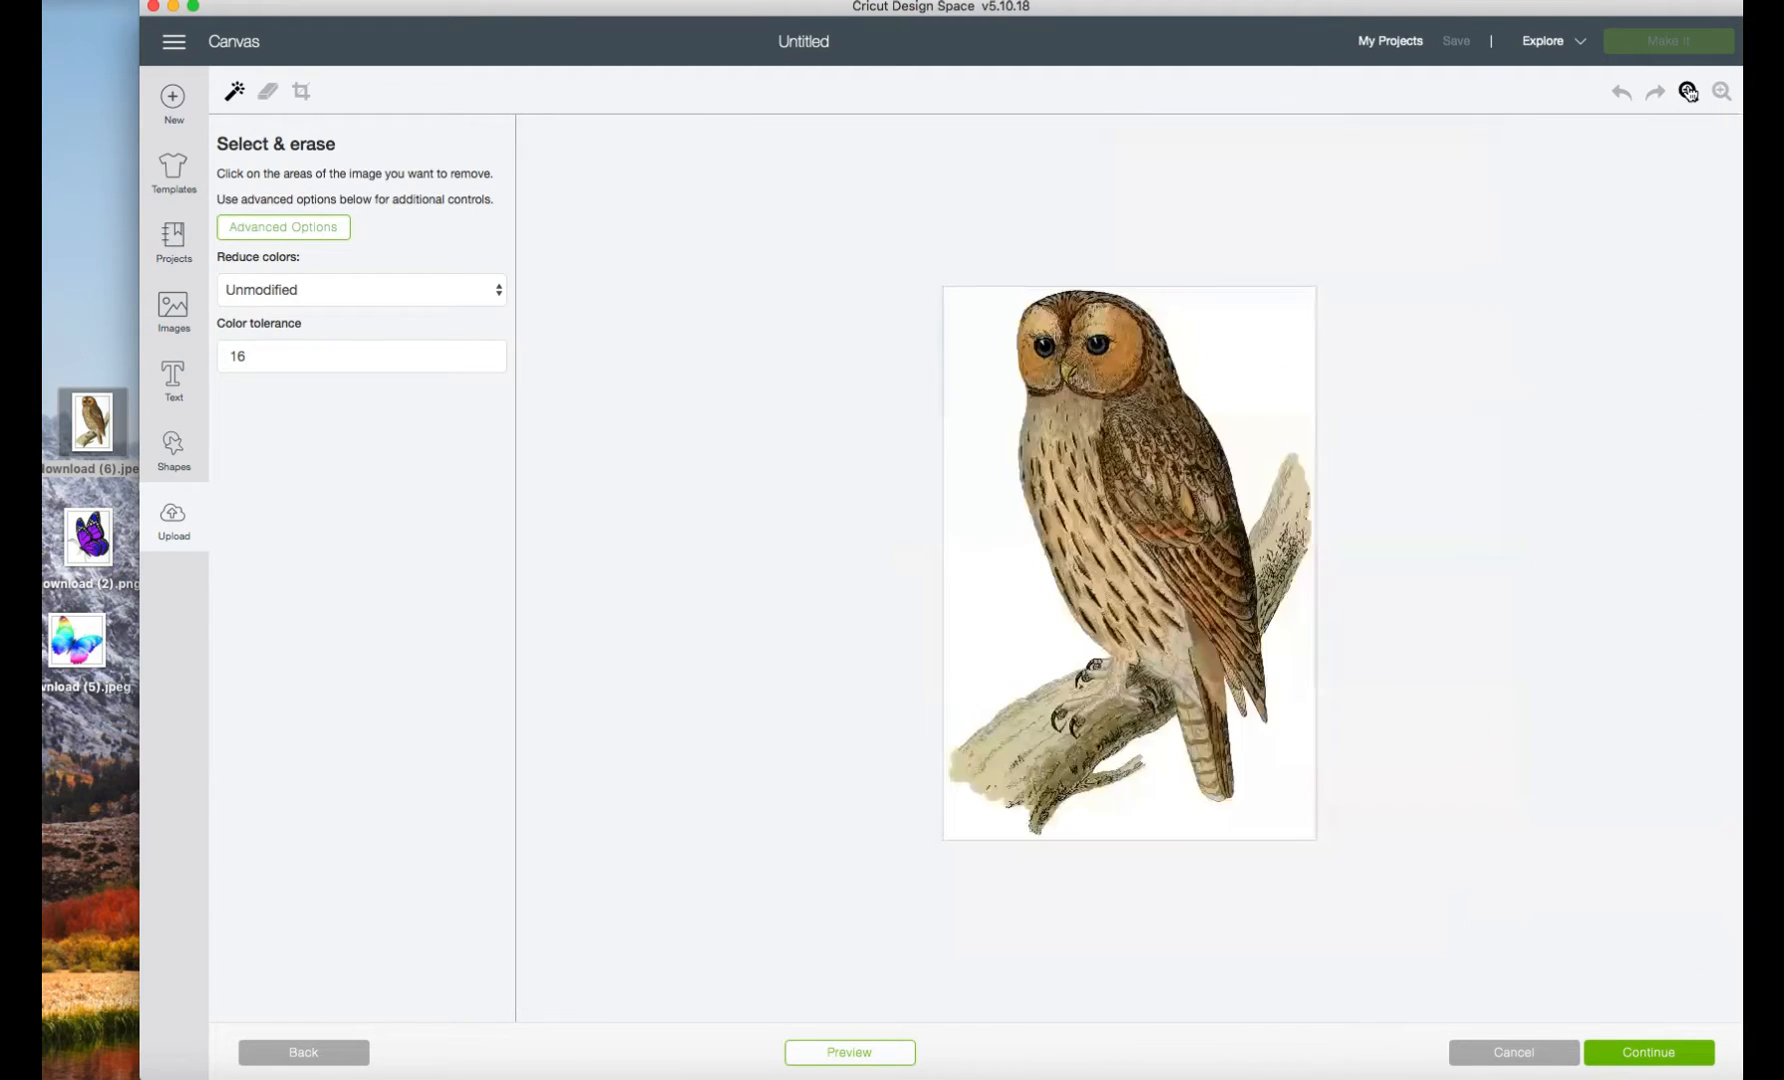
{"action": "left_click", "coordinate": [1721, 92]}
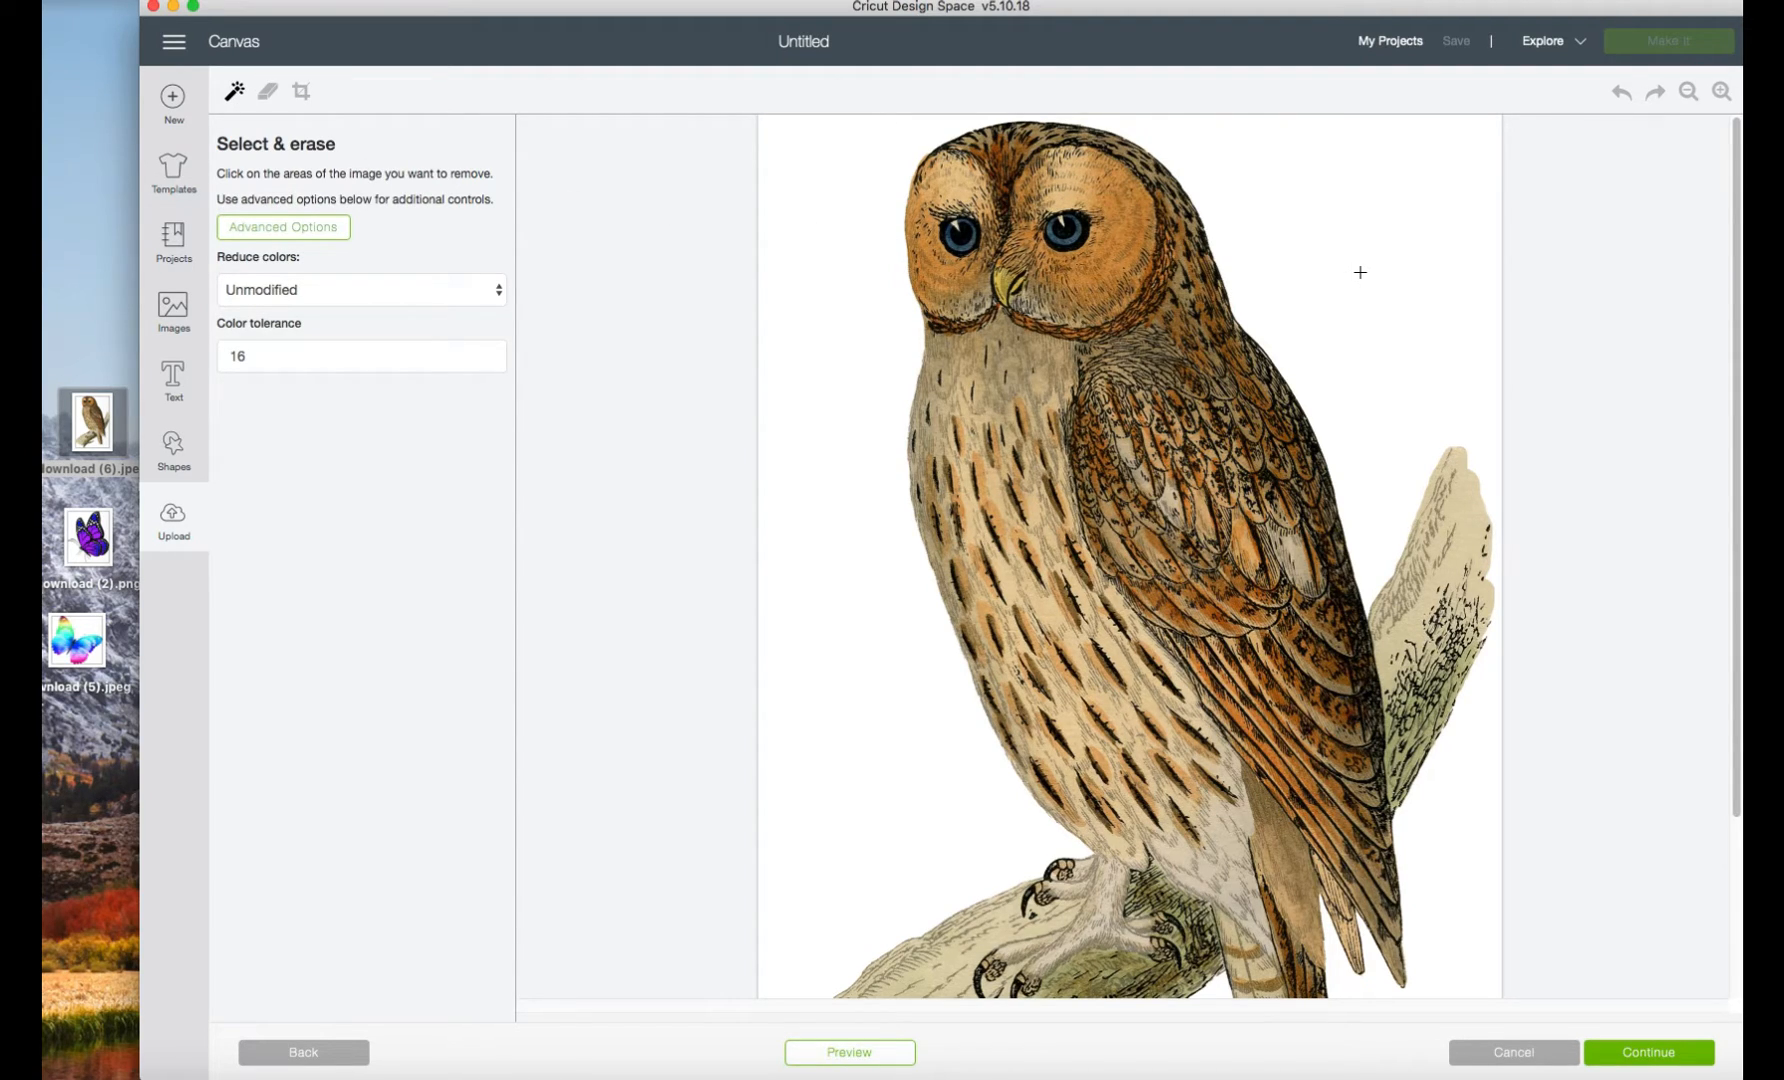
{"action": "left_click", "coordinate": [1410, 404]}
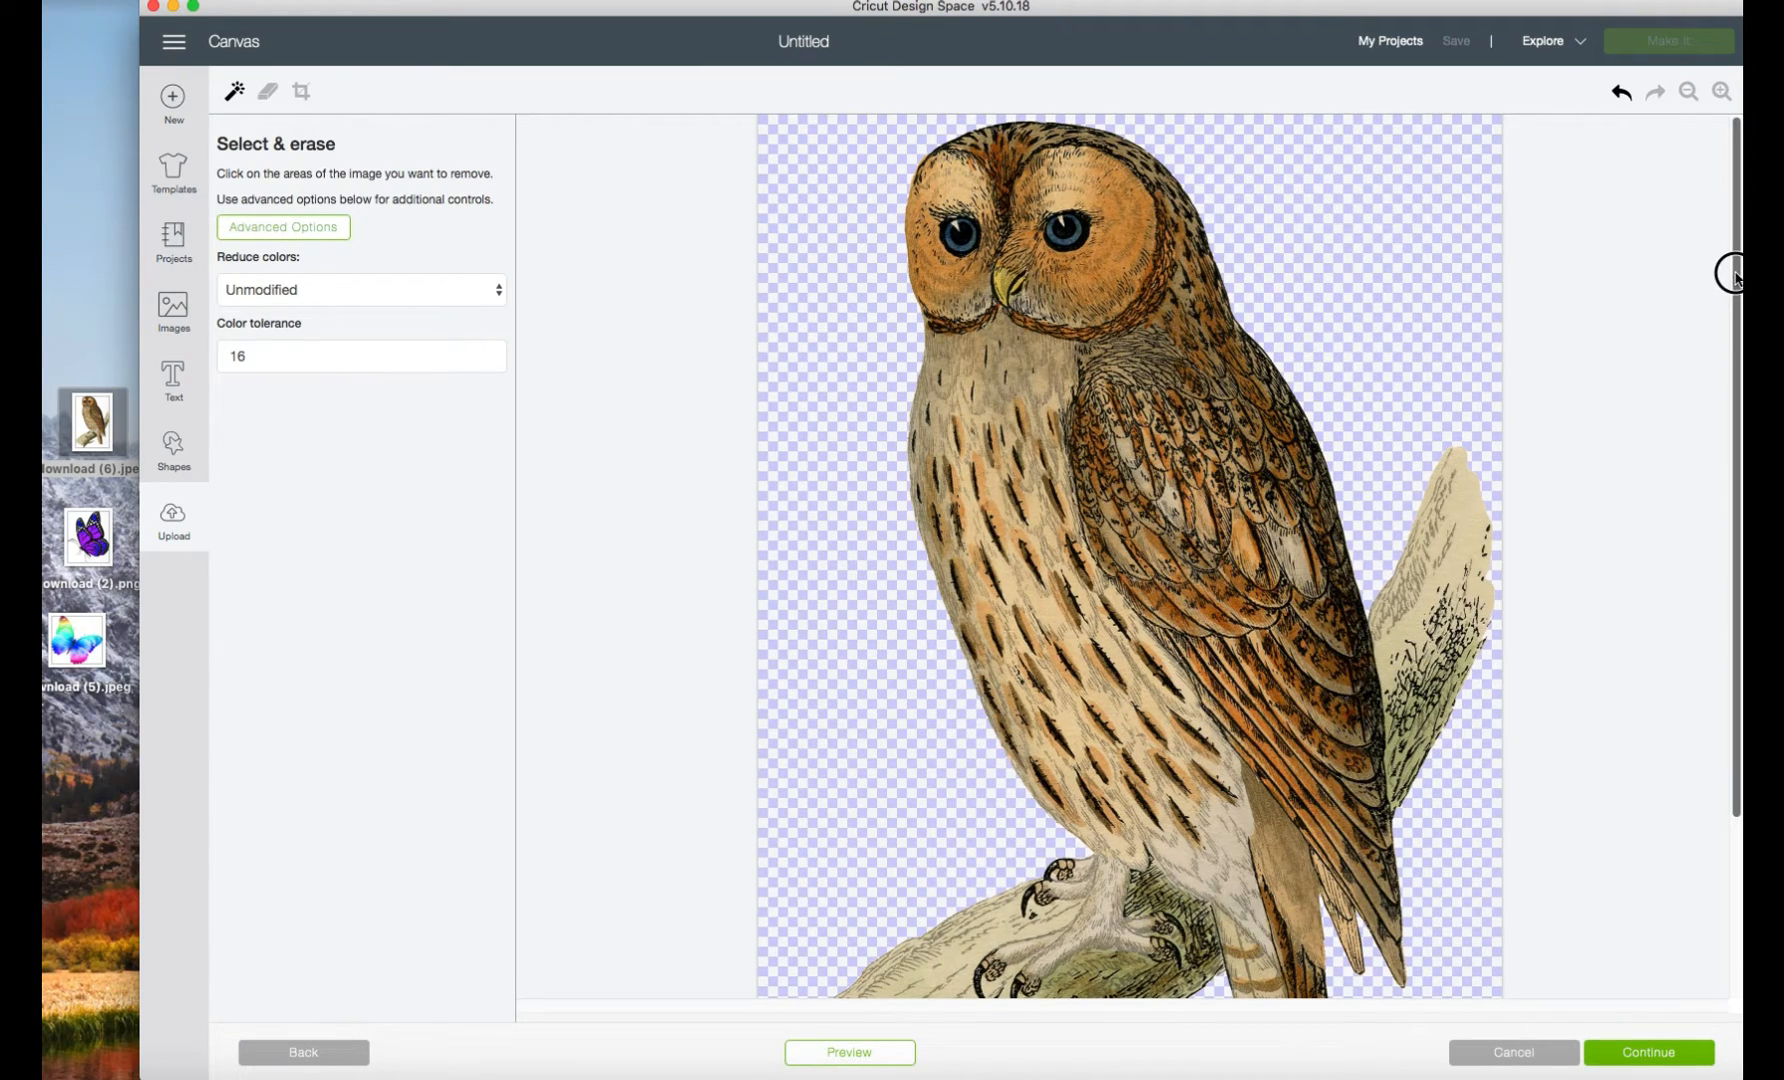
Examine the owl's edges, claws, tail and branch at close range for leftover background.
{"action": "scroll", "coordinate": [1728, 271], "scroll_direction": "down", "scroll_amount": 5}
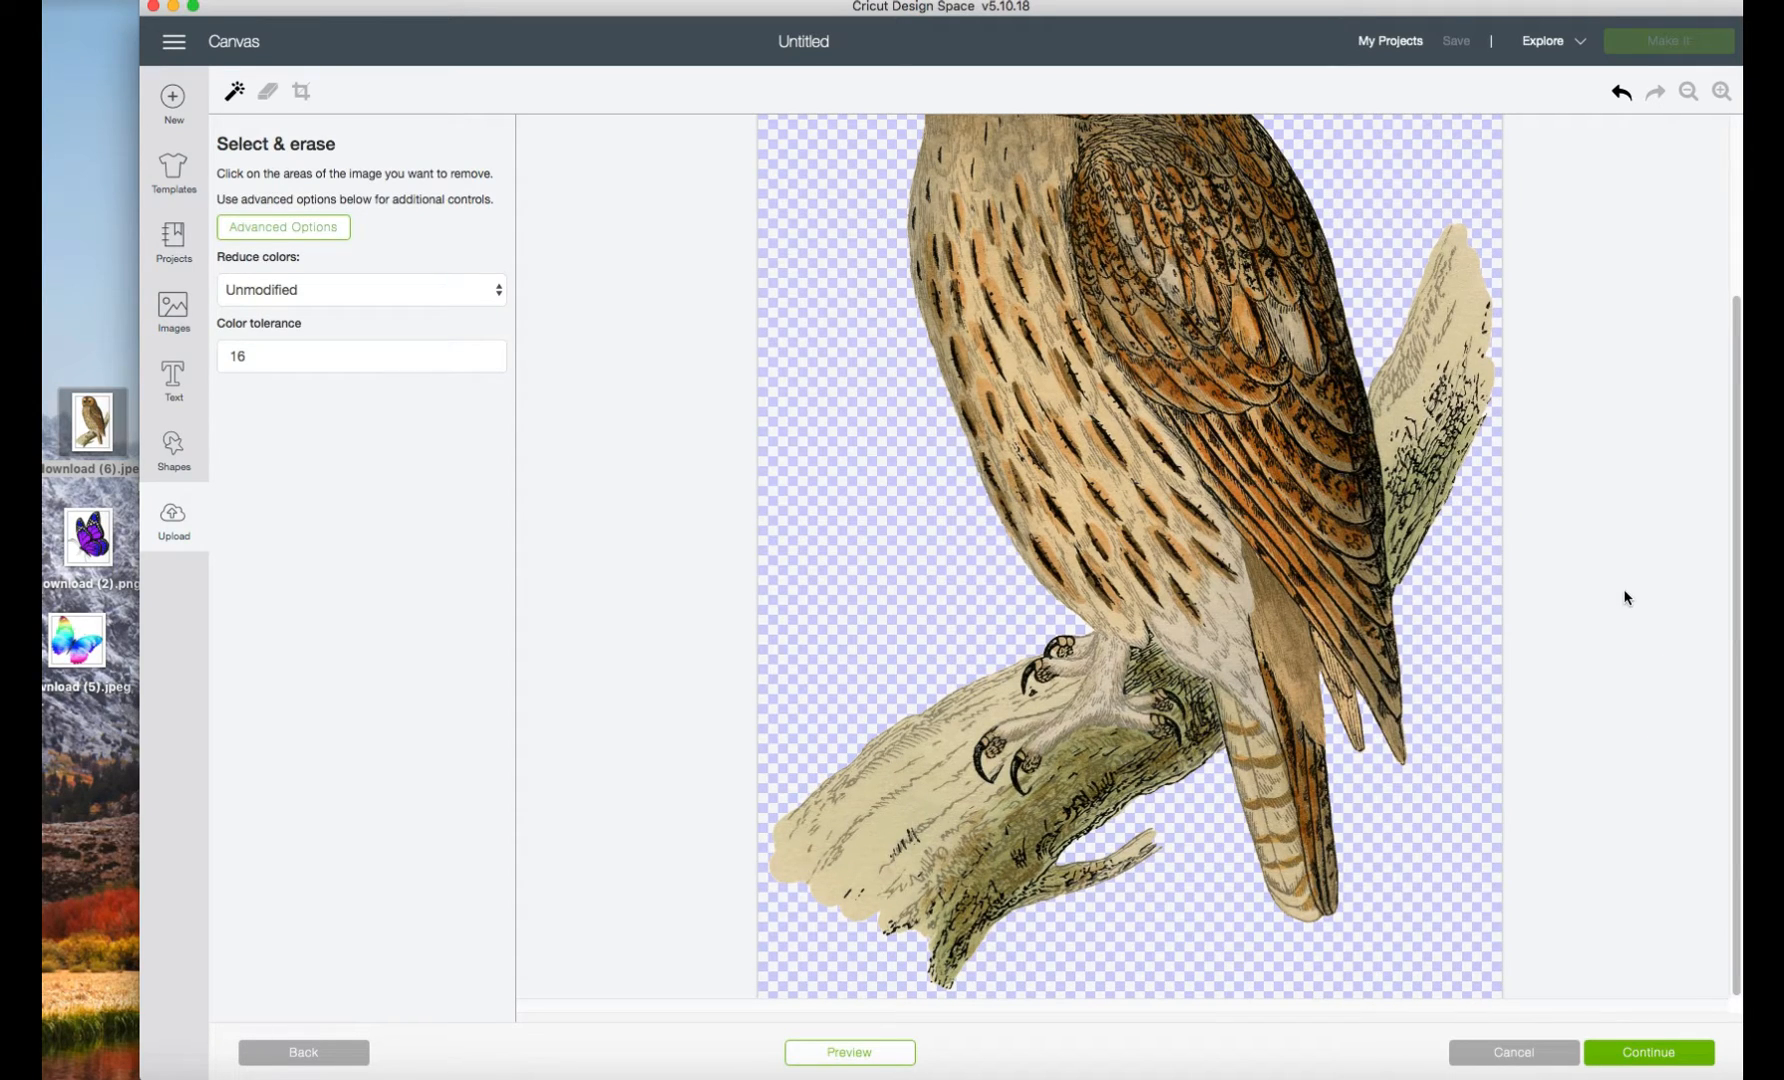
{"action": "left_click", "coordinate": [1721, 92]}
{"action": "left_click", "coordinate": [1721, 92]}
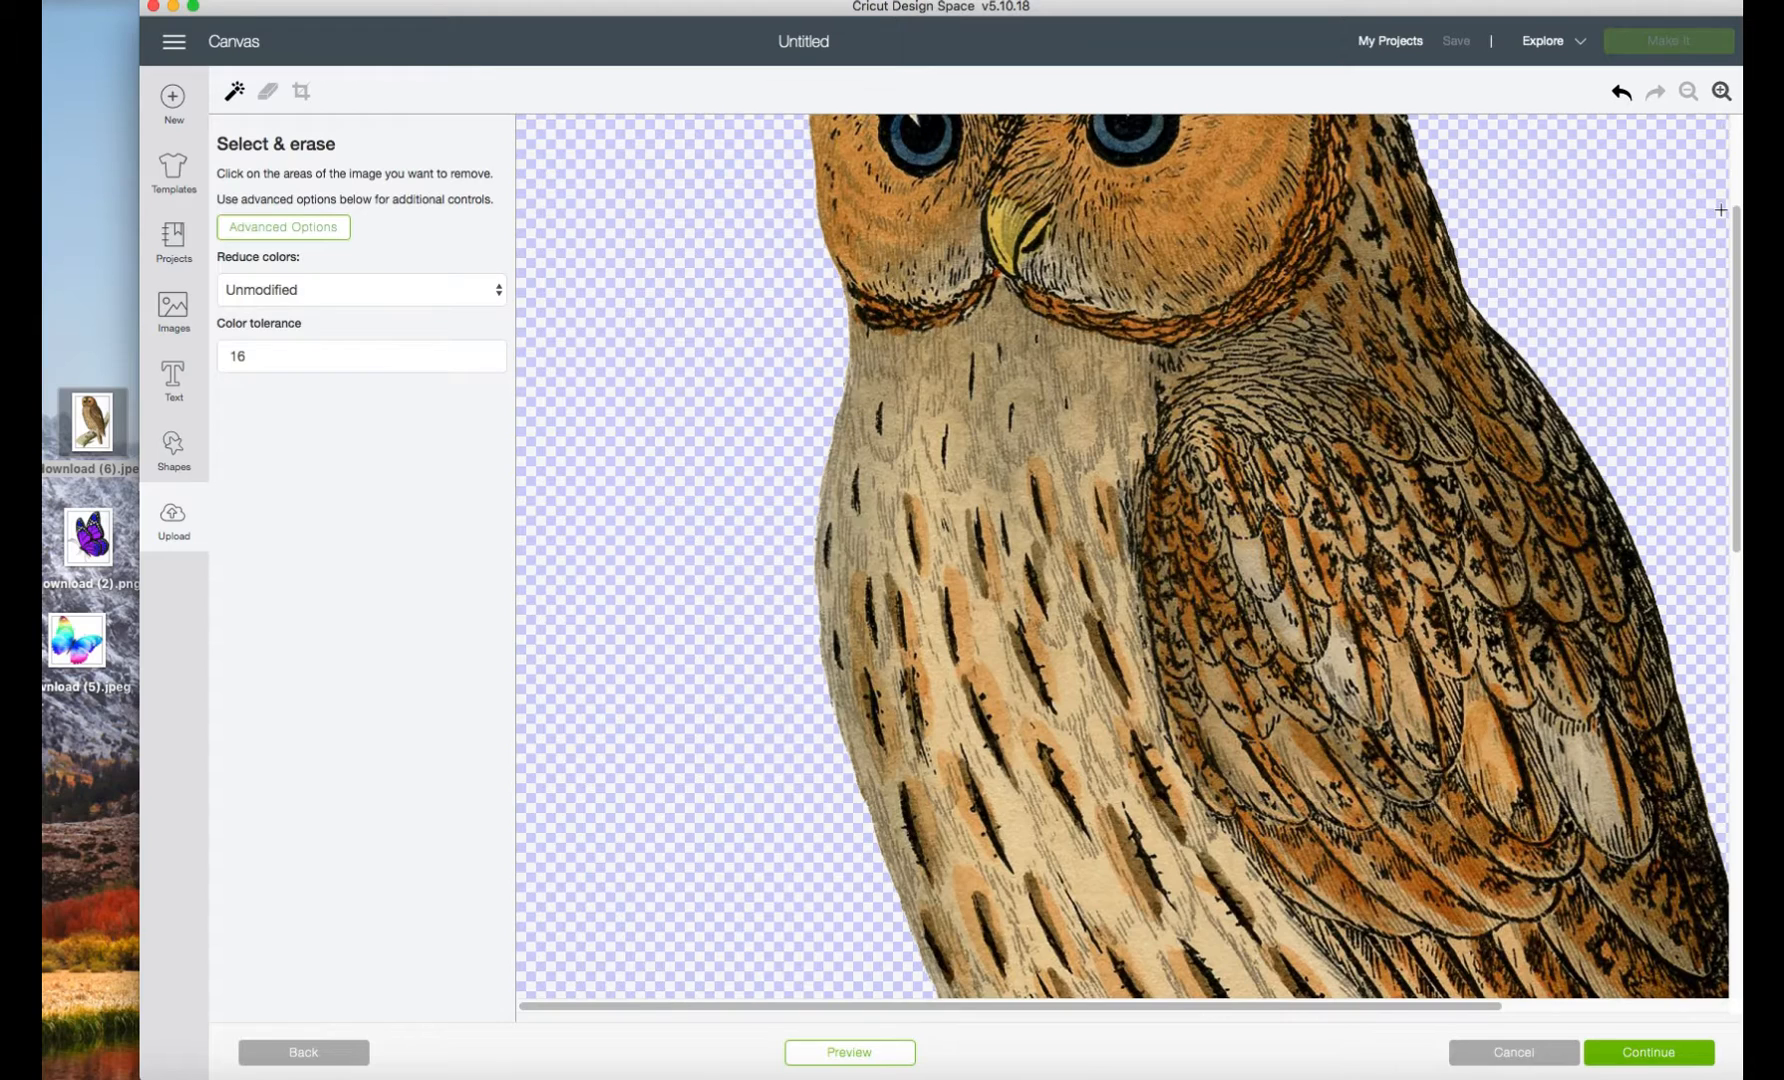
{"action": "scroll", "coordinate": [1636, 315], "scroll_direction": "up", "scroll_amount": 5}
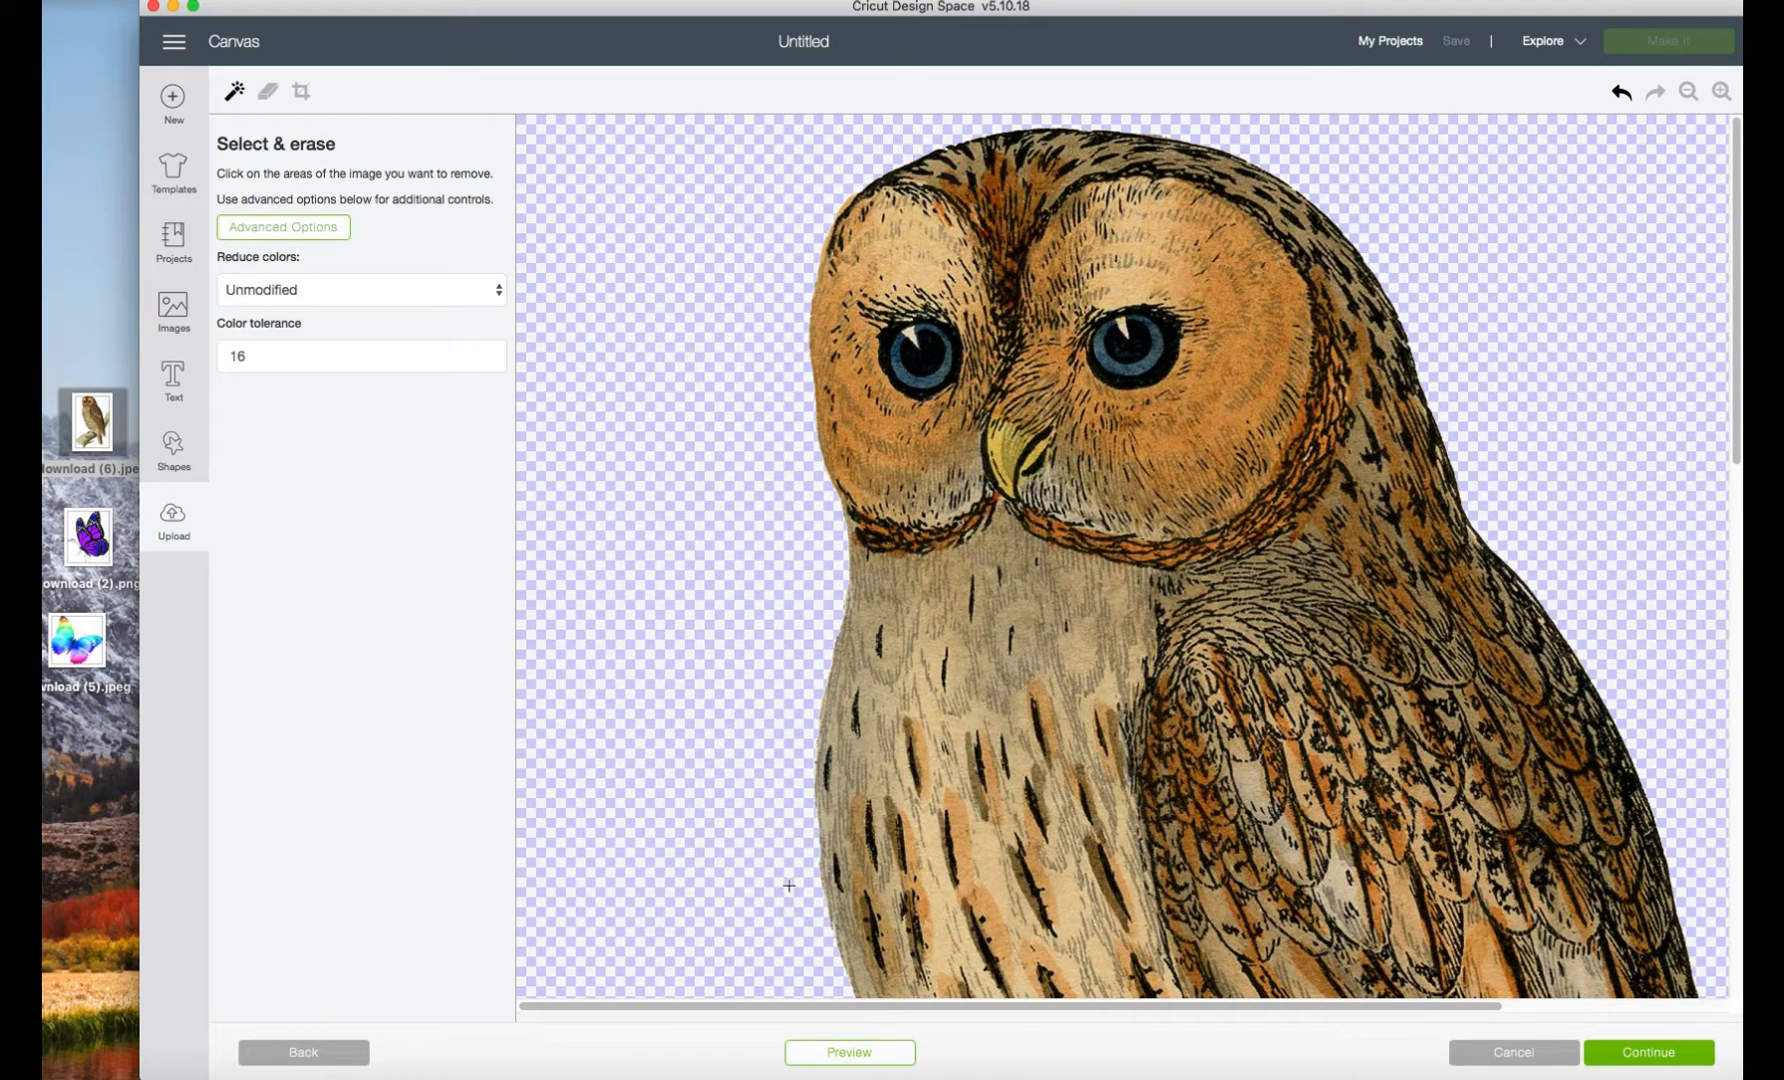
{"action": "scroll", "coordinate": [789, 885], "scroll_direction": "down", "scroll_amount": 15}
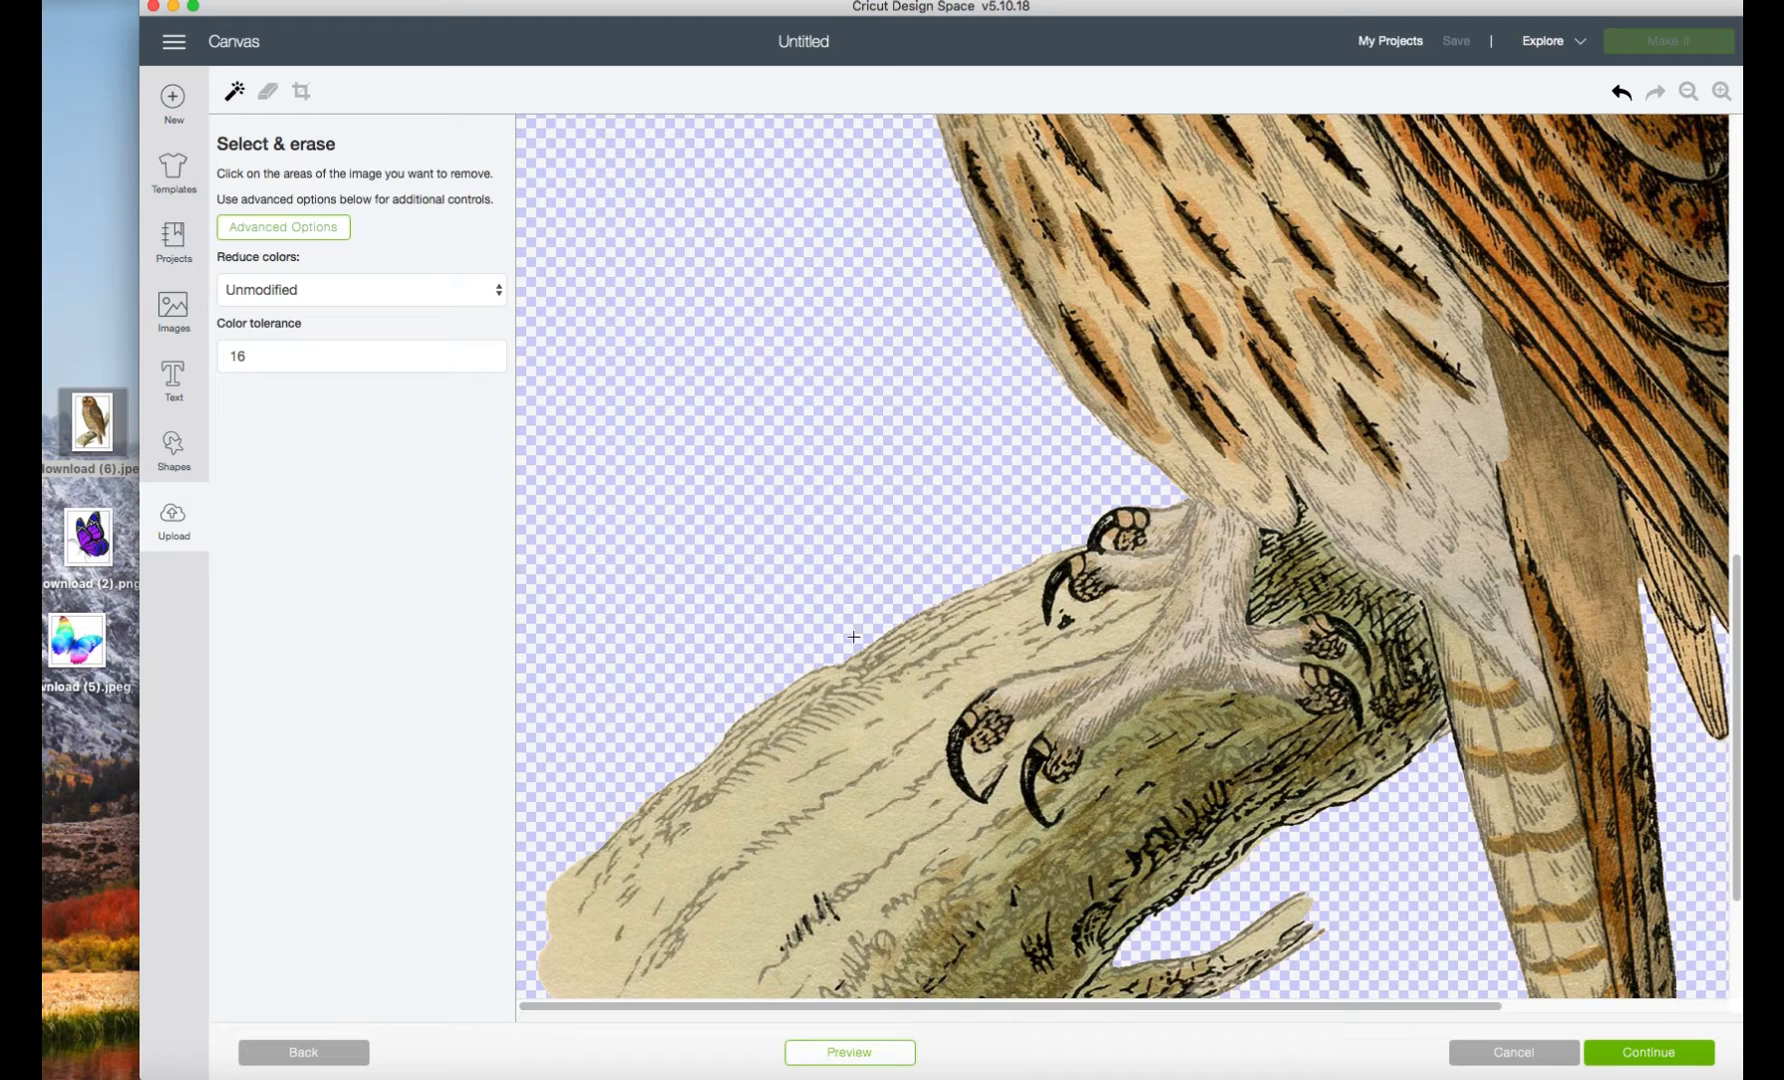
{"action": "scroll", "coordinate": [700, 680], "scroll_direction": "down", "scroll_amount": 4}
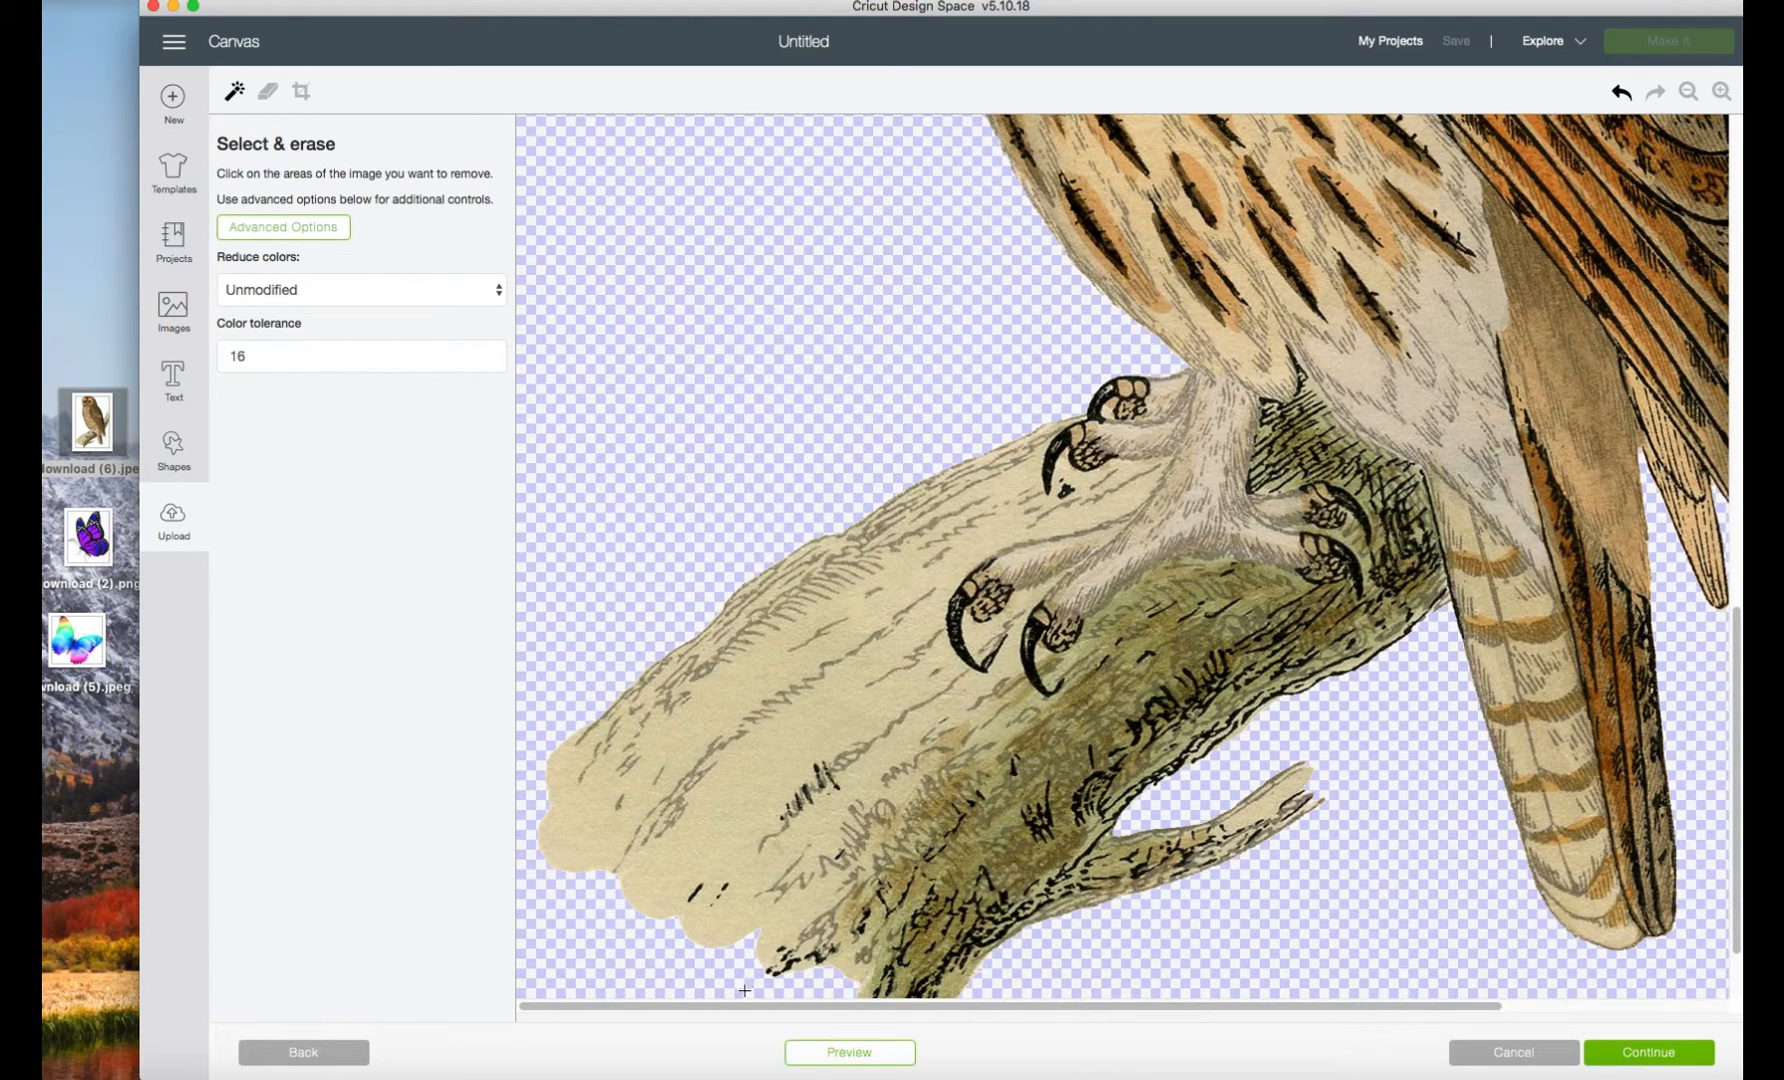
{"action": "scroll", "coordinate": [766, 861], "scroll_direction": "down", "scroll_amount": 3}
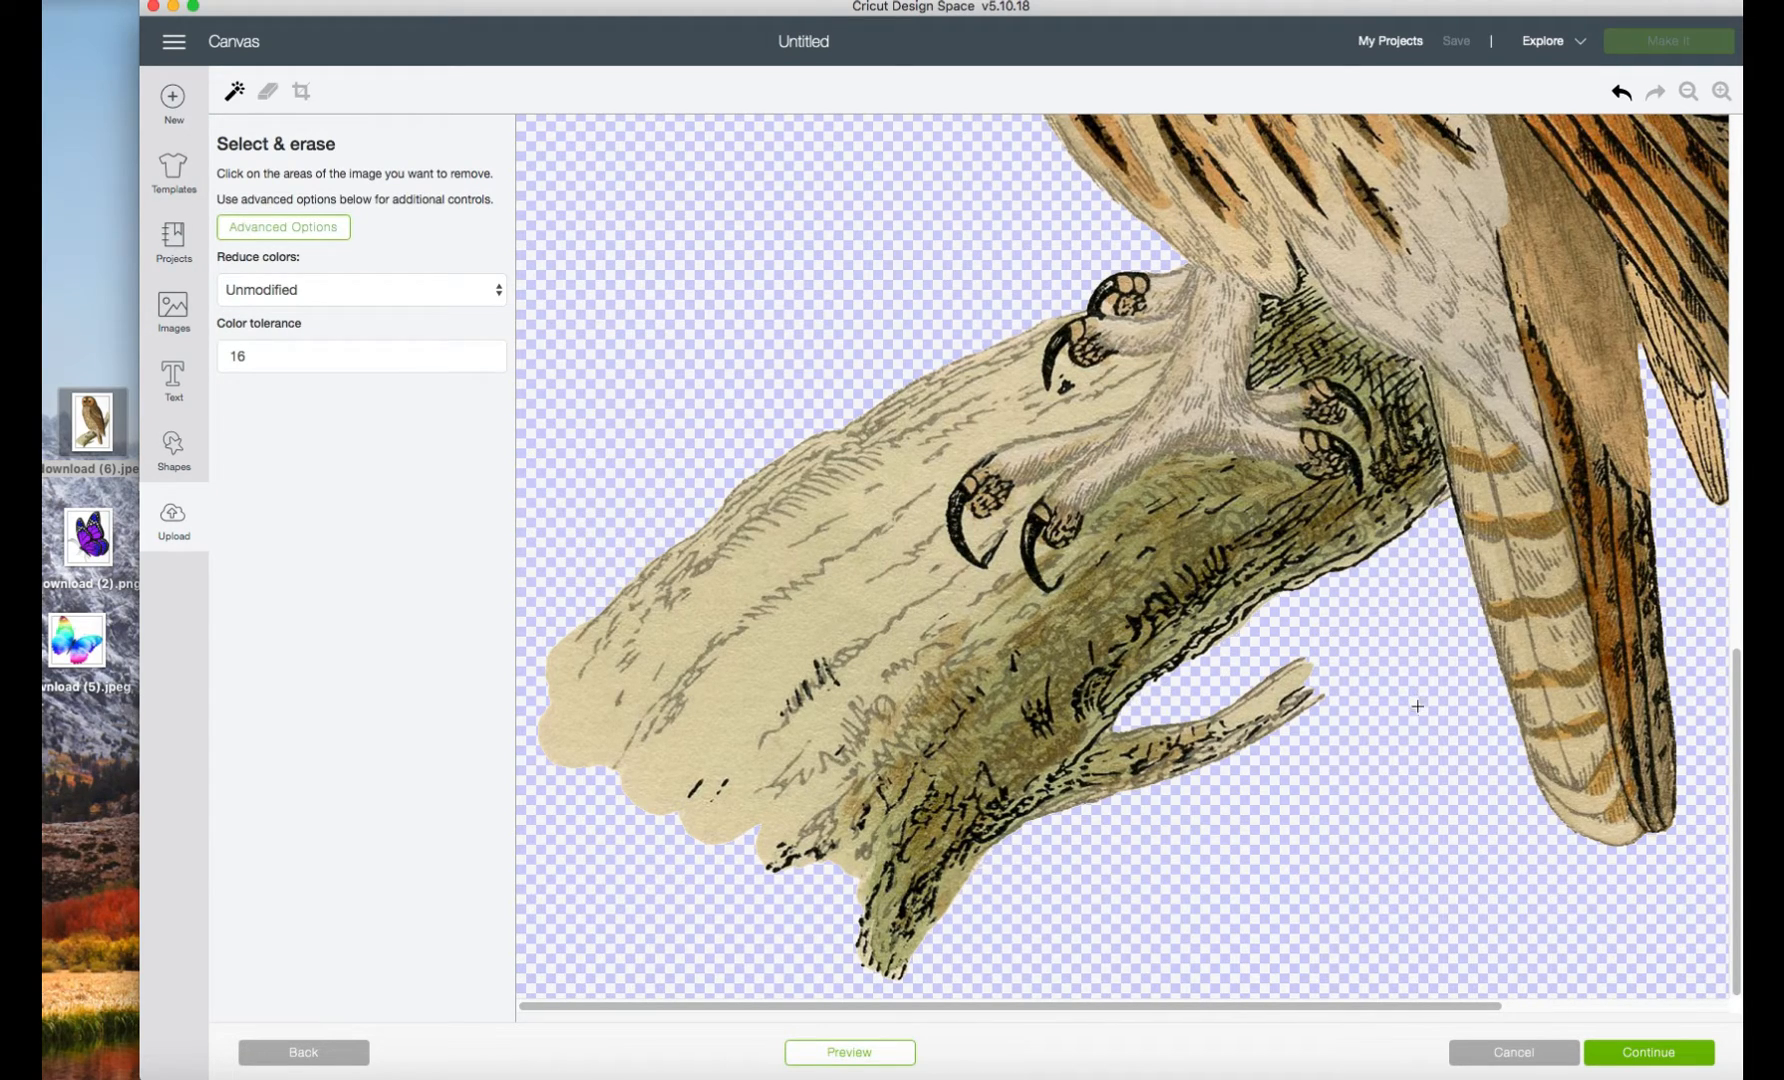
{"action": "left_click_drag", "start_coordinate": [1446, 1002], "coordinate": [1617, 1002]}
{"action": "scroll", "coordinate": [1611, 799], "scroll_direction": "up", "scroll_amount": 5}
{"action": "scroll", "coordinate": [1611, 799], "scroll_direction": "up", "scroll_amount": 3}
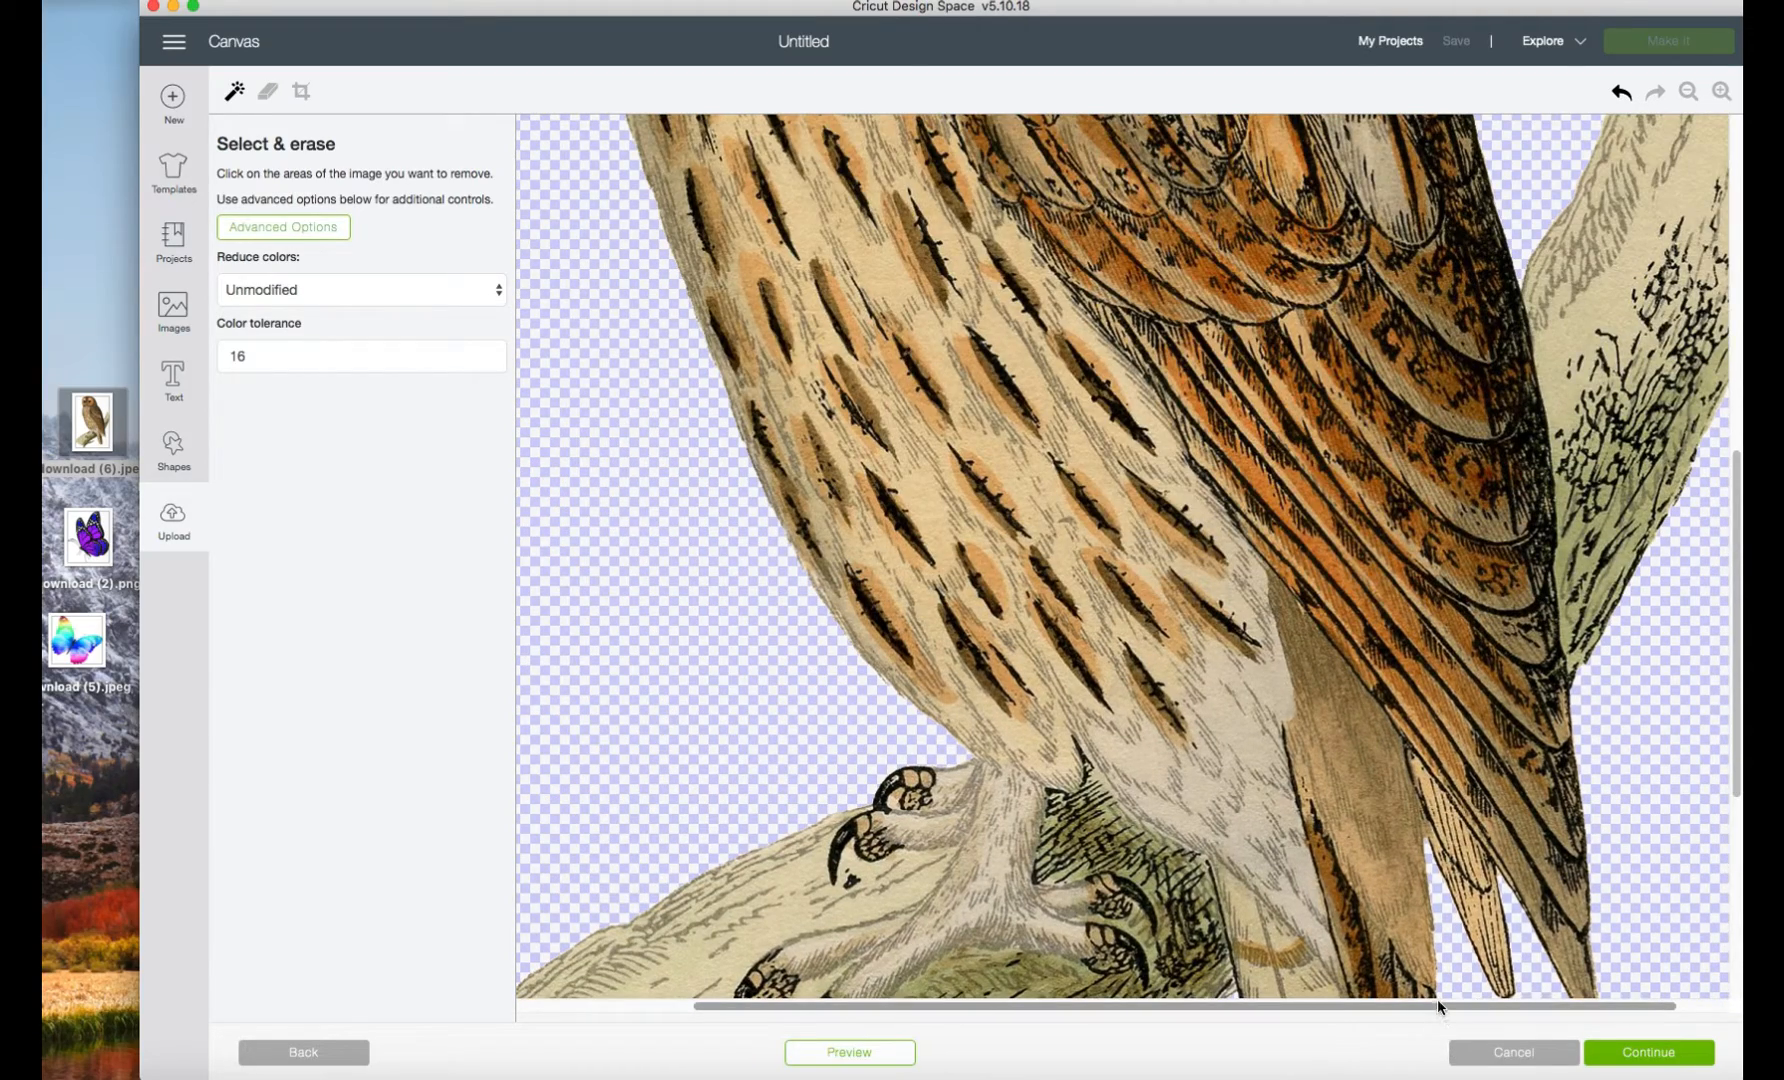
{"action": "left_click_drag", "start_coordinate": [1440, 1006], "coordinate": [1597, 998]}
{"action": "scroll", "coordinate": [1572, 739], "scroll_direction": "up", "scroll_amount": 3}
{"action": "scroll", "coordinate": [1572, 739], "scroll_direction": "up", "scroll_amount": 5}
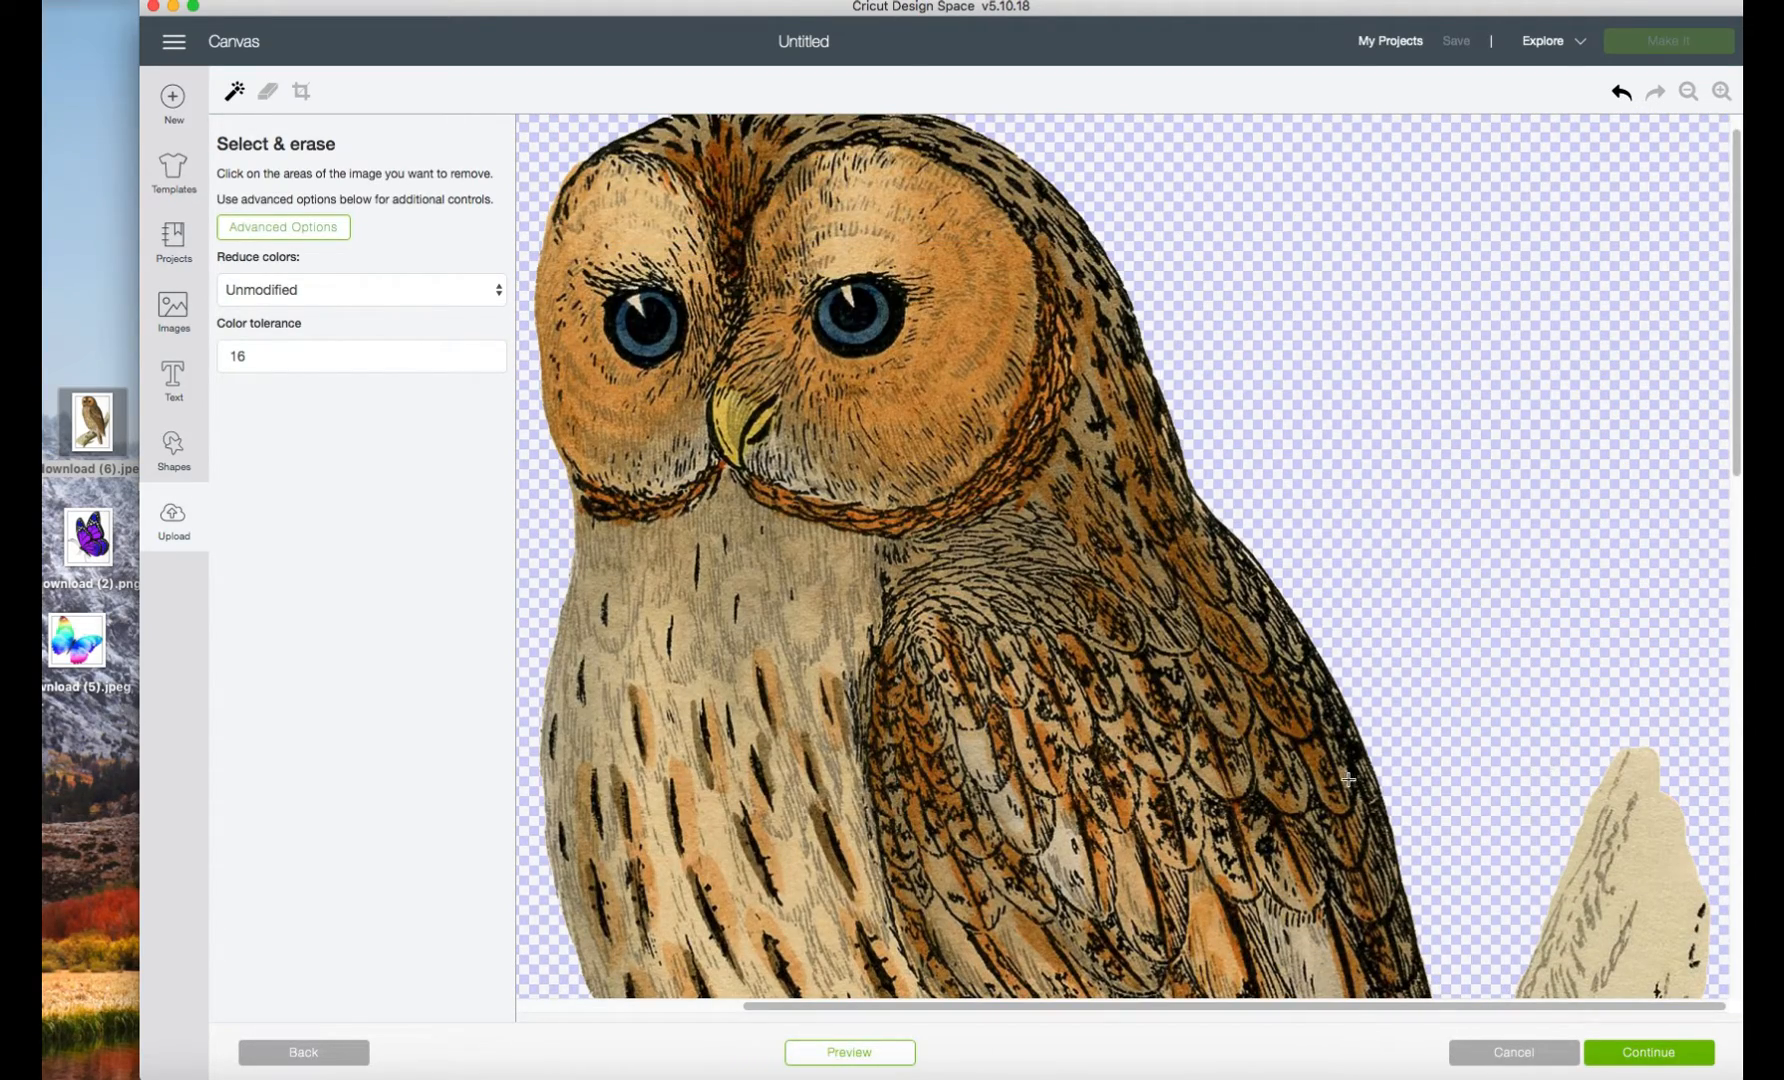
{"action": "scroll", "coordinate": [1417, 525], "scroll_direction": "up", "scroll_amount": 2}
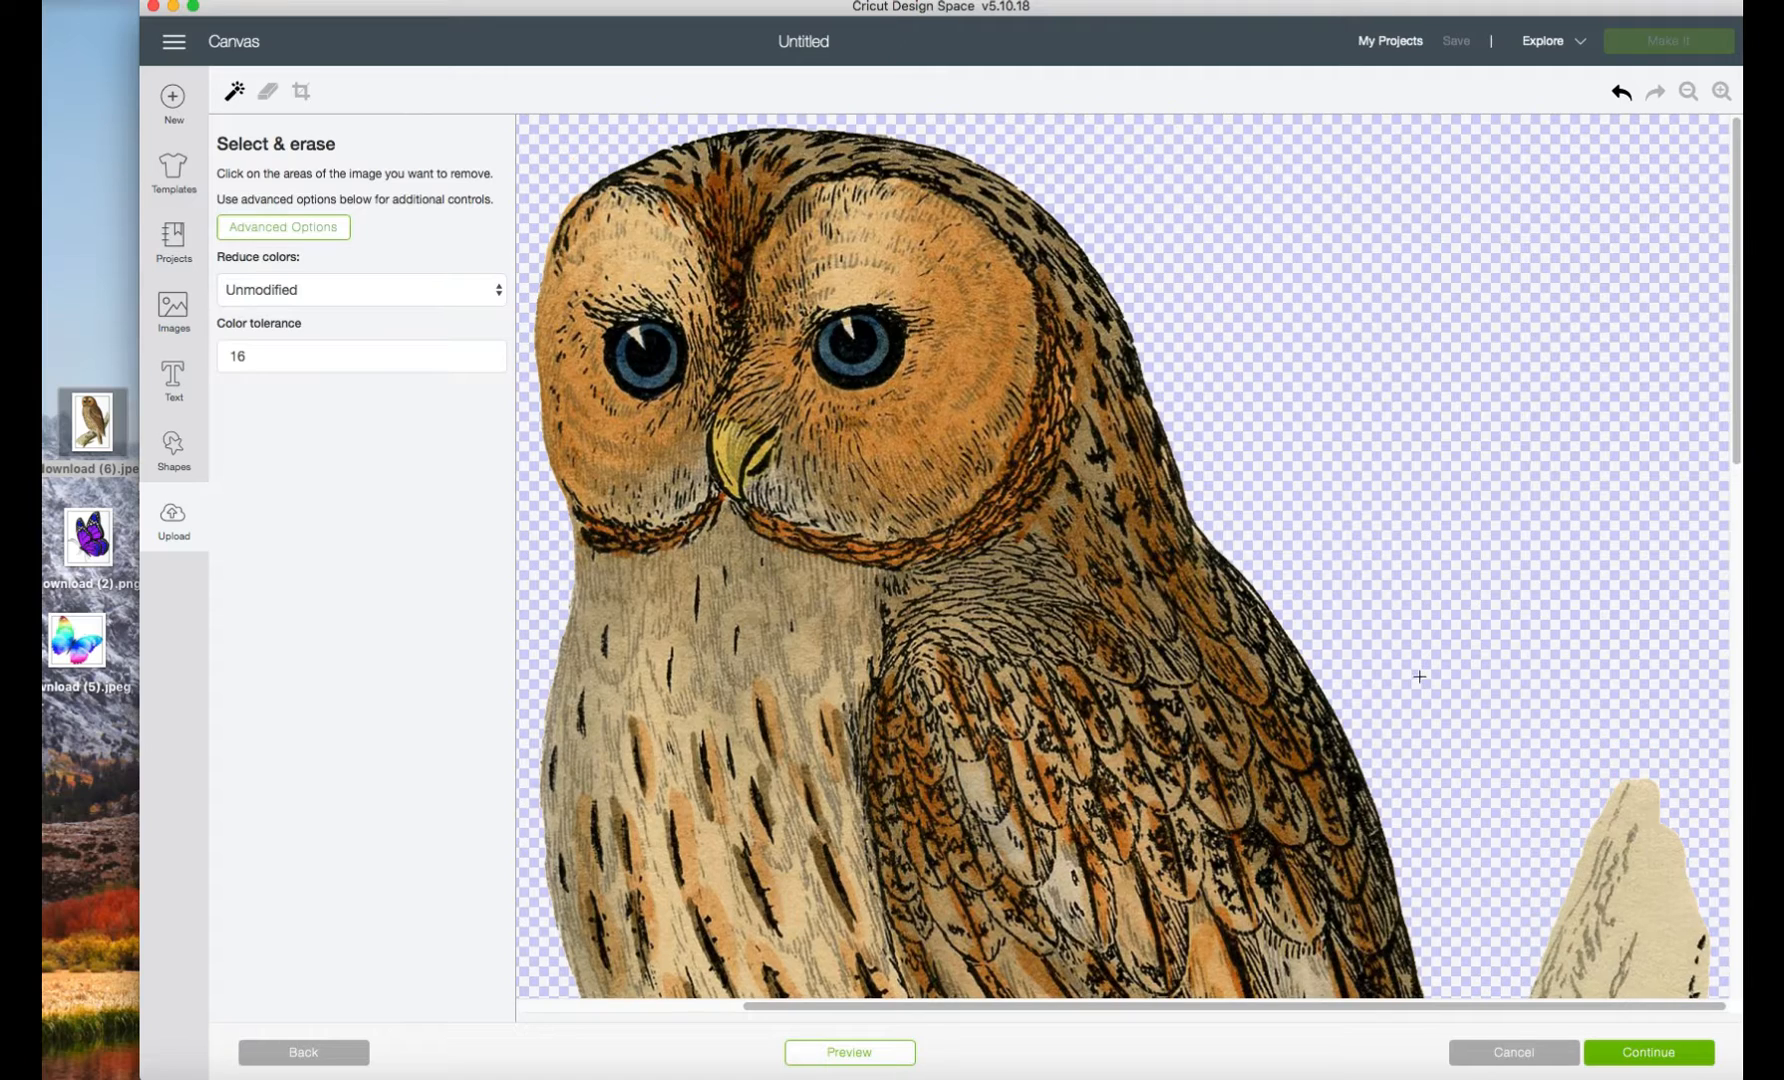
Preview the owl's cut silhouette up close and for the whole image.
{"action": "left_click", "coordinate": [881, 1054]}
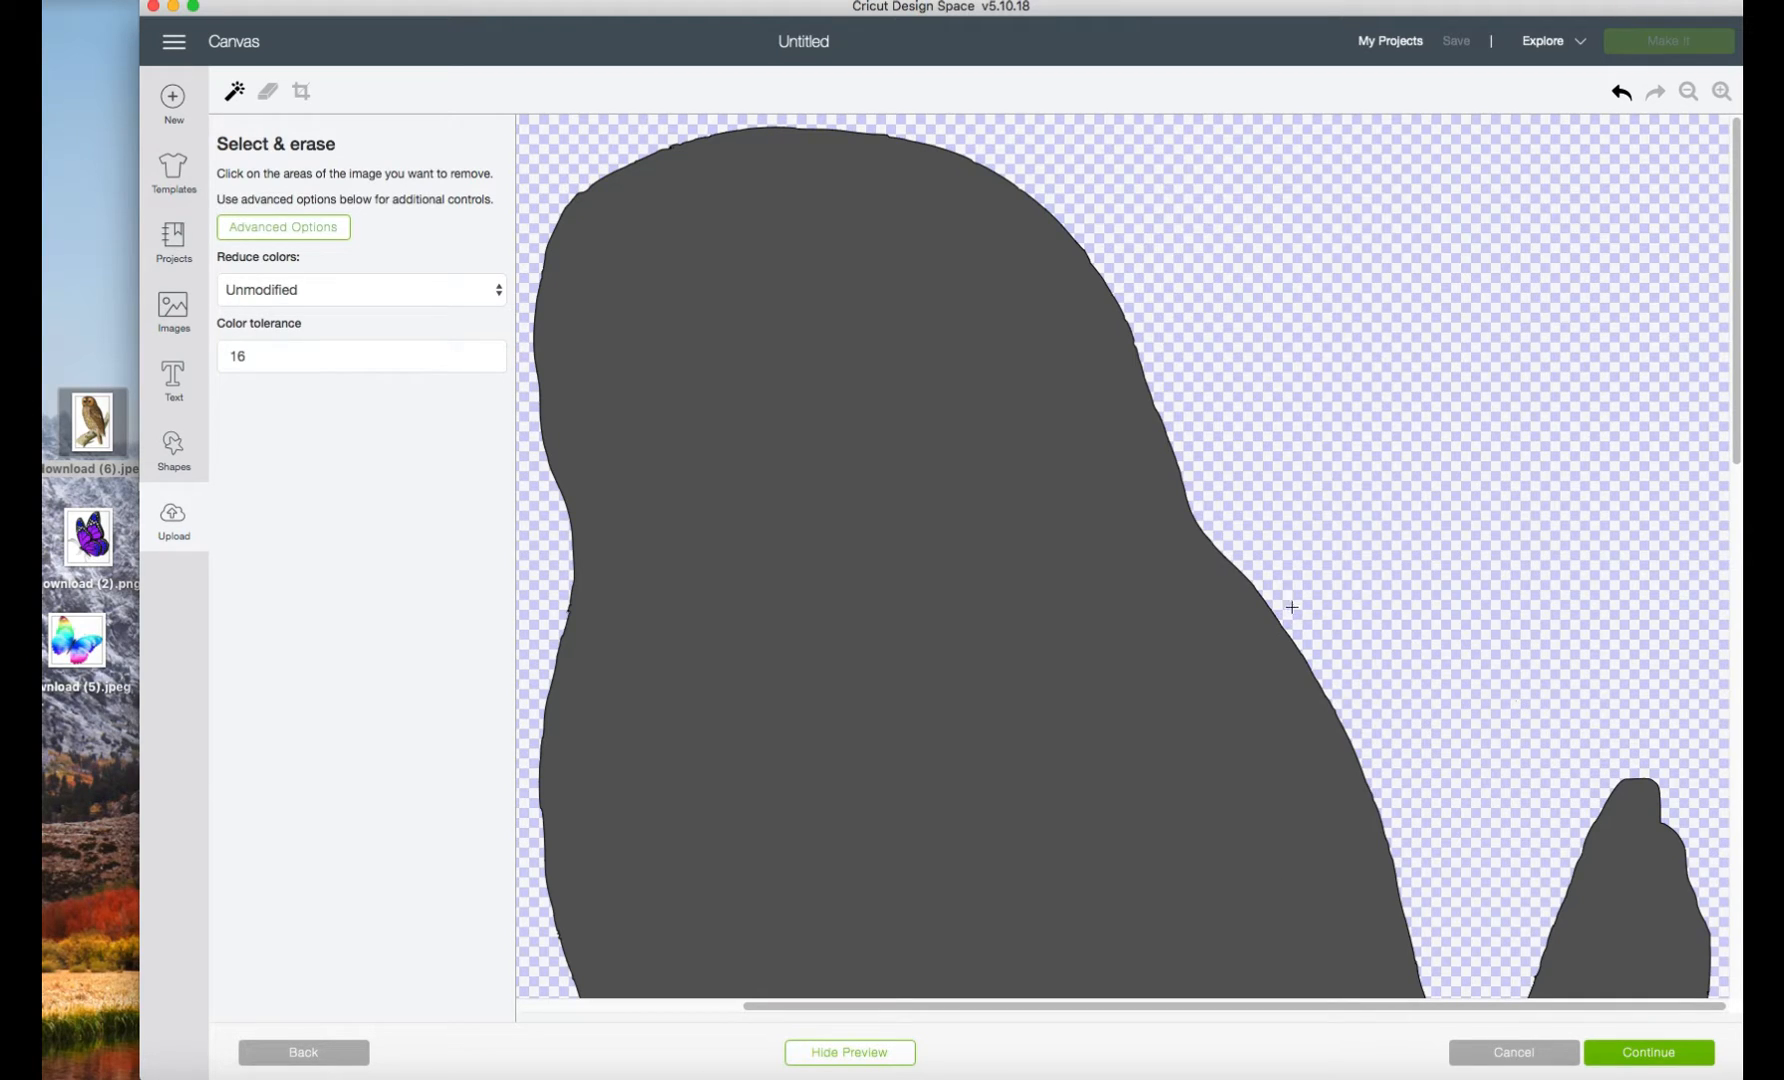
{"action": "left_click", "coordinate": [1688, 92]}
{"action": "left_click", "coordinate": [1688, 92]}
{"action": "left_click", "coordinate": [1688, 92]}
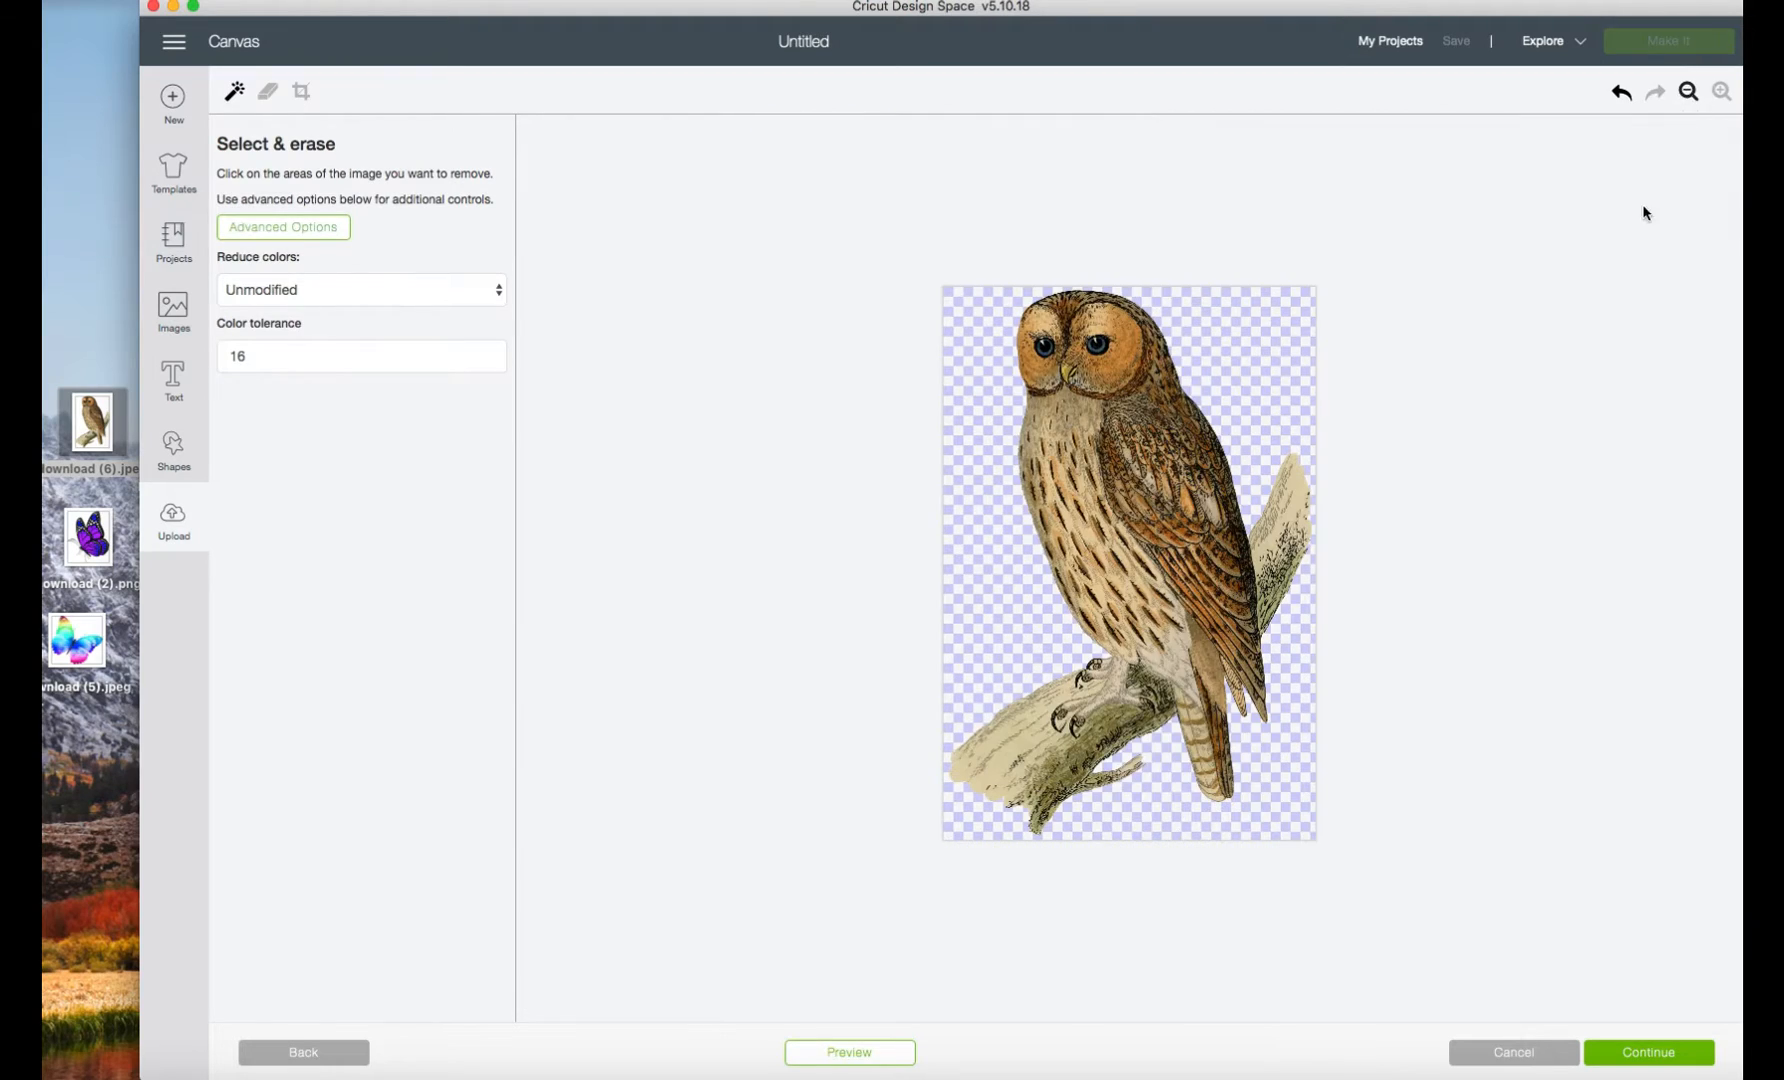
{"action": "left_click", "coordinate": [857, 1053]}
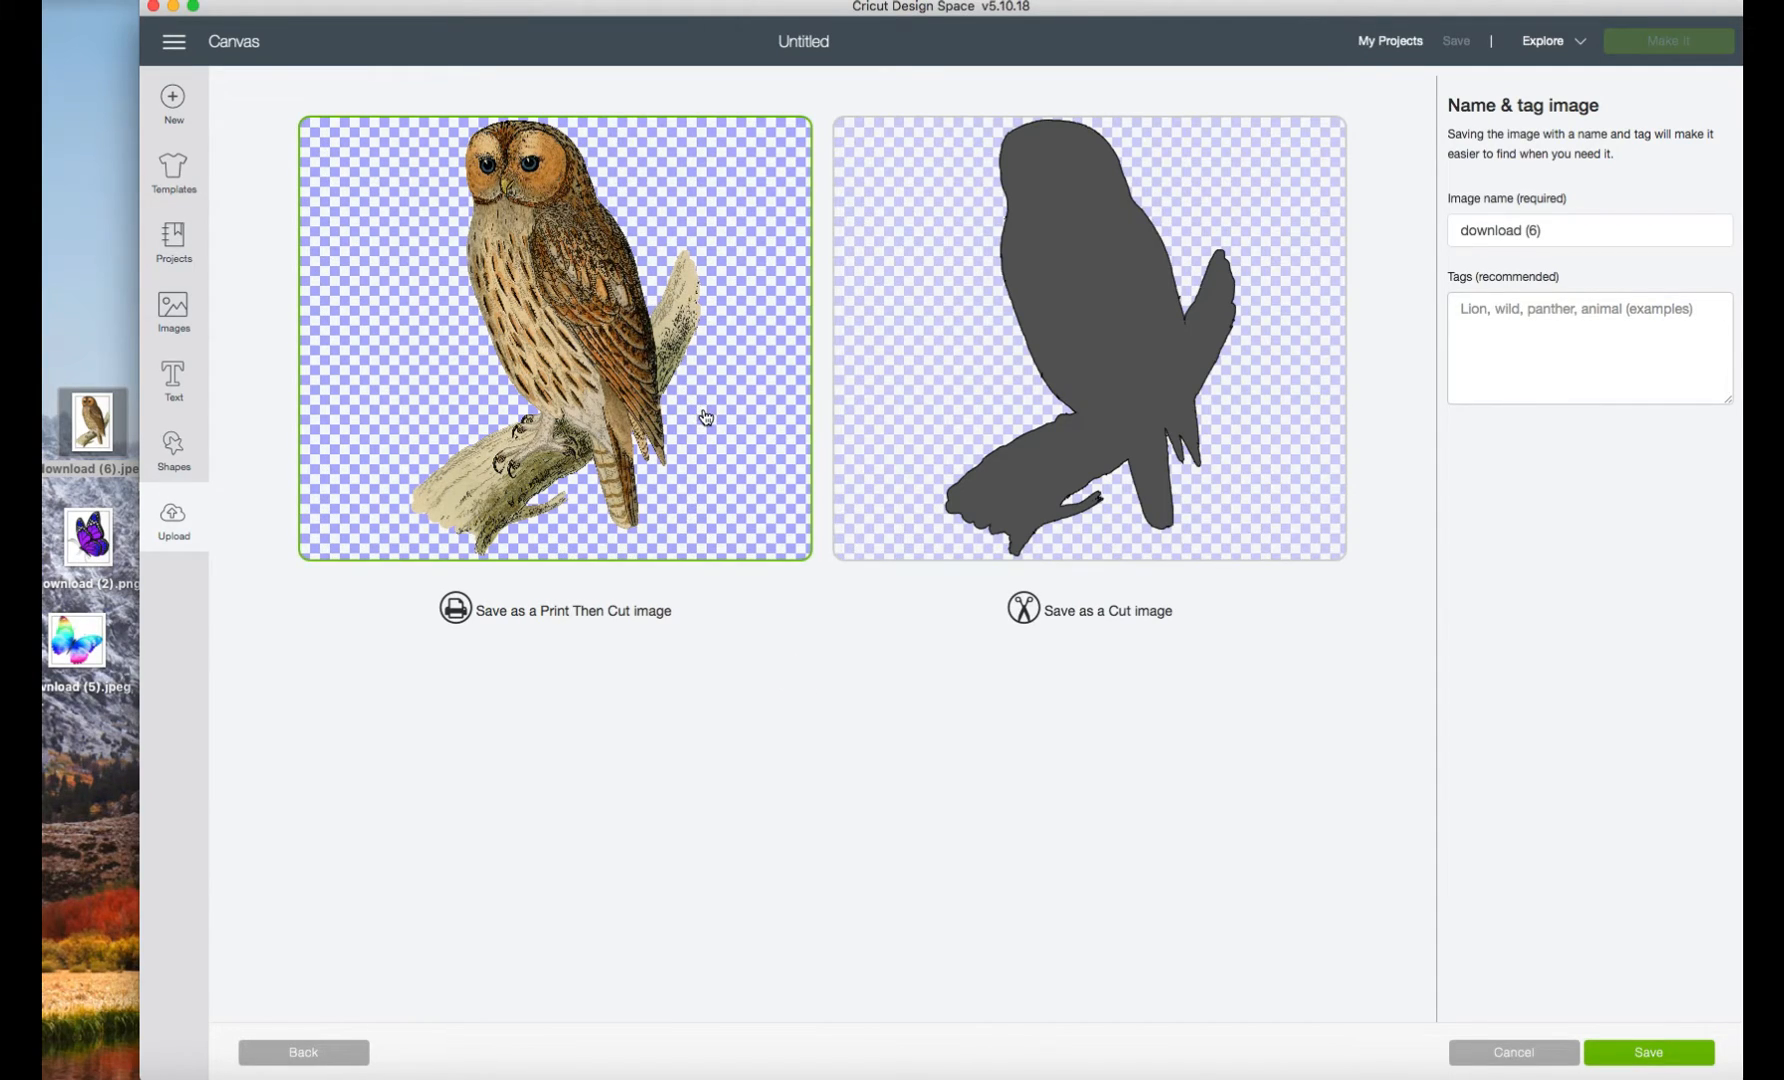
Save the owl as a Print Then Cut image named "owl" with the tags "owl, nature".
{"action": "left_click", "coordinate": [761, 492]}
{"action": "left_click_drag", "start_coordinate": [1565, 231], "coordinate": [1400, 226]}
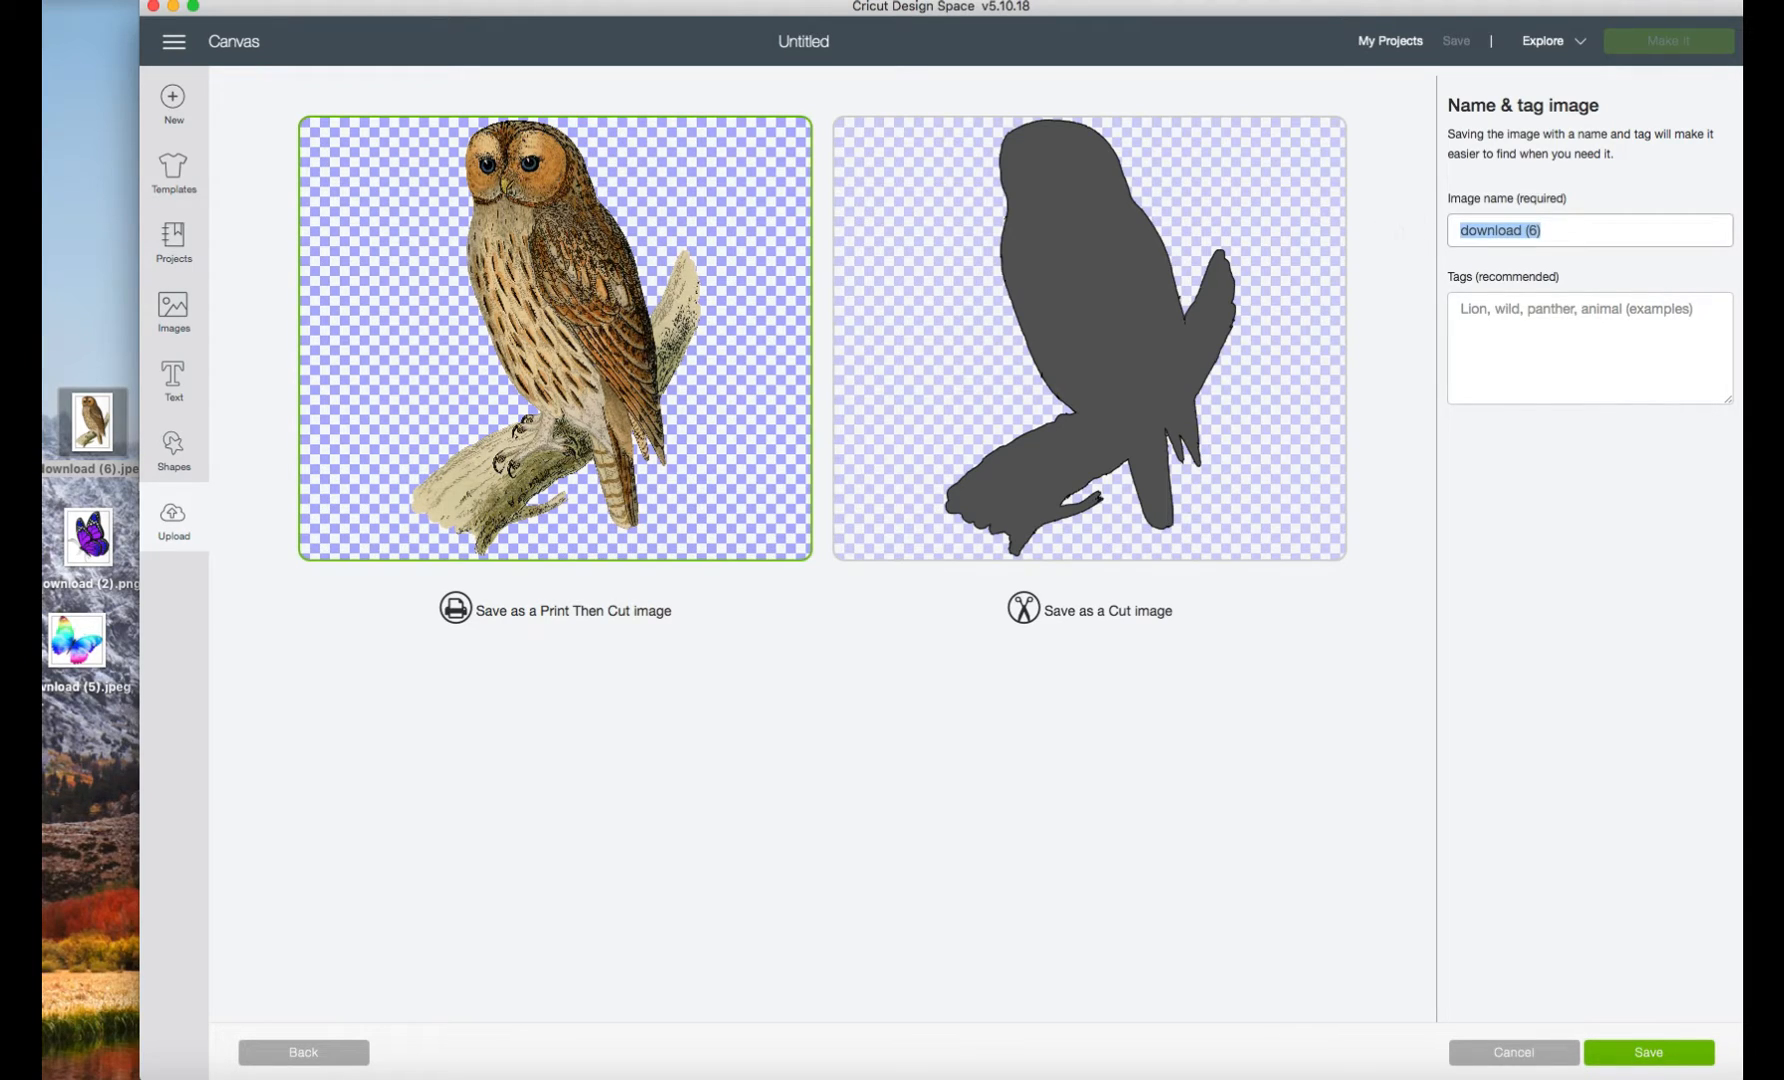
{"action": "key", "text": "BackSpace"}
{"action": "type", "text": "o"}
{"action": "left_click", "coordinate": [1551, 331]}
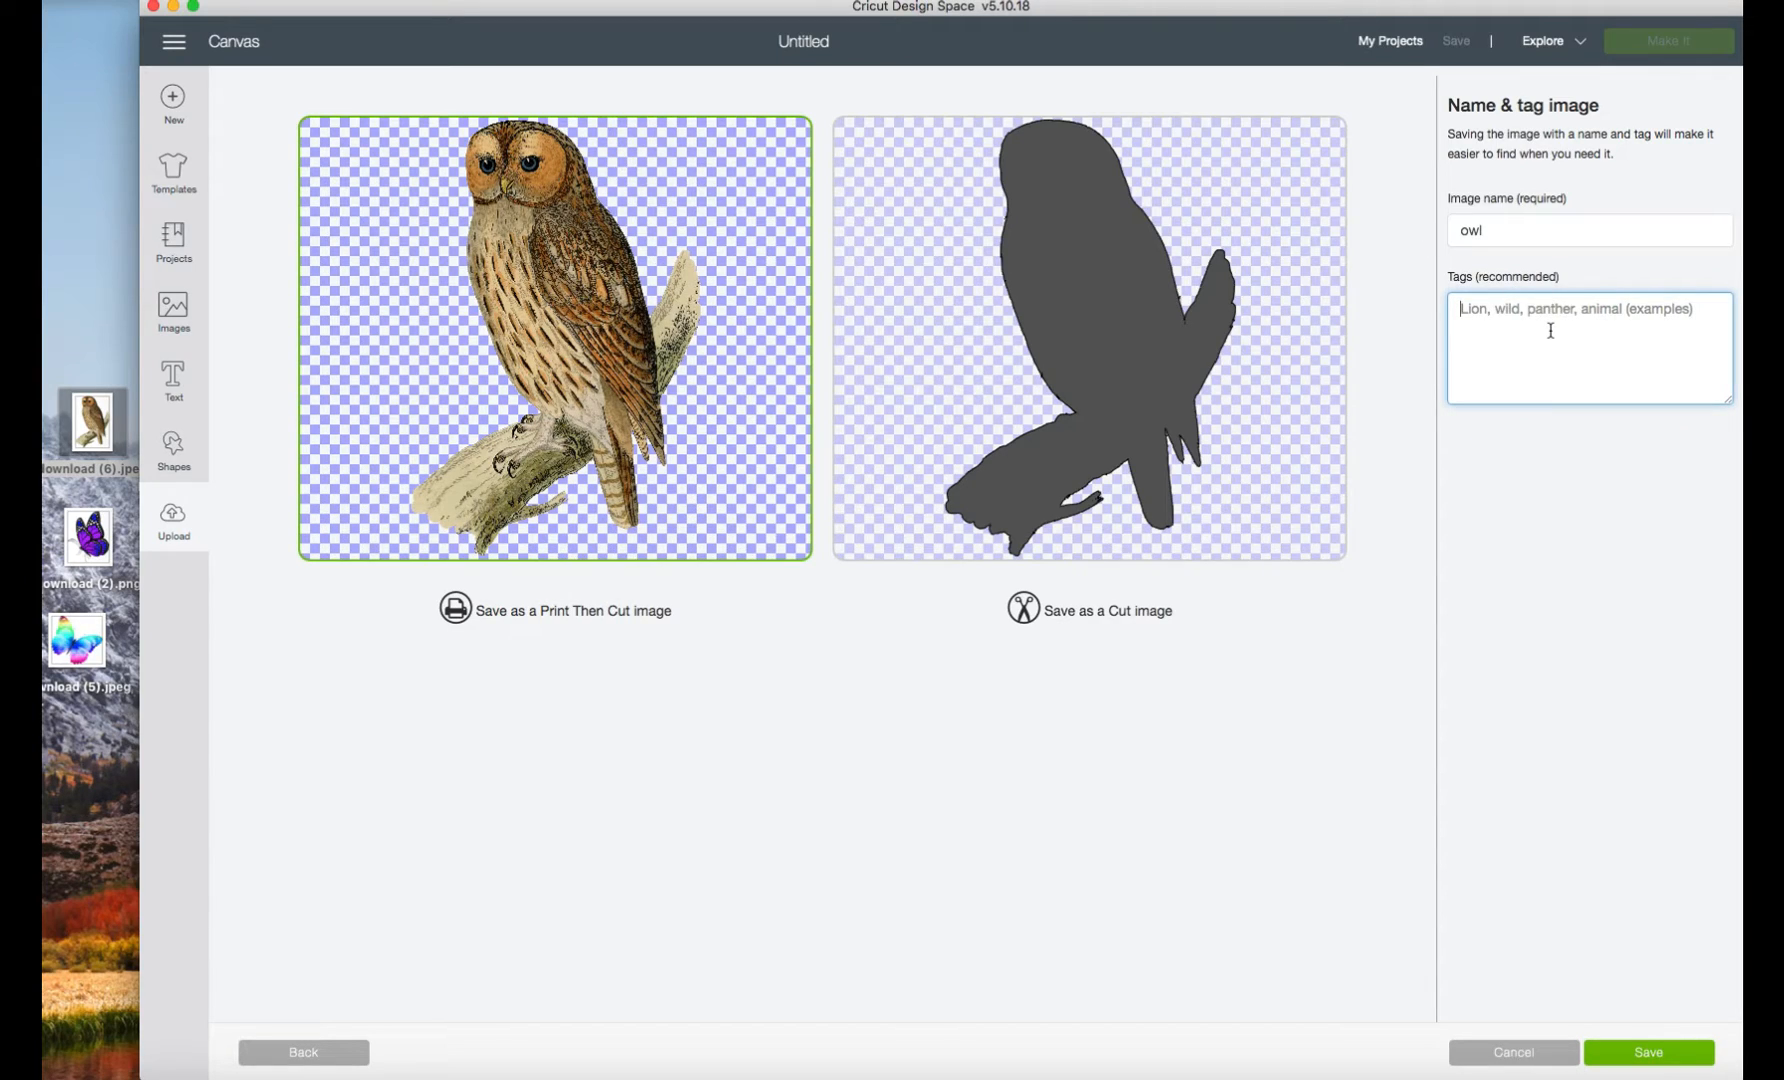
{"action": "type", "text": "ow"}
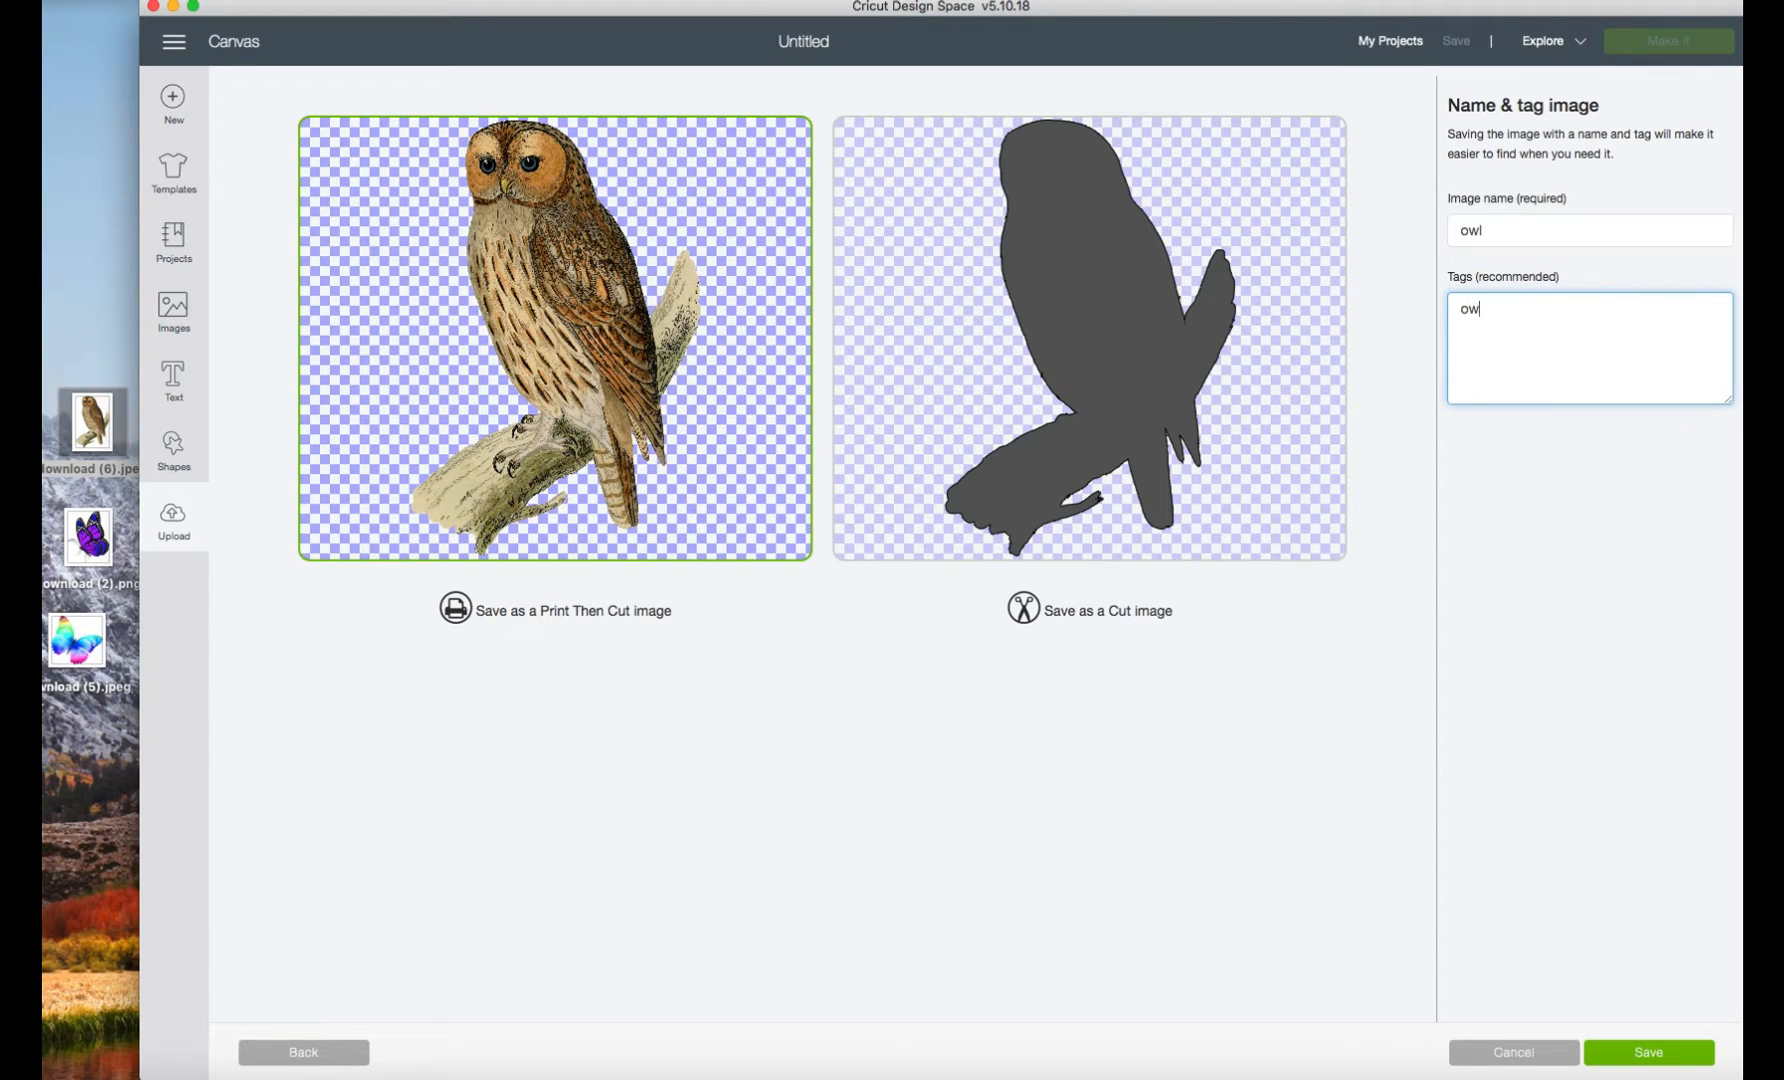
{"action": "type", "text": "l, nature"}
{"action": "left_click", "coordinate": [1628, 1056]}
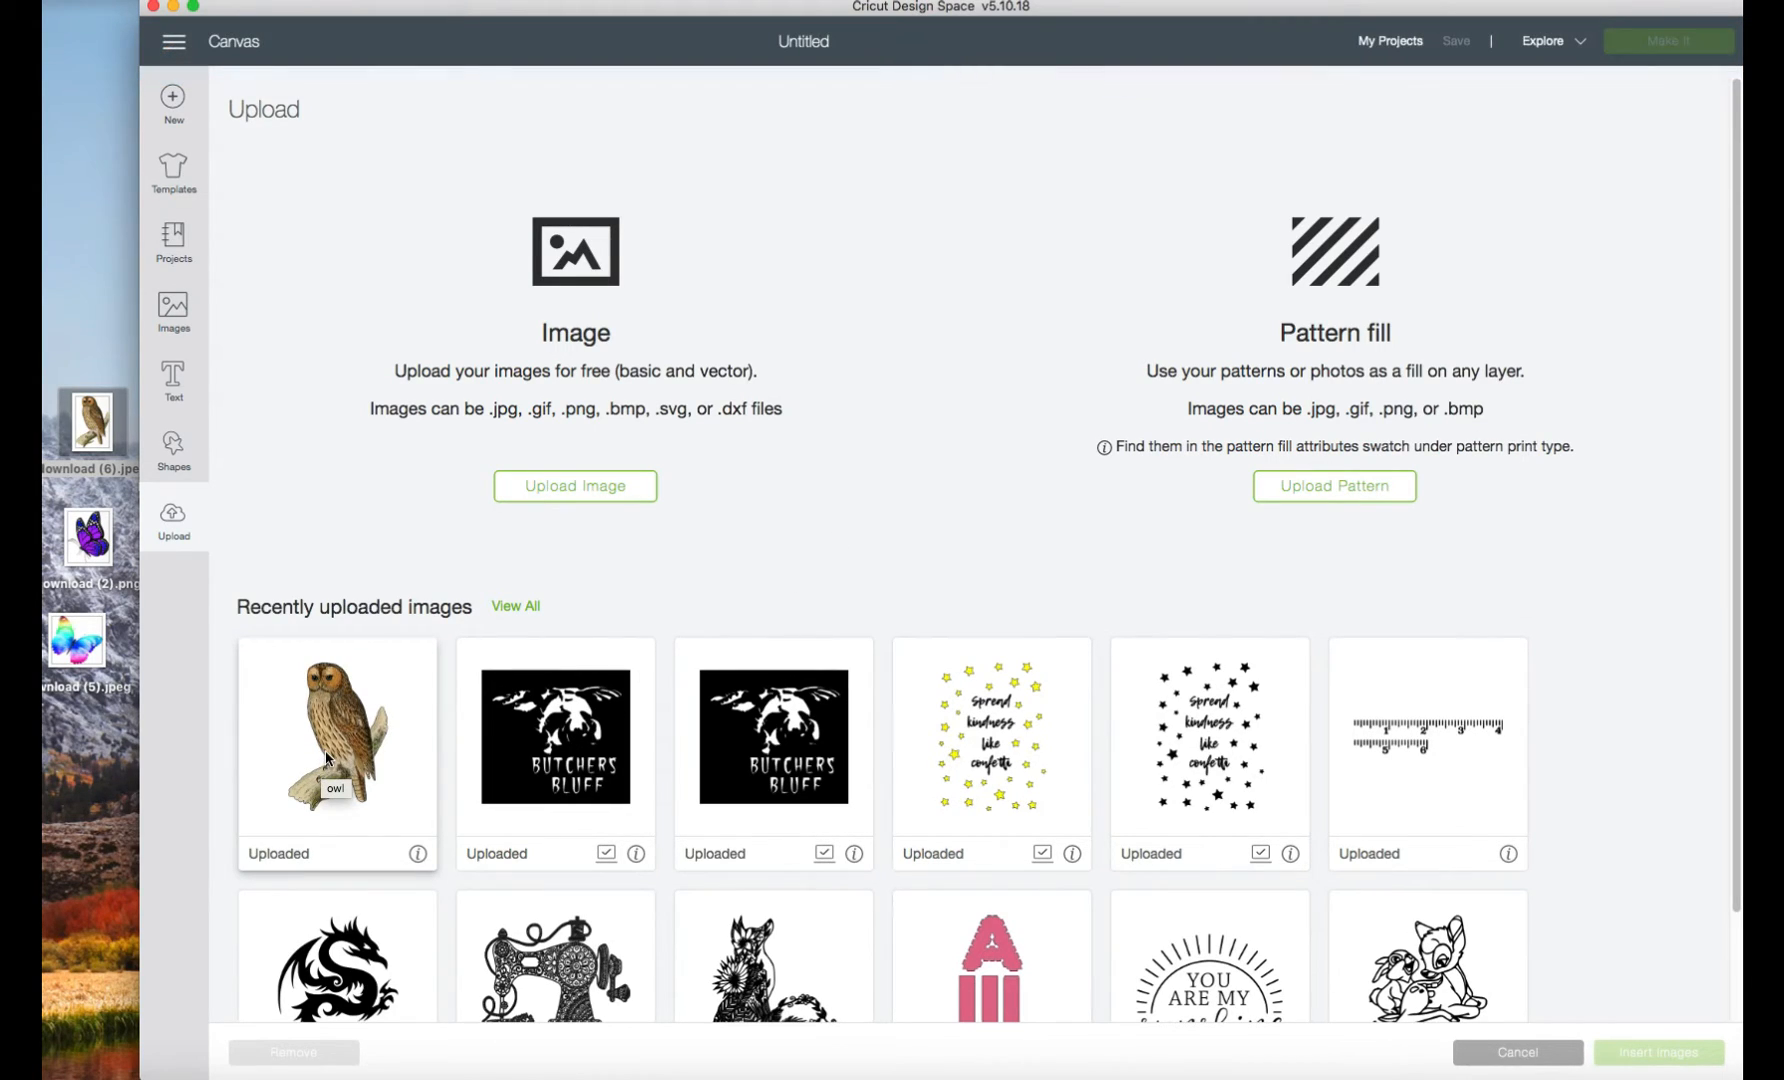
Insert the uploaded owl on the canvas and shrink it to about 4.69 × 7.06 inches near the canvas's upper edge.
{"action": "left_click", "coordinate": [327, 758]}
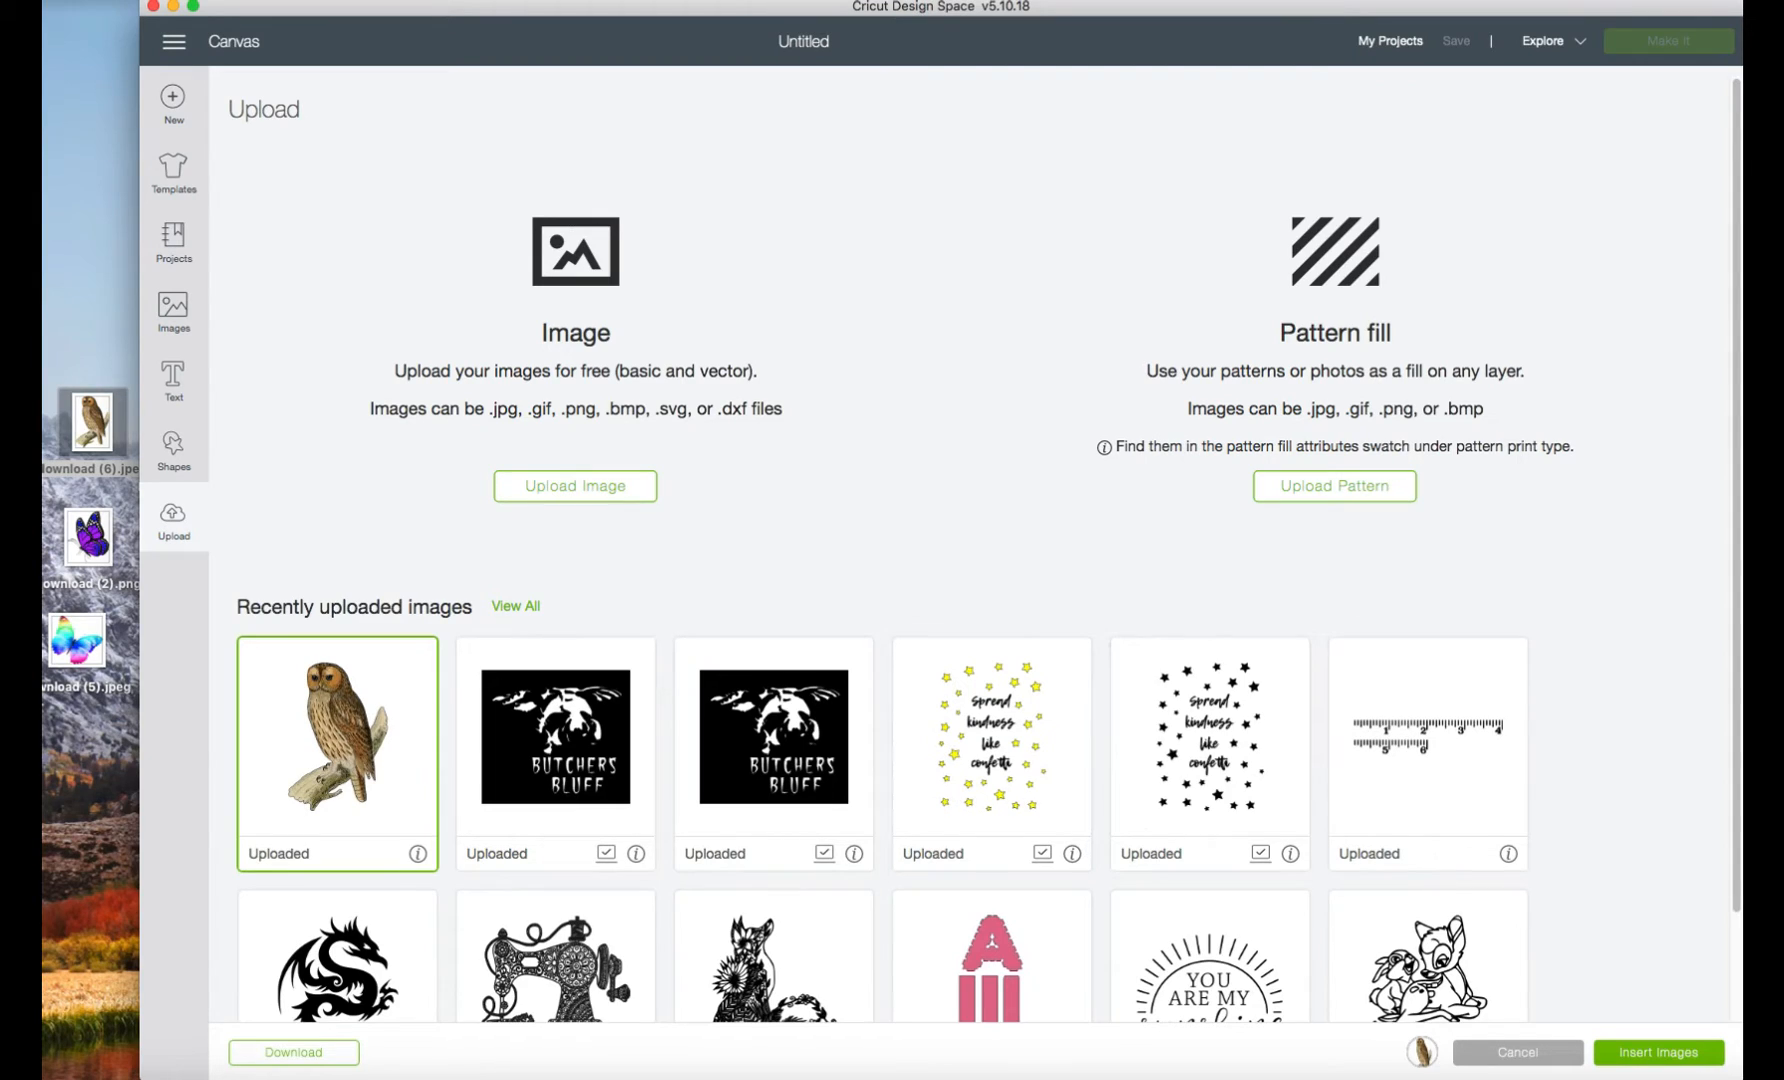
{"action": "left_click", "coordinate": [1675, 1052]}
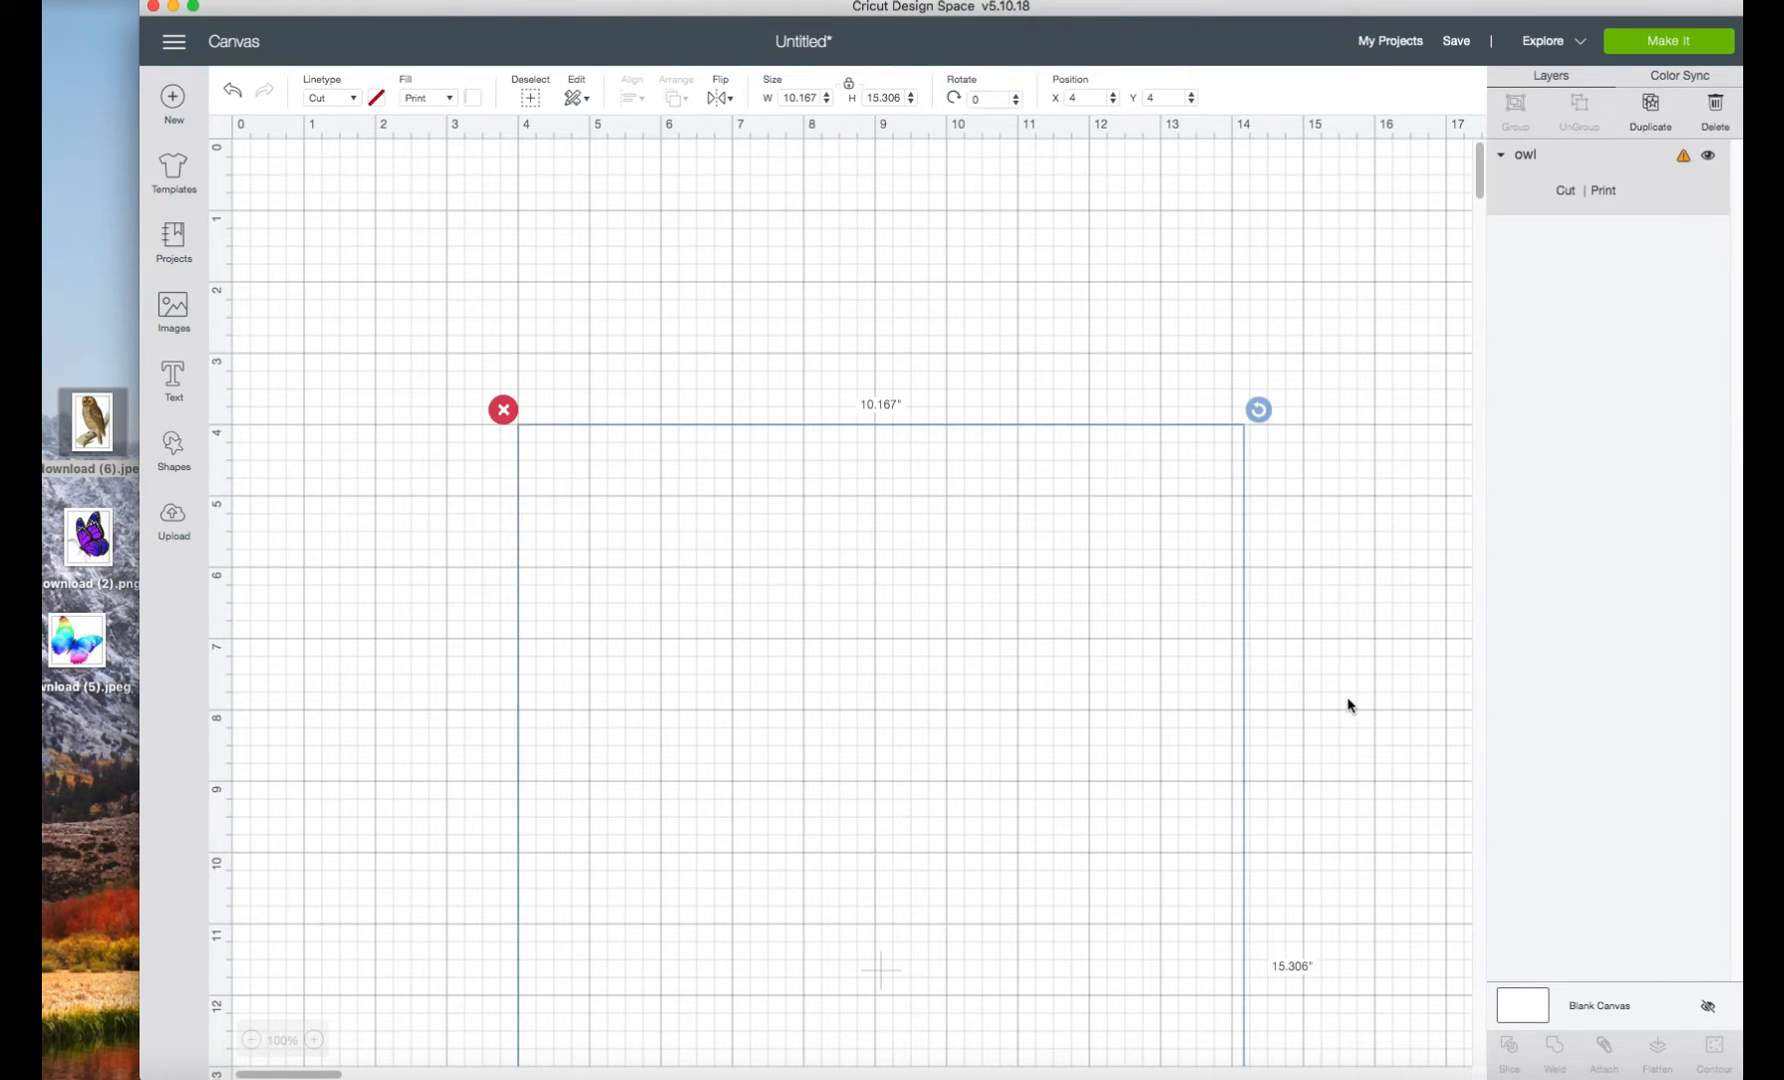
{"action": "left_click_drag", "start_coordinate": [1140, 842], "coordinate": [1136, 562]}
{"action": "scroll", "coordinate": [1322, 706], "scroll_direction": "down", "scroll_amount": 10}
{"action": "left_click_drag", "start_coordinate": [1240, 468], "coordinate": [1095, 243]}
{"action": "scroll", "coordinate": [1220, 572], "scroll_direction": "up", "scroll_amount": 9}
{"action": "mouse_move", "coordinate": [1078, 903]}
{"action": "left_mouse_down"}
{"action": "mouse_move", "coordinate": [956, 698]}
{"action": "mouse_move", "coordinate": [1106, 898]}
{"action": "mouse_move", "coordinate": [948, 553]}
{"action": "mouse_move", "coordinate": [975, 563]}
{"action": "left_mouse_up"}
{"action": "scroll", "coordinate": [1135, 637], "scroll_direction": "up", "scroll_amount": 2}
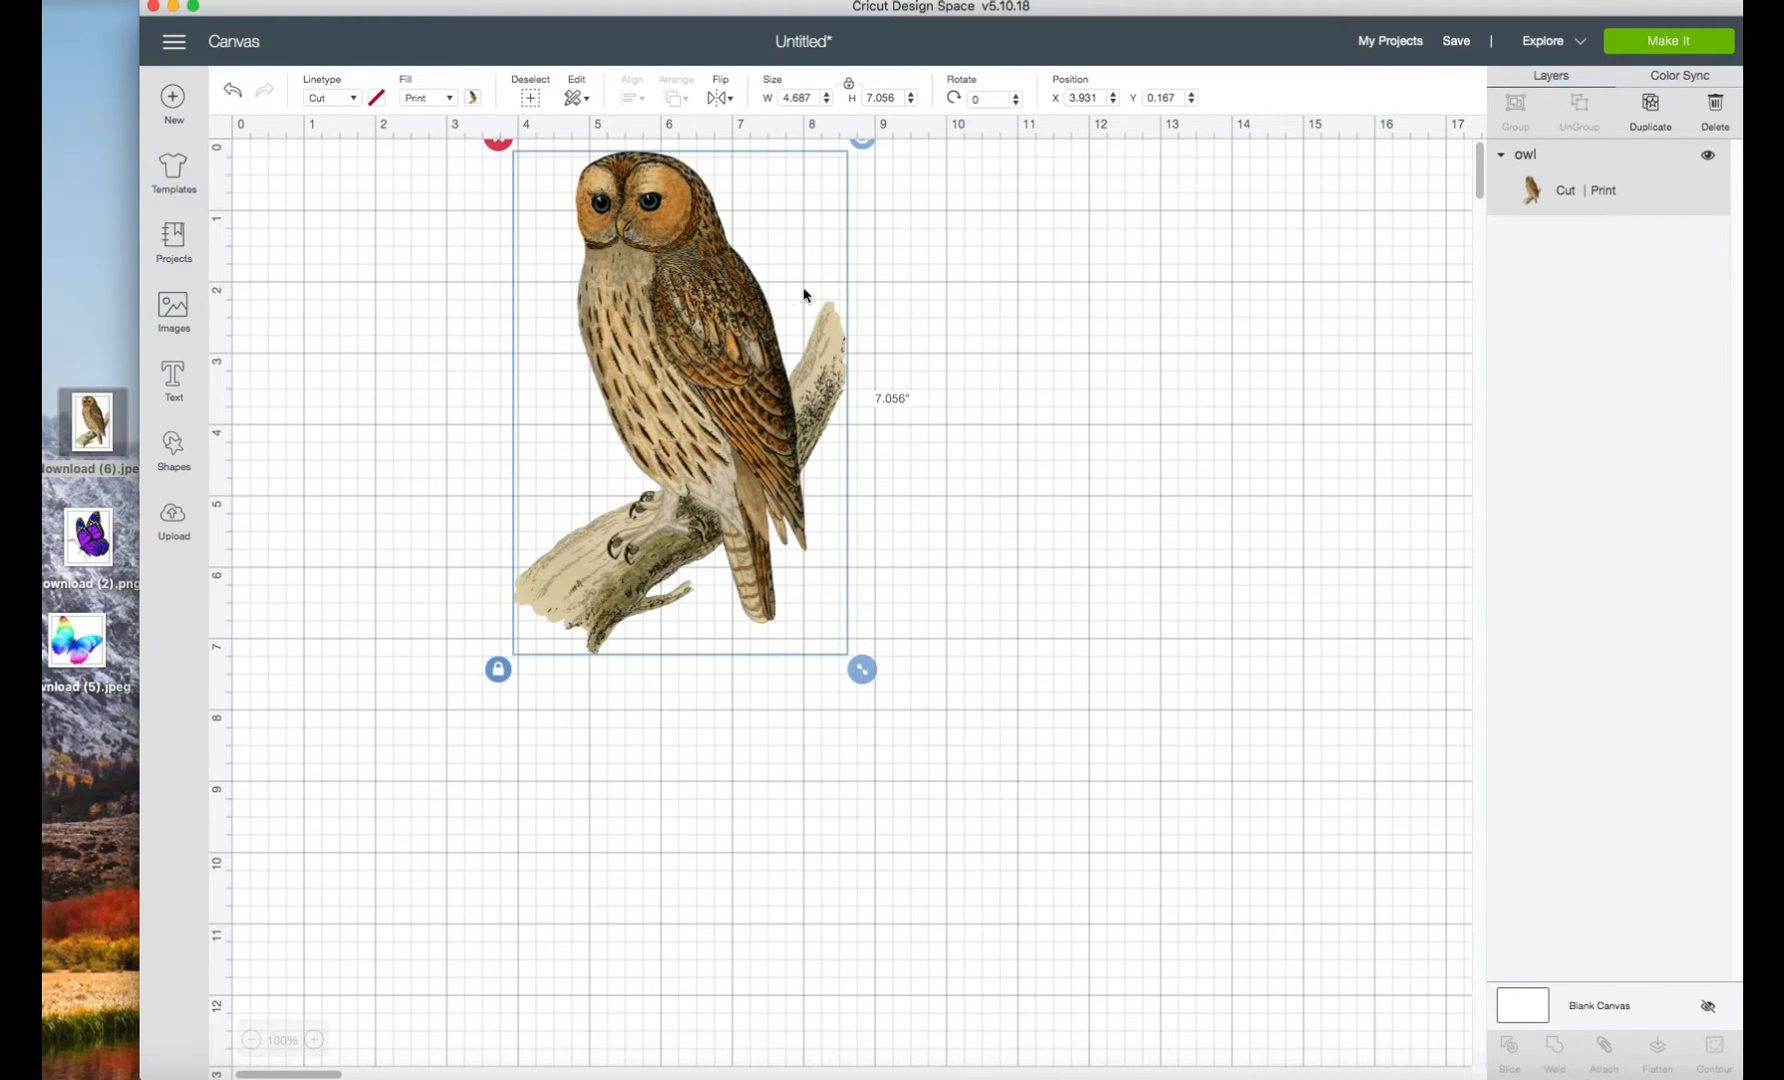
Delete the owl from the canvas.
{"action": "left_click", "coordinate": [498, 141]}
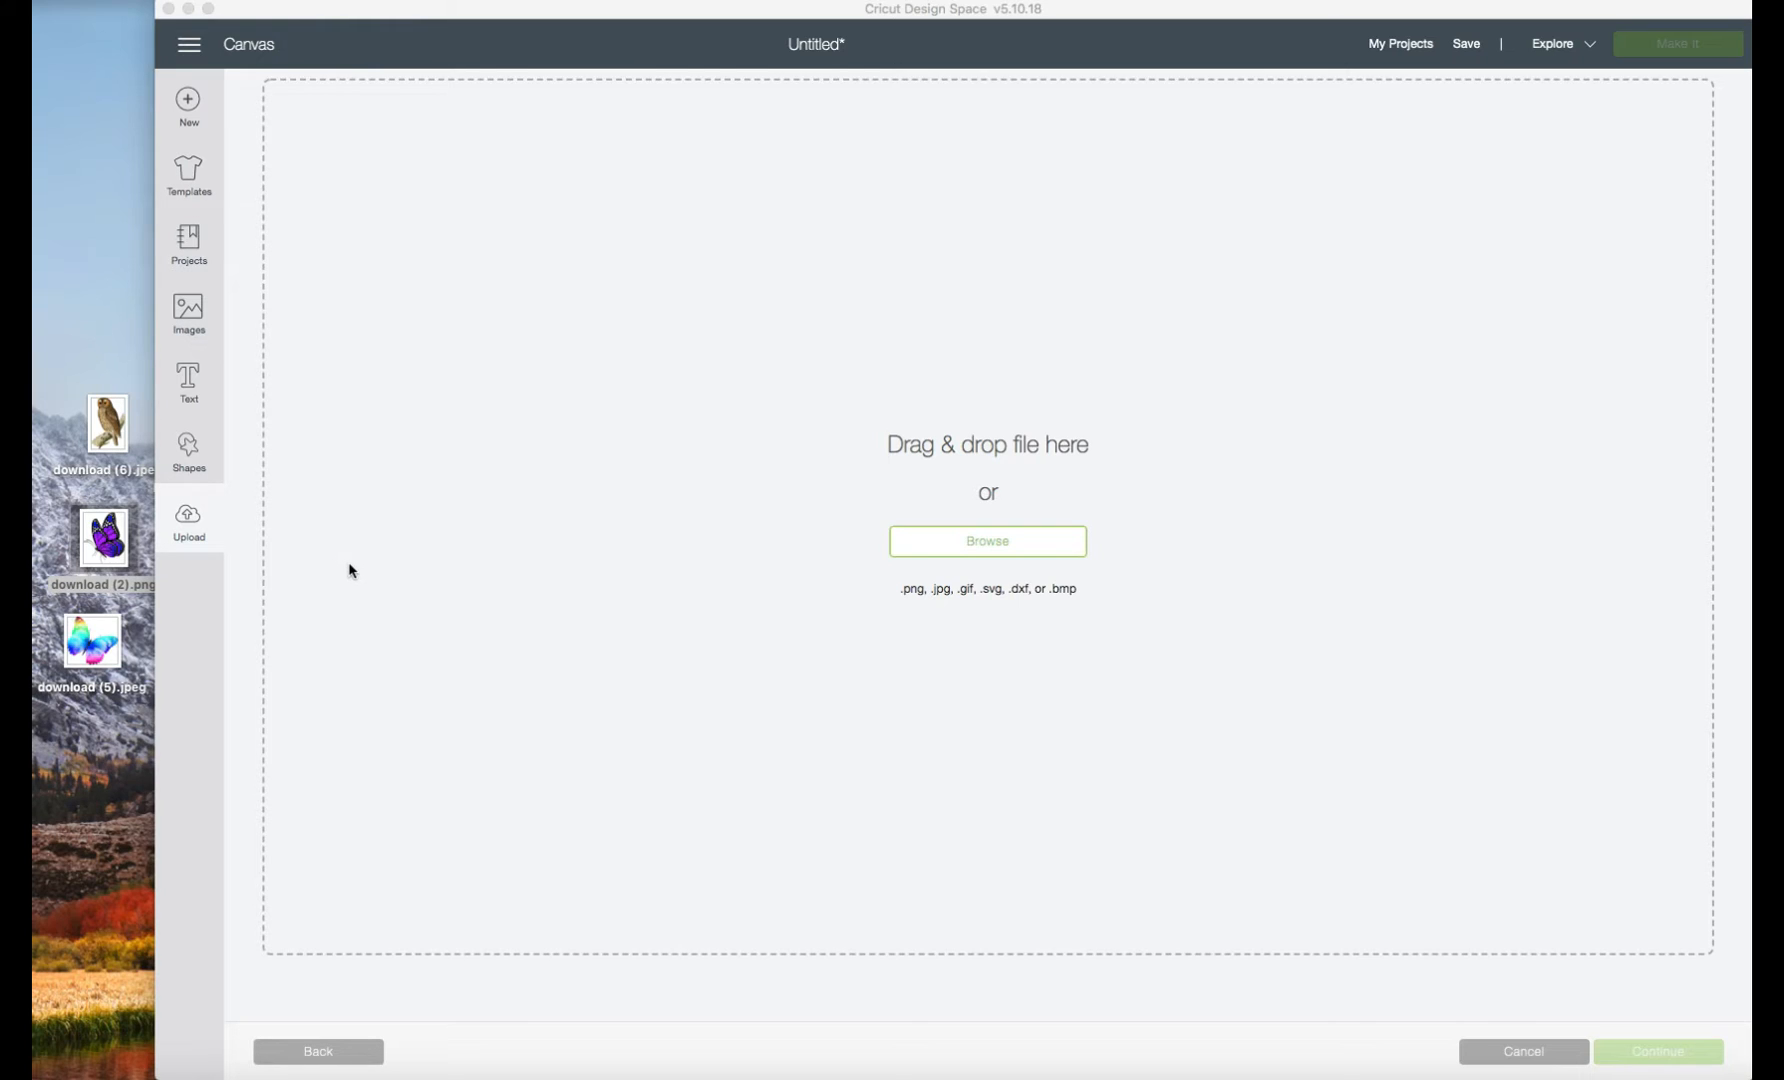
Upload the purple butterfly picture download (2).png, set its image type to Complex, and continue to background removal.
{"action": "left_click_drag", "start_coordinate": [101, 538], "coordinate": [986, 538]}
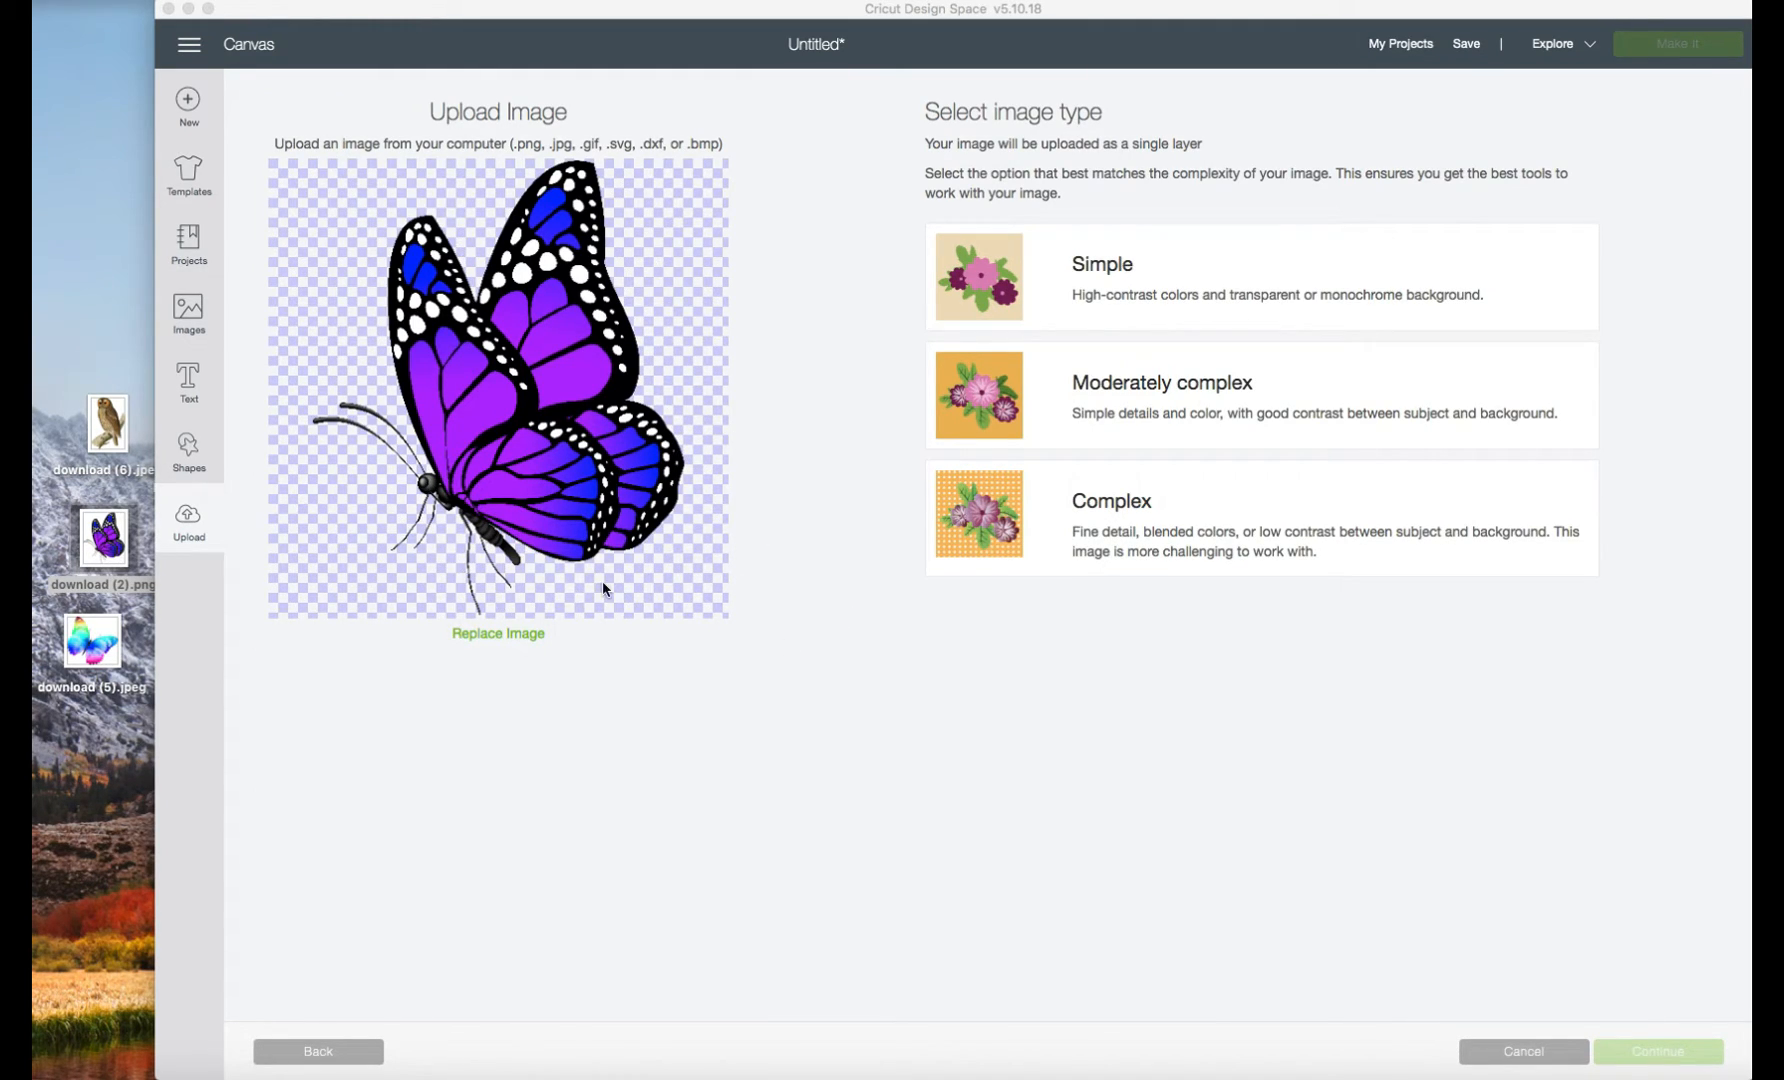
{"action": "left_click", "coordinate": [1000, 522]}
{"action": "left_click", "coordinate": [1119, 545]}
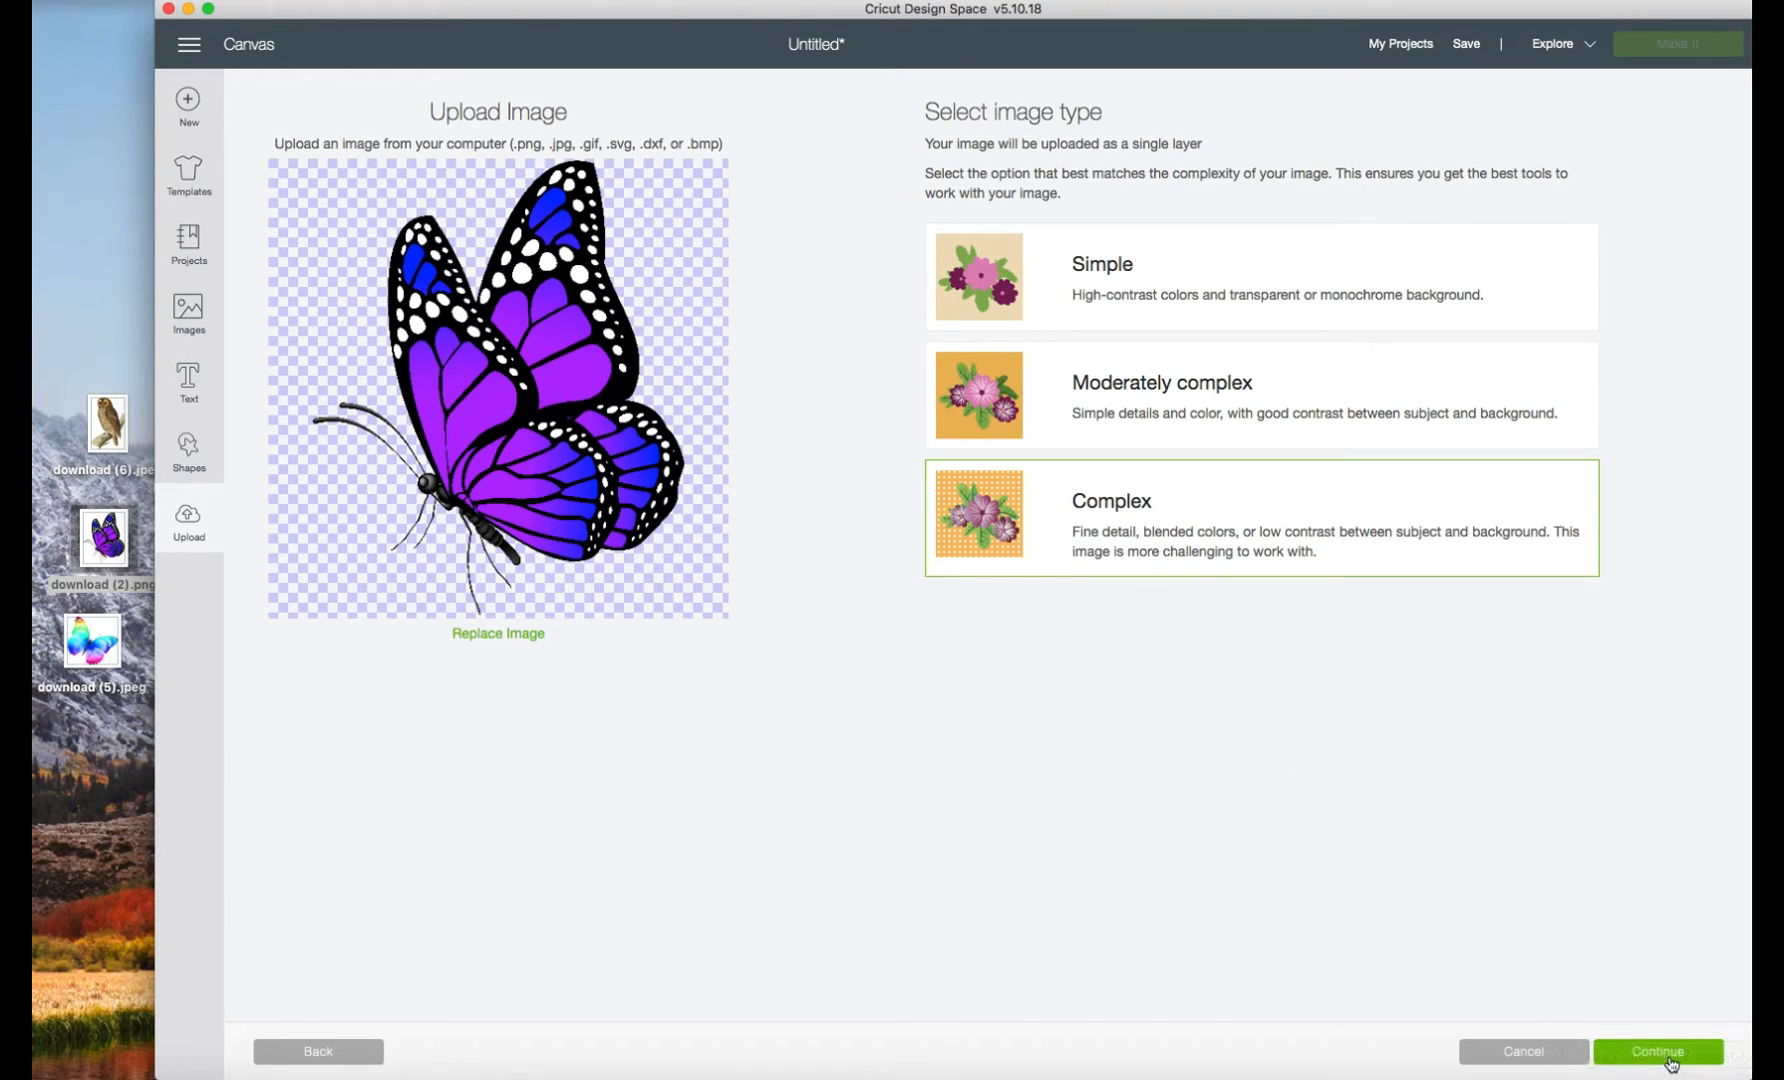
{"action": "left_click", "coordinate": [1650, 1046]}
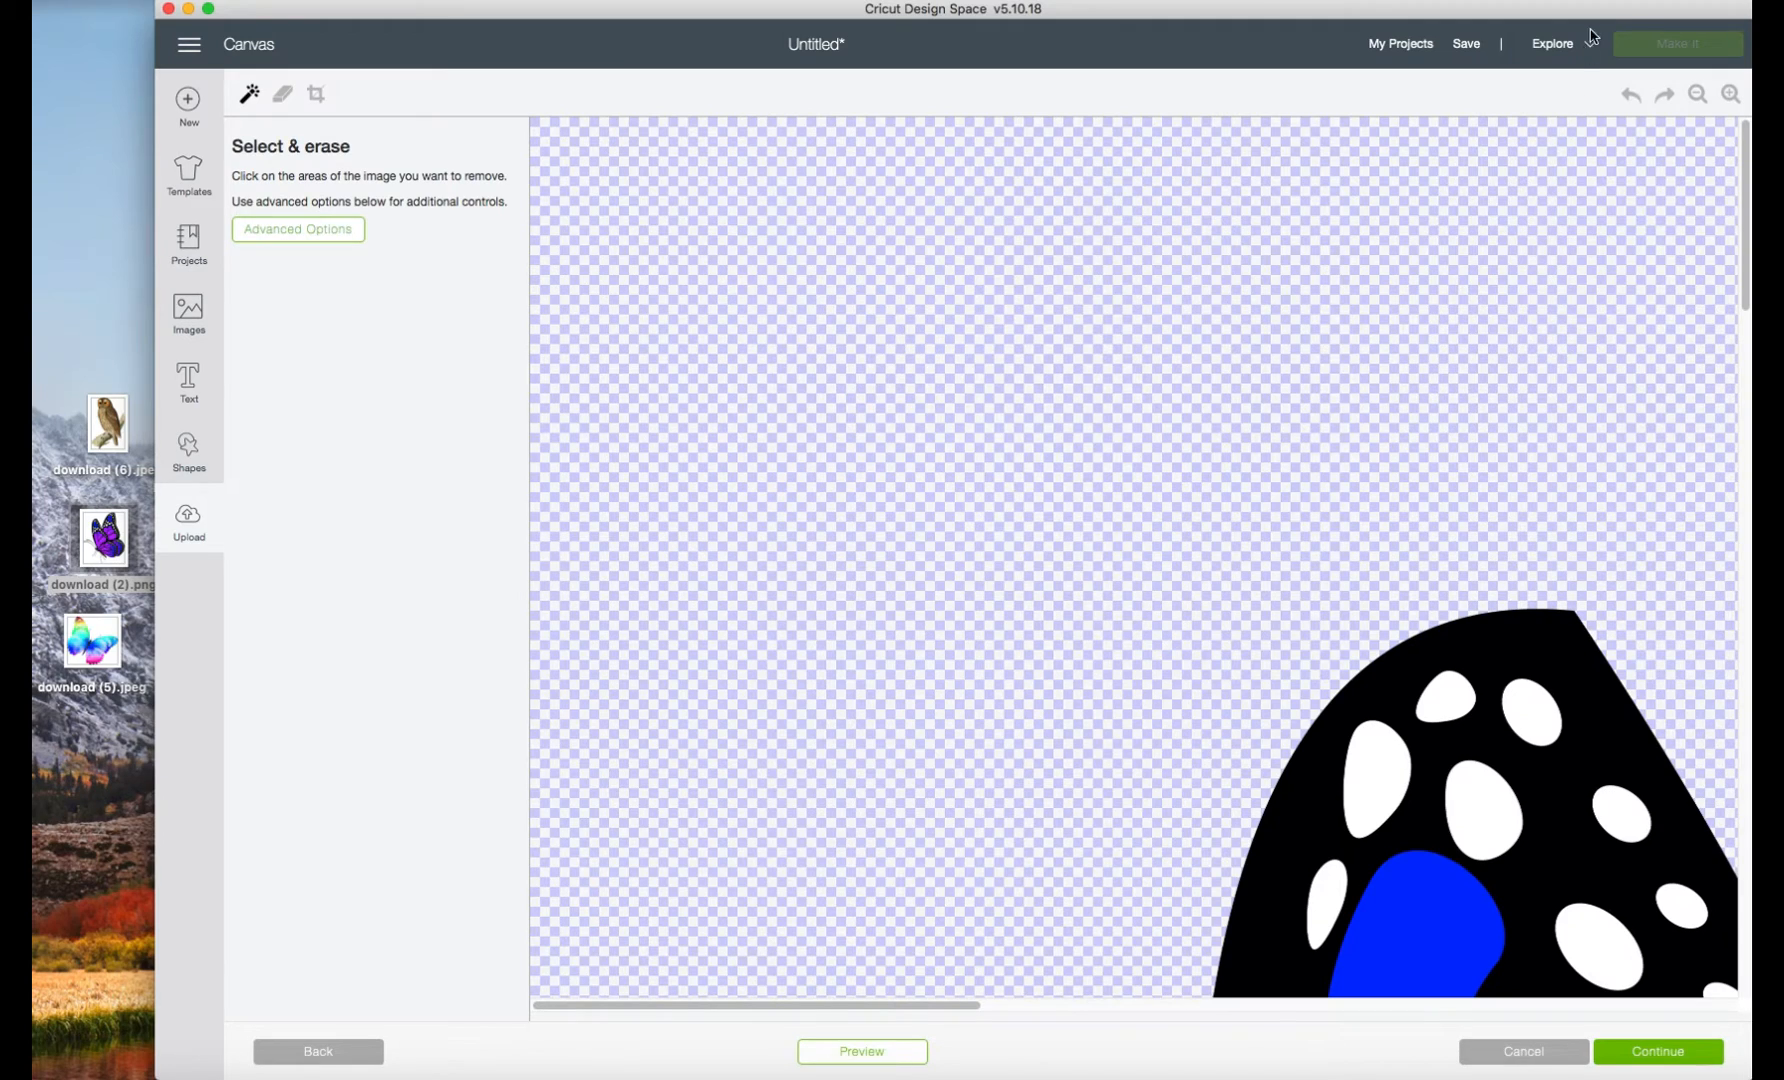
Save the full butterfly as a Cut image named "Butterfly Background" with the tag "butterfly".
{"action": "left_click", "coordinate": [1697, 96]}
{"action": "left_click", "coordinate": [1697, 96]}
{"action": "left_click", "coordinate": [1697, 96]}
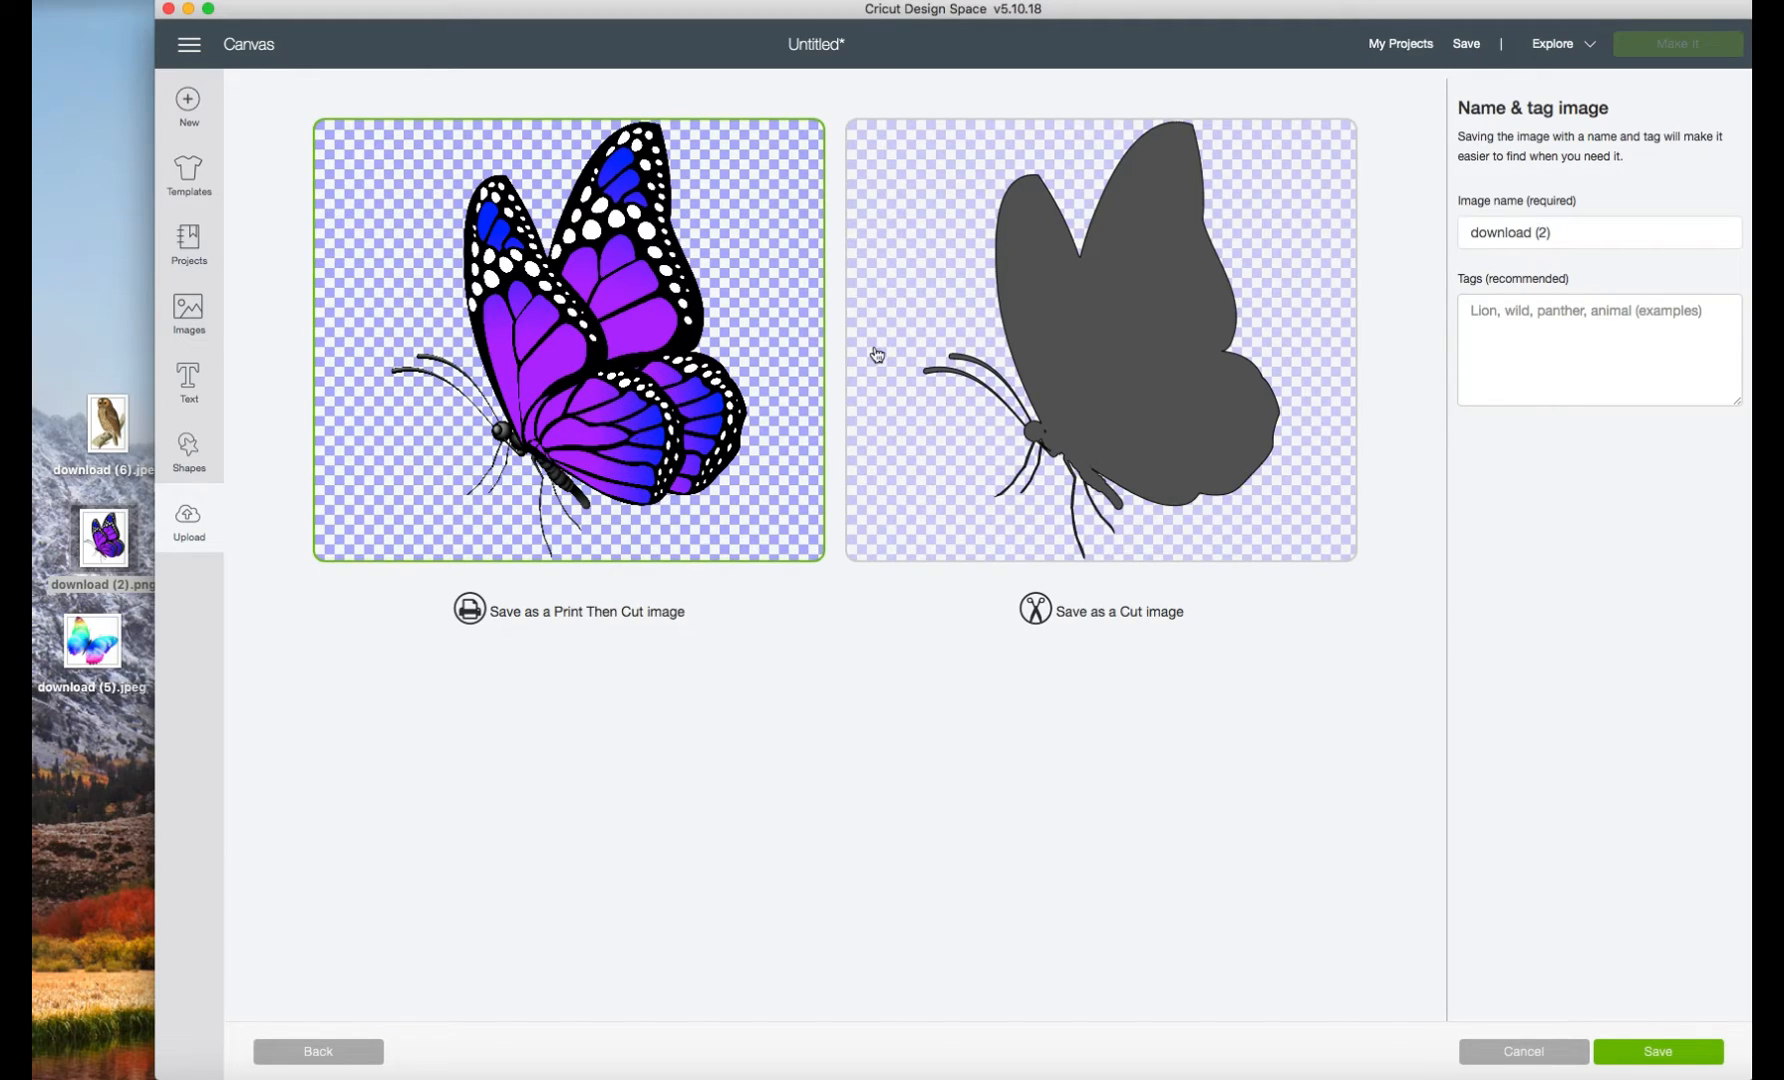
{"action": "left_click", "coordinate": [1091, 447]}
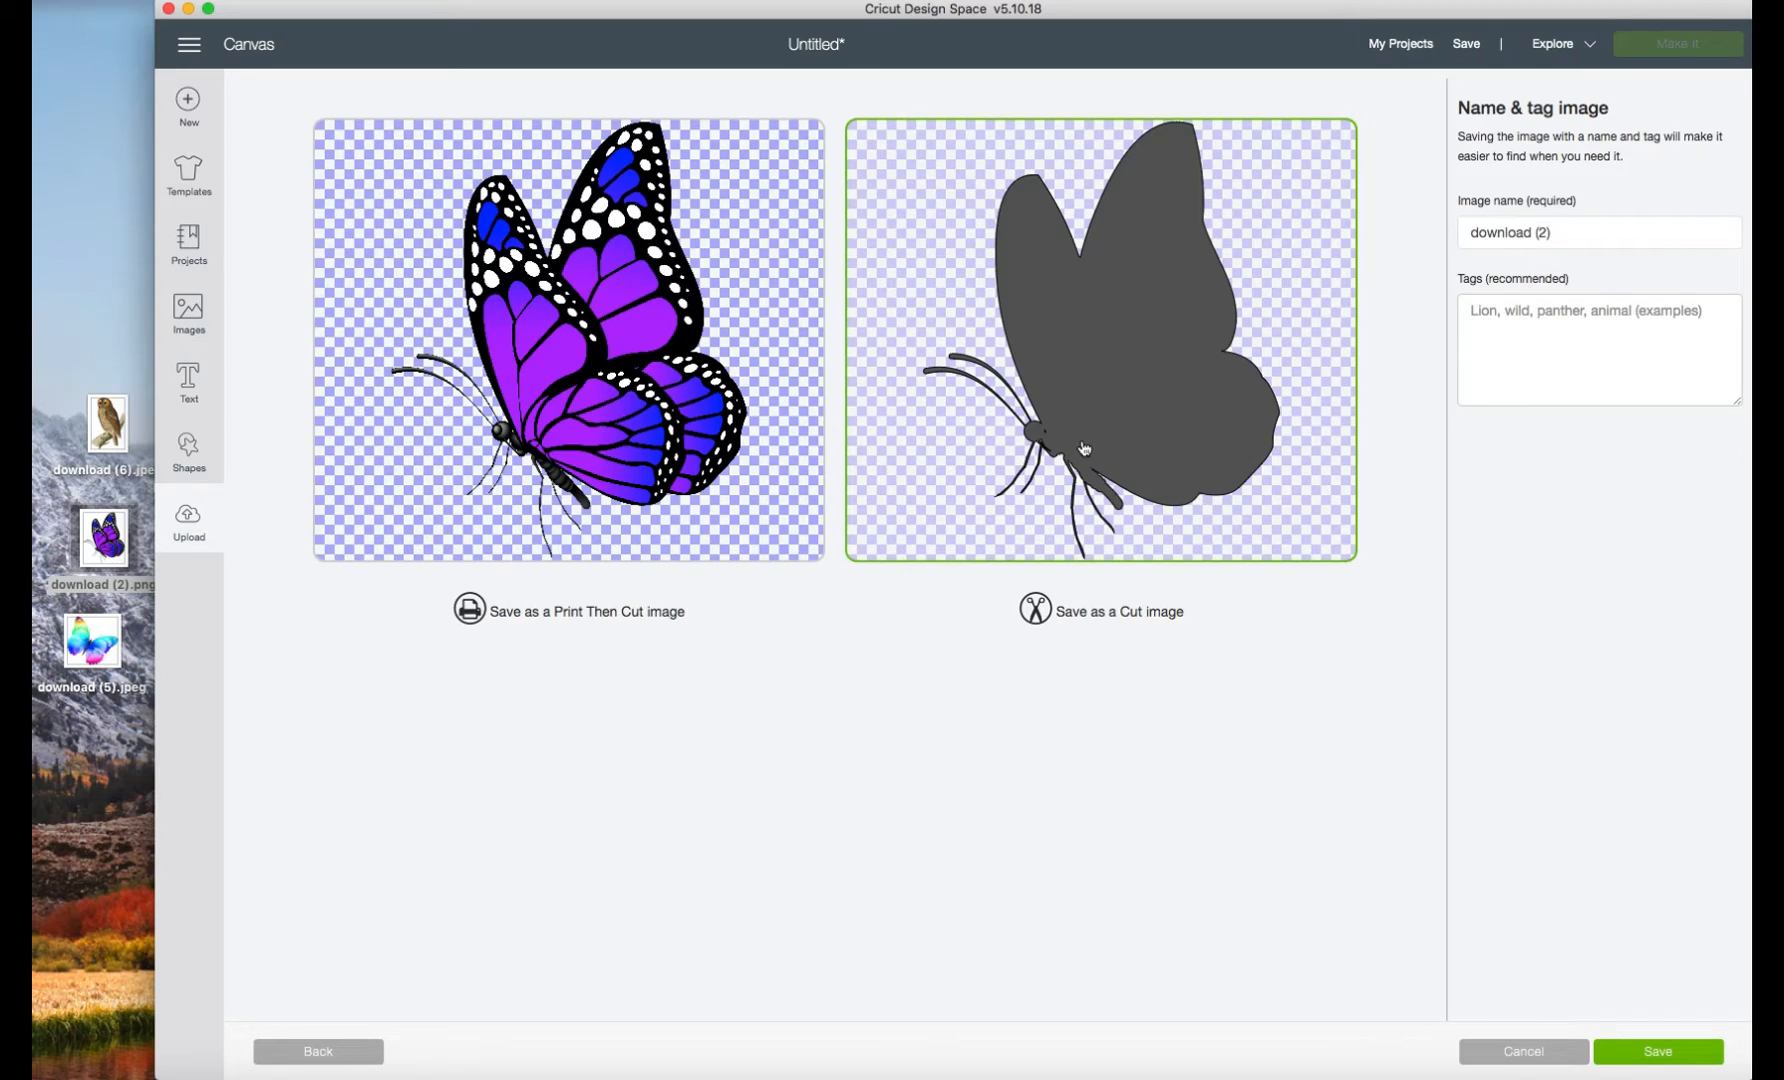
{"action": "left_click_drag", "start_coordinate": [1556, 228], "coordinate": [1468, 222]}
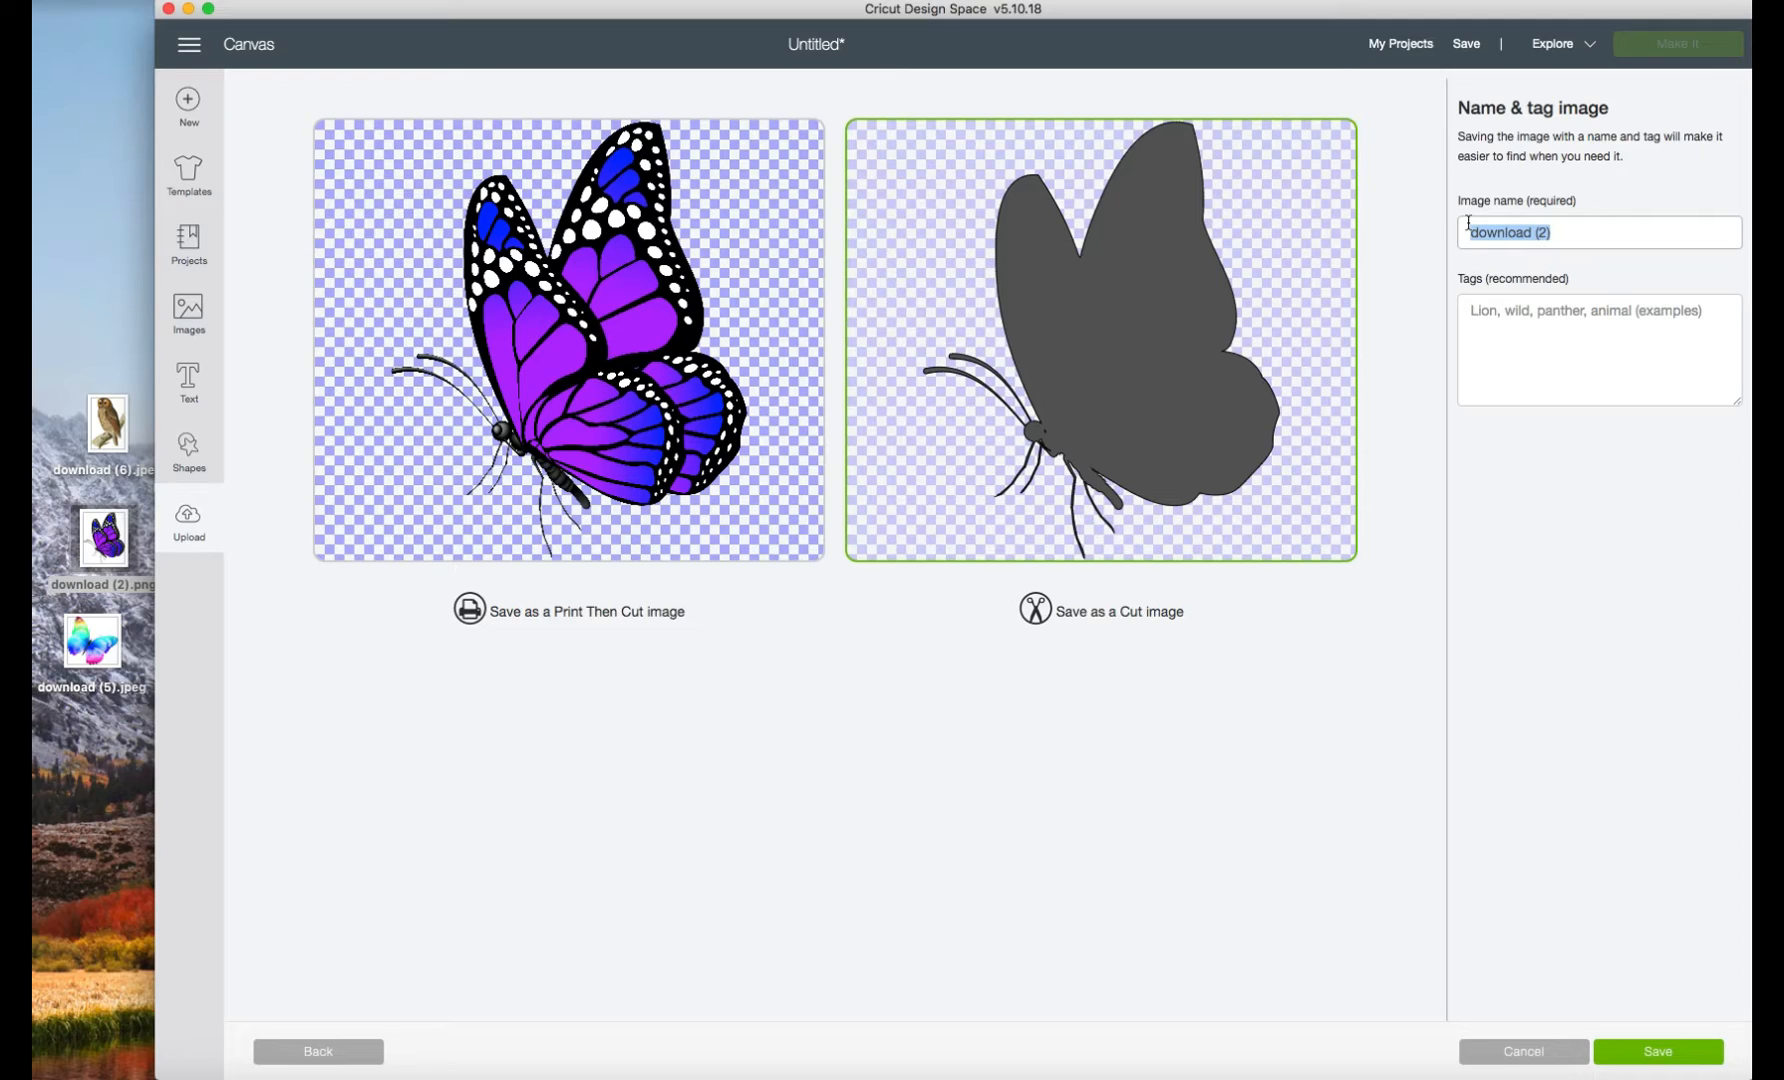
{"action": "type", "text": "Butterfly Background"}
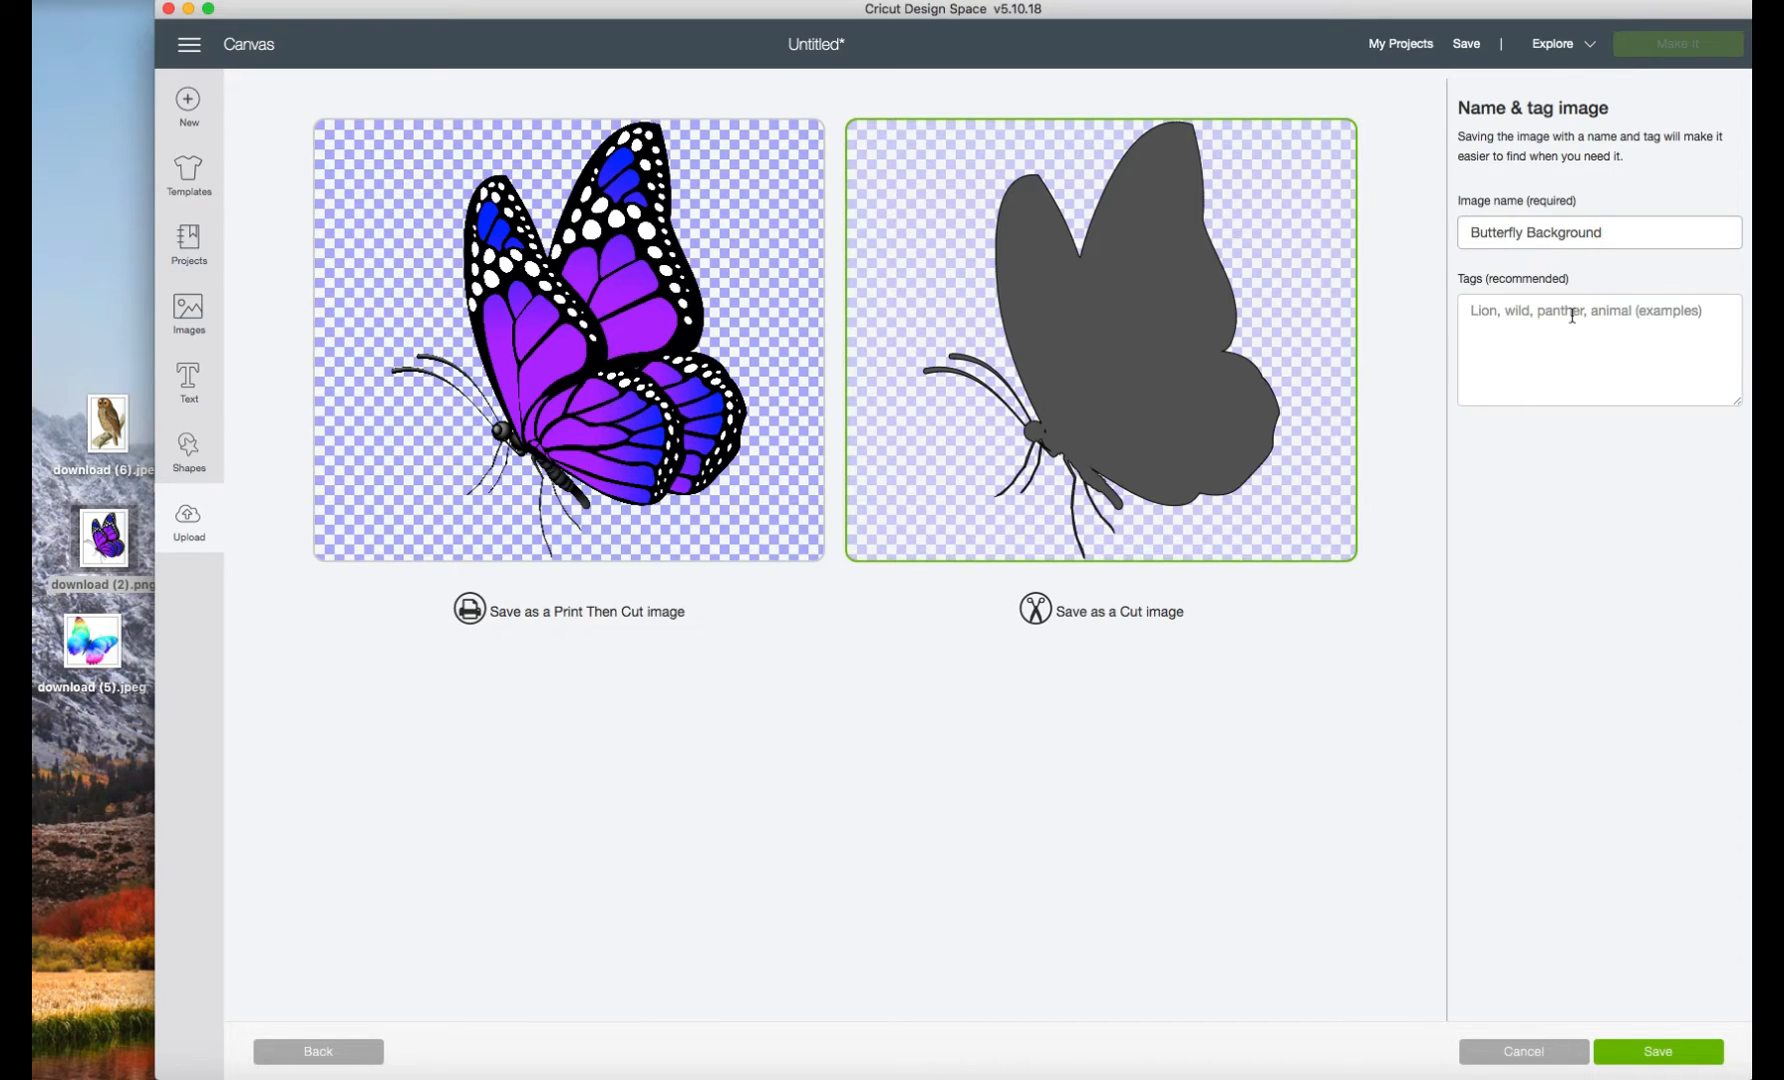
{"action": "left_click", "coordinate": [1572, 316]}
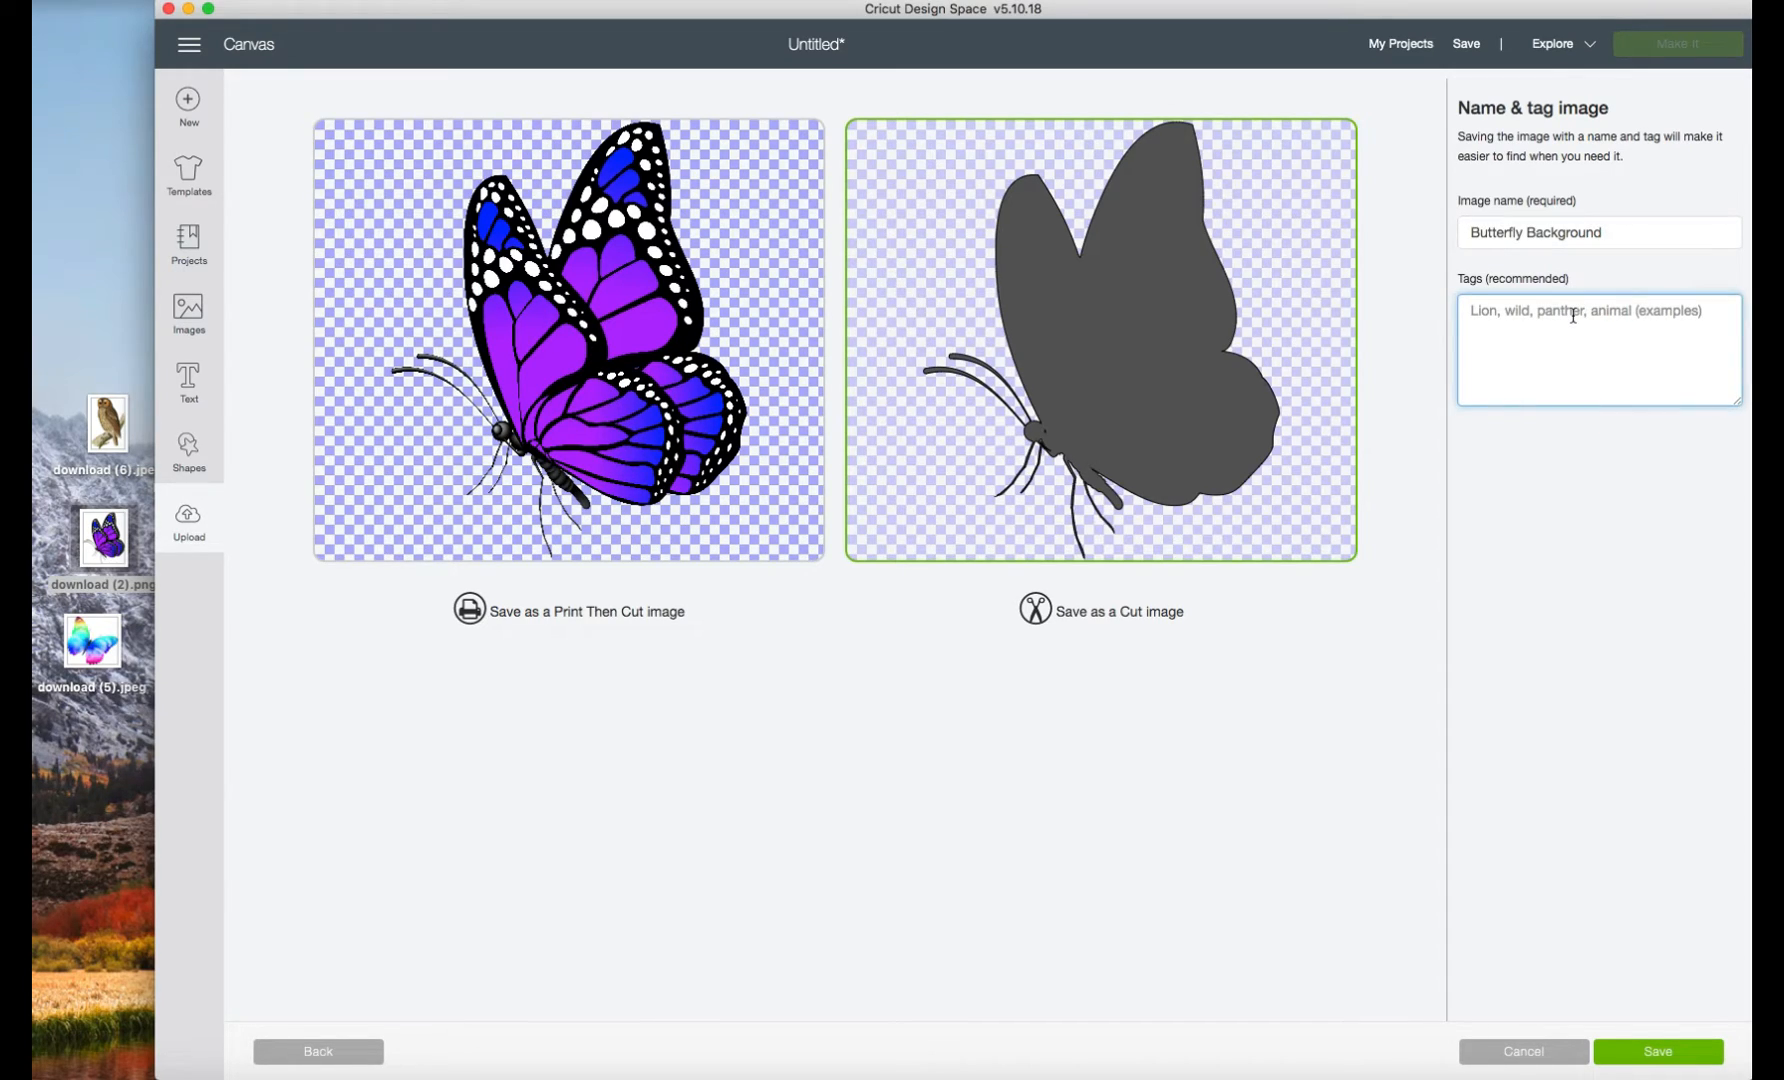
{"action": "type", "text": "butterfly"}
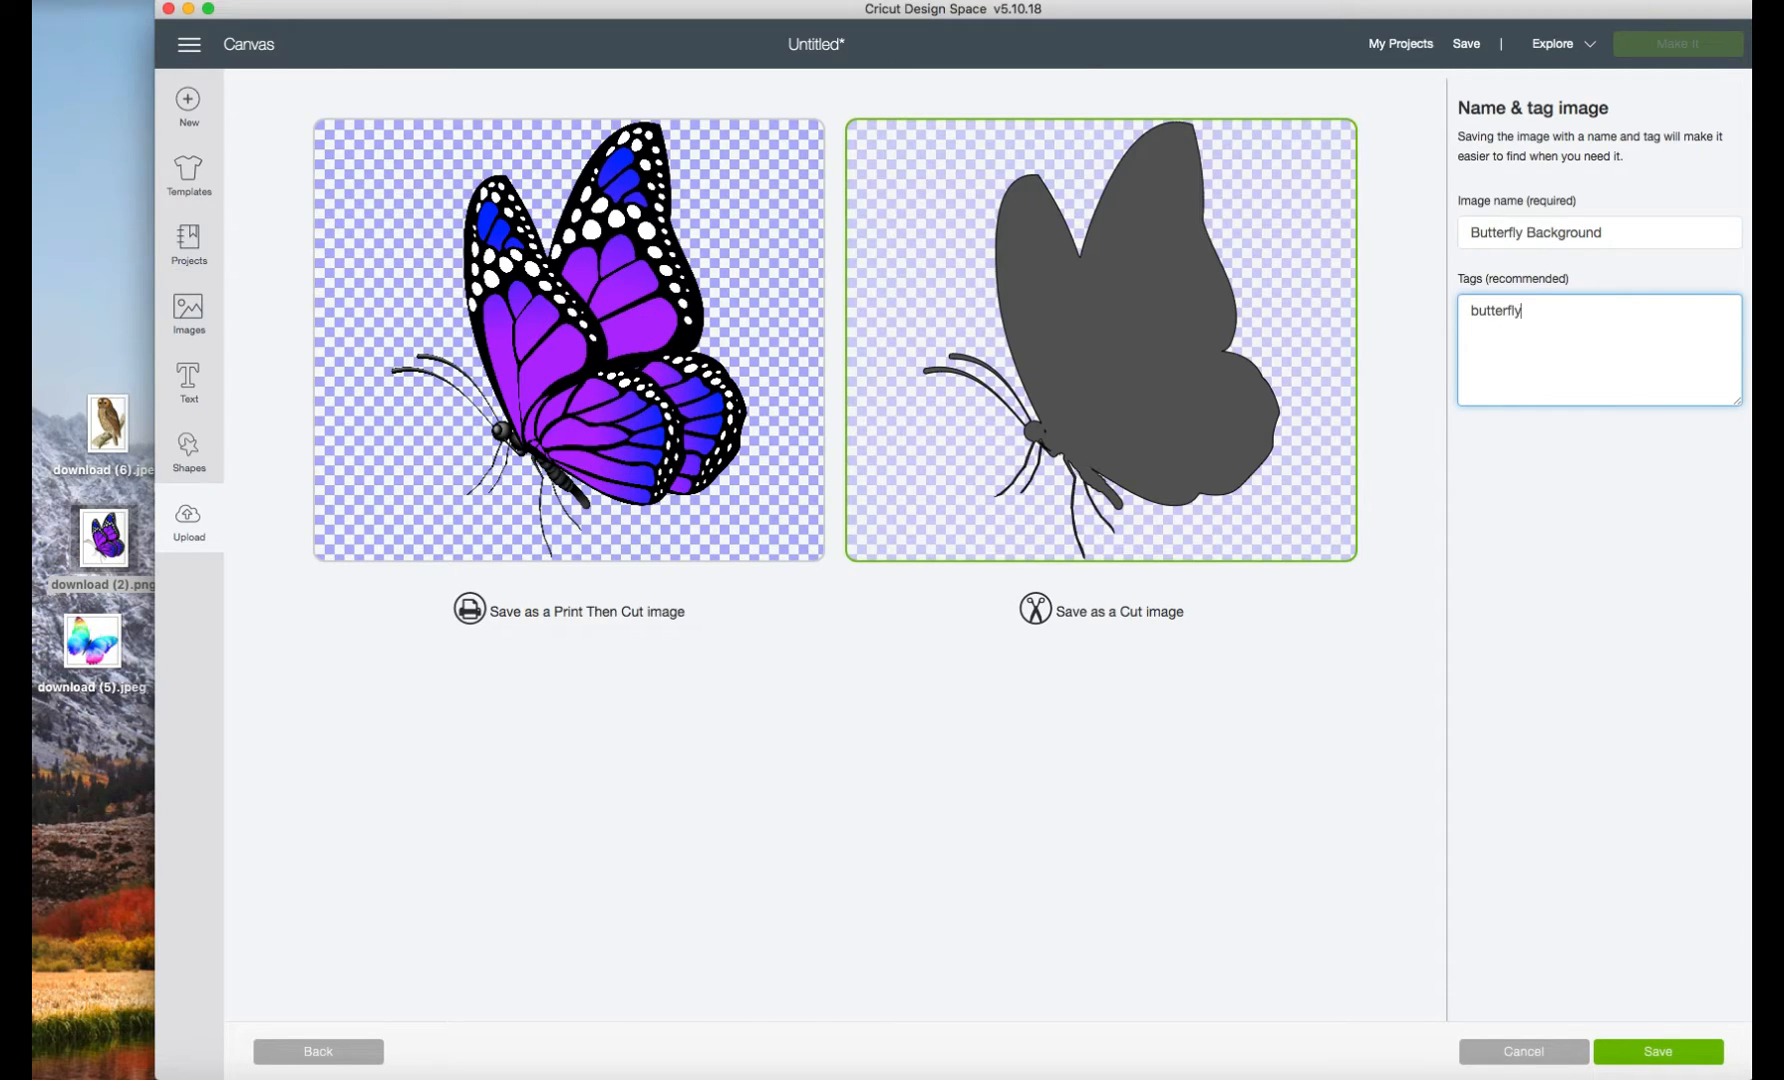
{"action": "left_click", "coordinate": [1672, 1050]}
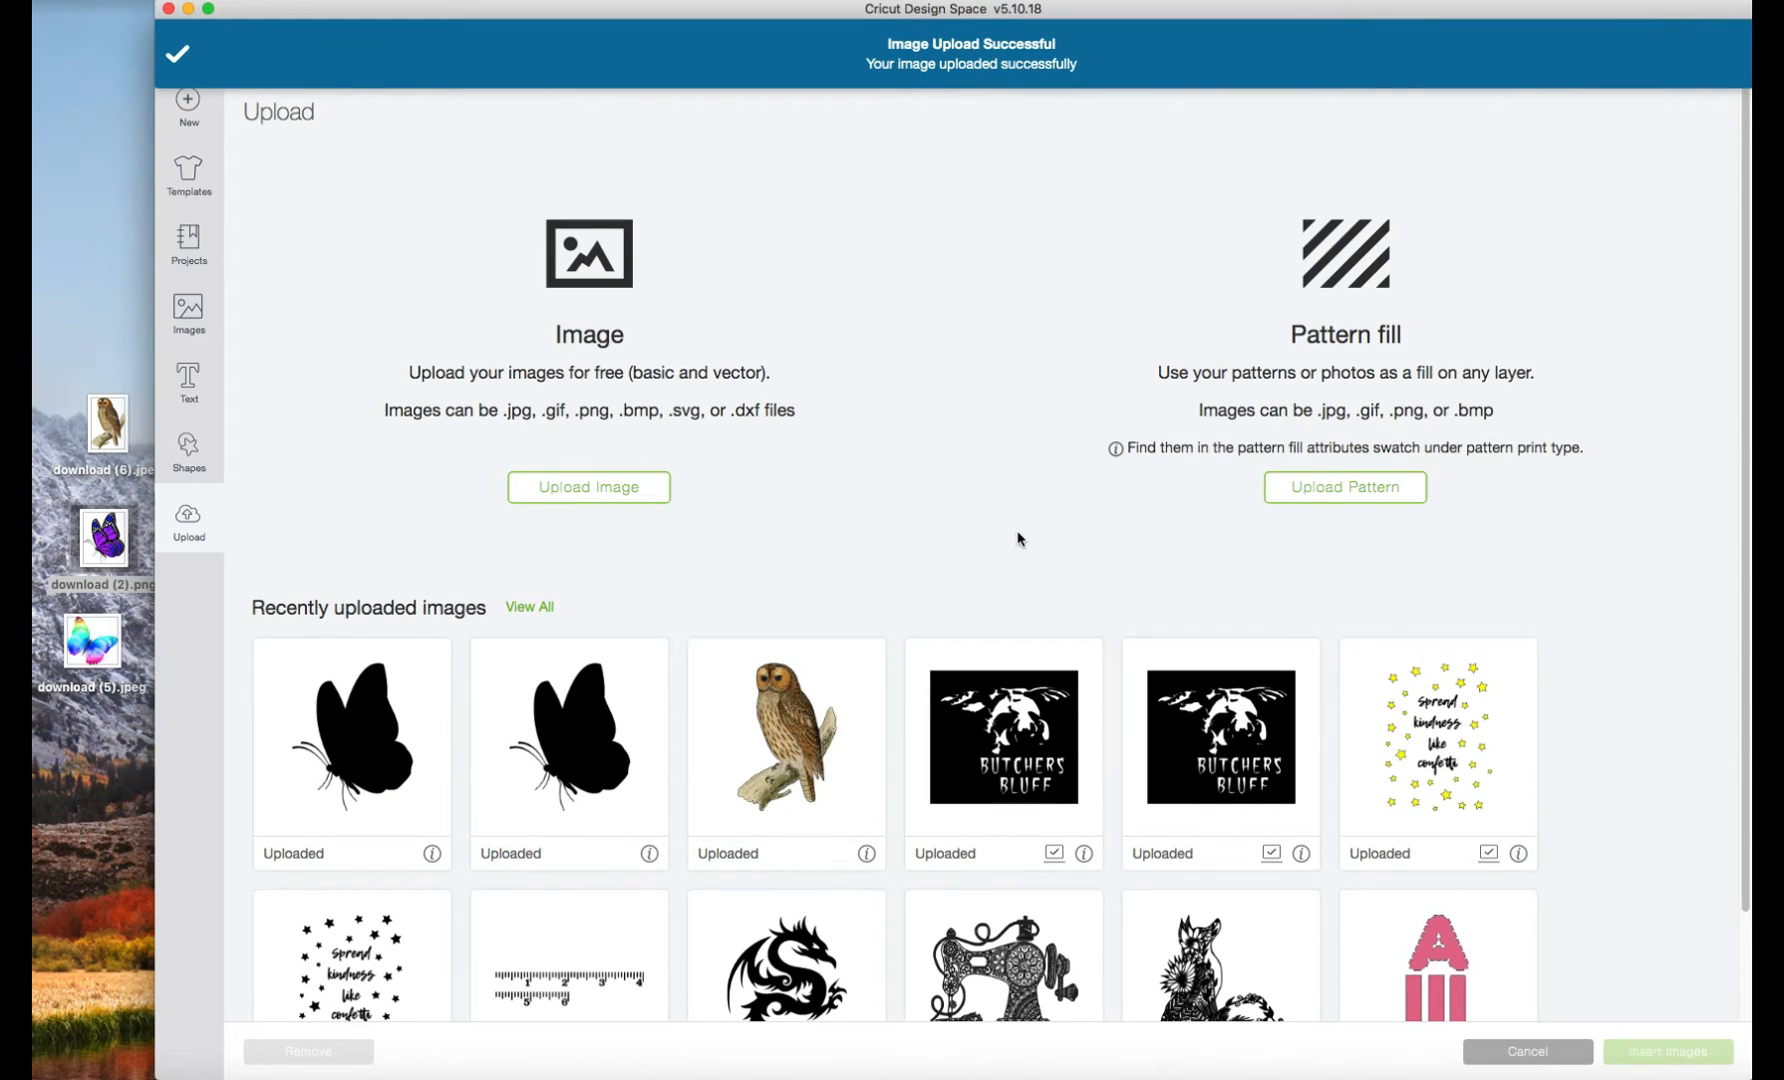
Upload the purple butterfly picture download (2).png again as a Complex image and continue to background removal.
{"action": "left_click", "coordinate": [592, 487]}
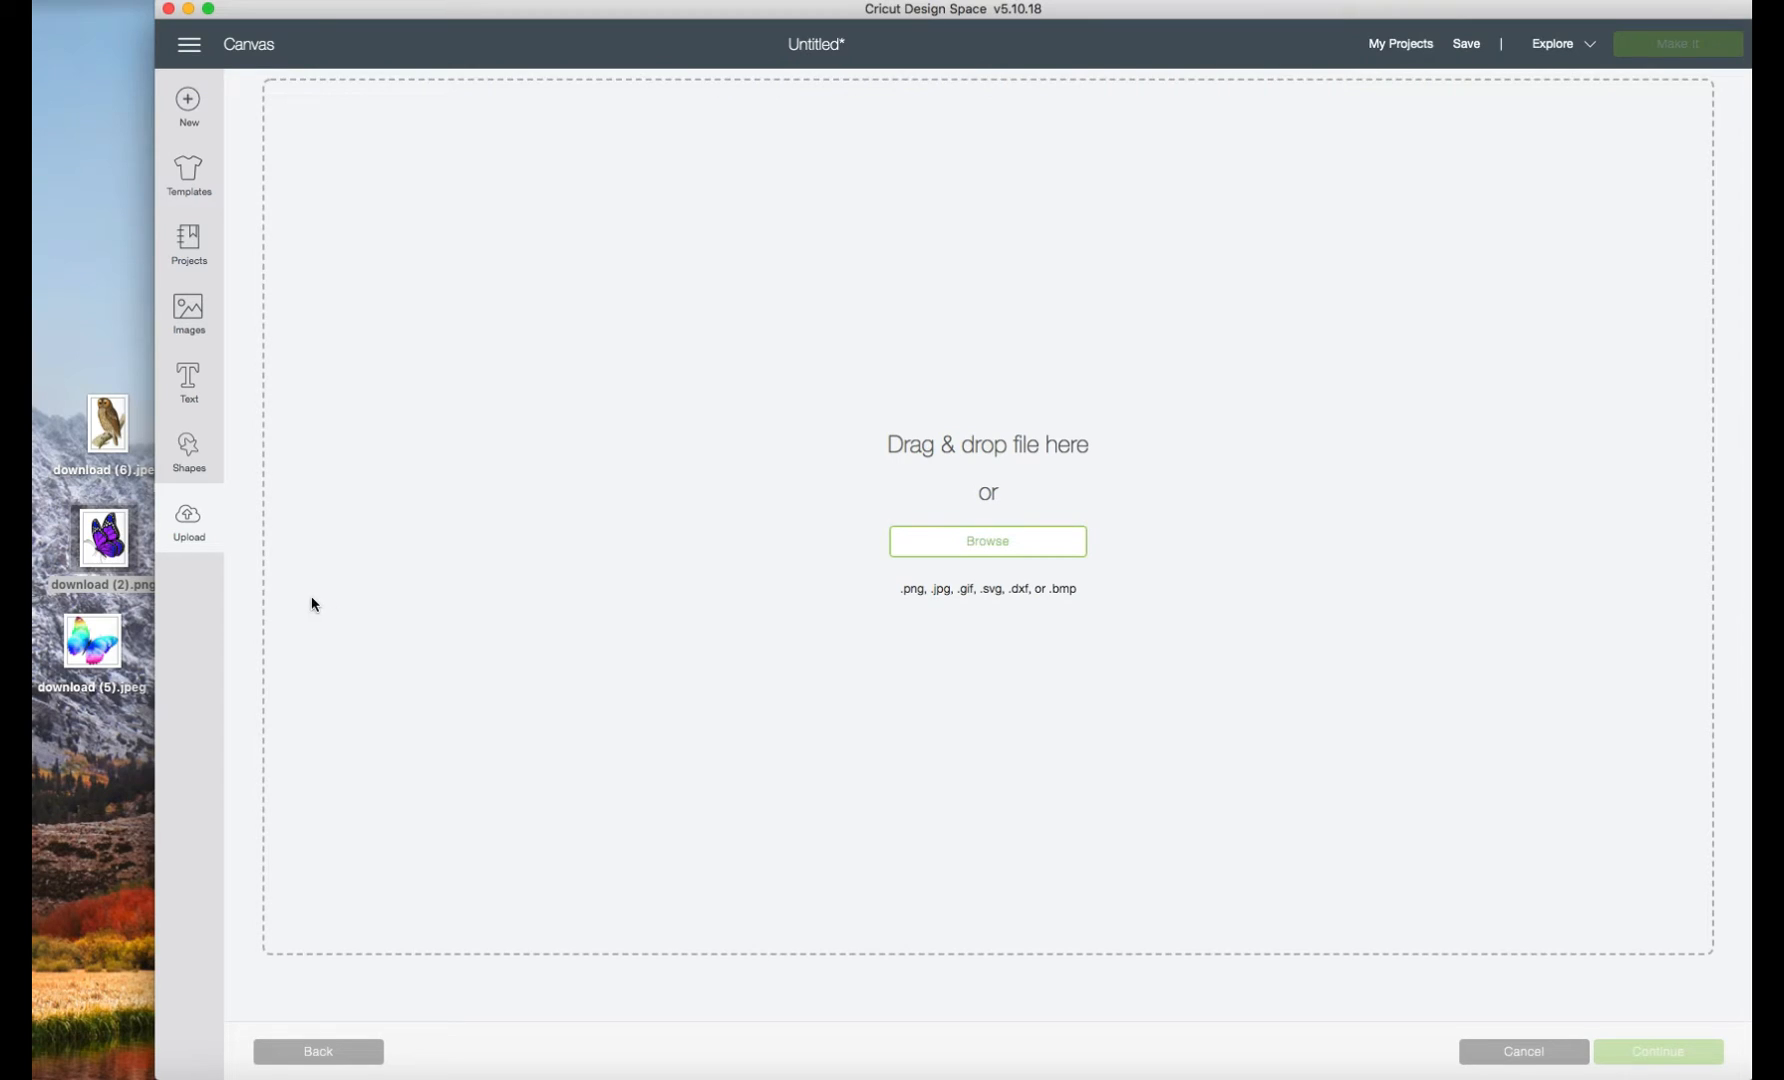
{"action": "left_click_drag", "start_coordinate": [112, 538], "coordinate": [1005, 535]}
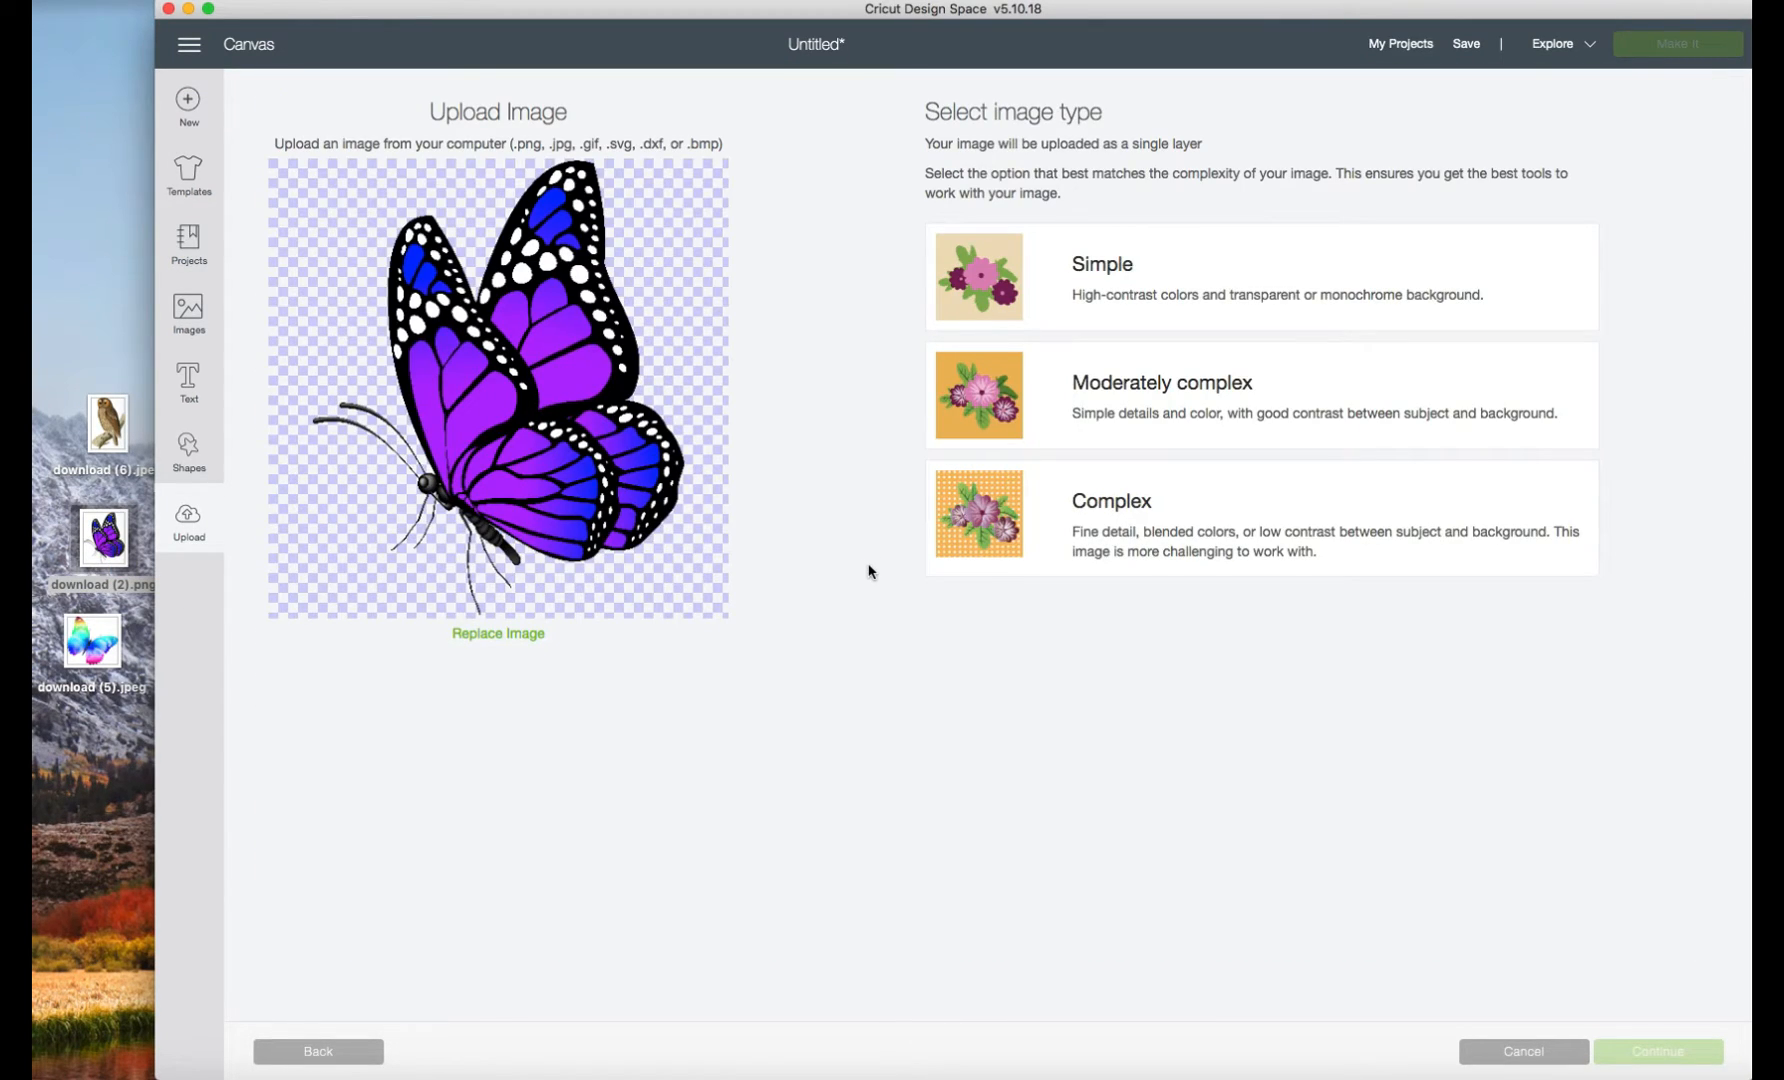
{"action": "left_click", "coordinate": [1000, 535]}
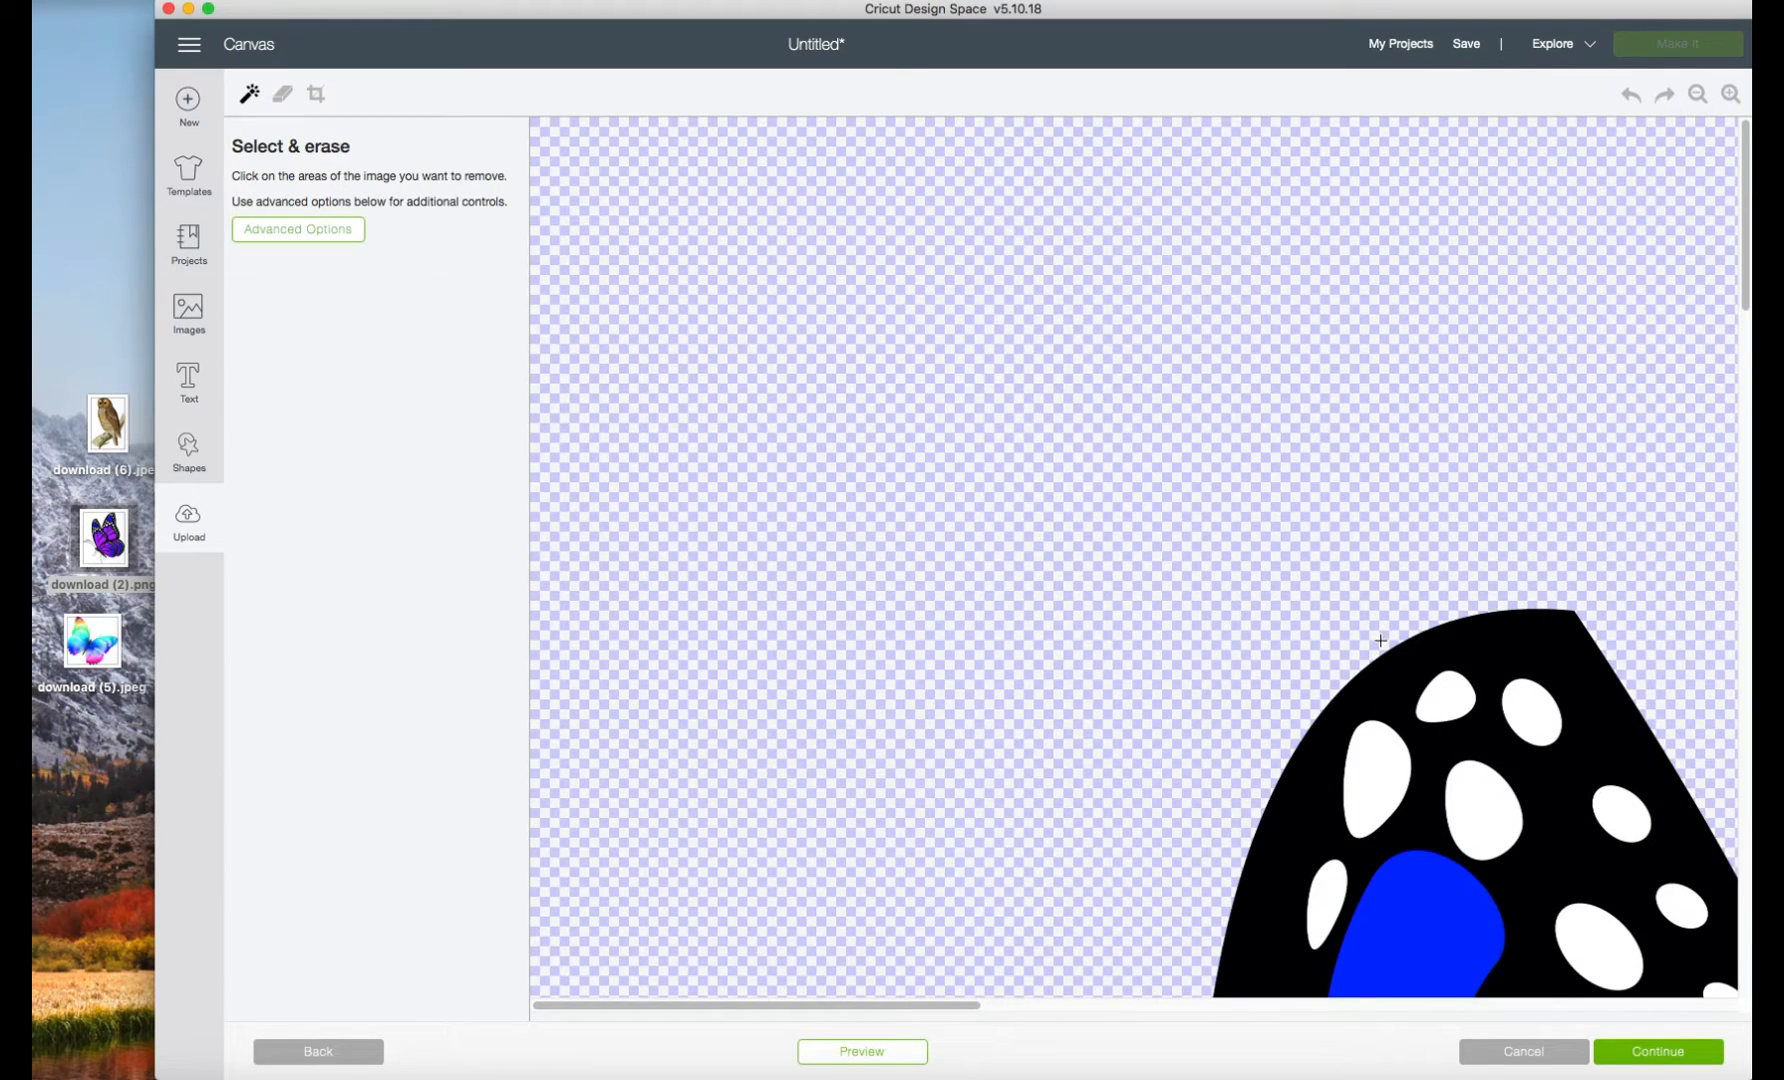
Remove the connected black area of the butterfly's wings with Select & erase.
{"action": "left_click", "coordinate": [1697, 94]}
{"action": "left_click", "coordinate": [1697, 94]}
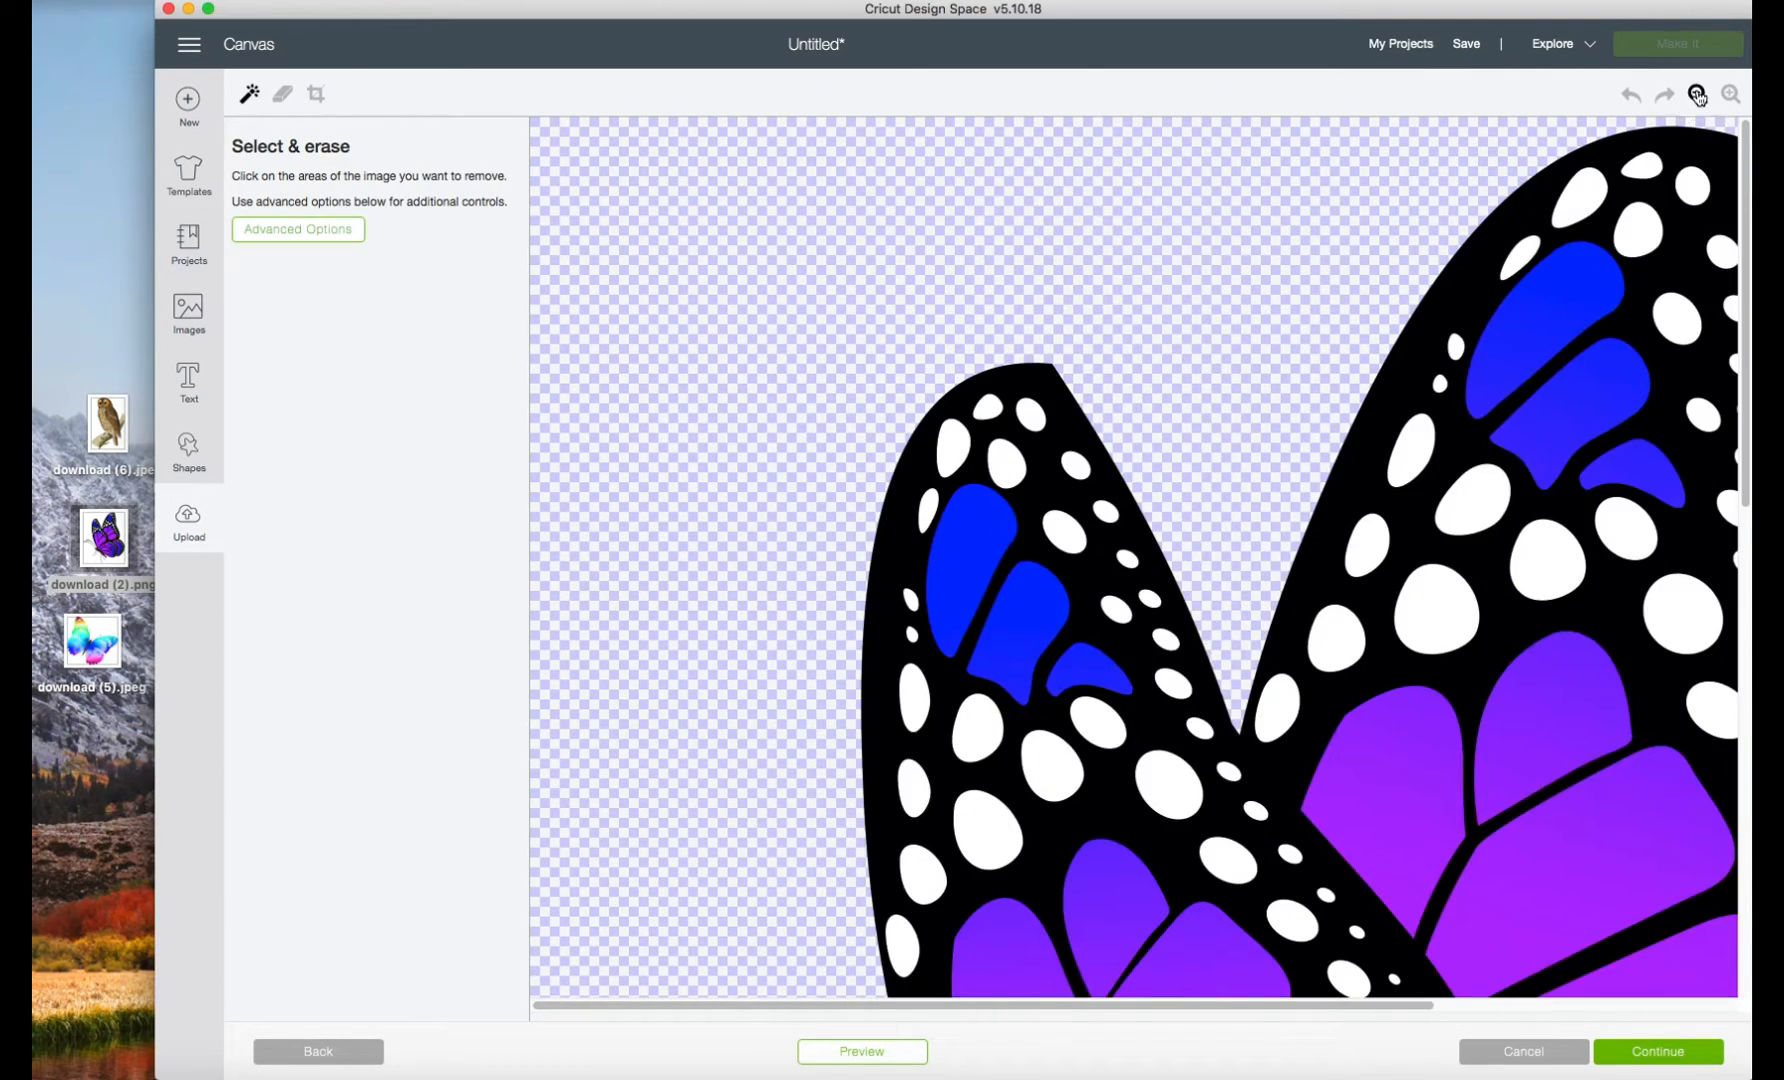
{"action": "left_click", "coordinate": [1697, 94]}
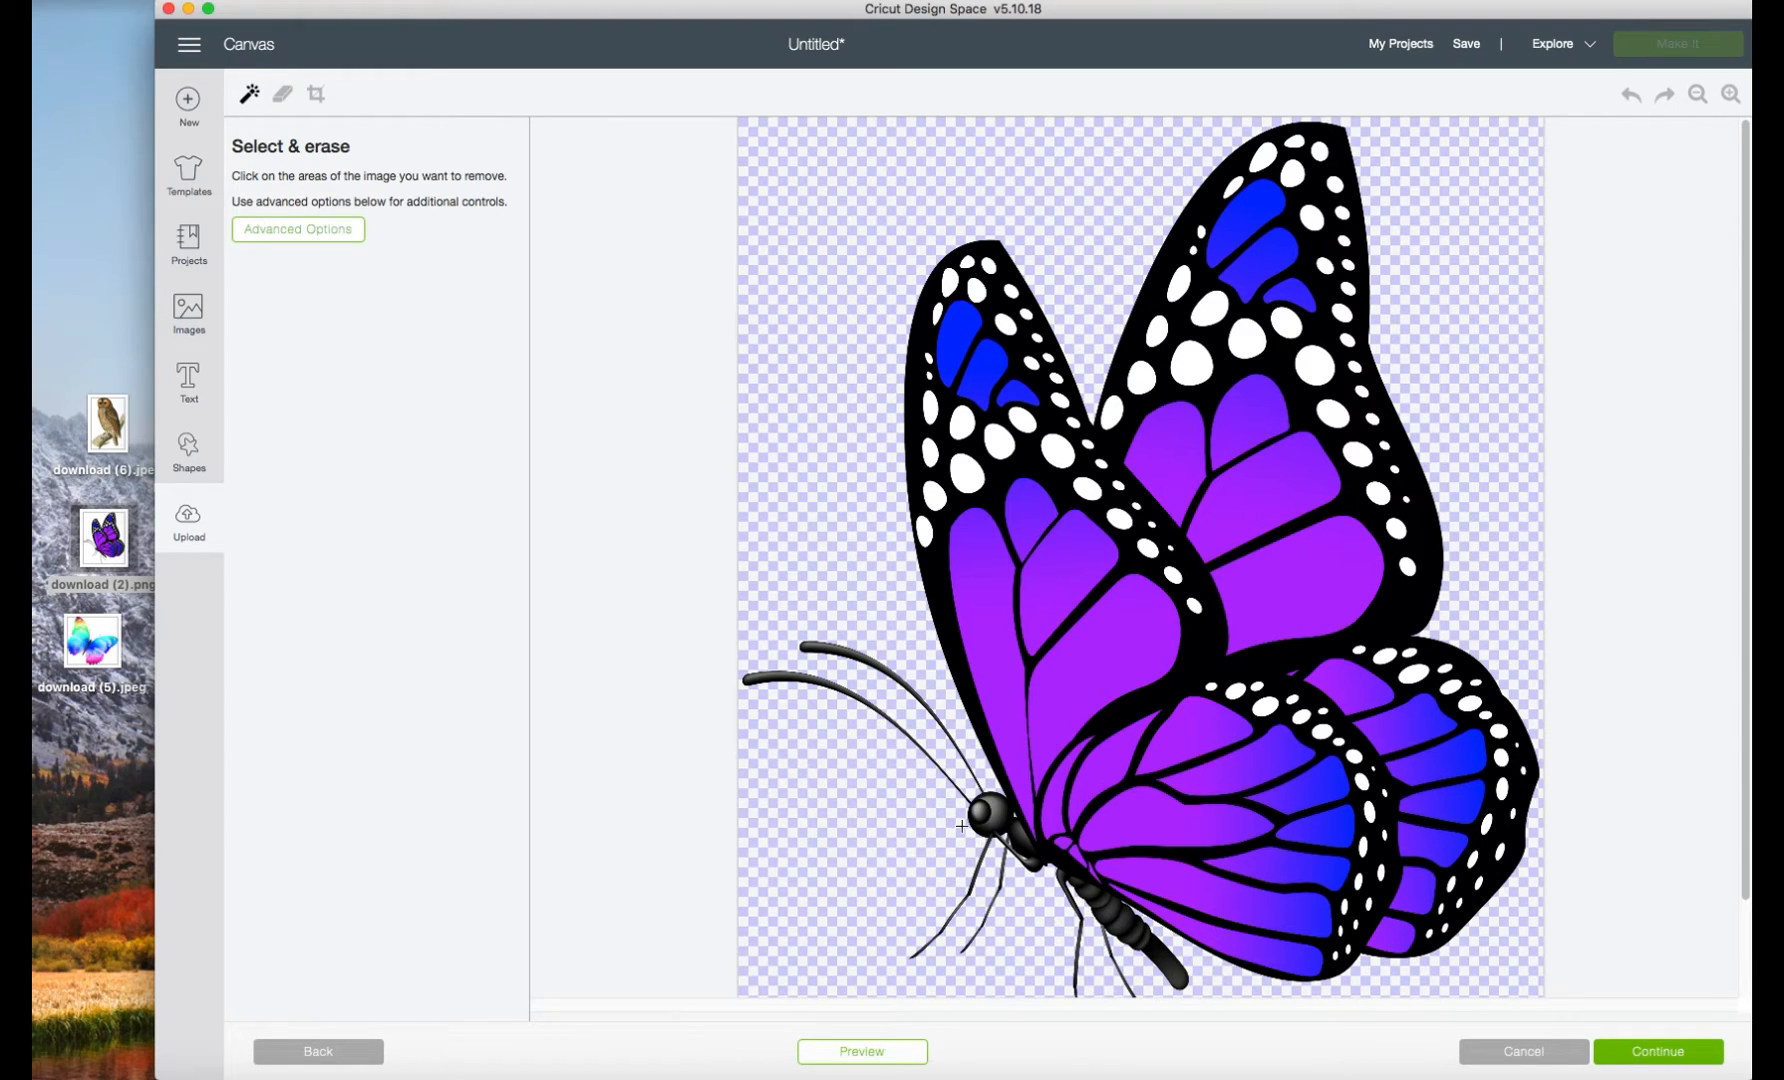
{"action": "left_click", "coordinate": [941, 584]}
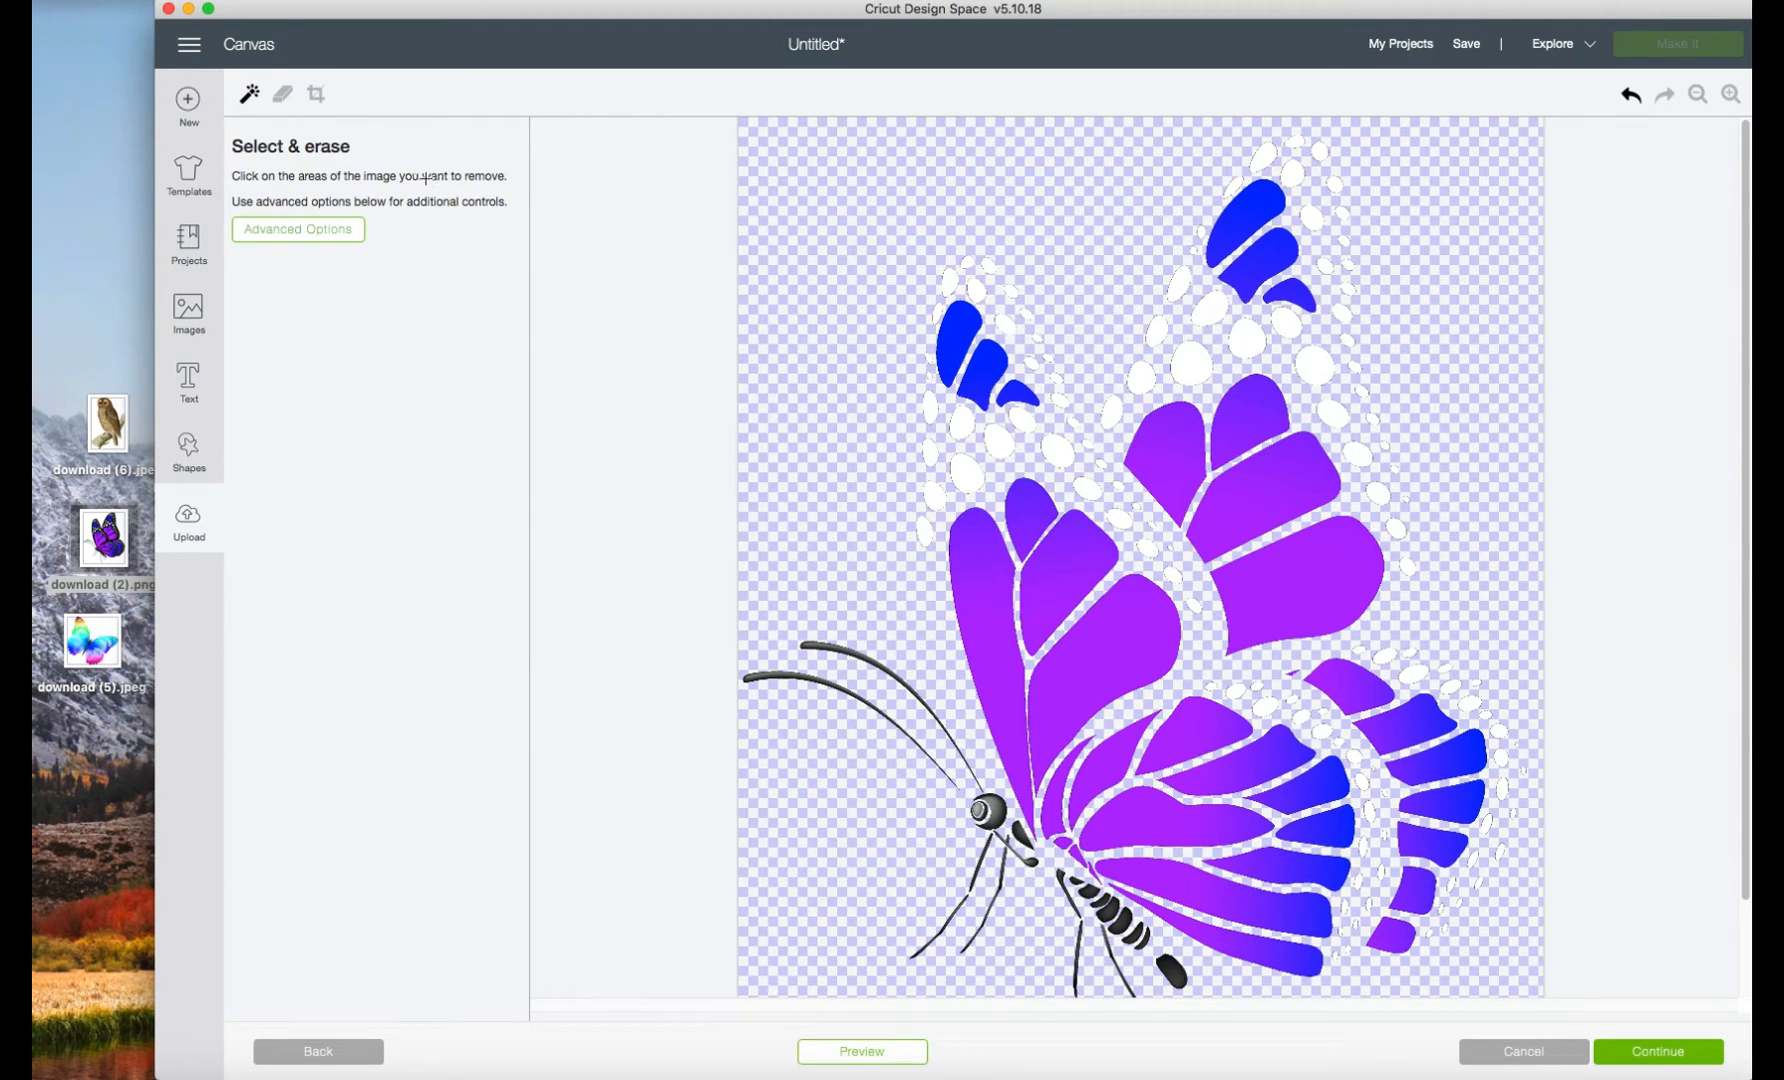
Erase the blue upper wing tips and the white dots around the wings with an enlarged eraser.
{"action": "left_click", "coordinate": [283, 95]}
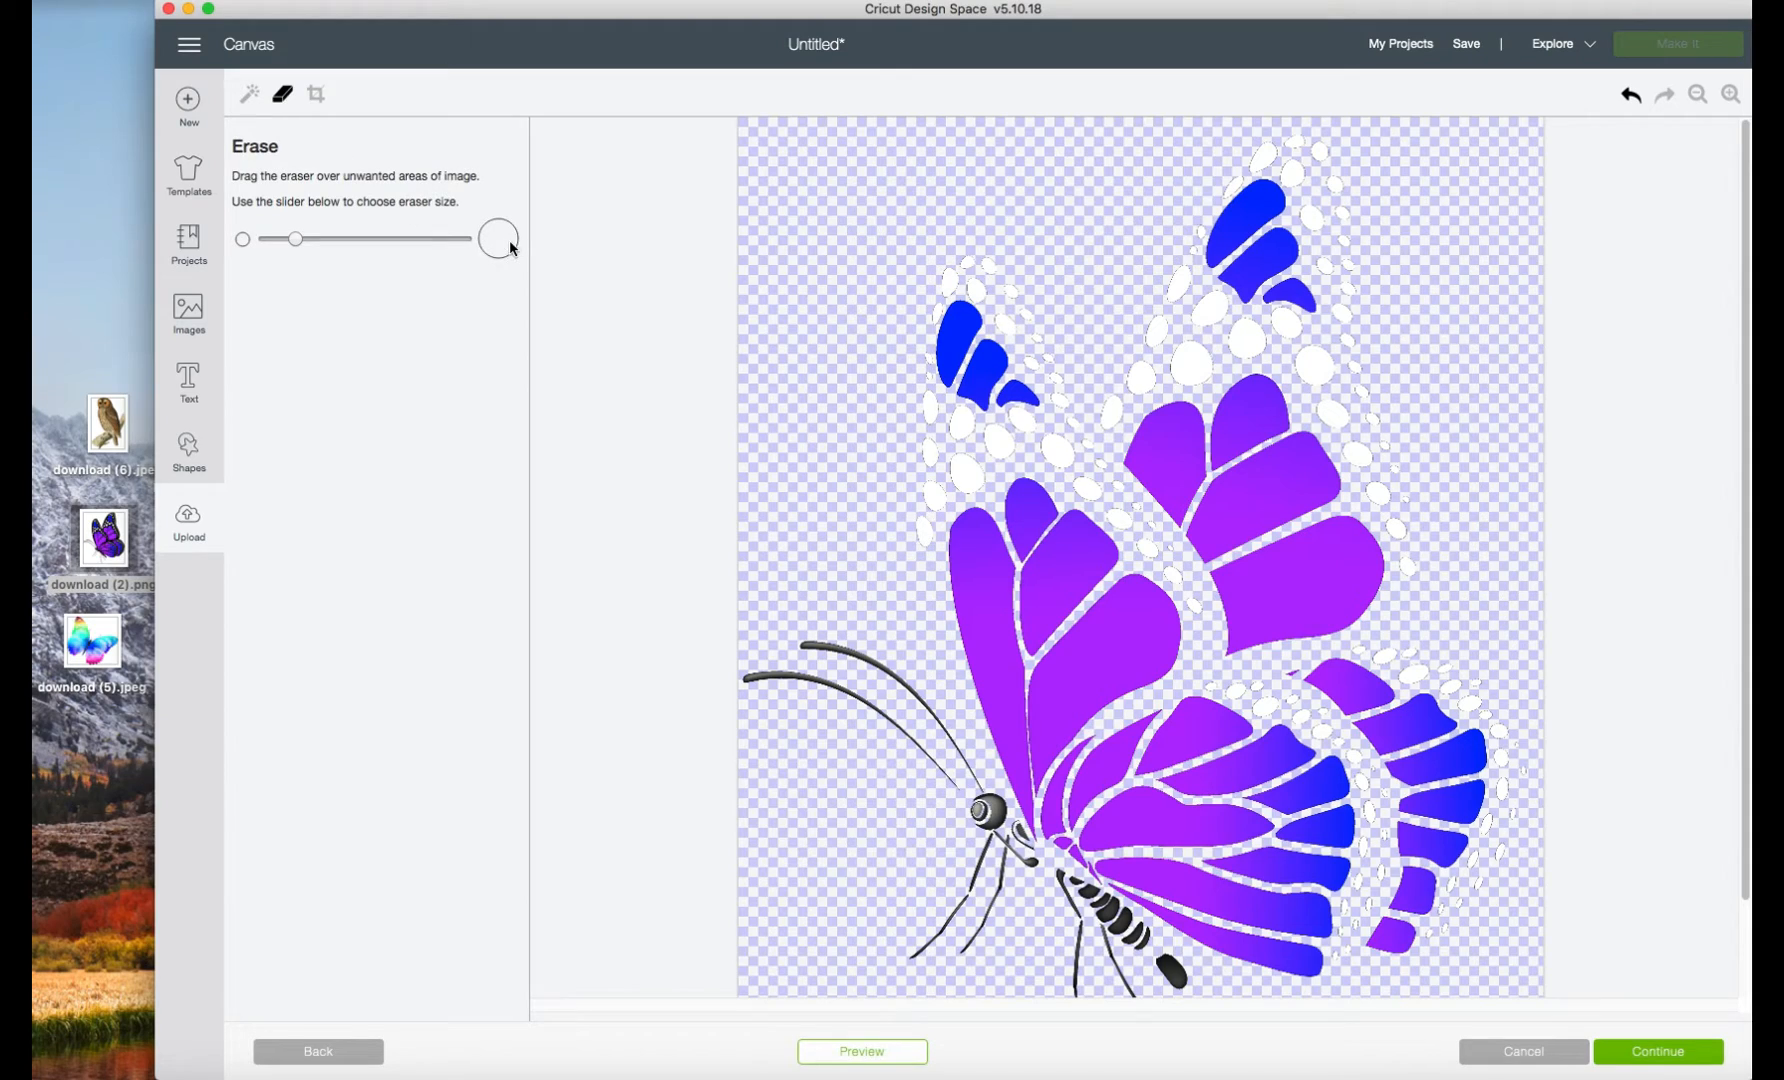
{"action": "left_click_drag", "start_coordinate": [296, 239], "coordinate": [346, 239]}
{"action": "mouse_move", "coordinate": [990, 245]}
{"action": "left_mouse_down"}
{"action": "mouse_move", "coordinate": [914, 312]}
{"action": "mouse_move", "coordinate": [1045, 322]}
{"action": "mouse_move", "coordinate": [956, 319]}
{"action": "mouse_move", "coordinate": [976, 299]}
{"action": "mouse_move", "coordinate": [964, 280]}
{"action": "mouse_move", "coordinate": [900, 338]}
{"action": "mouse_move", "coordinate": [978, 340]}
{"action": "left_mouse_up"}
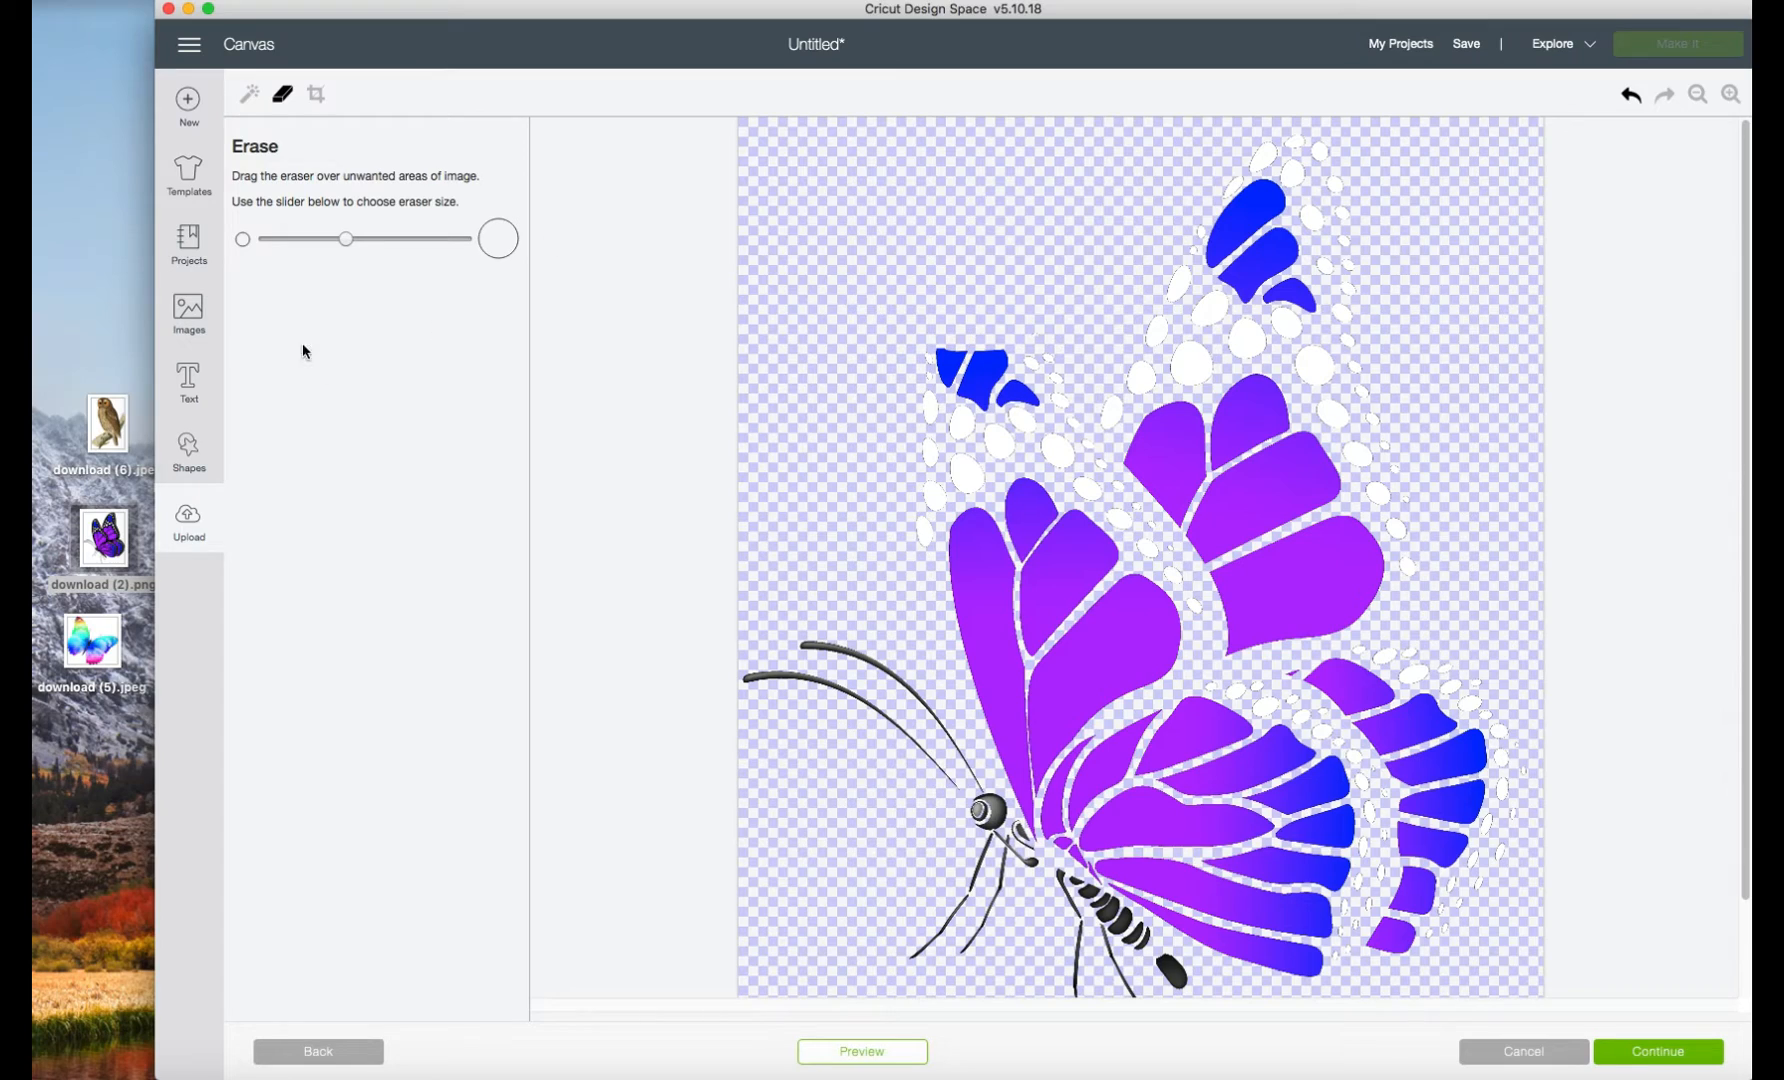
{"action": "left_click_drag", "start_coordinate": [347, 247], "coordinate": [465, 242]}
{"action": "left_click_drag", "start_coordinate": [999, 399], "coordinate": [940, 363]}
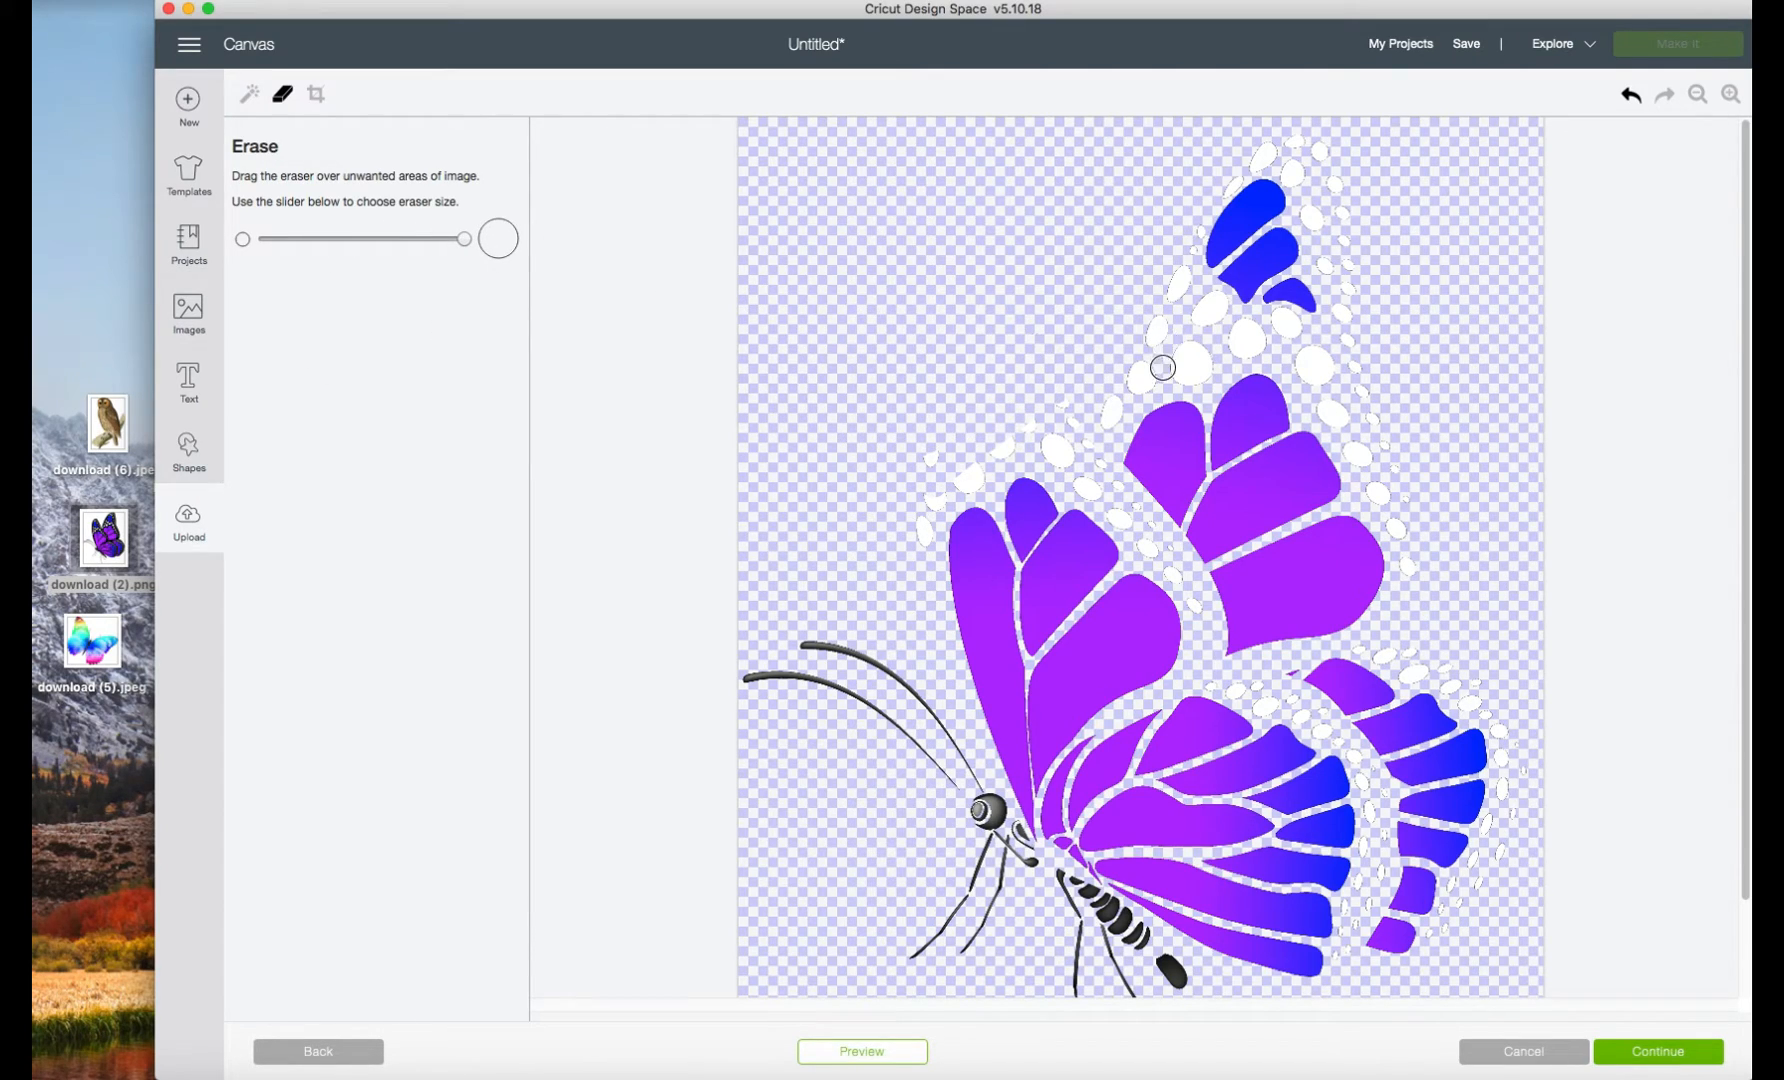
{"action": "mouse_move", "coordinate": [1225, 255]}
{"action": "left_mouse_down"}
{"action": "mouse_move", "coordinate": [1298, 146]}
{"action": "mouse_move", "coordinate": [1262, 245]}
{"action": "mouse_move", "coordinate": [1334, 191]}
{"action": "mouse_move", "coordinate": [1370, 455]}
{"action": "mouse_move", "coordinate": [1414, 553]}
{"action": "mouse_move", "coordinate": [1385, 652]}
{"action": "mouse_move", "coordinate": [1513, 753]}
{"action": "mouse_move", "coordinate": [1497, 817]}
{"action": "left_mouse_up"}
{"action": "mouse_move", "coordinate": [1432, 938]}
{"action": "left_mouse_down"}
{"action": "mouse_move", "coordinate": [1474, 869]}
{"action": "mouse_move", "coordinate": [1482, 892]}
{"action": "left_mouse_up"}
{"action": "mouse_move", "coordinate": [1212, 681]}
{"action": "left_mouse_down"}
{"action": "mouse_move", "coordinate": [1330, 726]}
{"action": "mouse_move", "coordinate": [1320, 714]}
{"action": "left_mouse_up"}
{"action": "mouse_move", "coordinate": [1140, 378]}
{"action": "left_mouse_down"}
{"action": "mouse_move", "coordinate": [1199, 377]}
{"action": "mouse_move", "coordinate": [1193, 285]}
{"action": "mouse_move", "coordinate": [1247, 278]}
{"action": "mouse_move", "coordinate": [1252, 300]}
{"action": "mouse_move", "coordinate": [1319, 324]}
{"action": "mouse_move", "coordinate": [1303, 357]}
{"action": "mouse_move", "coordinate": [1238, 327]}
{"action": "mouse_move", "coordinate": [1334, 380]}
{"action": "mouse_move", "coordinate": [1322, 408]}
{"action": "mouse_move", "coordinate": [1151, 403]}
{"action": "mouse_move", "coordinate": [1146, 526]}
{"action": "mouse_move", "coordinate": [1077, 427]}
{"action": "mouse_move", "coordinate": [1121, 408]}
{"action": "mouse_move", "coordinate": [997, 439]}
{"action": "mouse_move", "coordinate": [969, 483]}
{"action": "mouse_move", "coordinate": [930, 439]}
{"action": "mouse_move", "coordinate": [927, 547]}
{"action": "mouse_move", "coordinate": [1050, 452]}
{"action": "mouse_move", "coordinate": [1103, 510]}
{"action": "left_mouse_up"}
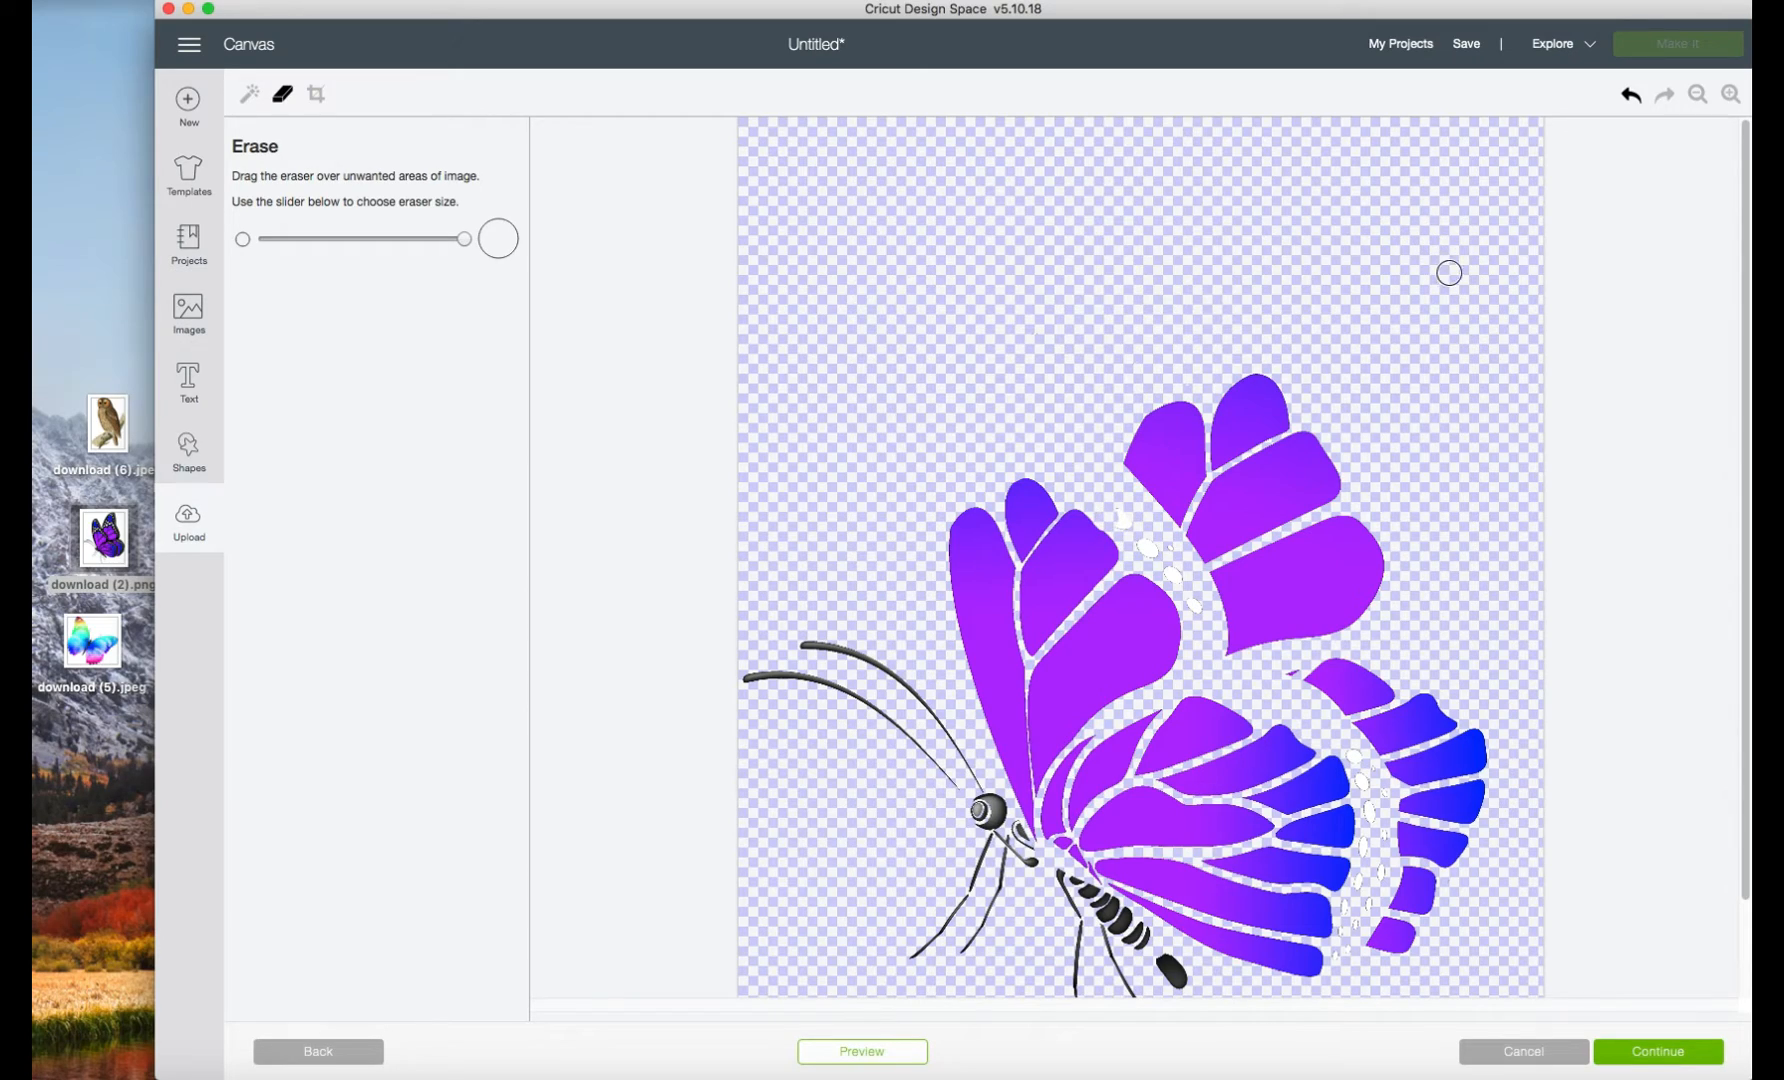
Undo the last eraser stroke and erase the remaining white dots between the wing sections with a smaller eraser.
{"action": "left_click", "coordinate": [1632, 97]}
{"action": "left_click_drag", "start_coordinate": [467, 241], "coordinate": [409, 241]}
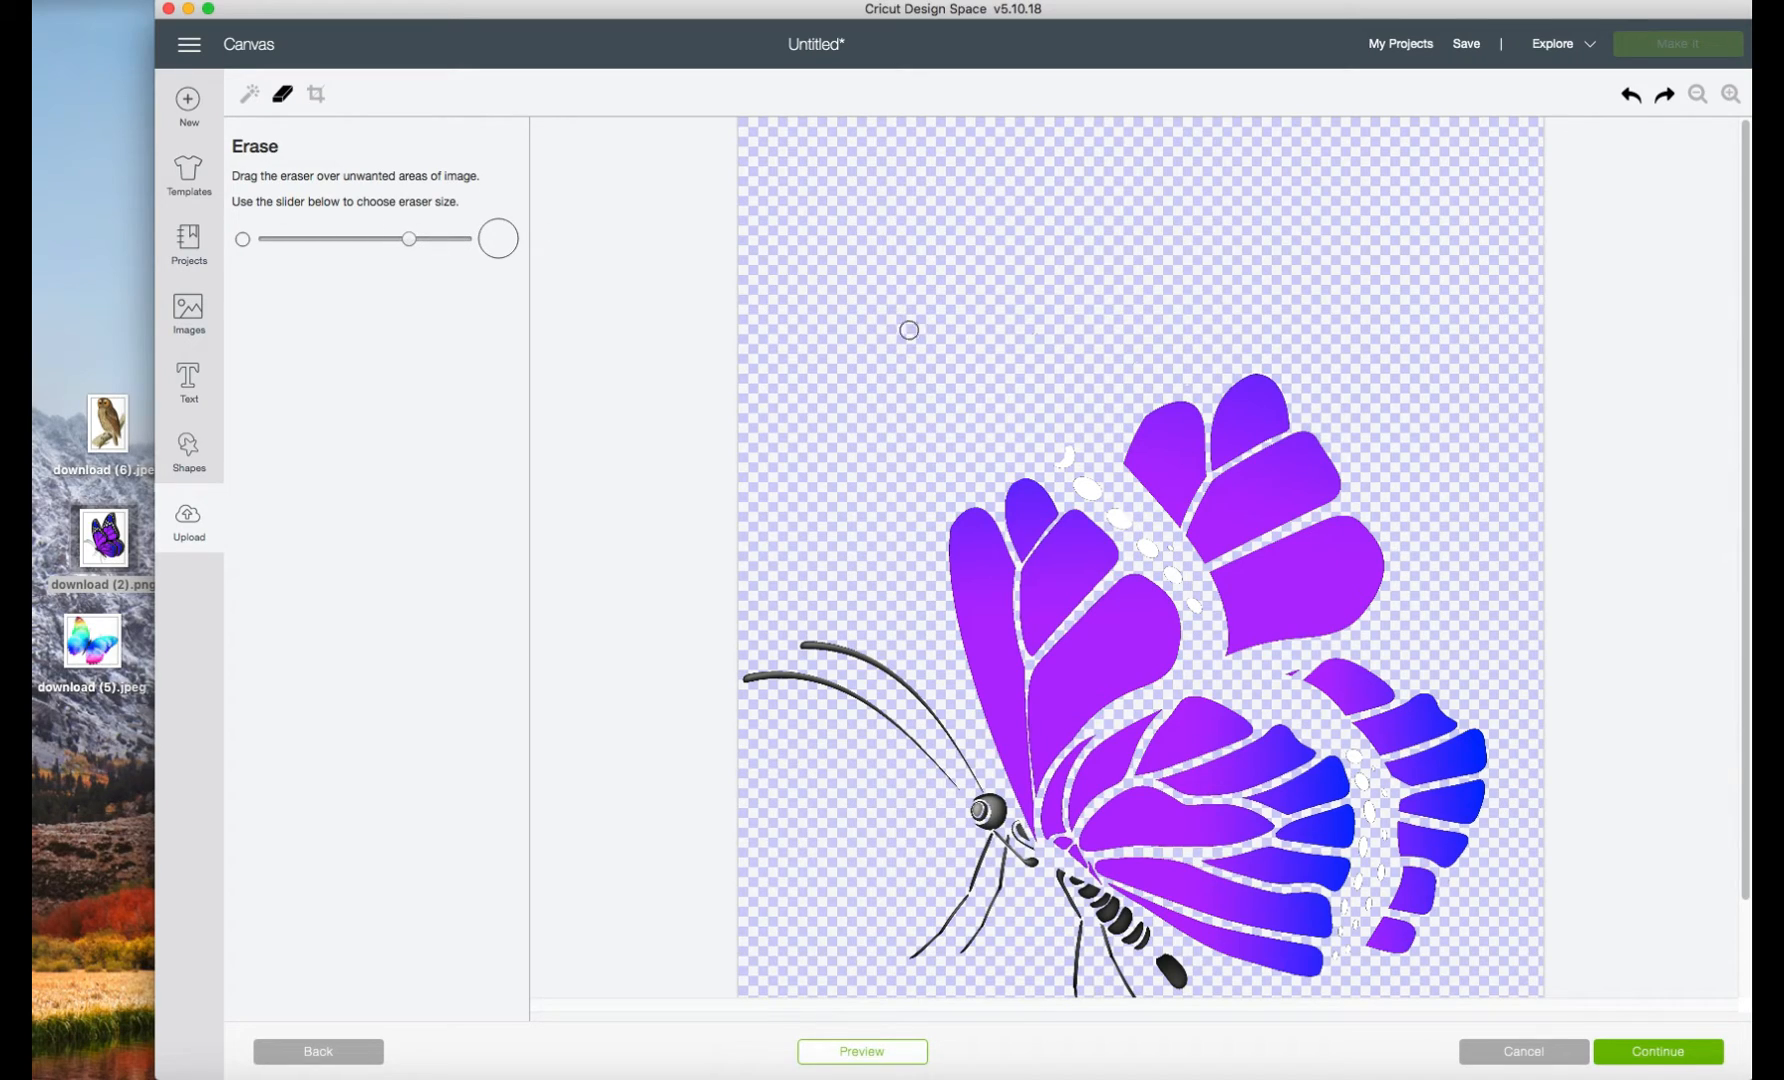
{"action": "left_click_drag", "start_coordinate": [1089, 493], "coordinate": [1185, 597]}
{"action": "mouse_move", "coordinate": [1352, 750]}
{"action": "left_mouse_down"}
{"action": "mouse_move", "coordinate": [1383, 799]}
{"action": "mouse_move", "coordinate": [1382, 858]}
{"action": "mouse_move", "coordinate": [1363, 891]}
{"action": "mouse_move", "coordinate": [1373, 828]}
{"action": "mouse_move", "coordinate": [1346, 920]}
{"action": "left_mouse_up"}
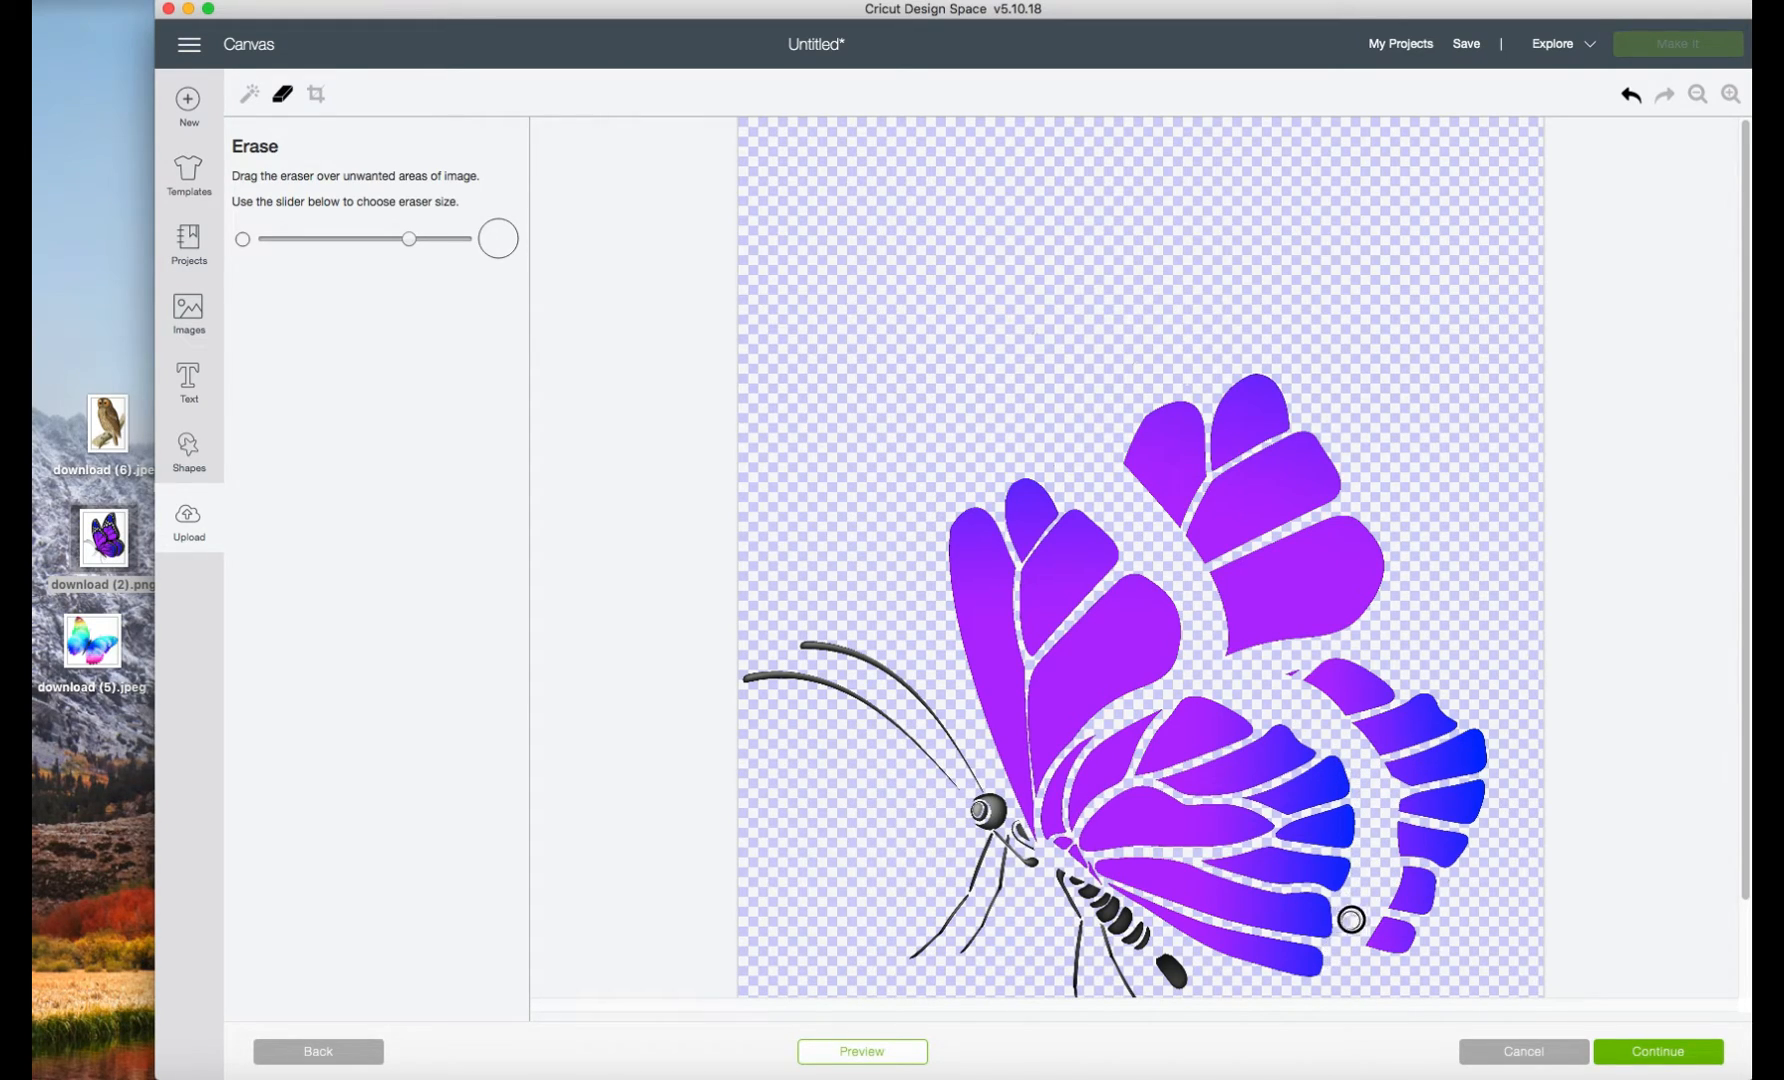
Erase the butterfly's body, head, legs and antennae so only the coloured wing sections are left.
{"action": "scroll", "coordinate": [1000, 790], "scroll_direction": "down", "scroll_amount": 3}
{"action": "mouse_move", "coordinate": [1052, 778]}
{"action": "left_mouse_down"}
{"action": "mouse_move", "coordinate": [1081, 811]}
{"action": "mouse_move", "coordinate": [1093, 957]}
{"action": "mouse_move", "coordinate": [1177, 905]}
{"action": "mouse_move", "coordinate": [1095, 825]}
{"action": "mouse_move", "coordinate": [1070, 770]}
{"action": "mouse_move", "coordinate": [1169, 846]}
{"action": "mouse_move", "coordinate": [1123, 800]}
{"action": "left_mouse_up"}
{"action": "mouse_move", "coordinate": [983, 825]}
{"action": "left_mouse_down"}
{"action": "mouse_move", "coordinate": [977, 692]}
{"action": "mouse_move", "coordinate": [996, 780]}
{"action": "mouse_move", "coordinate": [1023, 737]}
{"action": "mouse_move", "coordinate": [904, 577]}
{"action": "mouse_move", "coordinate": [757, 609]}
{"action": "mouse_move", "coordinate": [880, 609]}
{"action": "mouse_move", "coordinate": [912, 760]}
{"action": "left_mouse_up"}
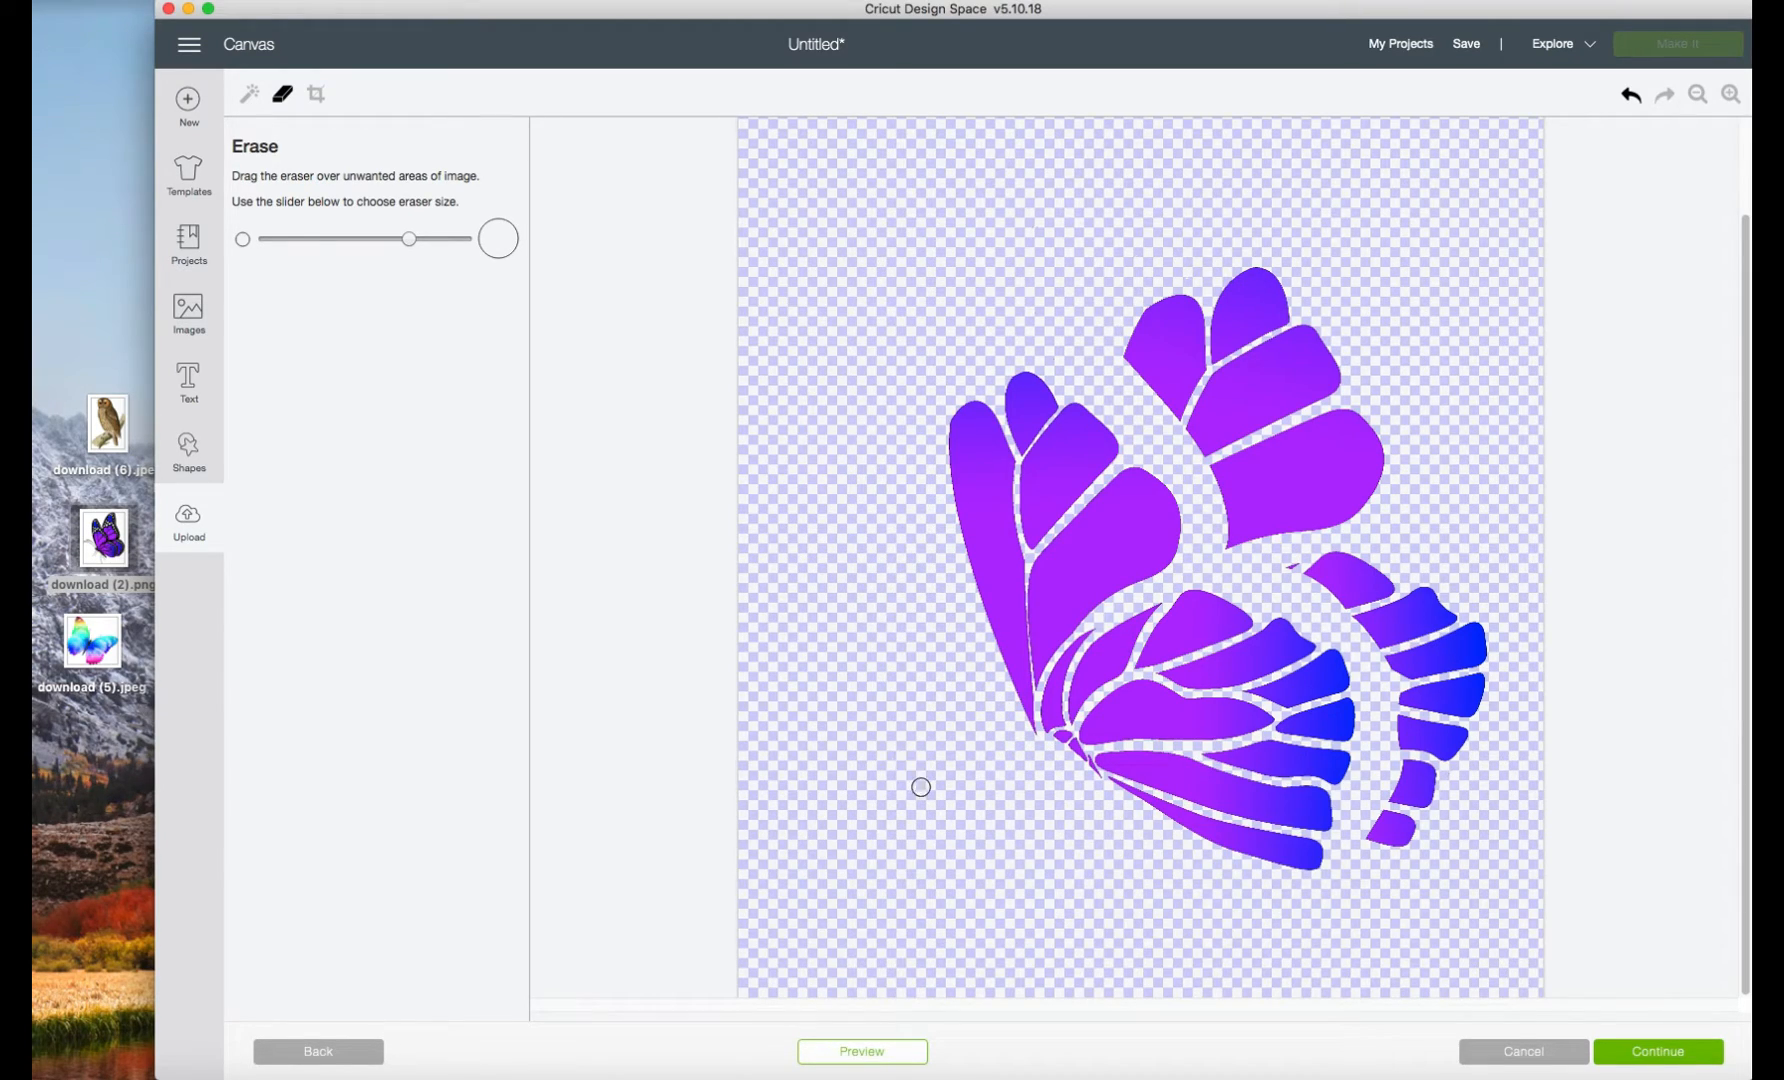
Preview the cut silhouette and erase the stray specks left around the wings.
{"action": "left_click", "coordinate": [902, 1056]}
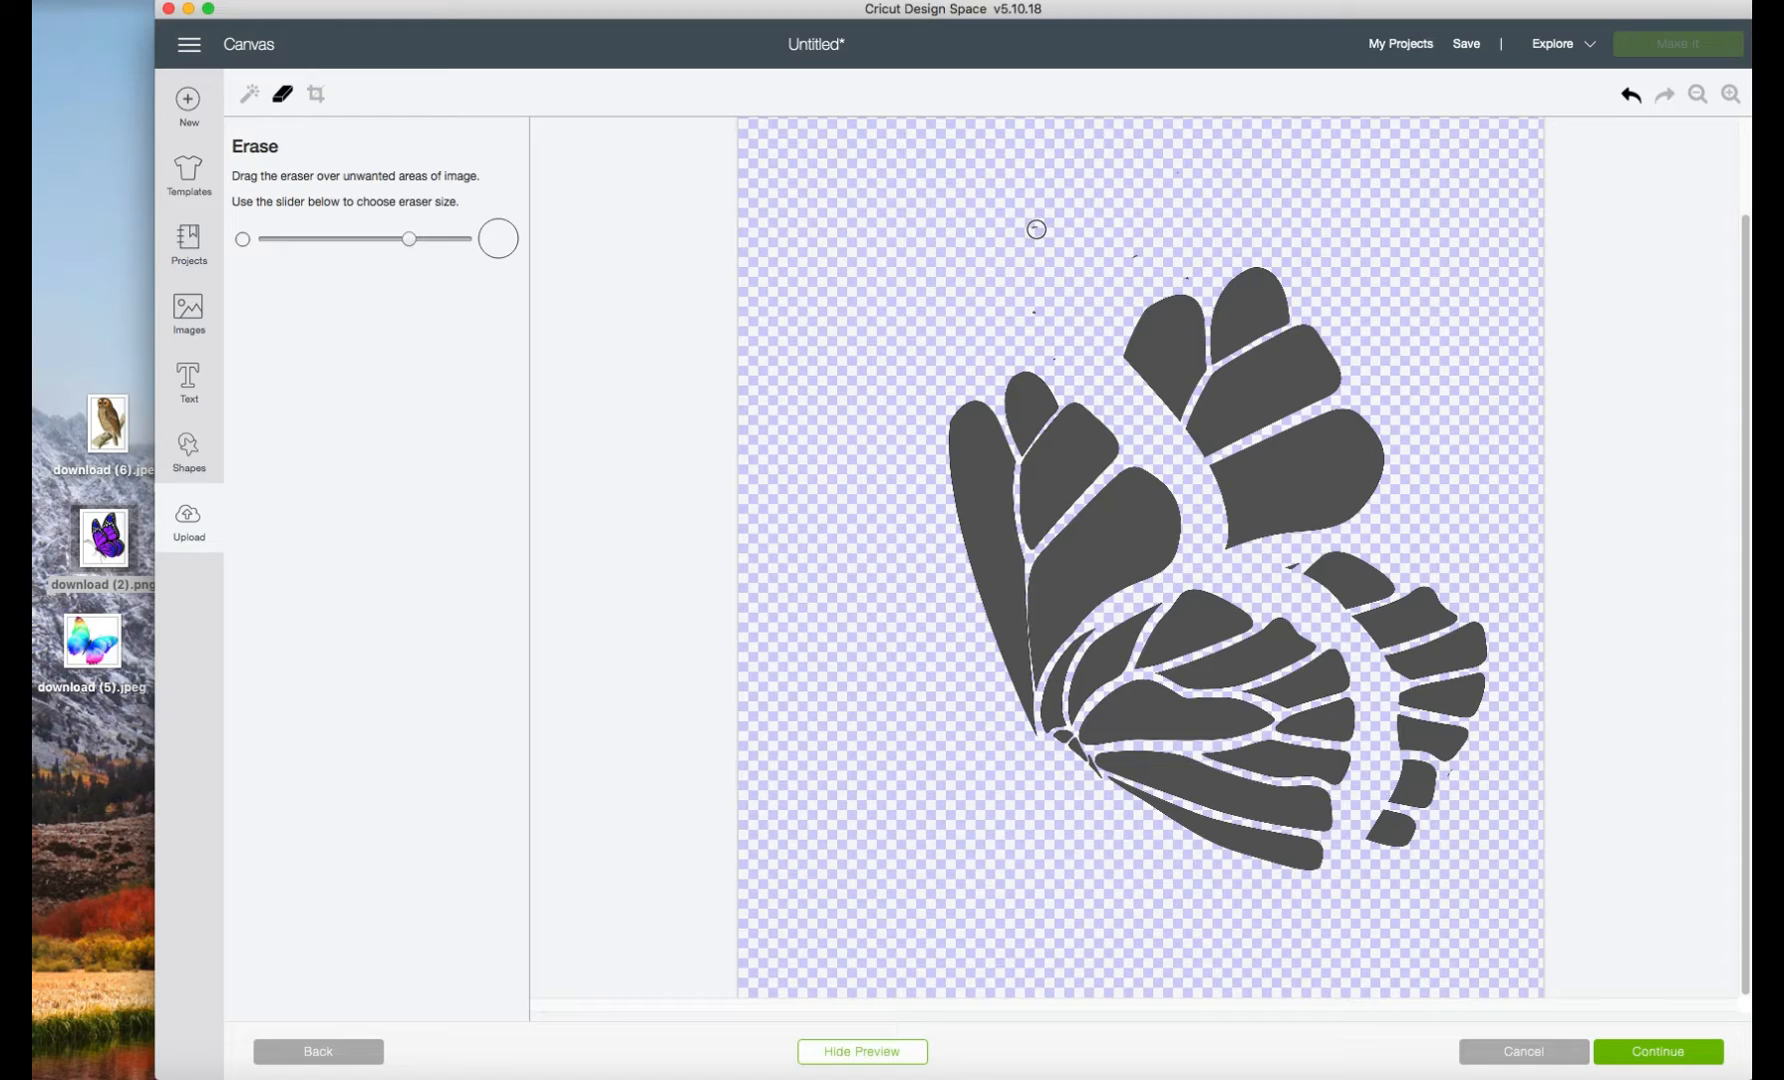
{"action": "left_click", "coordinate": [1037, 313]}
{"action": "left_click", "coordinate": [1187, 275]}
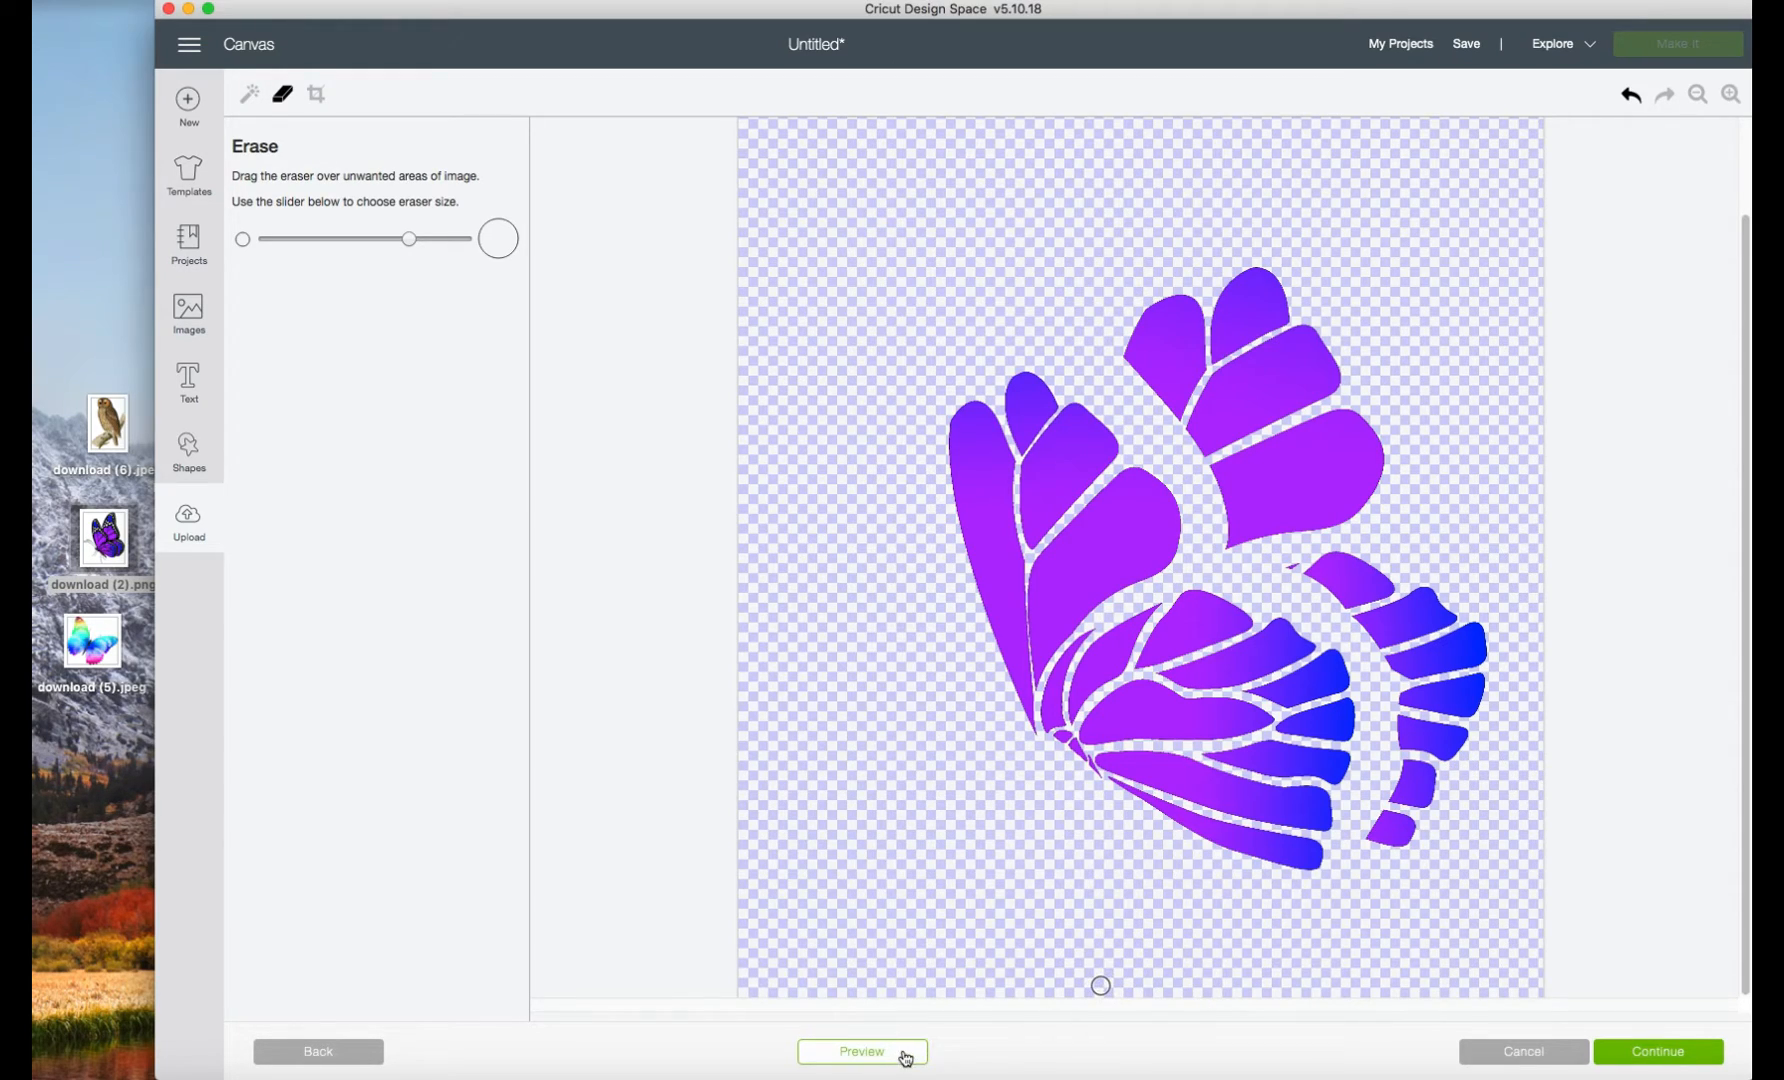
{"action": "left_click", "coordinate": [951, 930]}
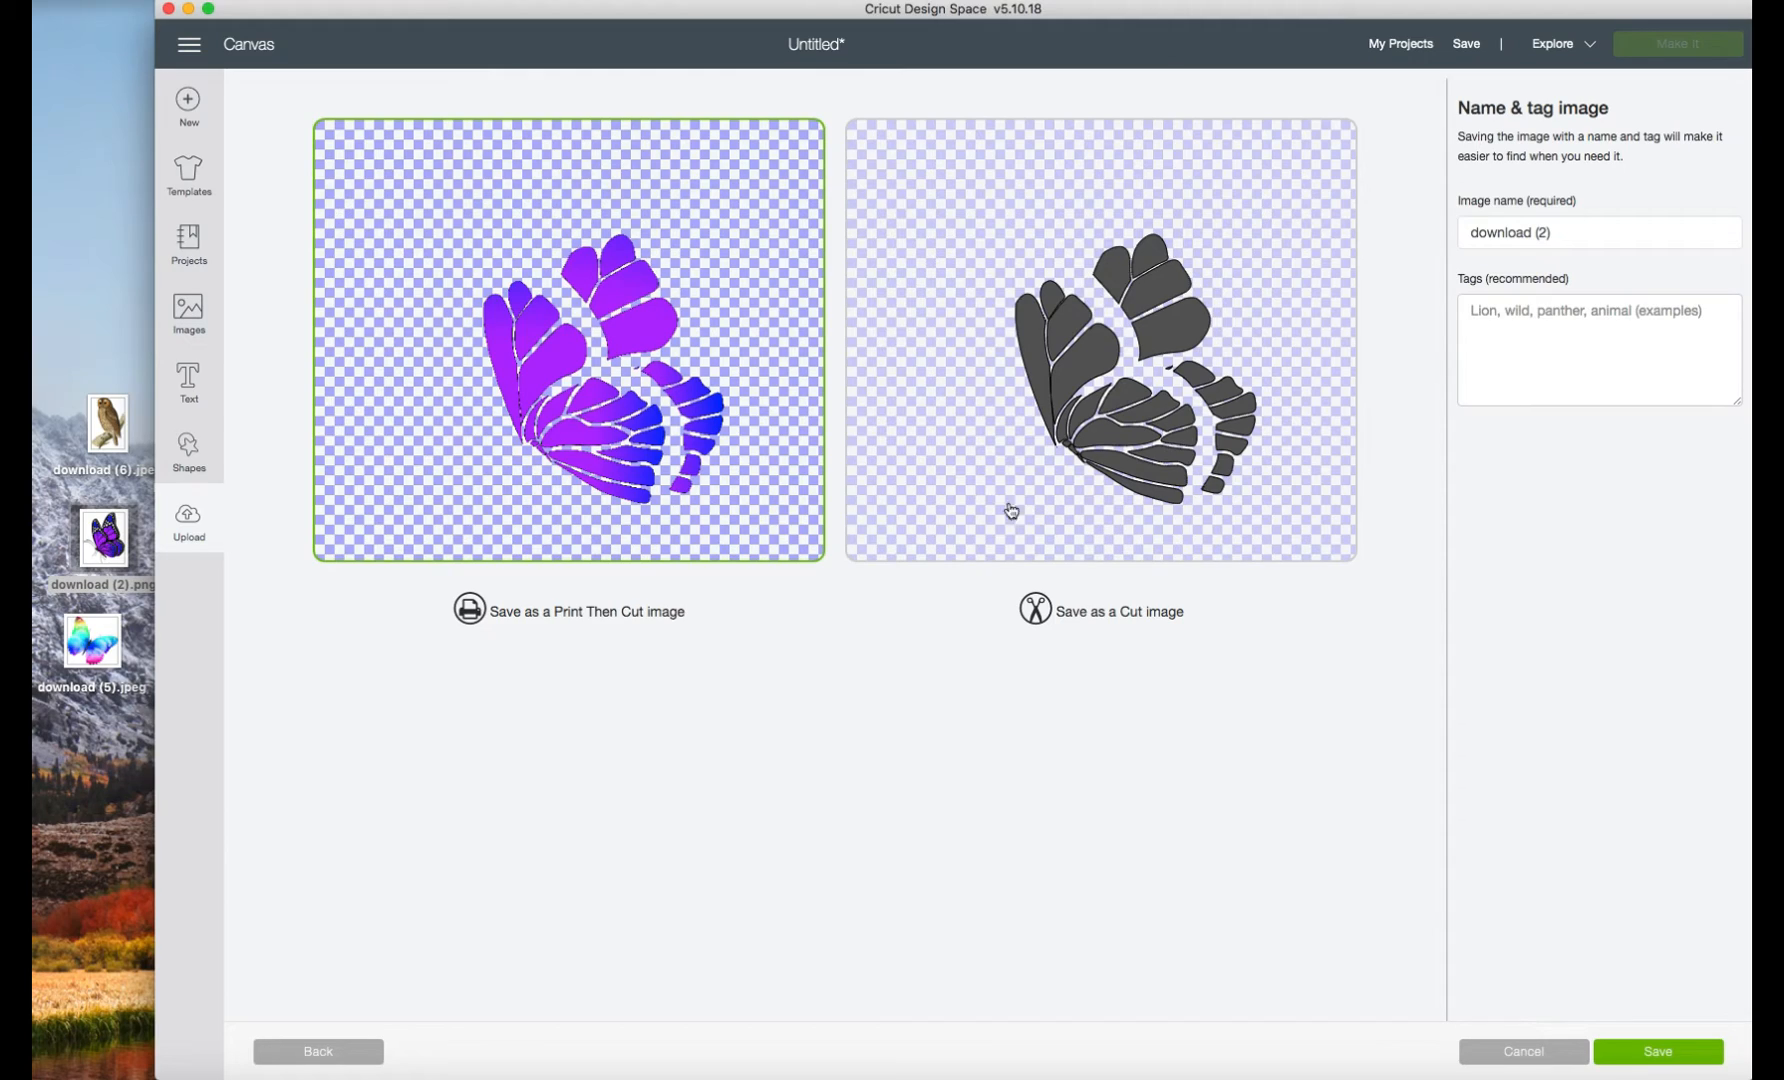
Save the wing sections as a Cut image named "Butterfly Wings" with the tag "butterfly".
{"action": "left_click", "coordinate": [1218, 531]}
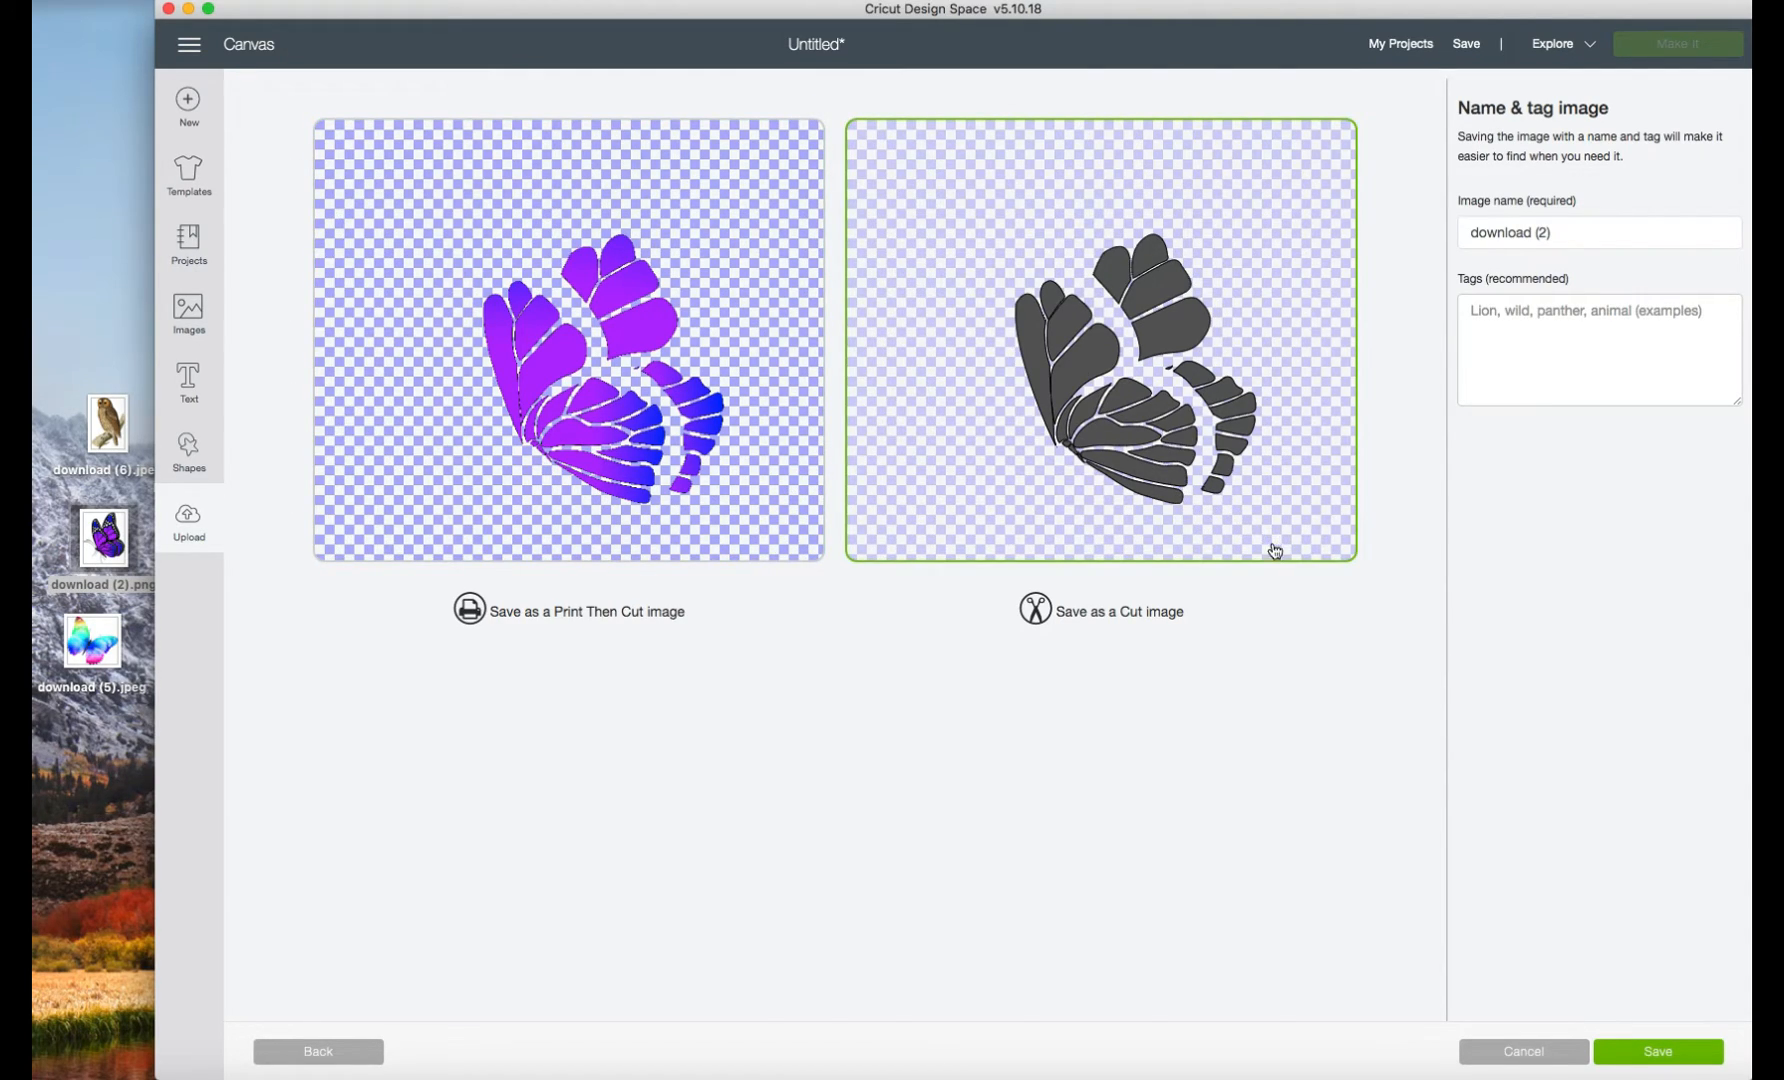
{"action": "left_click_drag", "start_coordinate": [1551, 228], "coordinate": [1462, 232]}
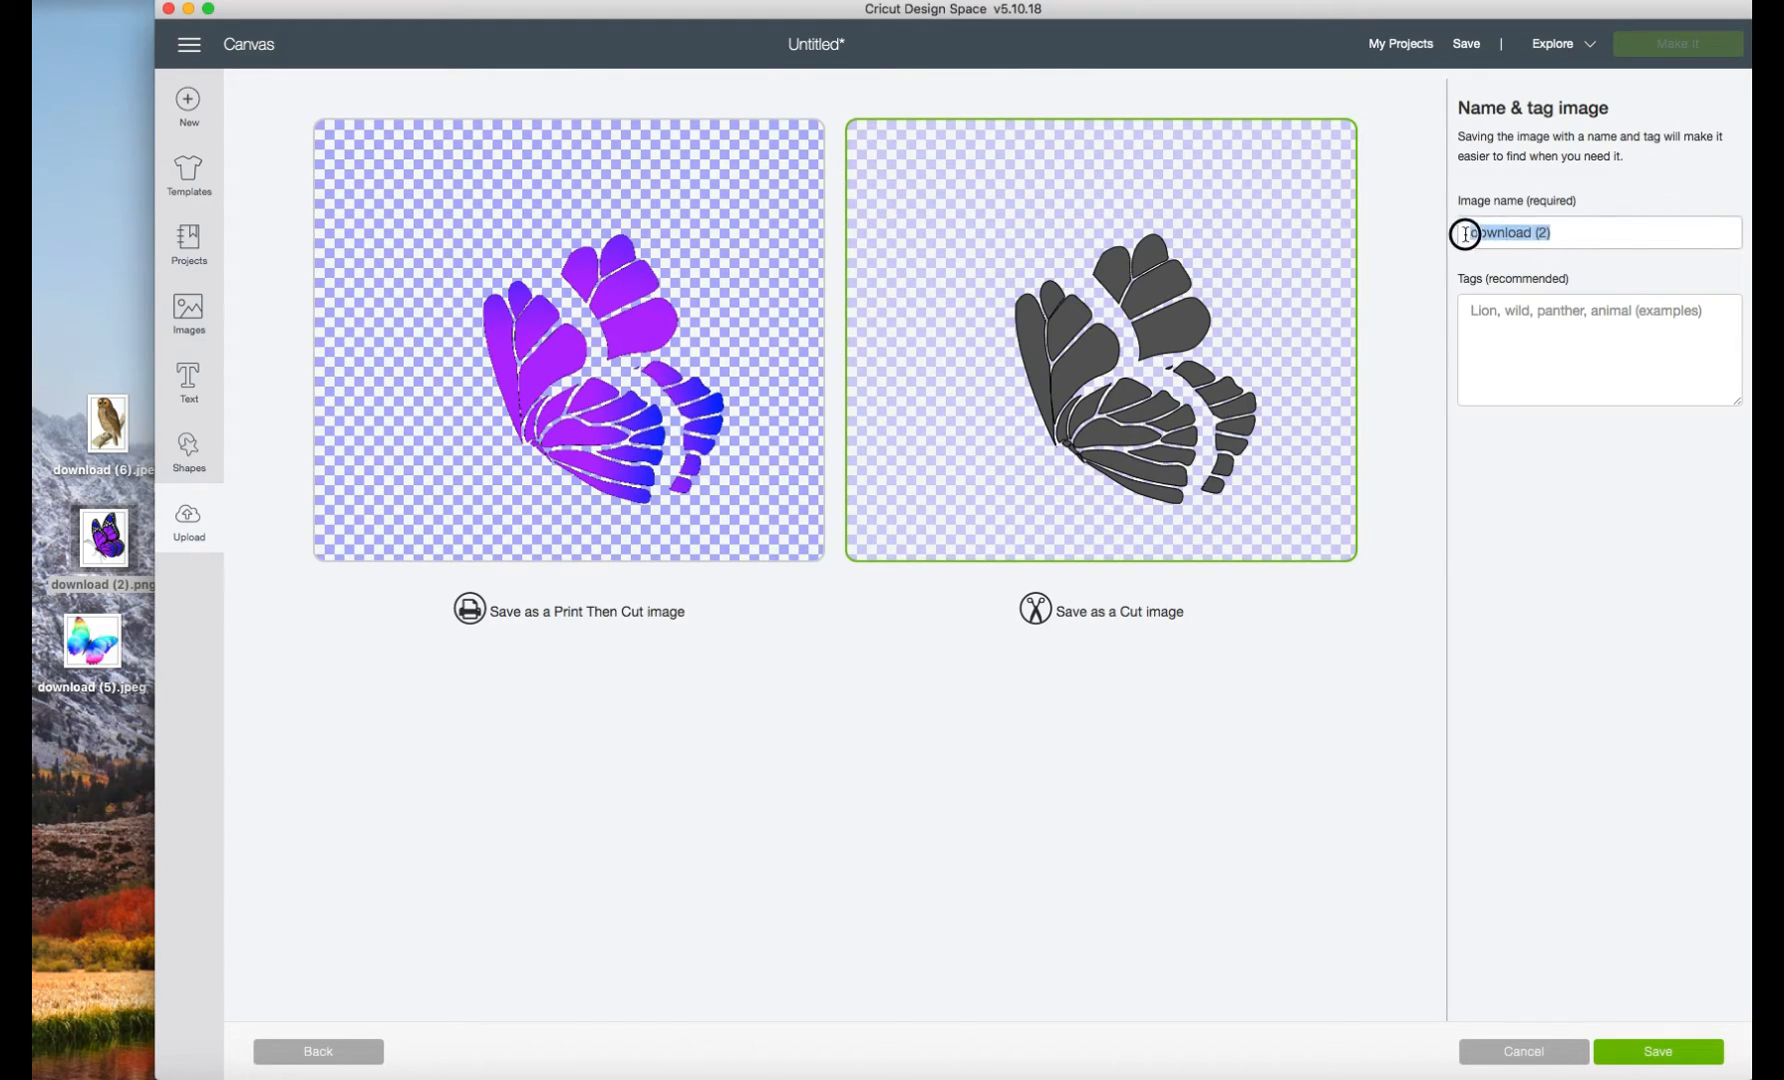
{"action": "type", "text": "Butterfly Wings"}
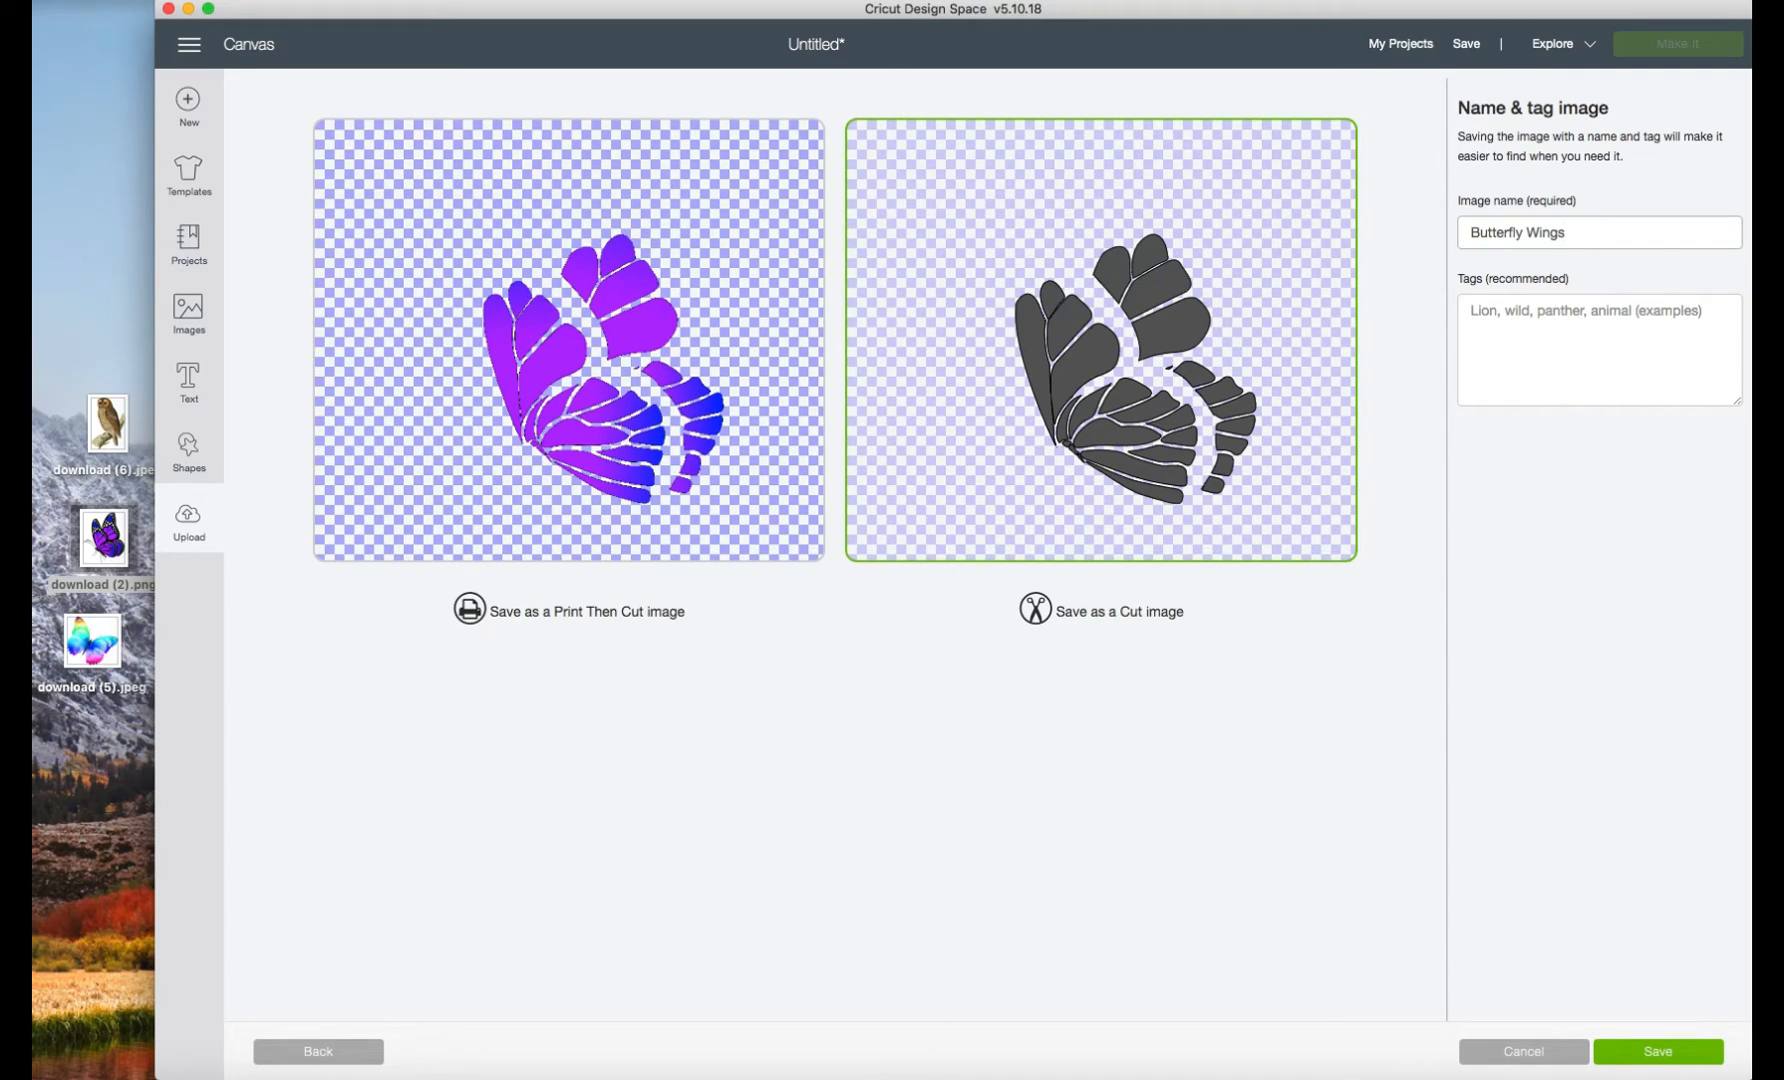
{"action": "left_click", "coordinate": [1549, 333]}
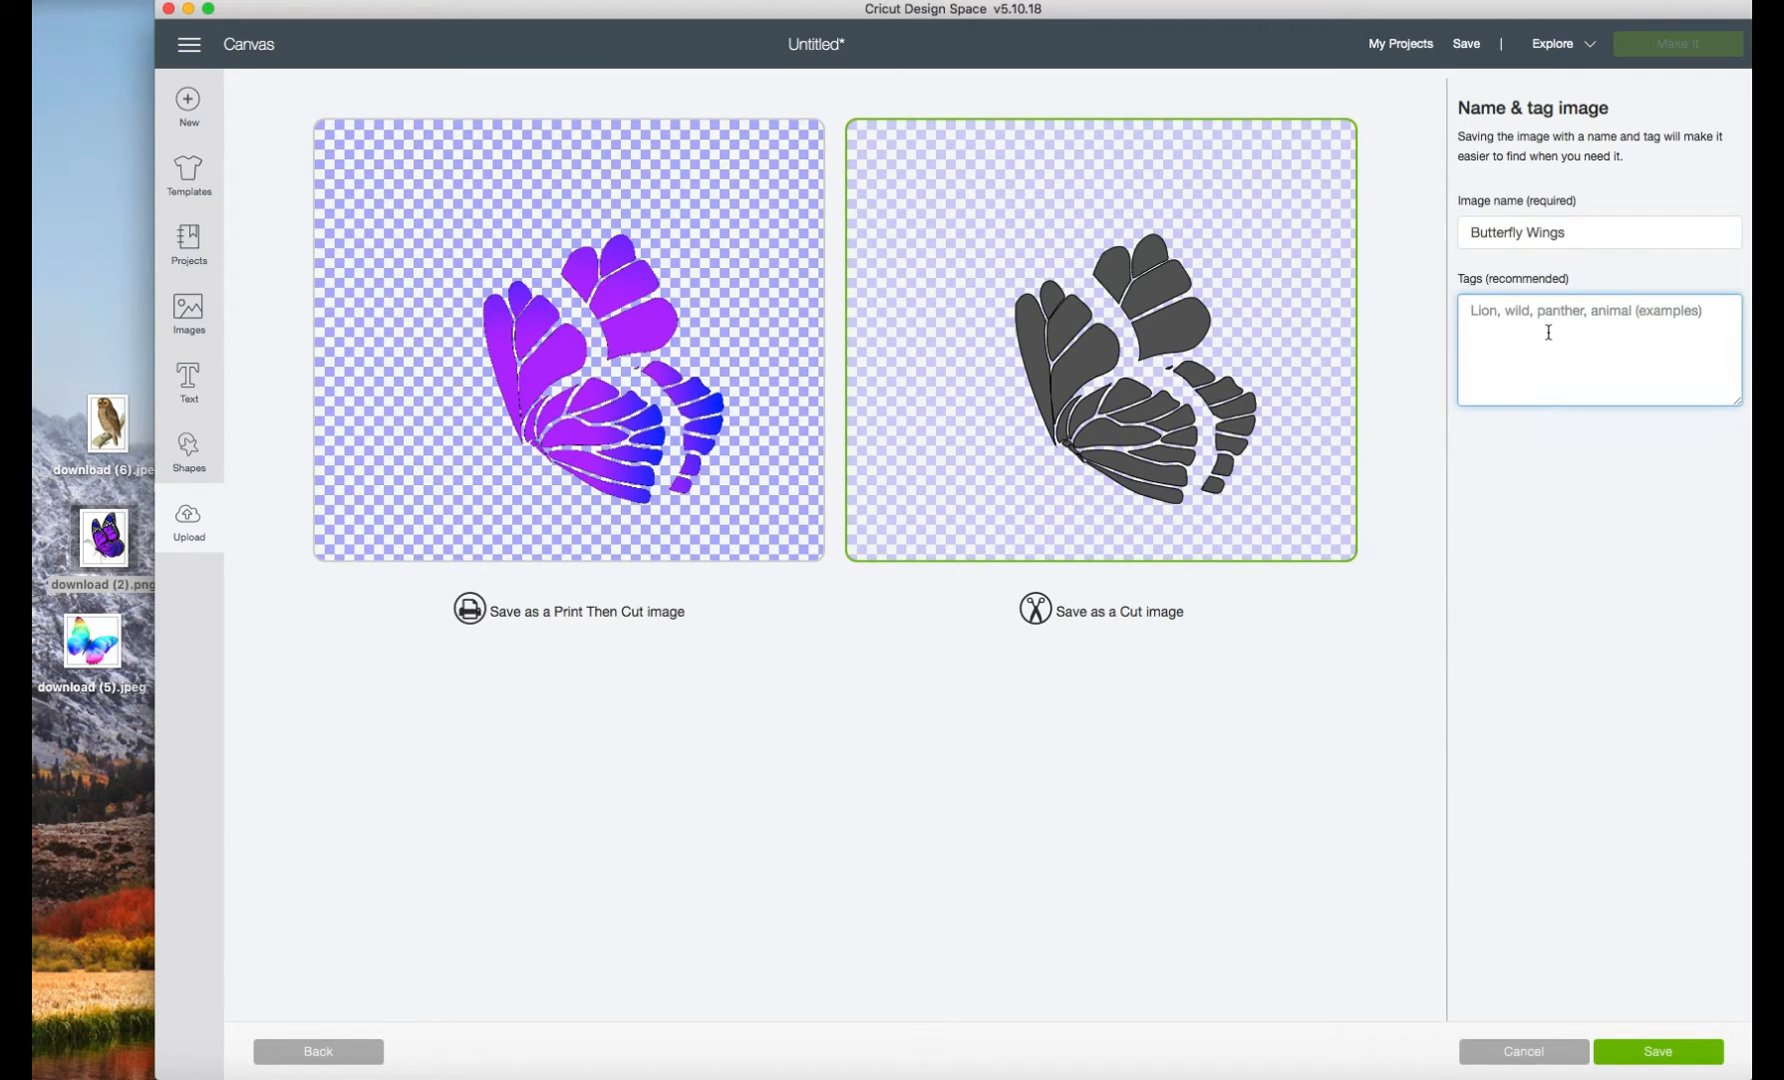
{"action": "type", "text": "butterfly"}
{"action": "left_click", "coordinate": [1630, 1050]}
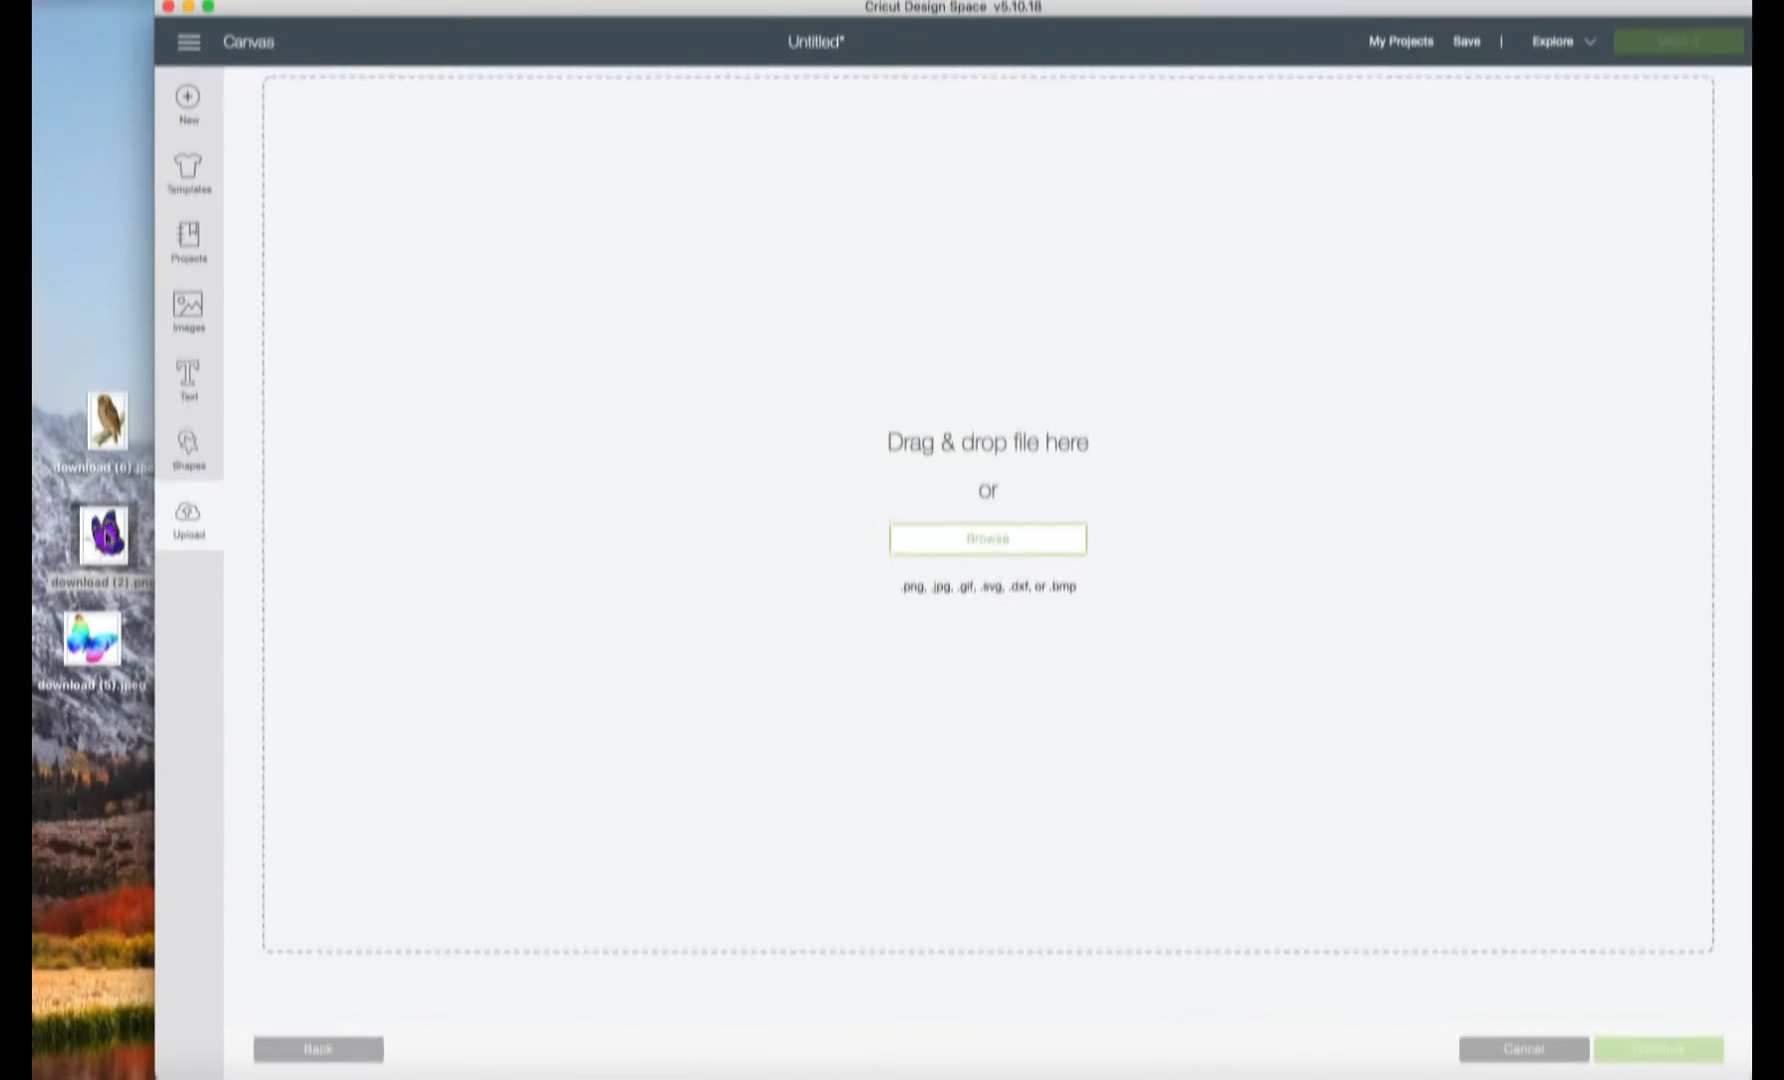
Upload download (2).png once more as a Complex image and erase the butterfly's legs, body and head.
{"action": "left_click_drag", "start_coordinate": [104, 535], "coordinate": [1011, 545]}
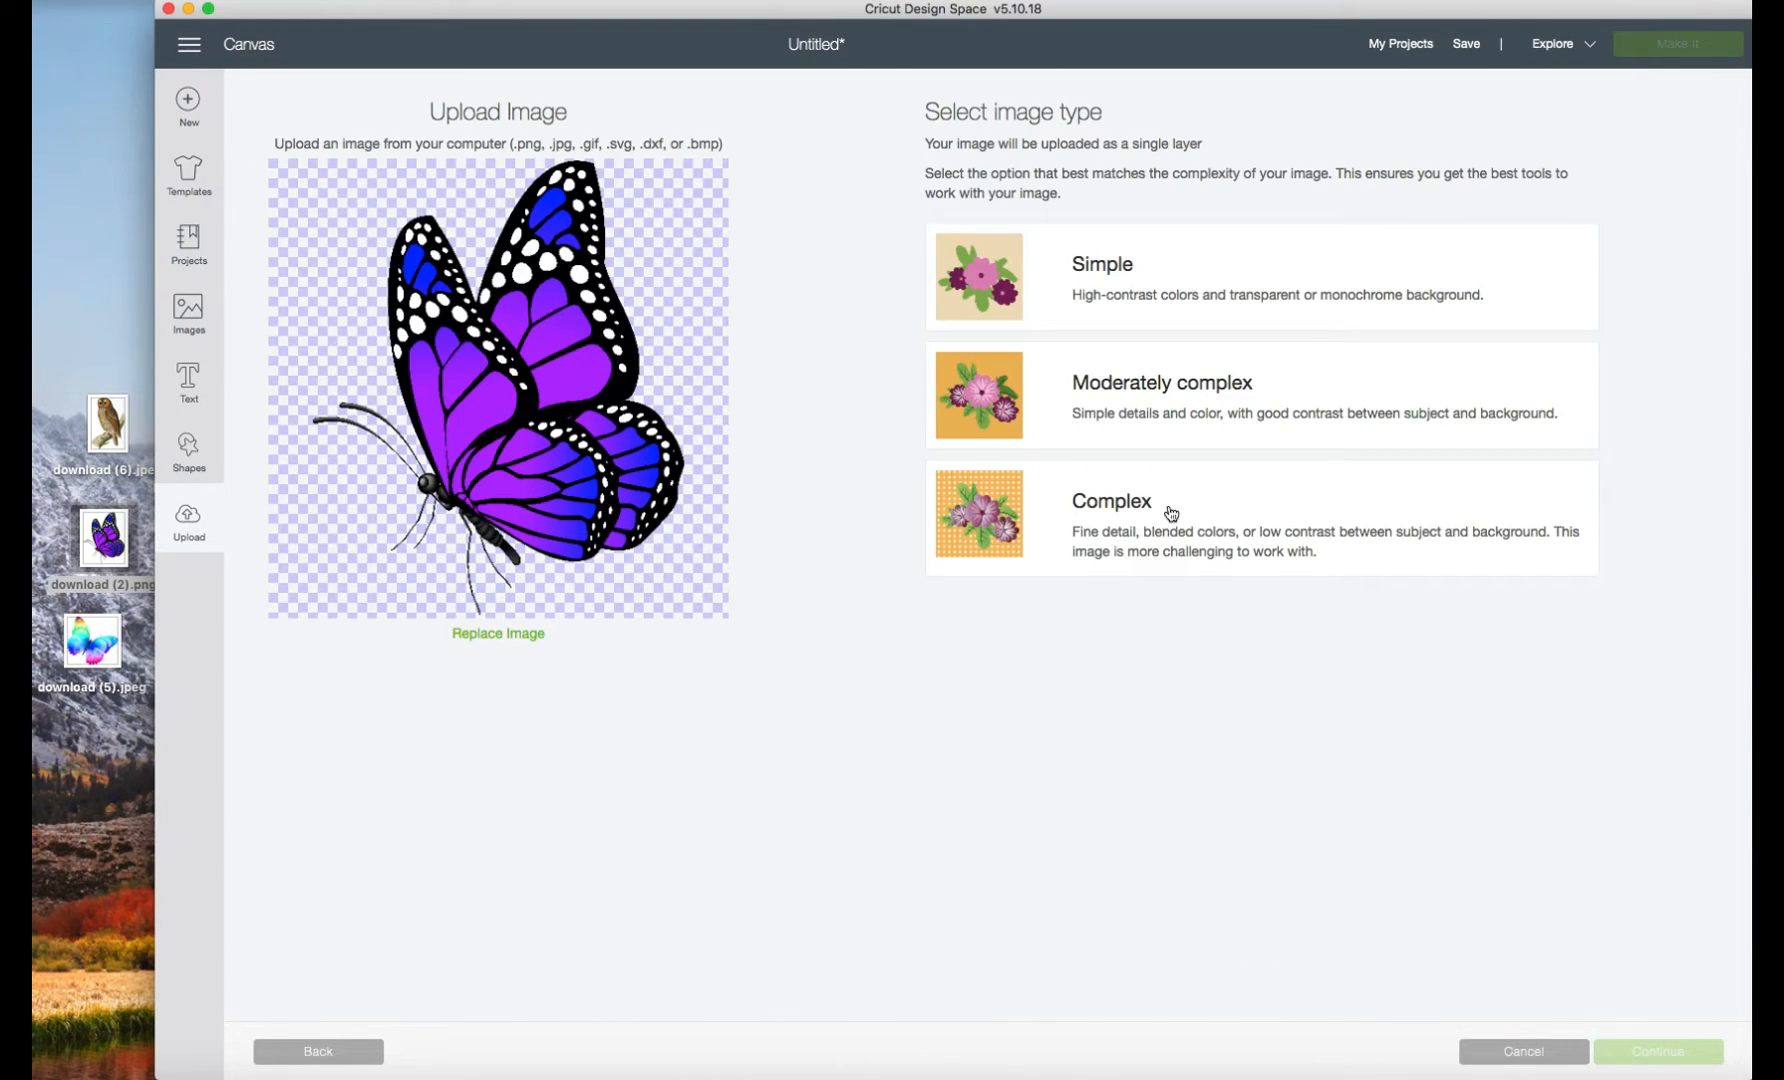
{"action": "left_click", "coordinate": [1210, 516]}
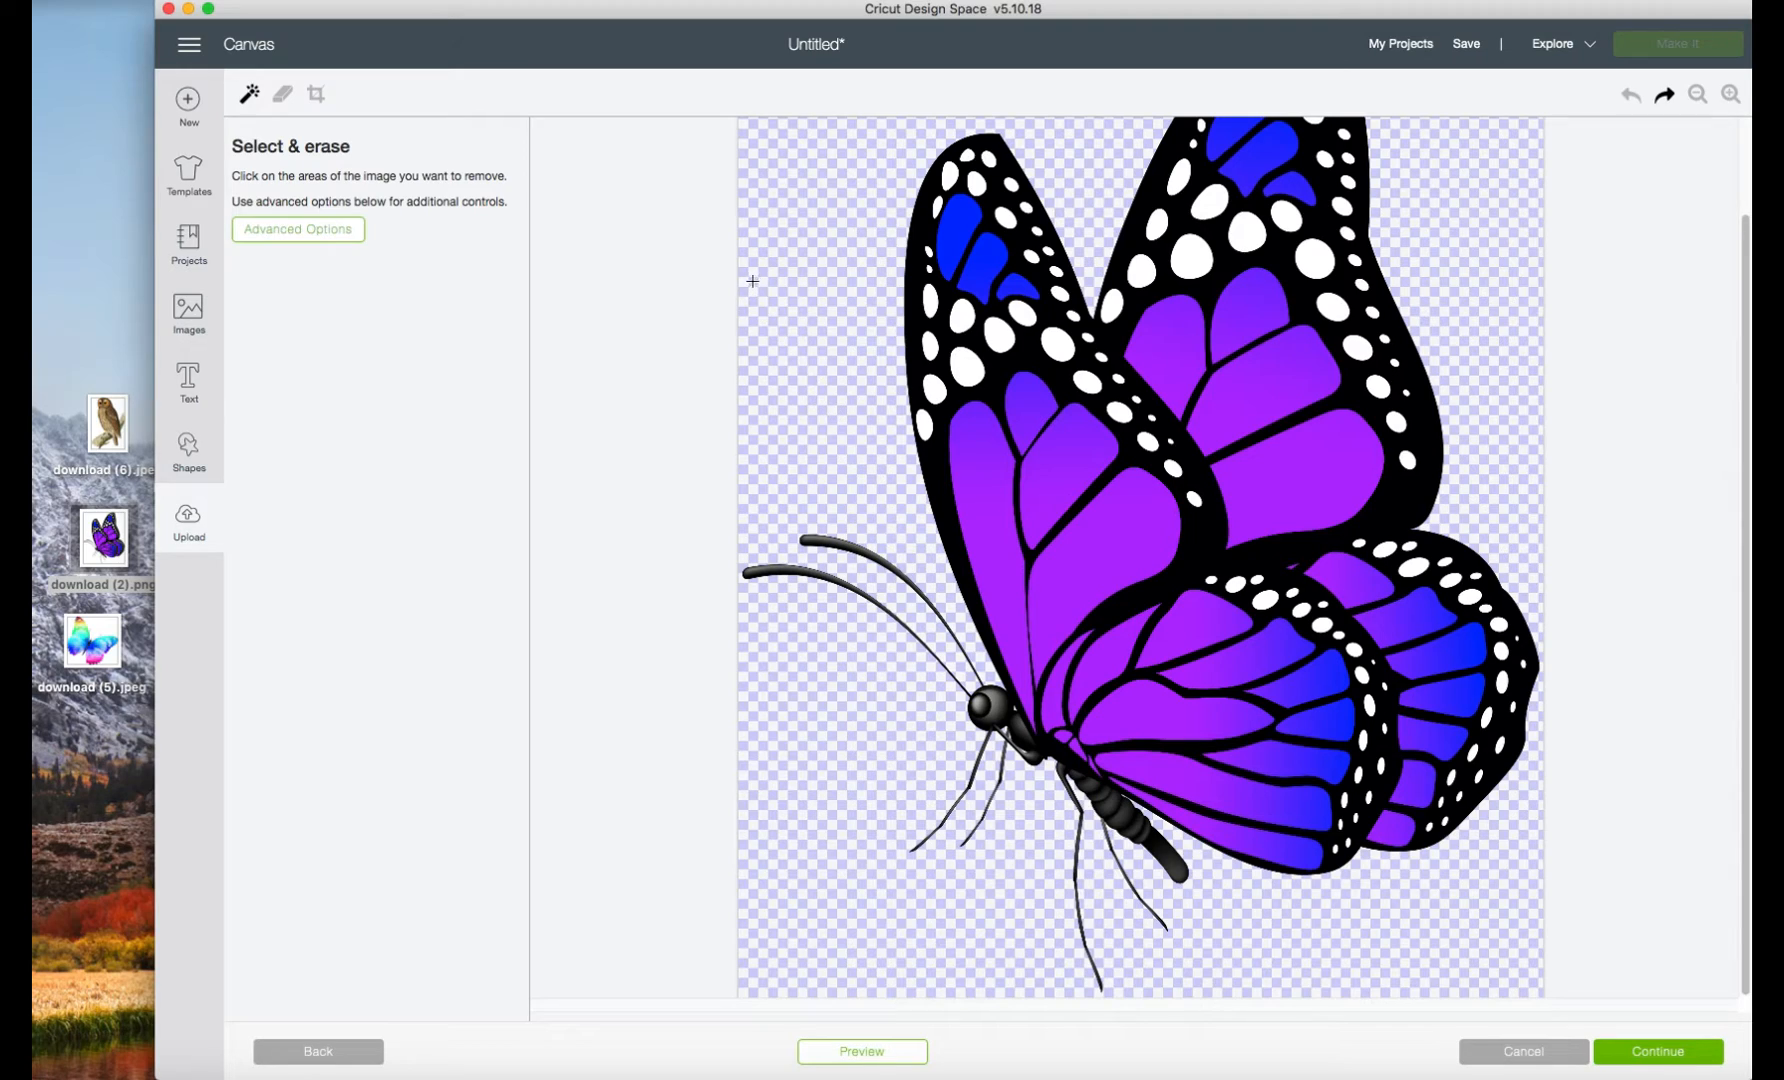
{"action": "left_click", "coordinate": [284, 100]}
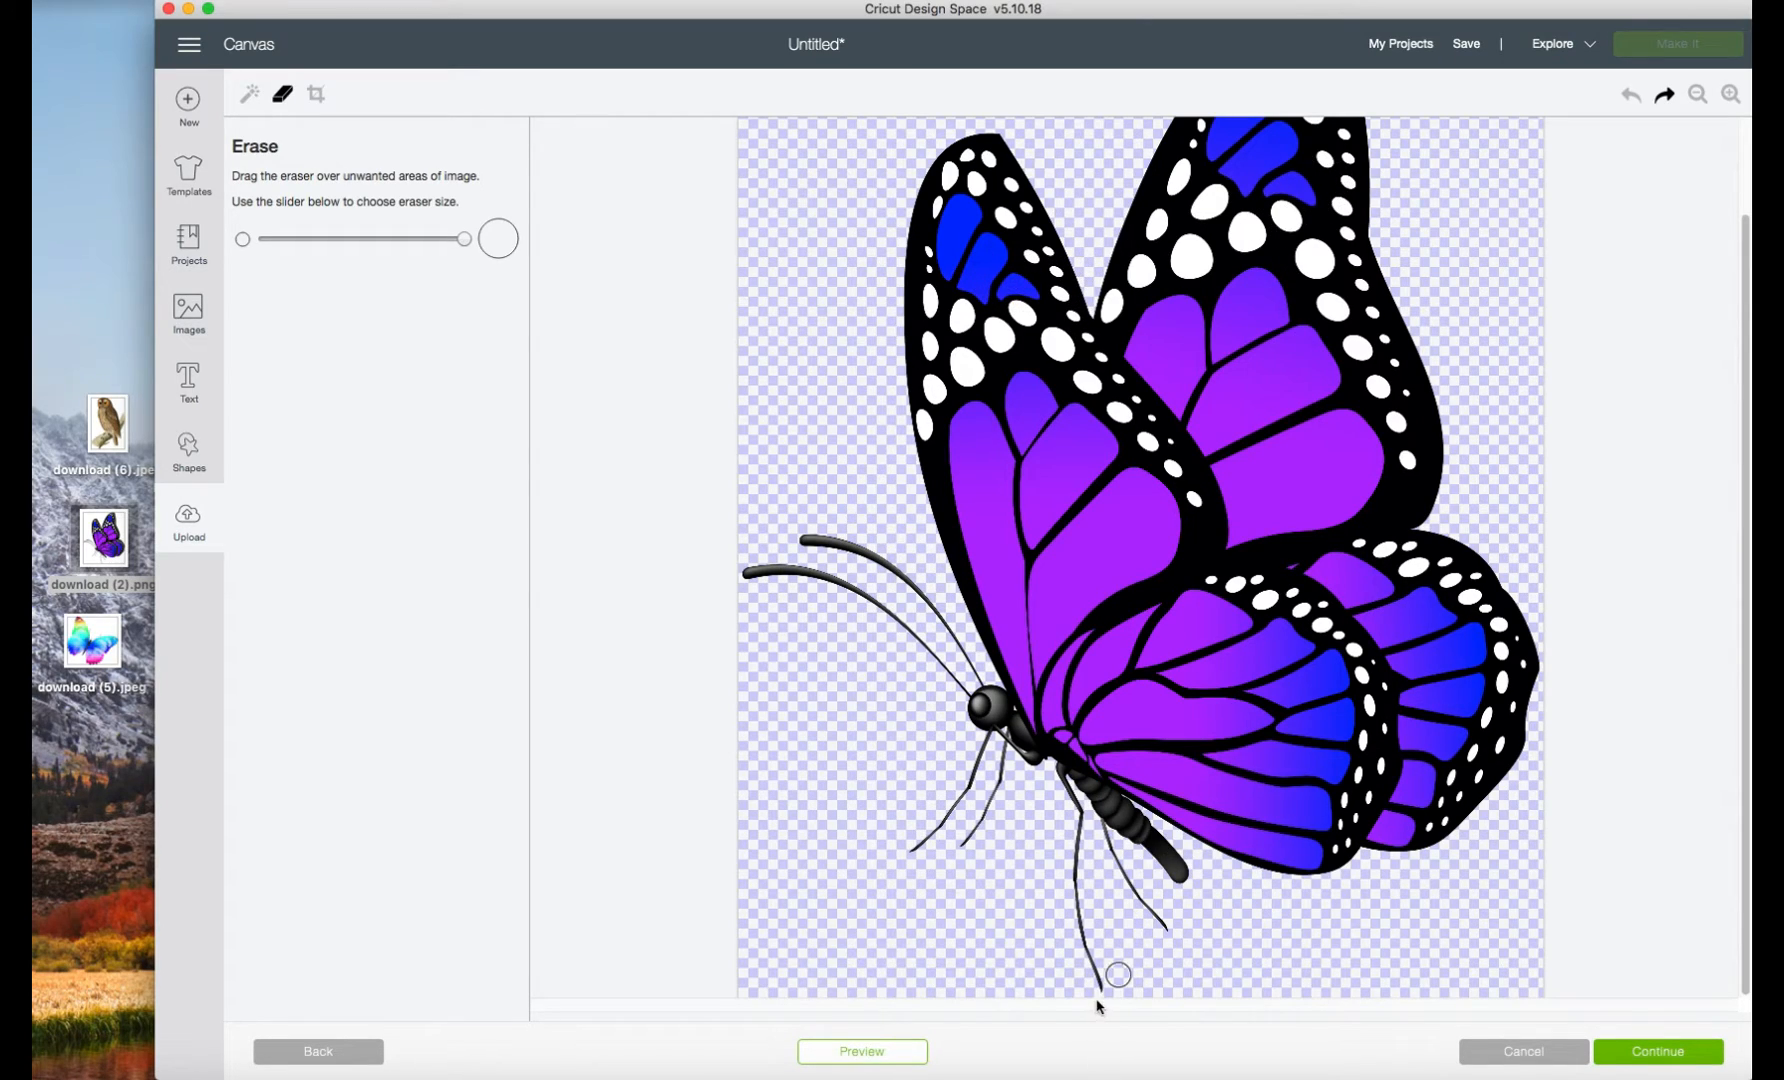
{"action": "left_click_drag", "start_coordinate": [1106, 990], "coordinate": [1061, 766]}
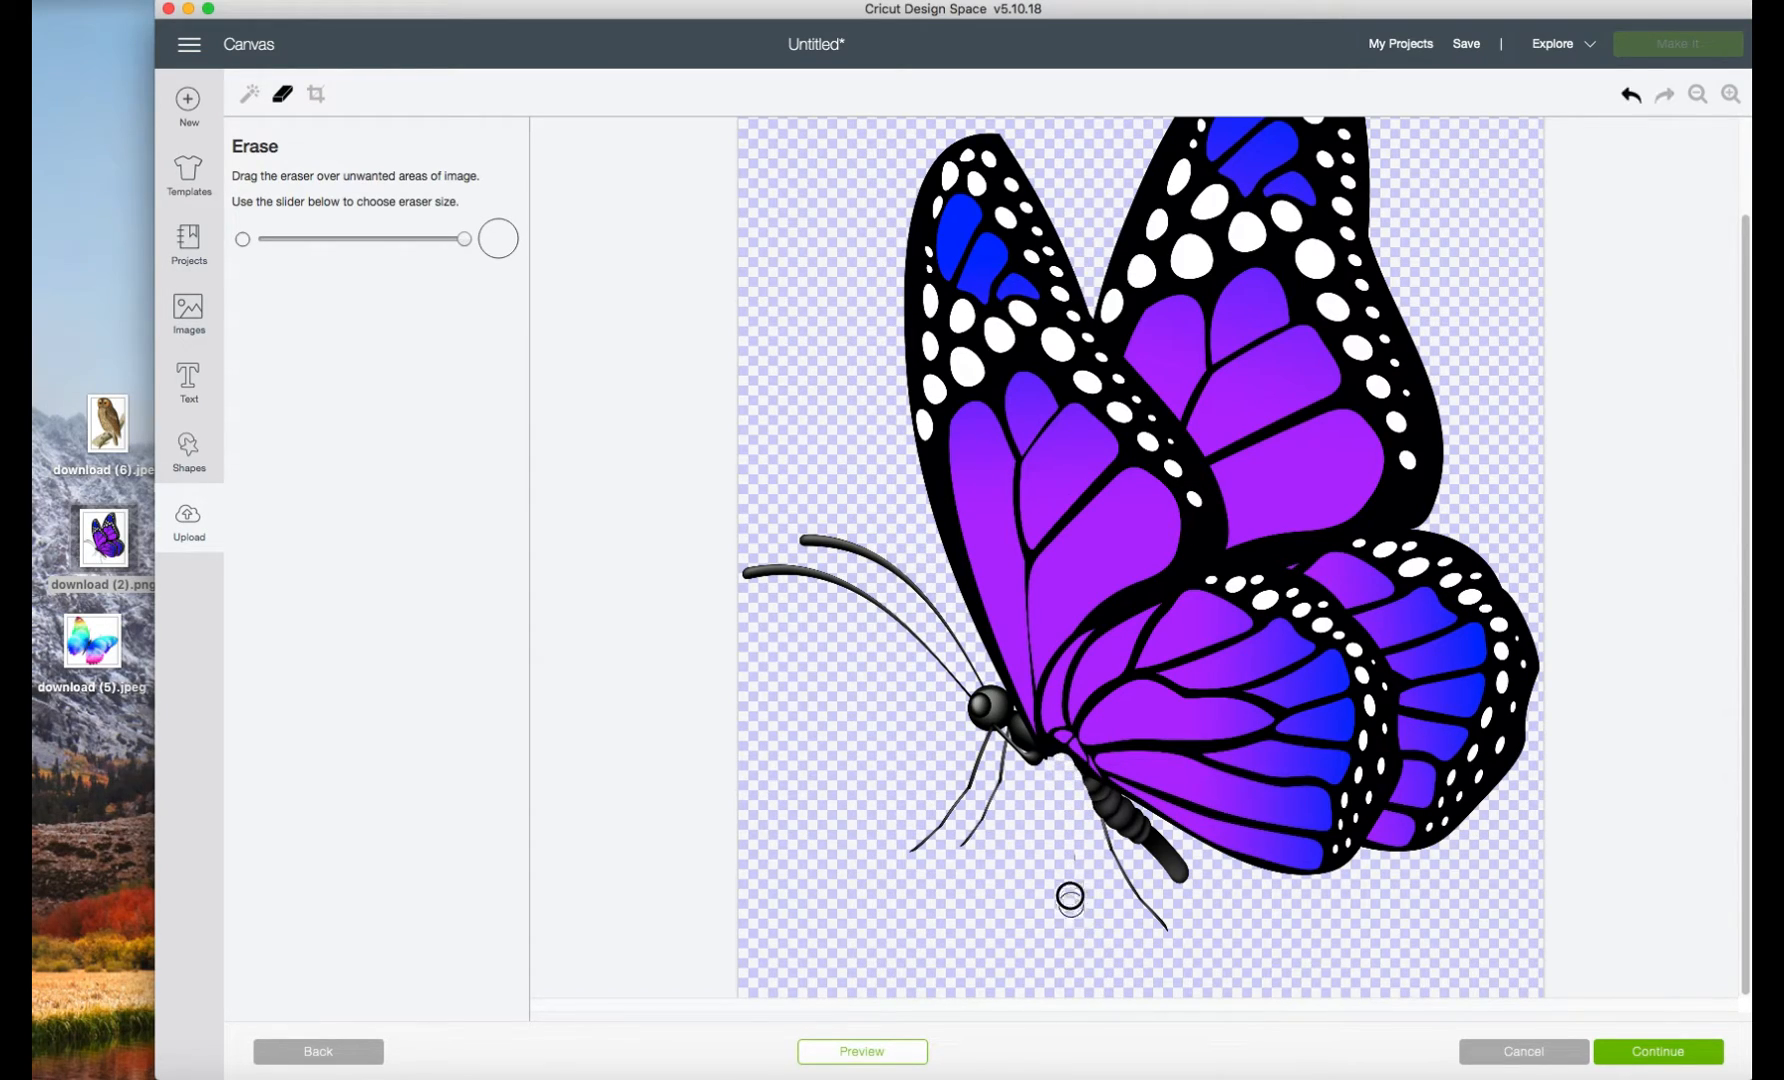
{"action": "mouse_move", "coordinate": [1151, 940]}
{"action": "left_mouse_down"}
{"action": "mouse_move", "coordinate": [1167, 924]}
{"action": "mouse_move", "coordinate": [1085, 767]}
{"action": "mouse_move", "coordinate": [1113, 822]}
{"action": "mouse_move", "coordinate": [1171, 877]}
{"action": "mouse_move", "coordinate": [1175, 861]}
{"action": "mouse_move", "coordinate": [1064, 752]}
{"action": "mouse_move", "coordinate": [993, 742]}
{"action": "mouse_move", "coordinate": [979, 803]}
{"action": "mouse_move", "coordinate": [924, 857]}
{"action": "mouse_move", "coordinate": [992, 693]}
{"action": "mouse_move", "coordinate": [1011, 733]}
{"action": "mouse_move", "coordinate": [1003, 690]}
{"action": "mouse_move", "coordinate": [974, 745]}
{"action": "left_mouse_up"}
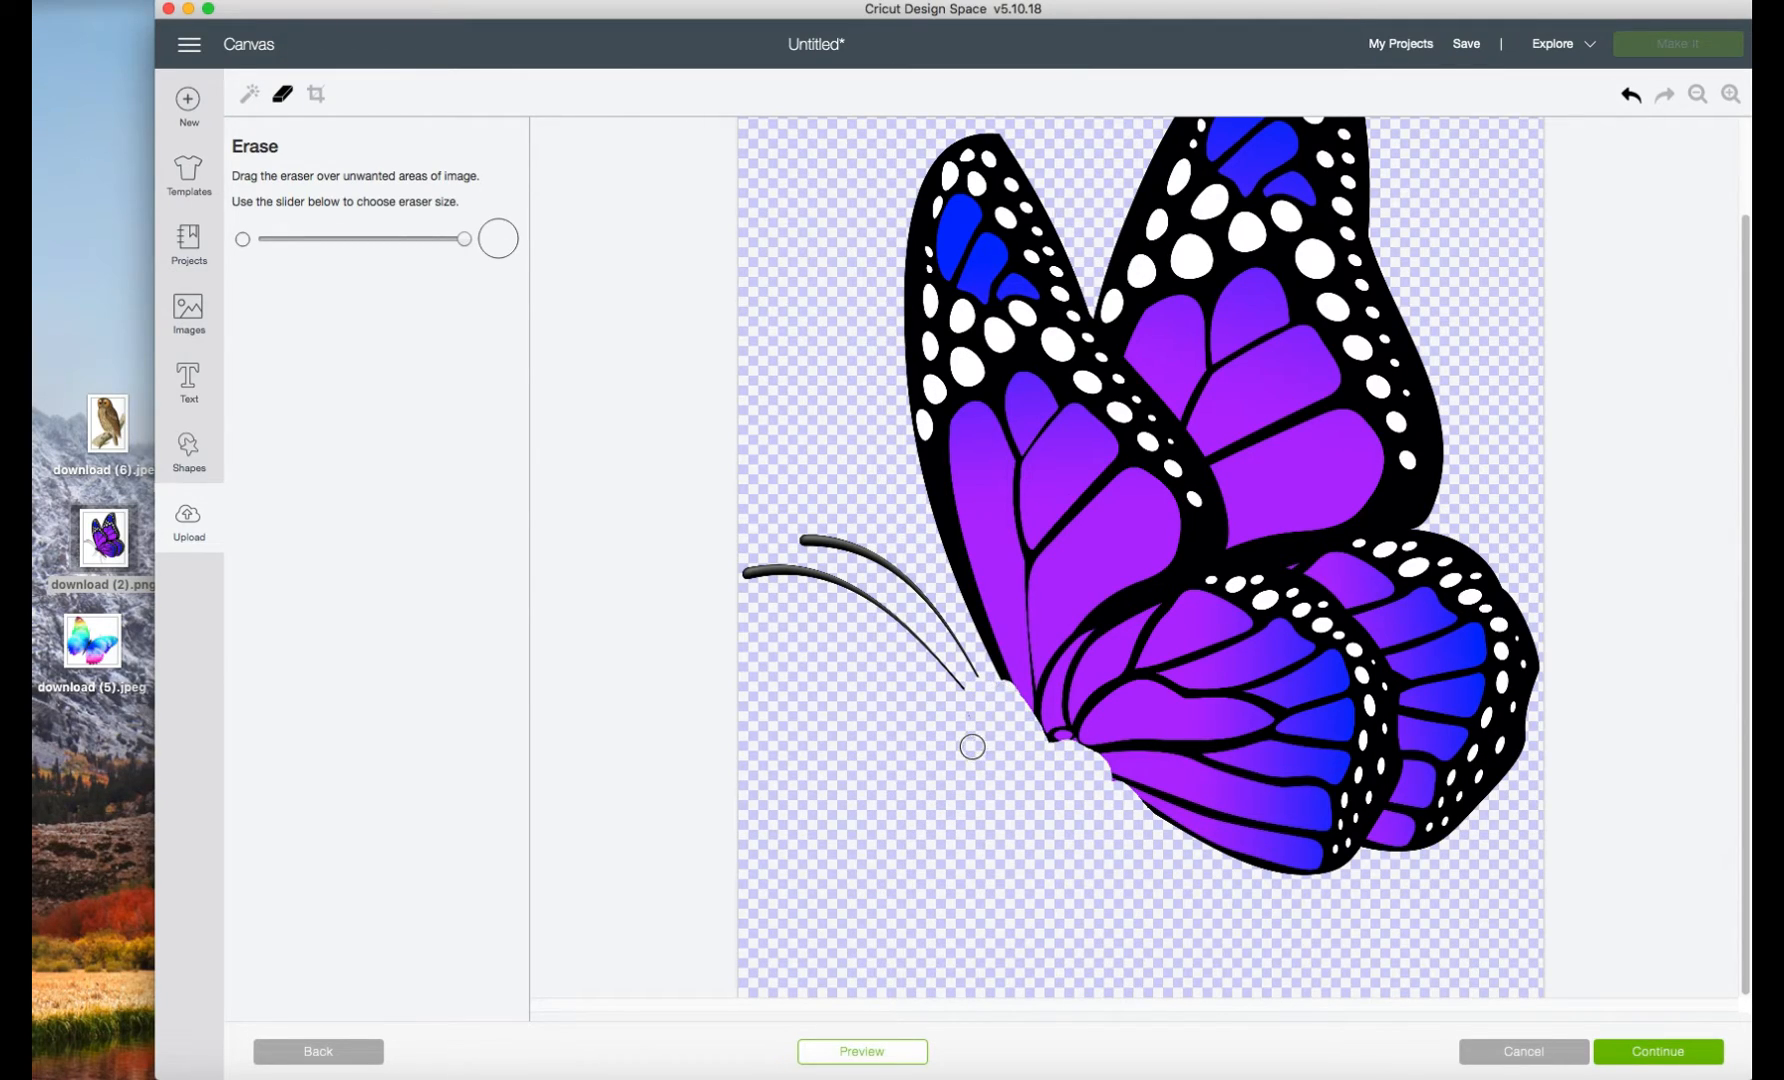
Erase the antennae and all purple and lower wing areas, keeping only the two blue upper wing tips.
{"action": "mouse_move", "coordinate": [964, 705]}
{"action": "left_mouse_down"}
{"action": "mouse_move", "coordinate": [878, 603]}
{"action": "mouse_move", "coordinate": [795, 545]}
{"action": "mouse_move", "coordinate": [934, 610]}
{"action": "mouse_move", "coordinate": [1006, 713]}
{"action": "mouse_move", "coordinate": [993, 675]}
{"action": "mouse_move", "coordinate": [1182, 837]}
{"action": "mouse_move", "coordinate": [1241, 858]}
{"action": "mouse_move", "coordinate": [1350, 853]}
{"action": "mouse_move", "coordinate": [1220, 837]}
{"action": "mouse_move", "coordinate": [1163, 805]}
{"action": "mouse_move", "coordinate": [1320, 842]}
{"action": "mouse_move", "coordinate": [1324, 828]}
{"action": "mouse_move", "coordinate": [1142, 780]}
{"action": "mouse_move", "coordinate": [1373, 825]}
{"action": "mouse_move", "coordinate": [1143, 760]}
{"action": "mouse_move", "coordinate": [1379, 795]}
{"action": "mouse_move", "coordinate": [1160, 743]}
{"action": "mouse_move", "coordinate": [1389, 769]}
{"action": "mouse_move", "coordinate": [1161, 720]}
{"action": "mouse_move", "coordinate": [1395, 743]}
{"action": "mouse_move", "coordinate": [1175, 707]}
{"action": "mouse_move", "coordinate": [1415, 728]}
{"action": "mouse_move", "coordinate": [1380, 842]}
{"action": "mouse_move", "coordinate": [1431, 835]}
{"action": "mouse_move", "coordinate": [1397, 809]}
{"action": "mouse_move", "coordinate": [1462, 813]}
{"action": "mouse_move", "coordinate": [1431, 774]}
{"action": "mouse_move", "coordinate": [1510, 771]}
{"action": "mouse_move", "coordinate": [1441, 735]}
{"action": "mouse_move", "coordinate": [1462, 725]}
{"action": "mouse_move", "coordinate": [1185, 695]}
{"action": "mouse_move", "coordinate": [1091, 733]}
{"action": "mouse_move", "coordinate": [1044, 693]}
{"action": "mouse_move", "coordinate": [1139, 700]}
{"action": "mouse_move", "coordinate": [1001, 666]}
{"action": "mouse_move", "coordinate": [1497, 715]}
{"action": "mouse_move", "coordinate": [1527, 631]}
{"action": "mouse_move", "coordinate": [1505, 616]}
{"action": "mouse_move", "coordinate": [1497, 703]}
{"action": "mouse_move", "coordinate": [1489, 576]}
{"action": "mouse_move", "coordinate": [1491, 703]}
{"action": "mouse_move", "coordinate": [1462, 589]}
{"action": "mouse_move", "coordinate": [1456, 695]}
{"action": "mouse_move", "coordinate": [1294, 676]}
{"action": "mouse_move", "coordinate": [1450, 673]}
{"action": "mouse_move", "coordinate": [1310, 645]}
{"action": "mouse_move", "coordinate": [1419, 650]}
{"action": "mouse_move", "coordinate": [1331, 624]}
{"action": "mouse_move", "coordinate": [1385, 615]}
{"action": "mouse_move", "coordinate": [1318, 607]}
{"action": "mouse_move", "coordinate": [1326, 578]}
{"action": "mouse_move", "coordinate": [1474, 575]}
{"action": "mouse_move", "coordinate": [1330, 554]}
{"action": "mouse_move", "coordinate": [1350, 538]}
{"action": "mouse_move", "coordinate": [1261, 678]}
{"action": "mouse_move", "coordinate": [1051, 650]}
{"action": "mouse_move", "coordinate": [1242, 665]}
{"action": "mouse_move", "coordinate": [968, 610]}
{"action": "mouse_move", "coordinate": [1275, 625]}
{"action": "mouse_move", "coordinate": [1023, 589]}
{"action": "mouse_move", "coordinate": [1171, 577]}
{"action": "mouse_move", "coordinate": [938, 545]}
{"action": "mouse_move", "coordinate": [1250, 538]}
{"action": "mouse_move", "coordinate": [940, 514]}
{"action": "mouse_move", "coordinate": [1326, 526]}
{"action": "mouse_move", "coordinate": [920, 485]}
{"action": "mouse_move", "coordinate": [1035, 502]}
{"action": "mouse_move", "coordinate": [1187, 482]}
{"action": "mouse_move", "coordinate": [1436, 493]}
{"action": "mouse_move", "coordinate": [1171, 450]}
{"action": "mouse_move", "coordinate": [1143, 426]}
{"action": "mouse_move", "coordinate": [1478, 442]}
{"action": "mouse_move", "coordinate": [1179, 398]}
{"action": "mouse_move", "coordinate": [1155, 375]}
{"action": "mouse_move", "coordinate": [1441, 378]}
{"action": "mouse_move", "coordinate": [1261, 327]}
{"action": "mouse_move", "coordinate": [1180, 252]}
{"action": "left_mouse_up"}
{"action": "mouse_move", "coordinate": [1082, 451]}
{"action": "left_mouse_down"}
{"action": "mouse_move", "coordinate": [1127, 450]}
{"action": "mouse_move", "coordinate": [912, 402]}
{"action": "mouse_move", "coordinate": [983, 367]}
{"action": "mouse_move", "coordinate": [928, 355]}
{"action": "mouse_move", "coordinate": [1079, 287]}
{"action": "mouse_move", "coordinate": [1099, 347]}
{"action": "mouse_move", "coordinate": [918, 334]}
{"action": "left_mouse_up"}
{"action": "scroll", "coordinate": [1060, 420], "scroll_direction": "up", "scroll_amount": 2}
{"action": "mouse_move", "coordinate": [1087, 359]}
{"action": "left_mouse_down"}
{"action": "mouse_move", "coordinate": [1118, 418]}
{"action": "mouse_move", "coordinate": [1153, 393]}
{"action": "mouse_move", "coordinate": [1163, 274]}
{"action": "mouse_move", "coordinate": [1137, 280]}
{"action": "mouse_move", "coordinate": [1186, 283]}
{"action": "mouse_move", "coordinate": [1333, 379]}
{"action": "mouse_move", "coordinate": [1193, 295]}
{"action": "mouse_move", "coordinate": [1368, 358]}
{"action": "left_mouse_up"}
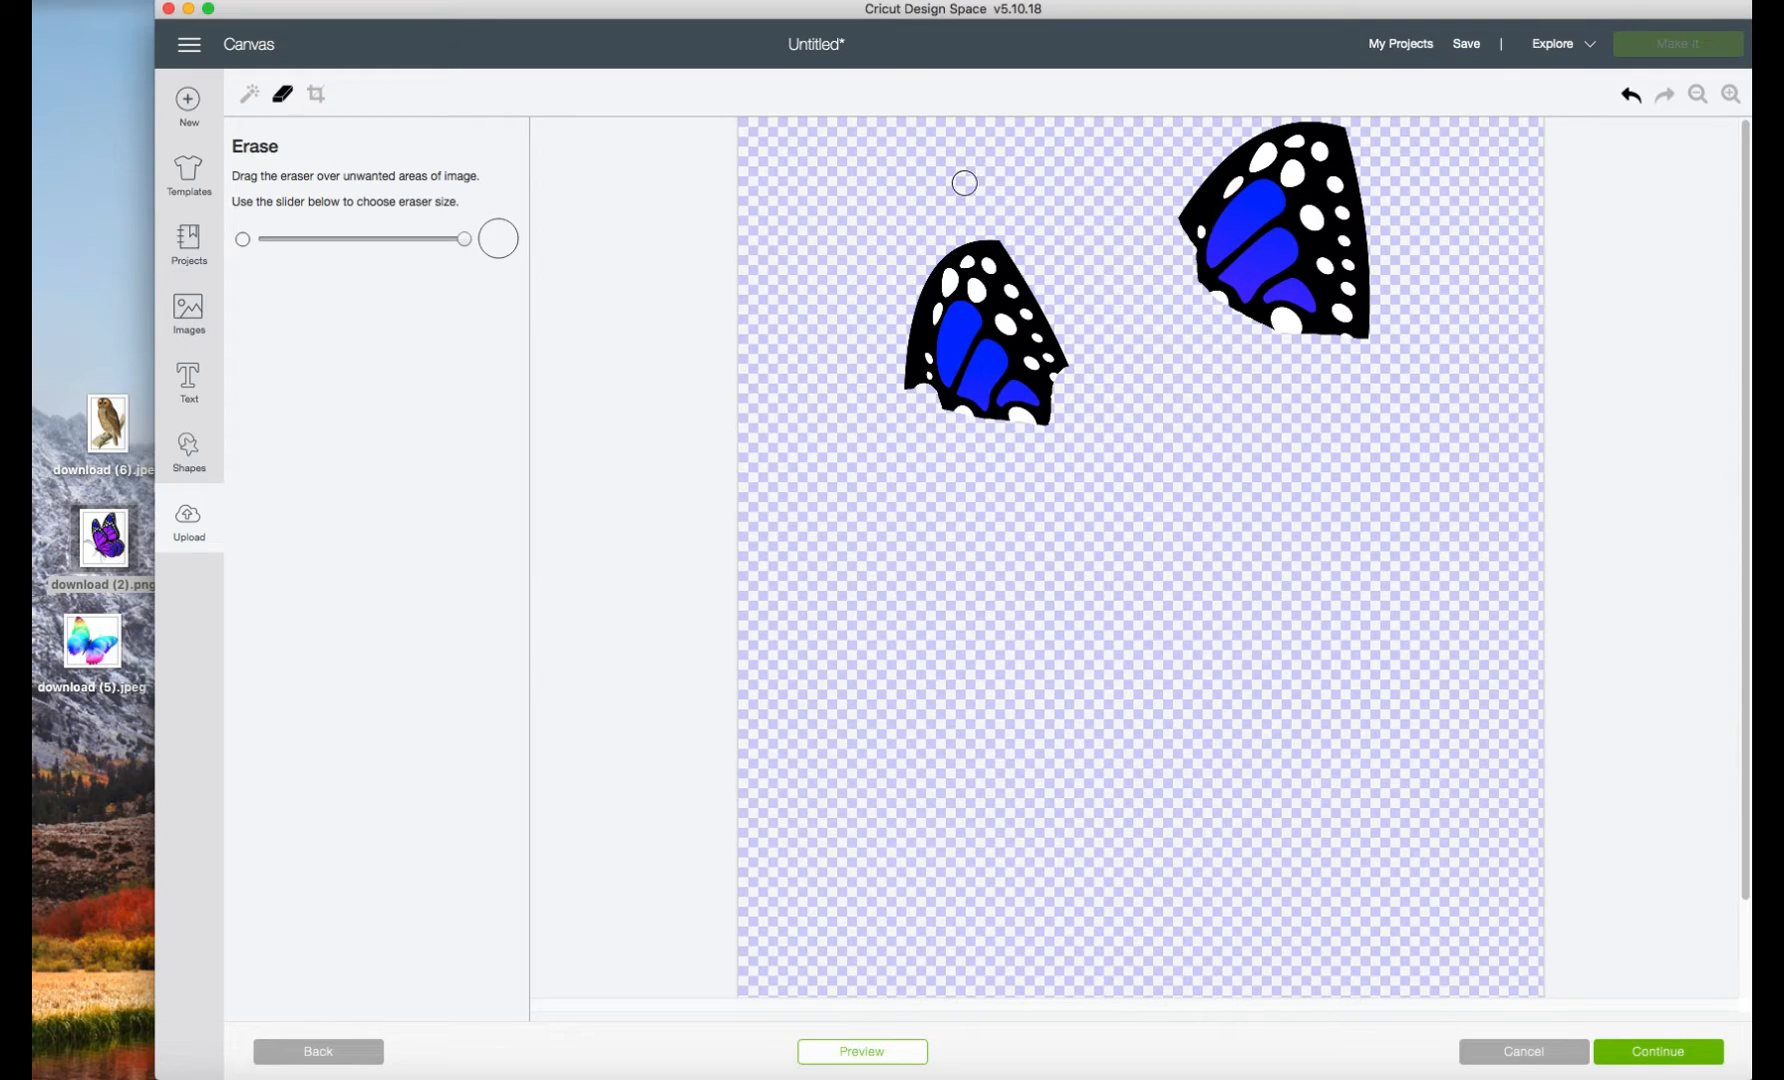
Remove the black areas from both blue upper wing tips with the Select & erase tool.
{"action": "left_click", "coordinate": [249, 97]}
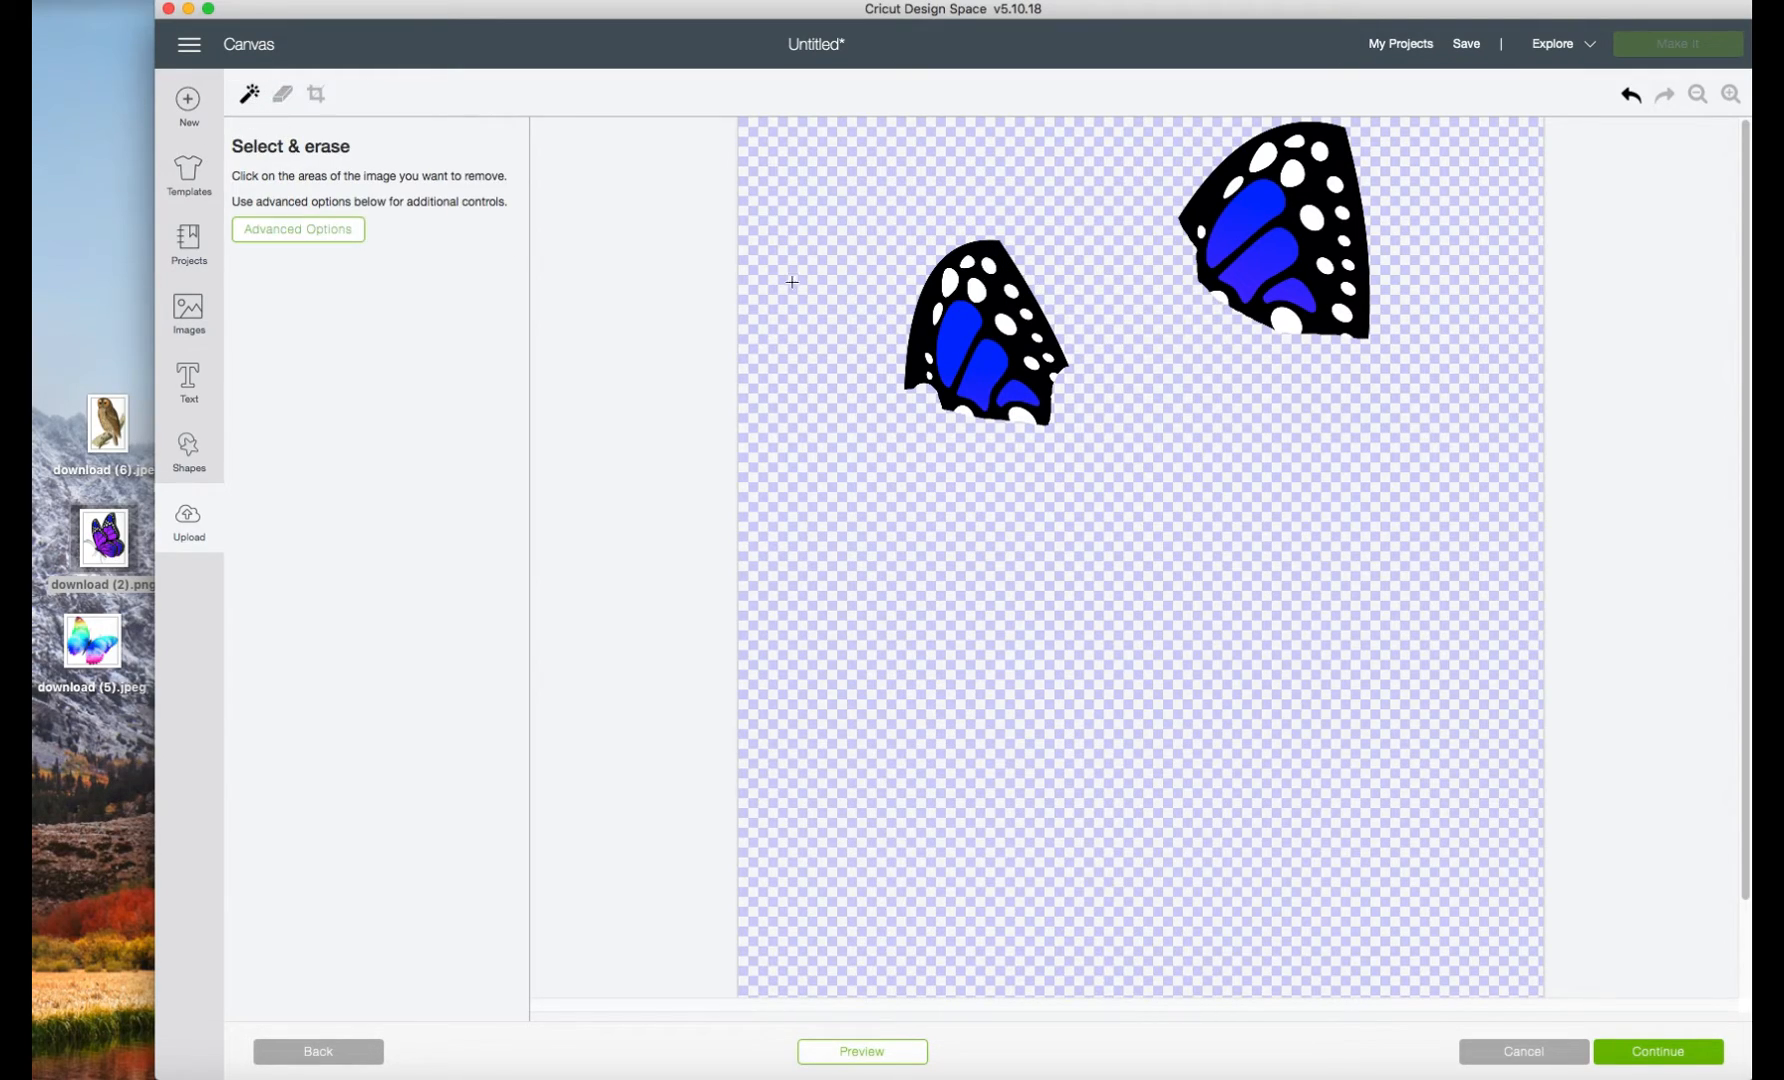
{"action": "left_click", "coordinate": [922, 304]}
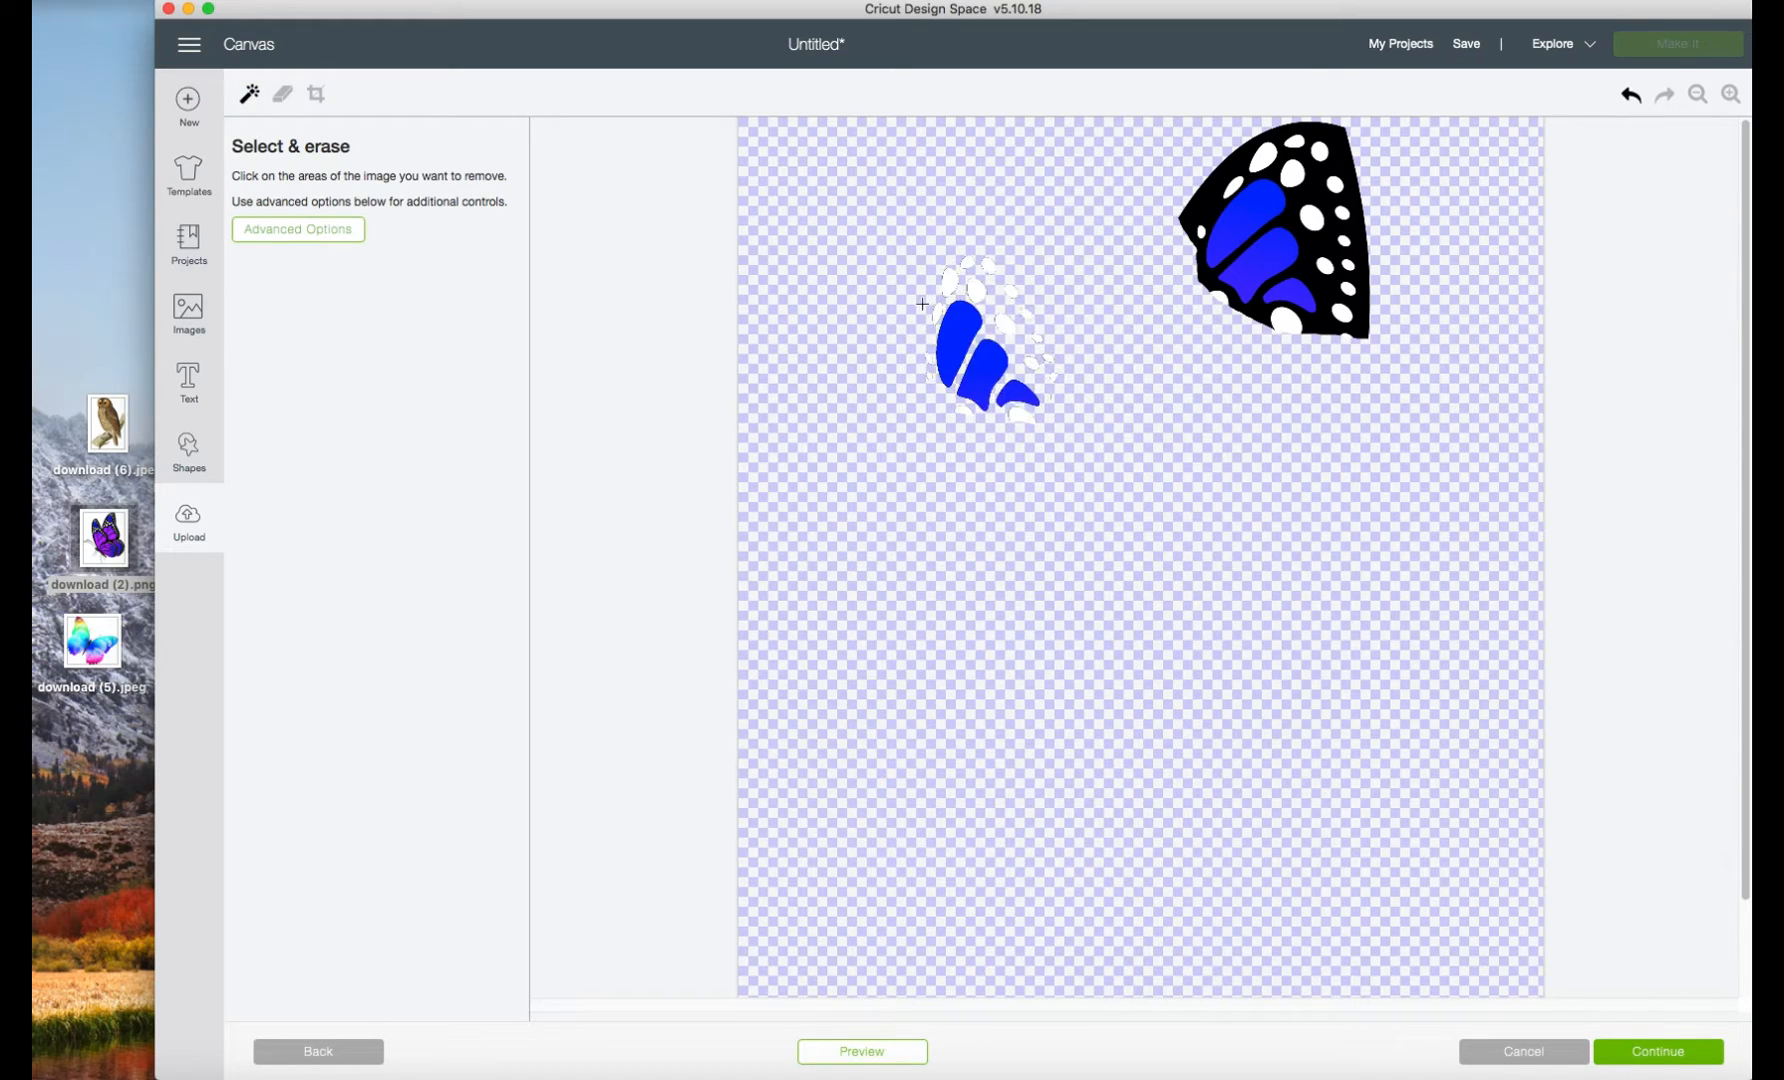
{"action": "left_click", "coordinate": [1189, 200]}
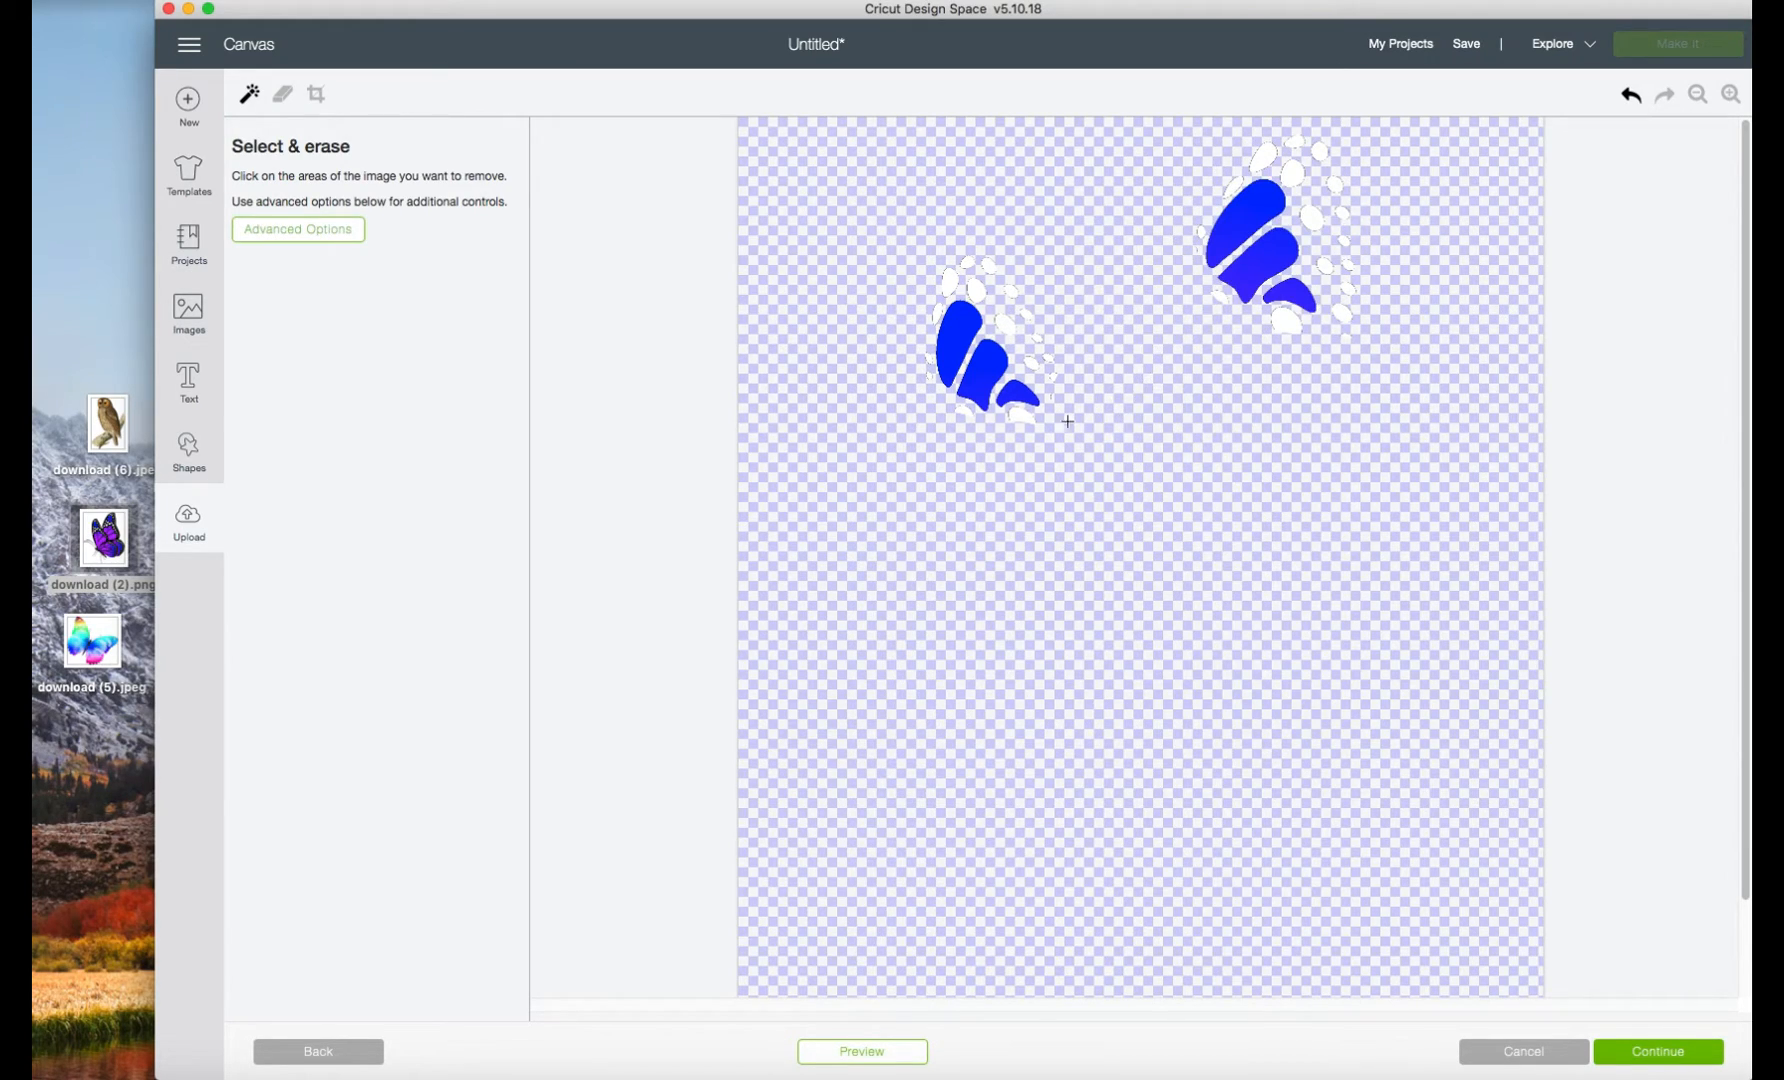
{"action": "left_click", "coordinate": [962, 411]}
Erase the white dots around the blue shapes of both wing tips using a smaller eraser size.
{"action": "left_click", "coordinate": [283, 94]}
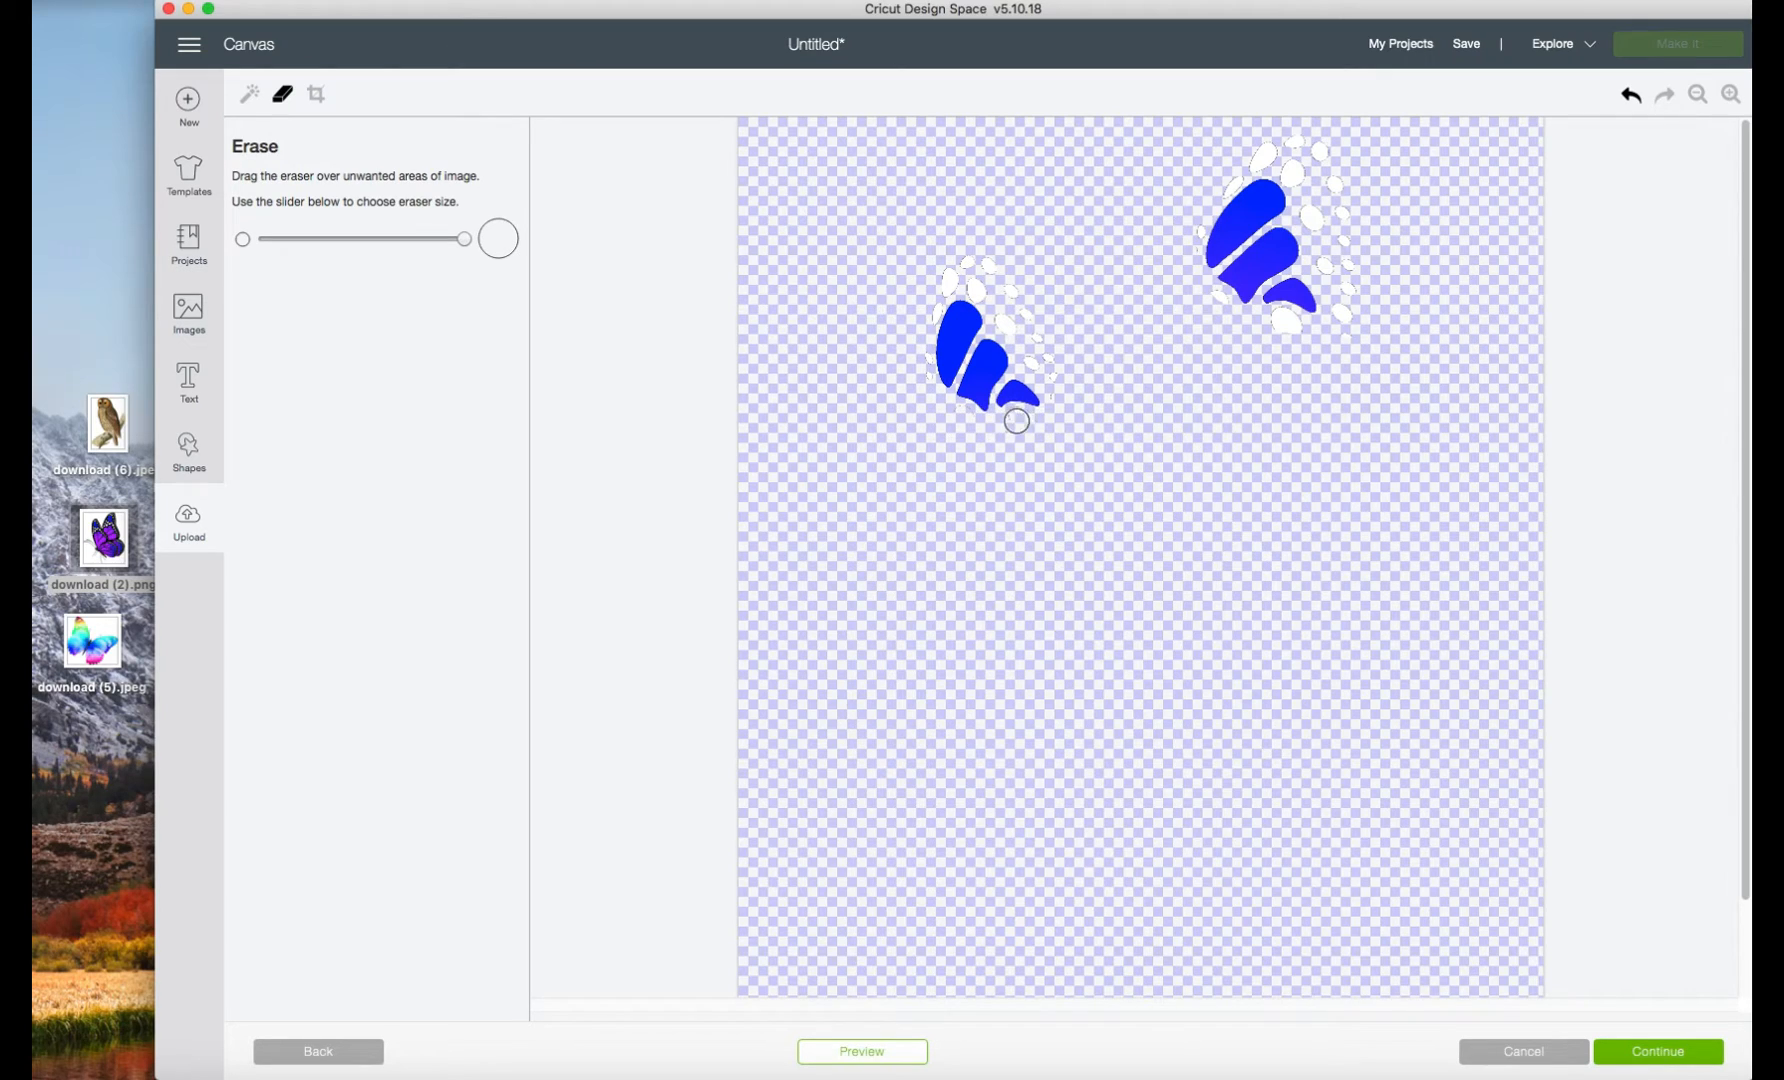
{"action": "left_click_drag", "start_coordinate": [457, 240], "coordinate": [396, 238]}
{"action": "mouse_move", "coordinate": [1013, 413]}
{"action": "left_mouse_down"}
{"action": "mouse_move", "coordinate": [1049, 361]}
{"action": "mouse_move", "coordinate": [1006, 332]}
{"action": "mouse_move", "coordinate": [983, 255]}
{"action": "mouse_move", "coordinate": [967, 250]}
{"action": "mouse_move", "coordinate": [965, 271]}
{"action": "mouse_move", "coordinate": [983, 299]}
{"action": "mouse_move", "coordinate": [955, 277]}
{"action": "mouse_move", "coordinate": [926, 343]}
{"action": "left_mouse_up"}
{"action": "mouse_move", "coordinate": [1338, 337]}
{"action": "left_mouse_down"}
{"action": "mouse_move", "coordinate": [1227, 312]}
{"action": "mouse_move", "coordinate": [1198, 221]}
{"action": "mouse_move", "coordinate": [1283, 136]}
{"action": "mouse_move", "coordinate": [1316, 133]}
{"action": "mouse_move", "coordinate": [1354, 308]}
{"action": "mouse_move", "coordinate": [1340, 318]}
{"action": "mouse_move", "coordinate": [1319, 262]}
{"action": "mouse_move", "coordinate": [1345, 261]}
{"action": "mouse_move", "coordinate": [1284, 170]}
{"action": "mouse_move", "coordinate": [1318, 251]}
{"action": "left_mouse_up"}
{"action": "scroll", "coordinate": [1298, 726], "scroll_direction": "down", "scroll_amount": 3}
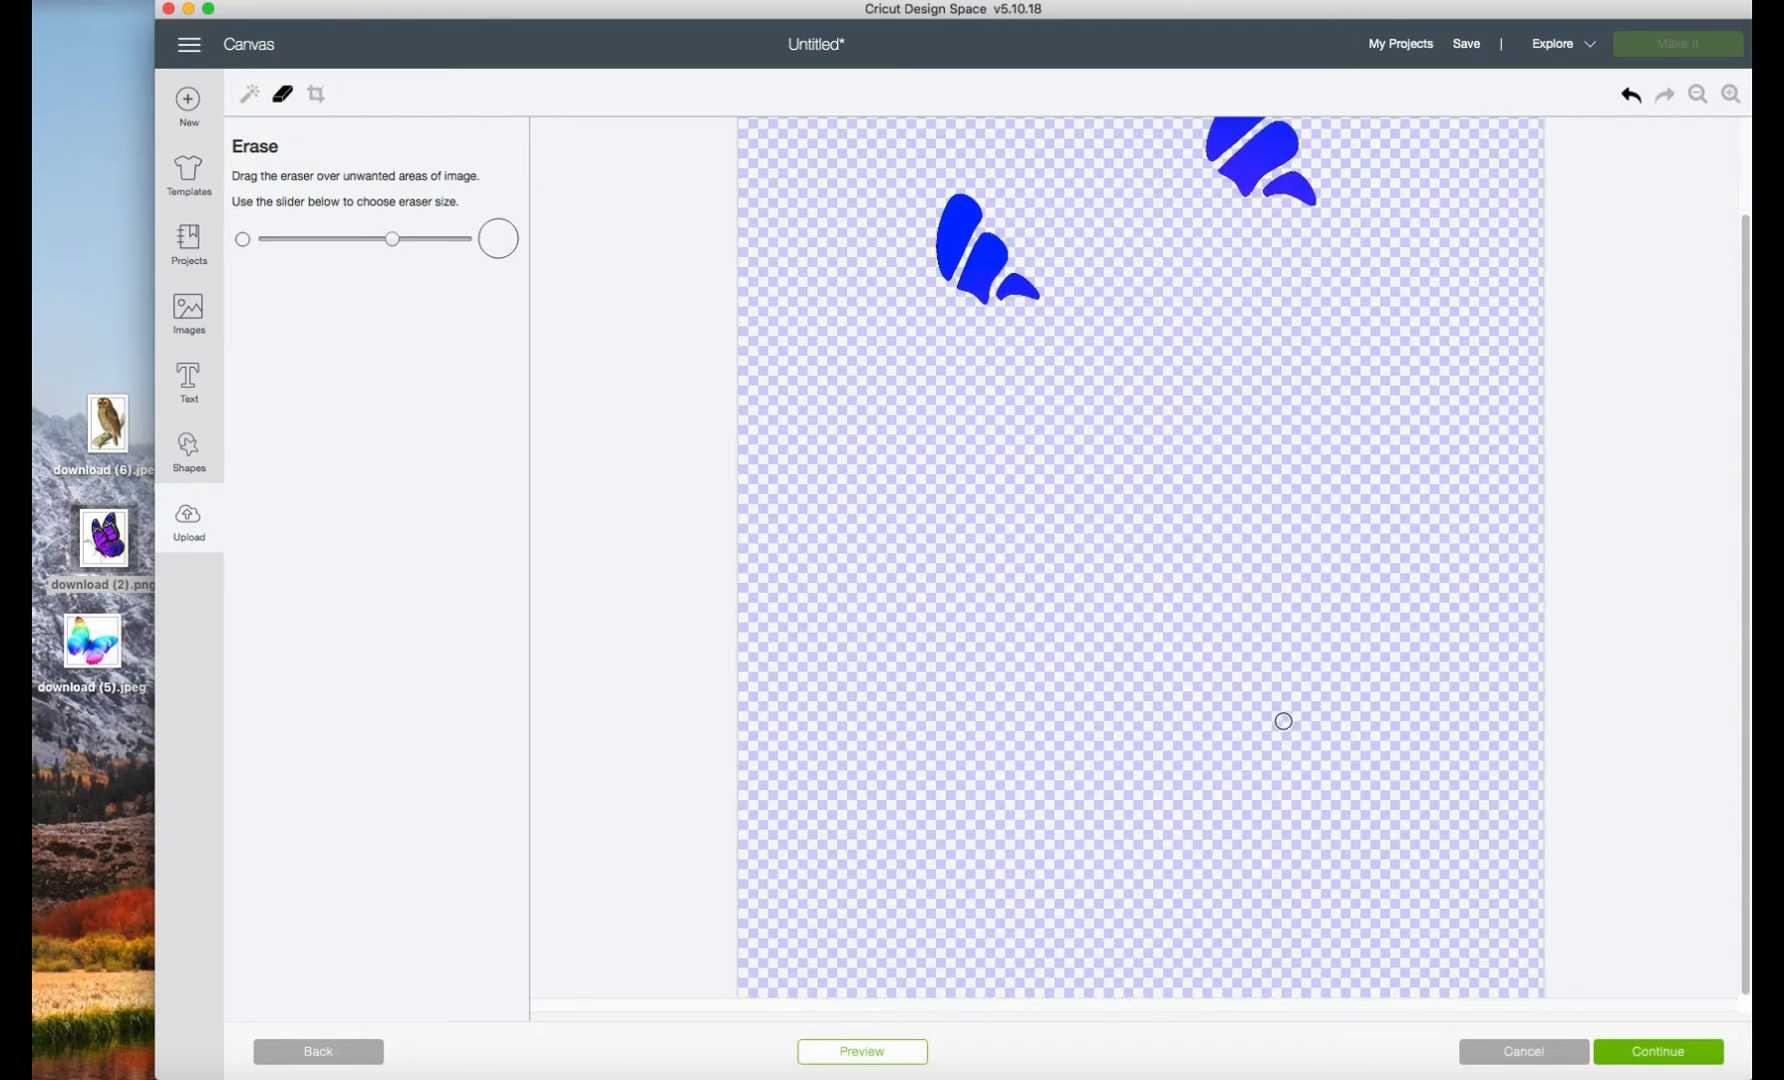
Check the cut silhouette of the blue wing sections and erase the stray specks around them.
{"action": "scroll", "coordinate": [1281, 740], "scroll_direction": "up", "scroll_amount": 3}
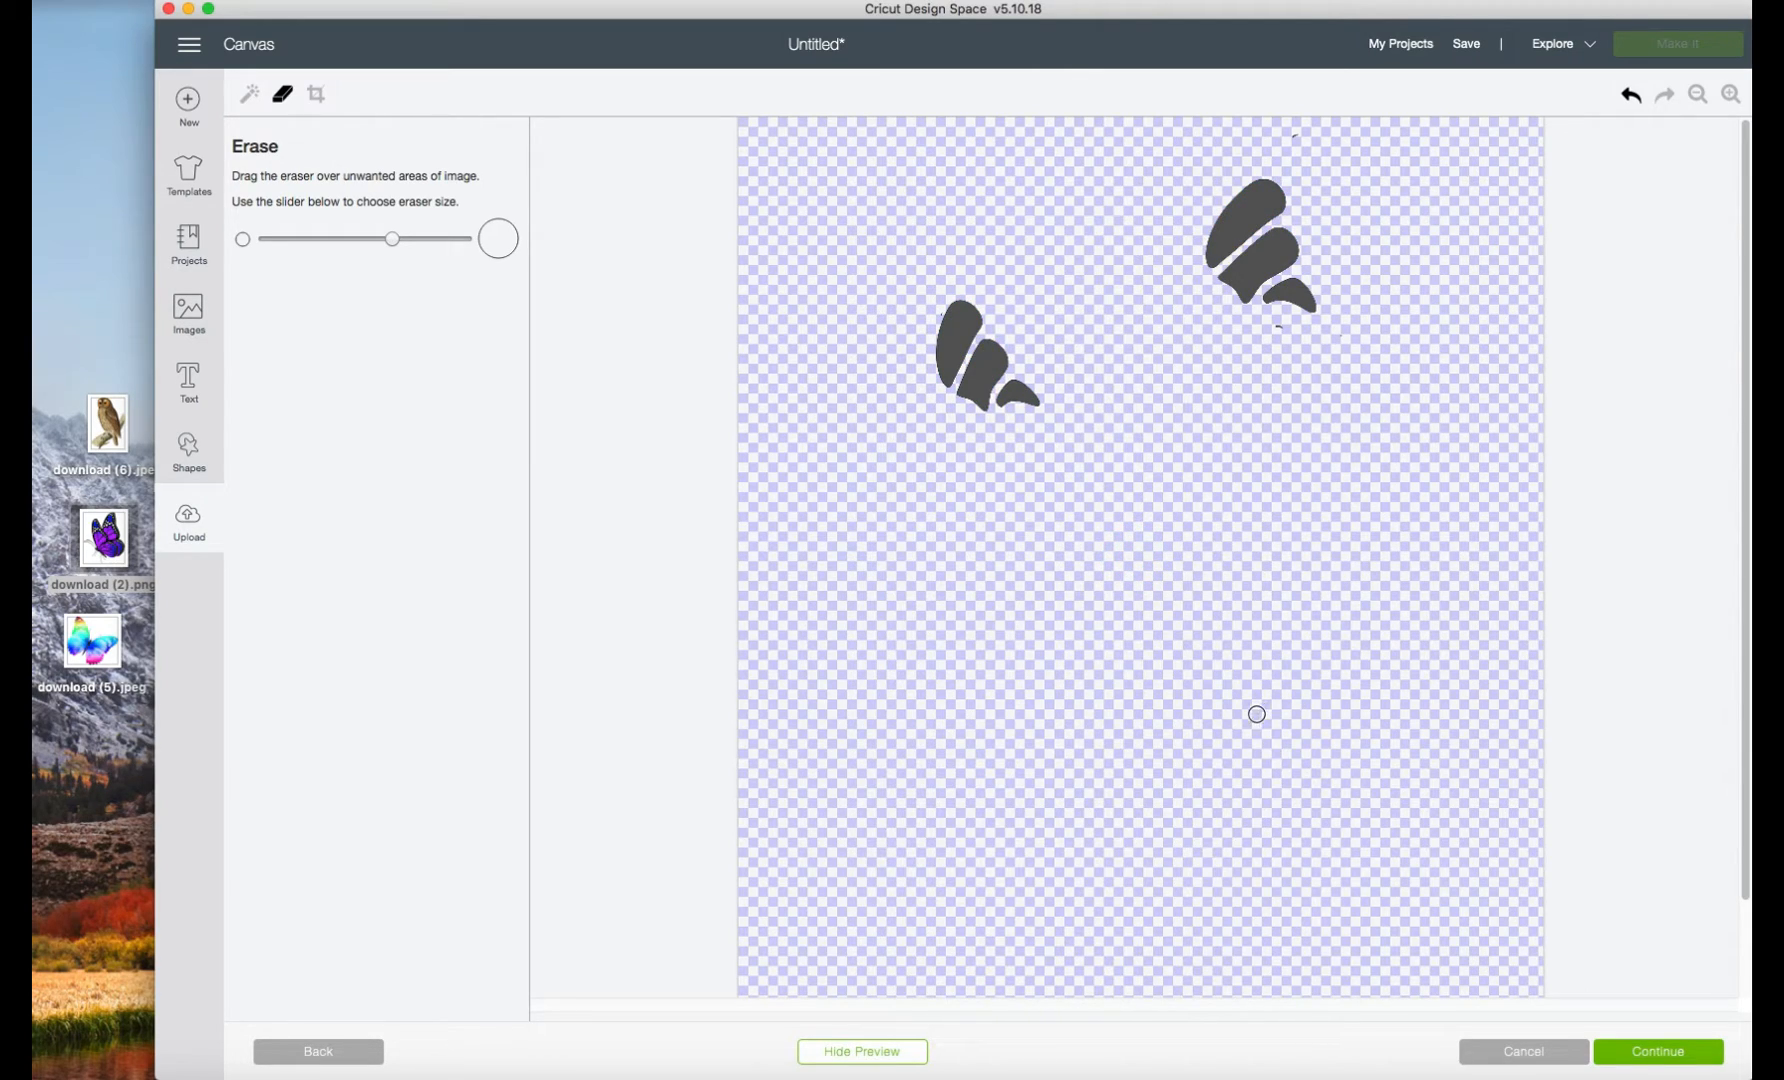
{"action": "scroll", "coordinate": [1273, 721], "scroll_direction": "down", "scroll_amount": 3}
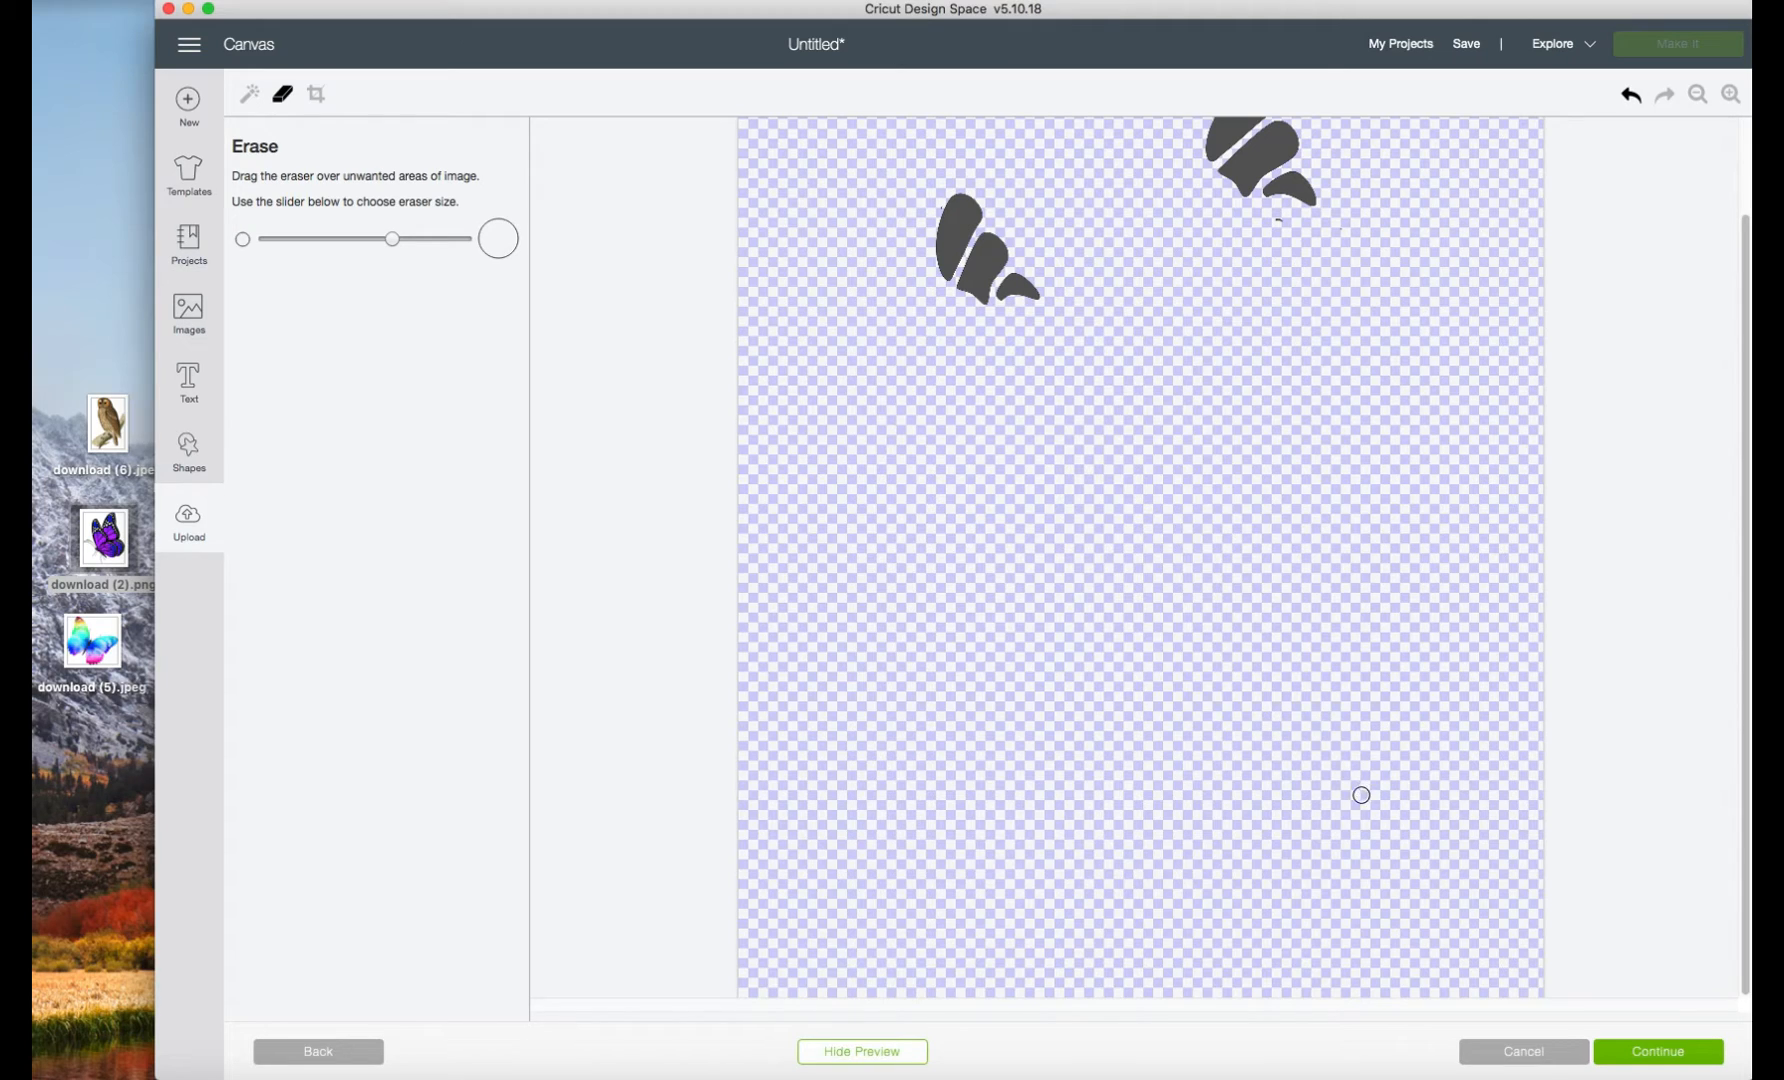
{"action": "scroll", "coordinate": [1346, 810], "scroll_direction": "up", "scroll_amount": 3}
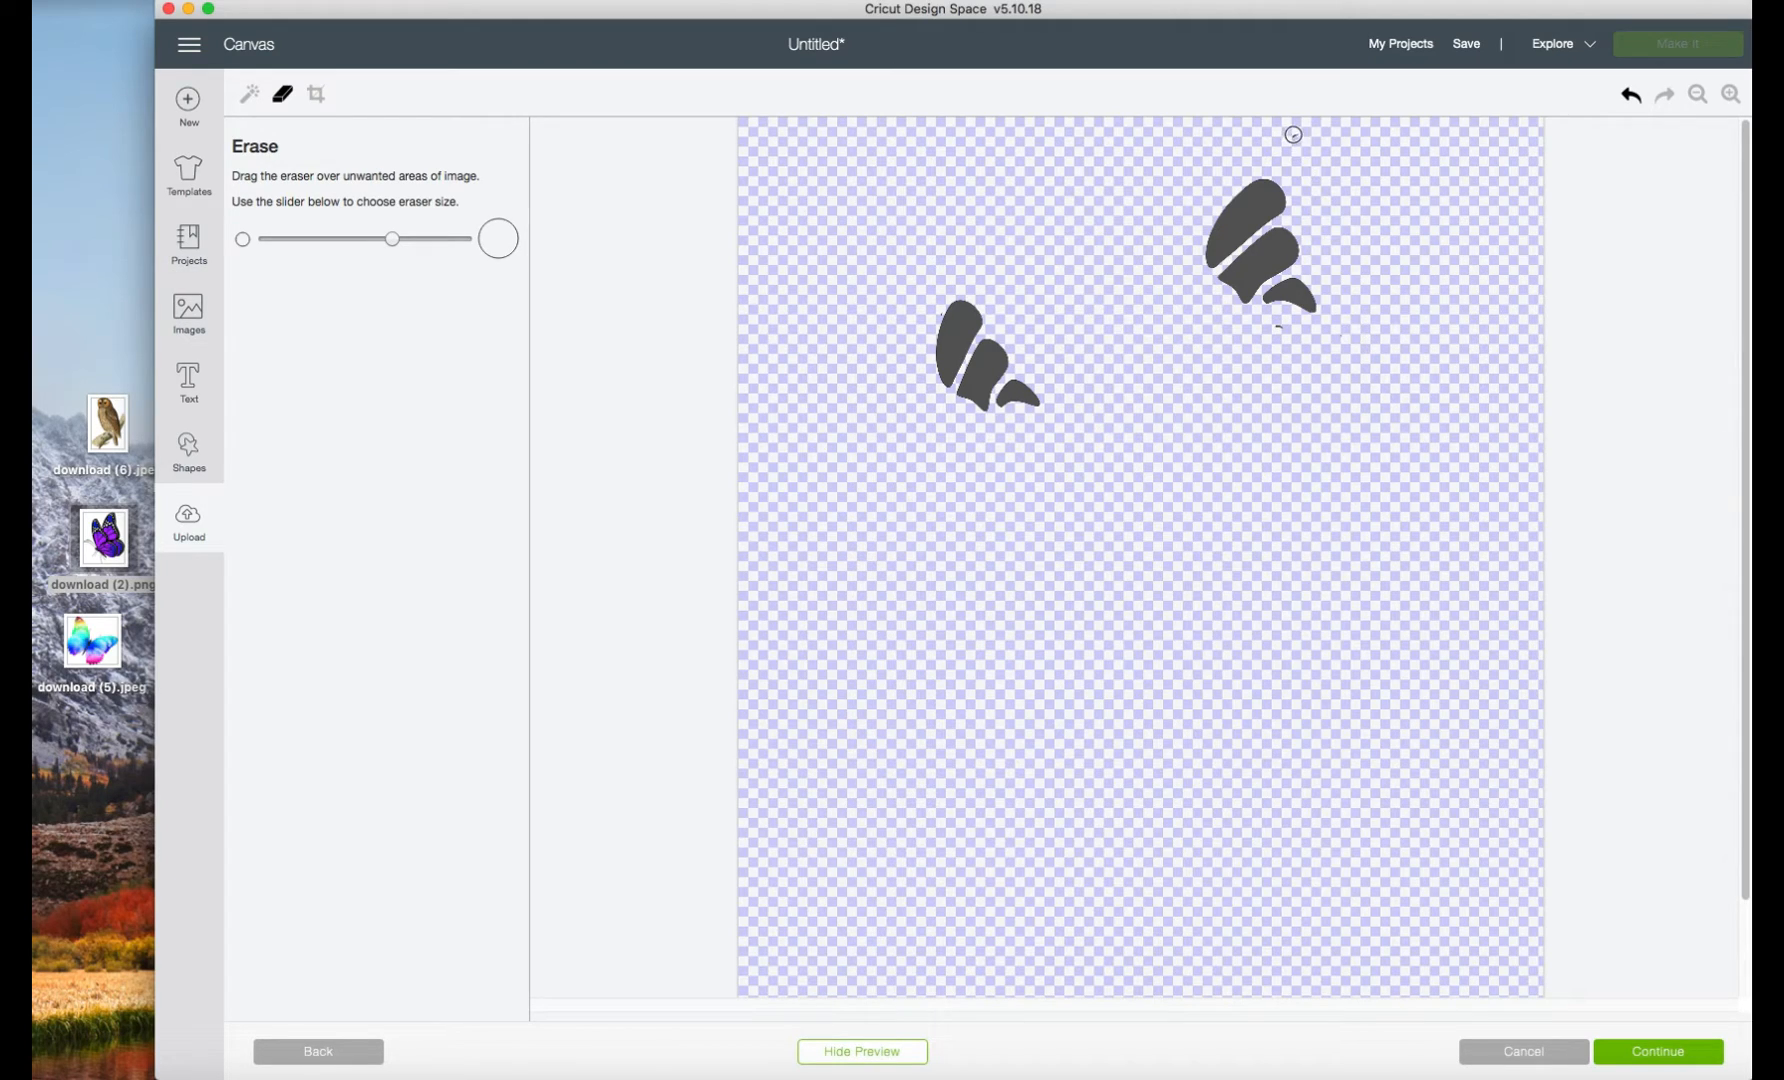
{"action": "left_click", "coordinate": [1271, 328]}
{"action": "left_click_drag", "start_coordinate": [1270, 325], "coordinate": [1343, 337]}
{"action": "mouse_move", "coordinate": [1299, 172]}
{"action": "left_mouse_down"}
{"action": "mouse_move", "coordinate": [1234, 150]}
{"action": "mouse_move", "coordinate": [1337, 143]}
{"action": "mouse_move", "coordinate": [1207, 131]}
{"action": "mouse_move", "coordinate": [1405, 134]}
{"action": "mouse_move", "coordinate": [1235, 126]}
{"action": "mouse_move", "coordinate": [1310, 125]}
{"action": "mouse_move", "coordinate": [1283, 136]}
{"action": "mouse_move", "coordinate": [1318, 146]}
{"action": "mouse_move", "coordinate": [1275, 150]}
{"action": "mouse_move", "coordinate": [1314, 154]}
{"action": "left_mouse_up"}
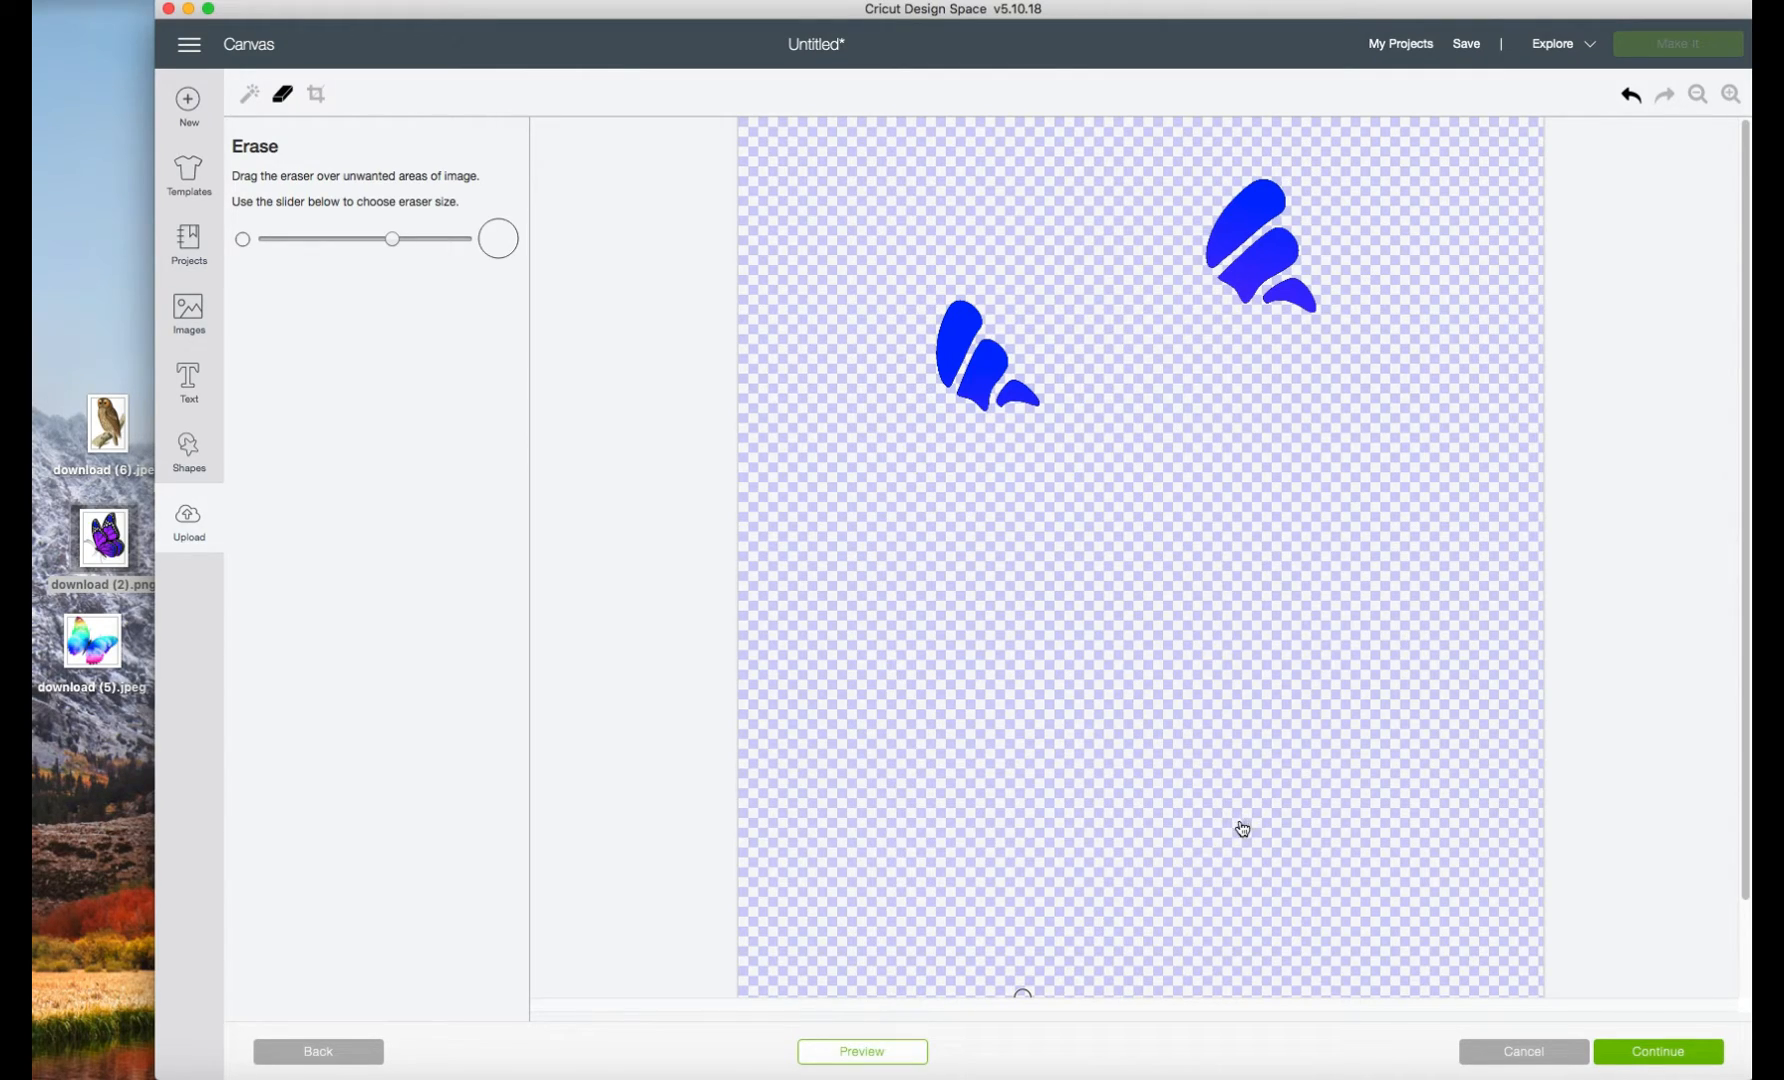
{"action": "scroll", "coordinate": [1281, 862], "scroll_direction": "down", "scroll_amount": 2}
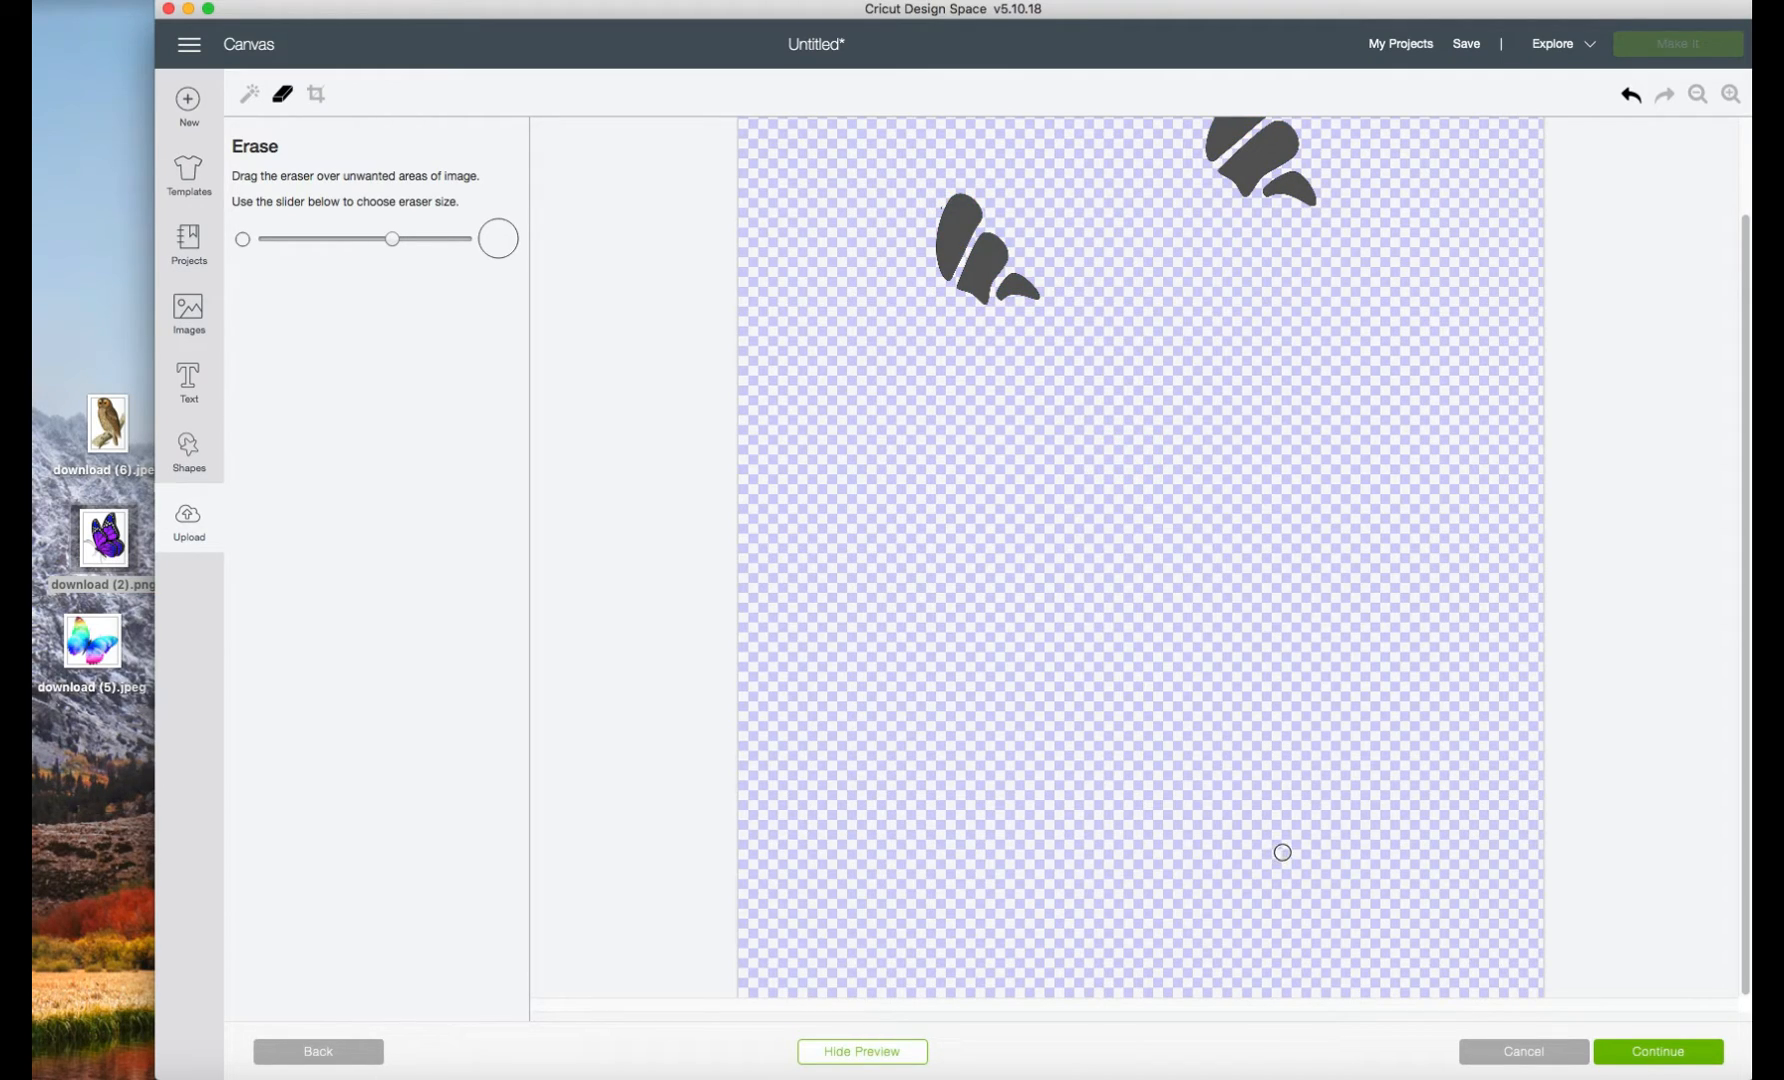
{"action": "scroll", "coordinate": [1282, 852], "scroll_direction": "up", "scroll_amount": 2}
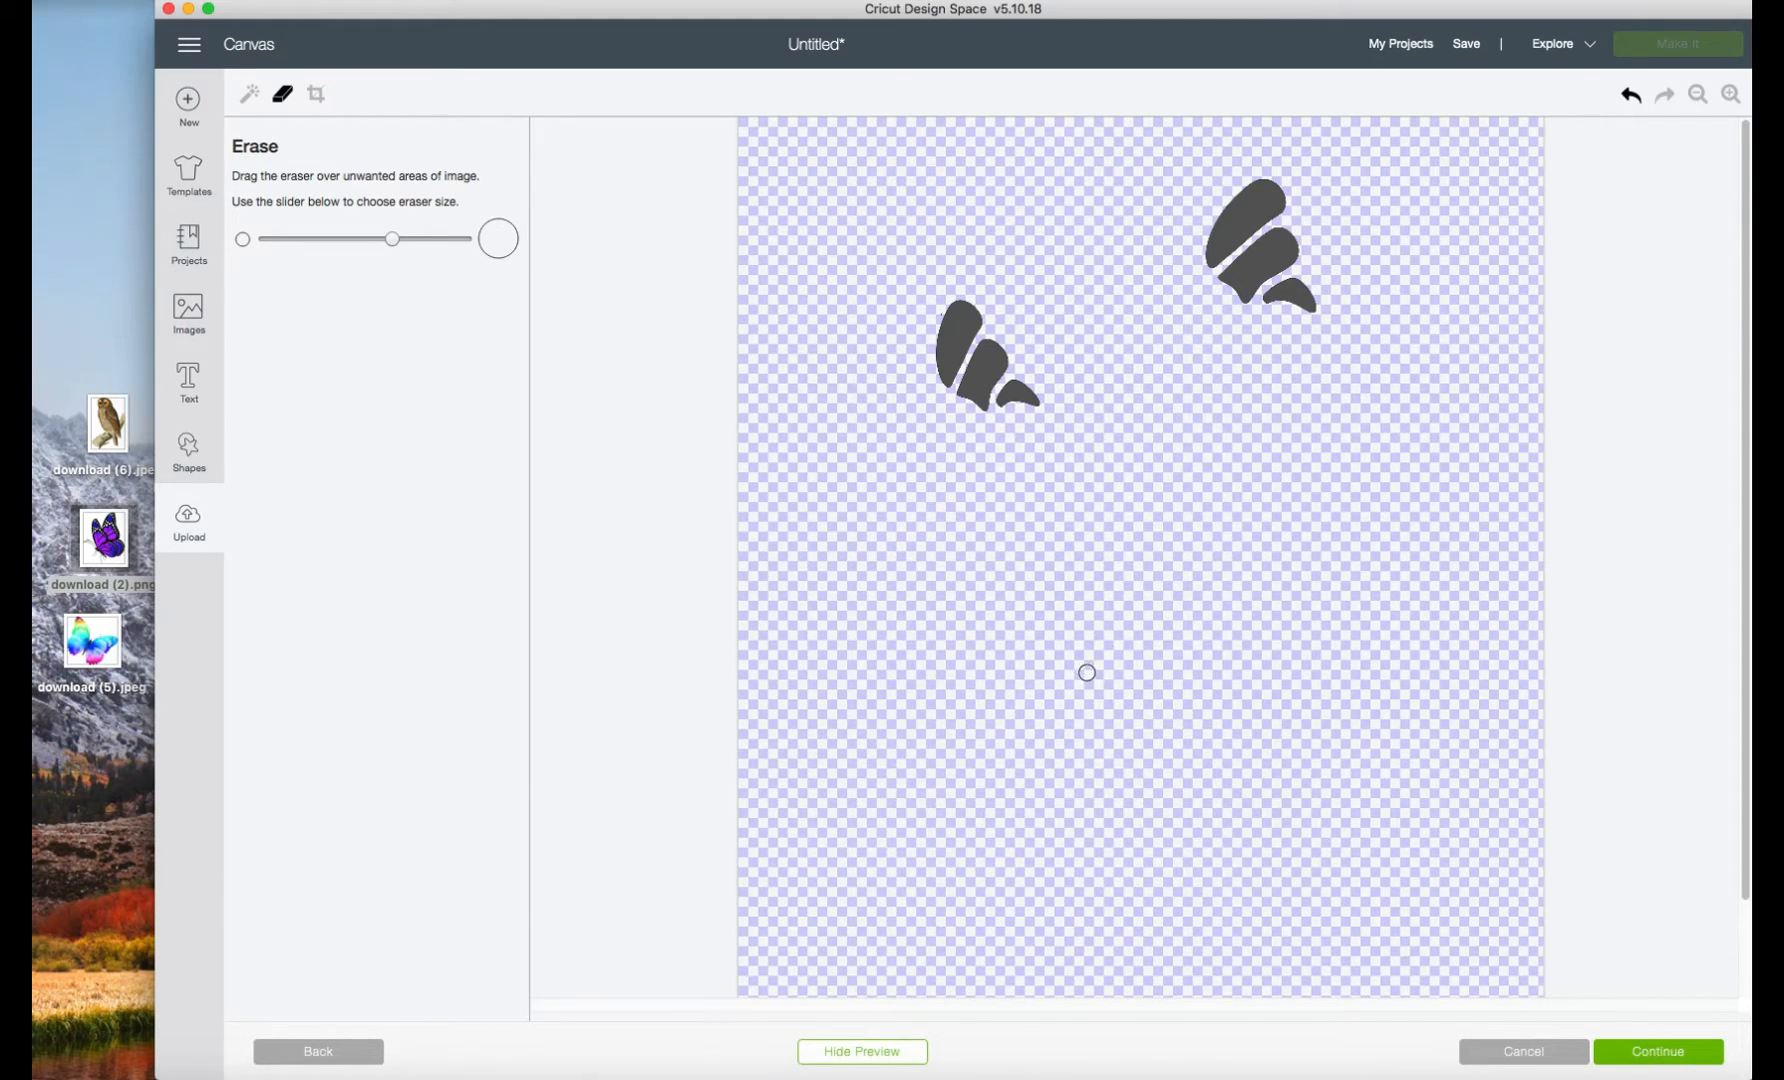
{"action": "left_click", "coordinate": [936, 309]}
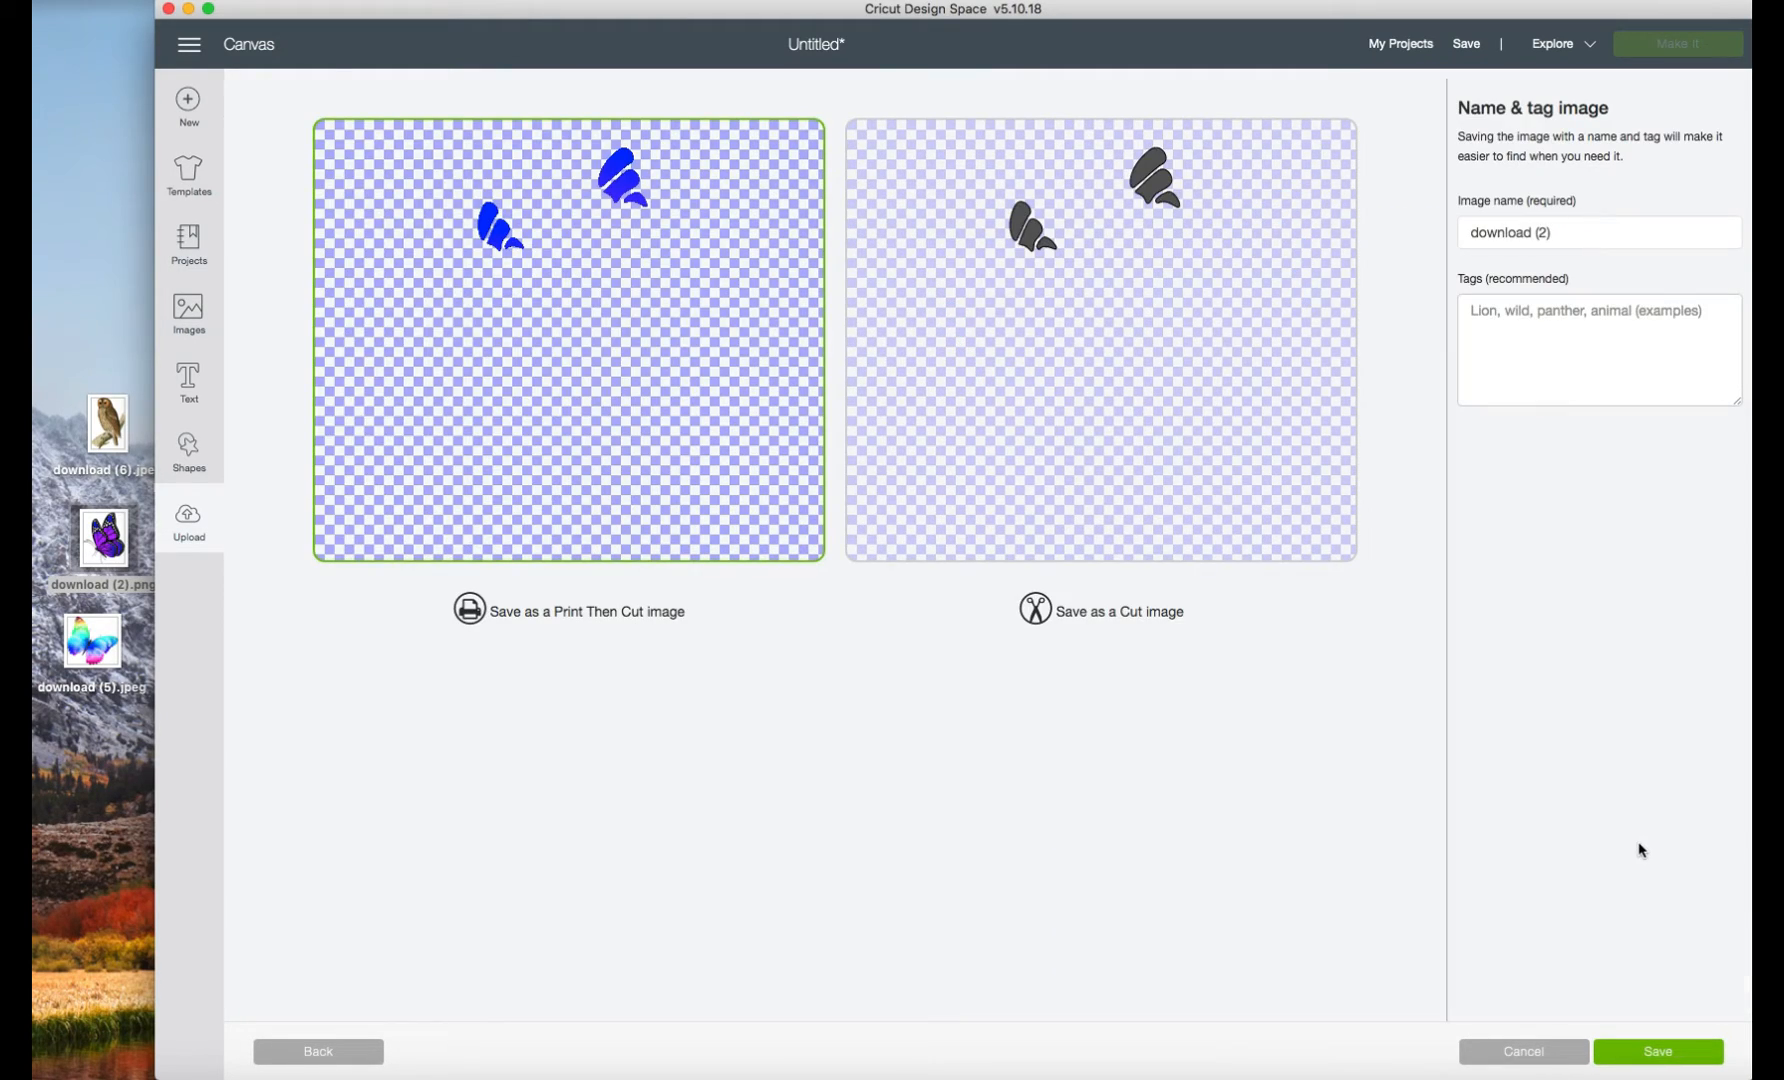
Save the blue wing sections as a Cut image named "Top Section Wings" with the tag "butterfly".
{"action": "left_click", "coordinate": [1219, 402]}
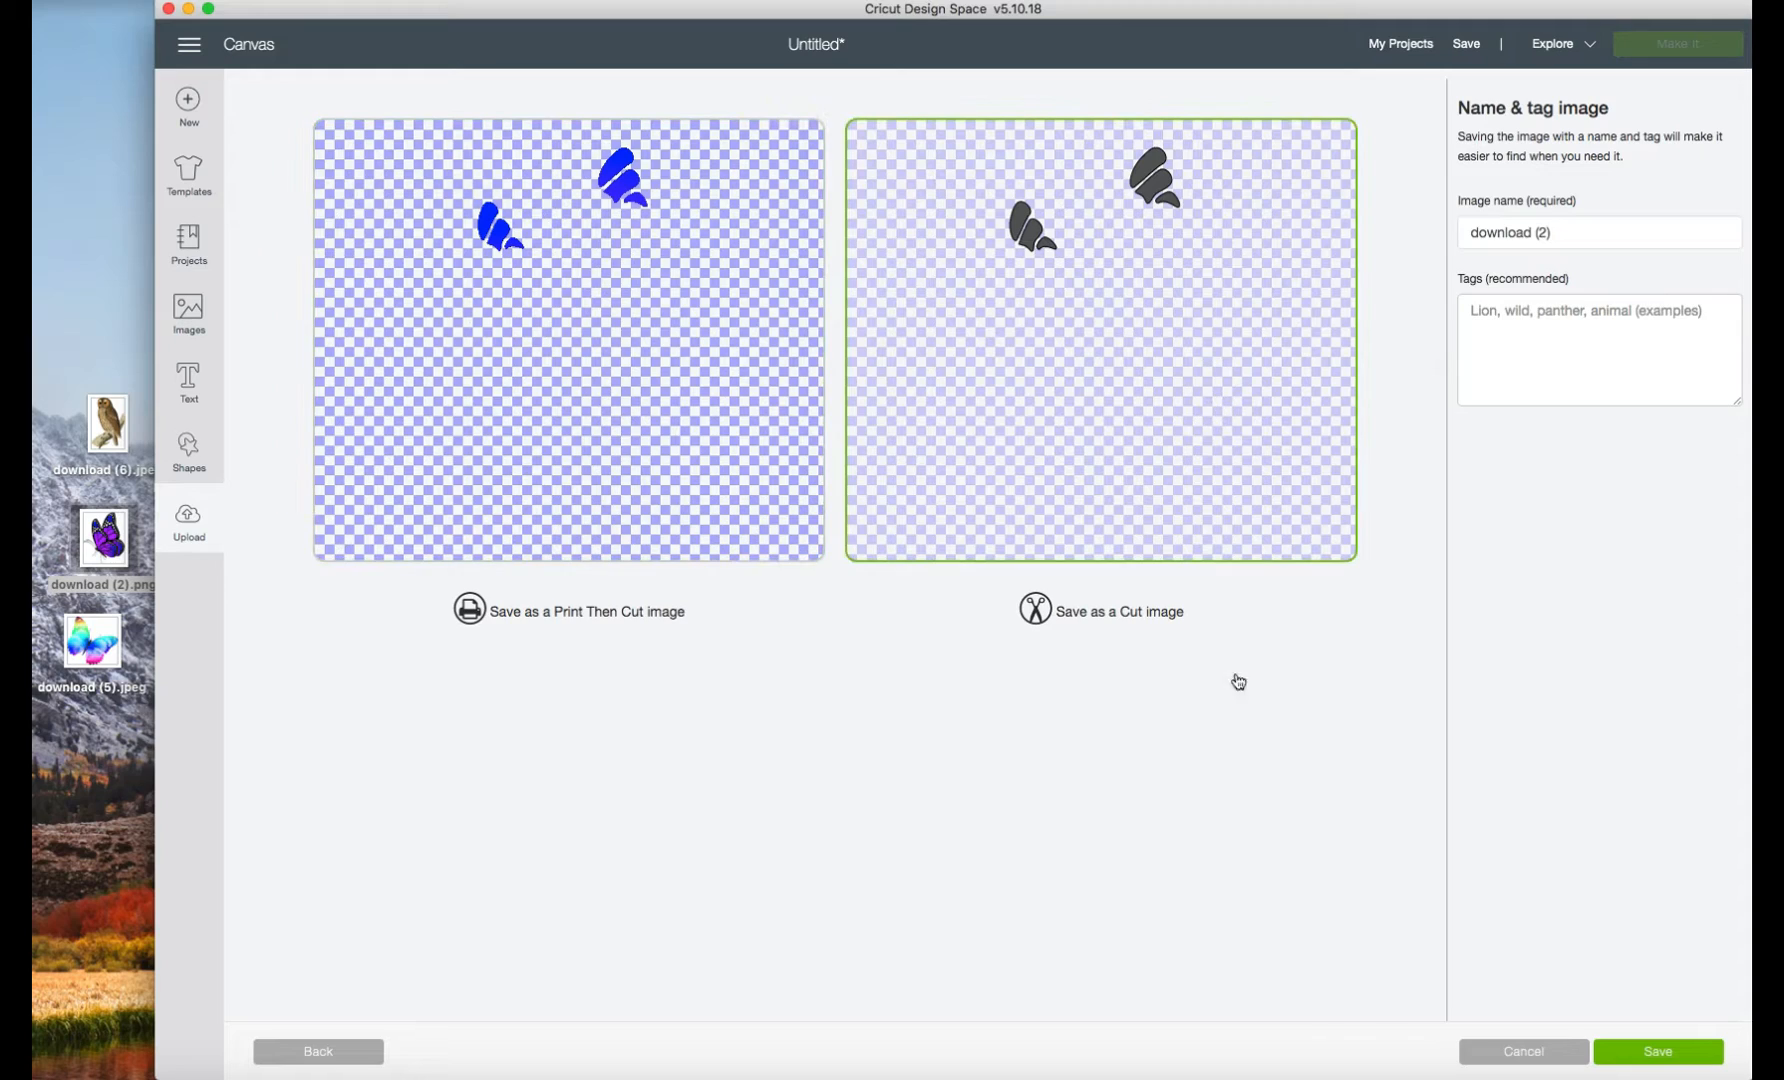
{"action": "left_click_drag", "start_coordinate": [1649, 232], "coordinate": [1408, 234]}
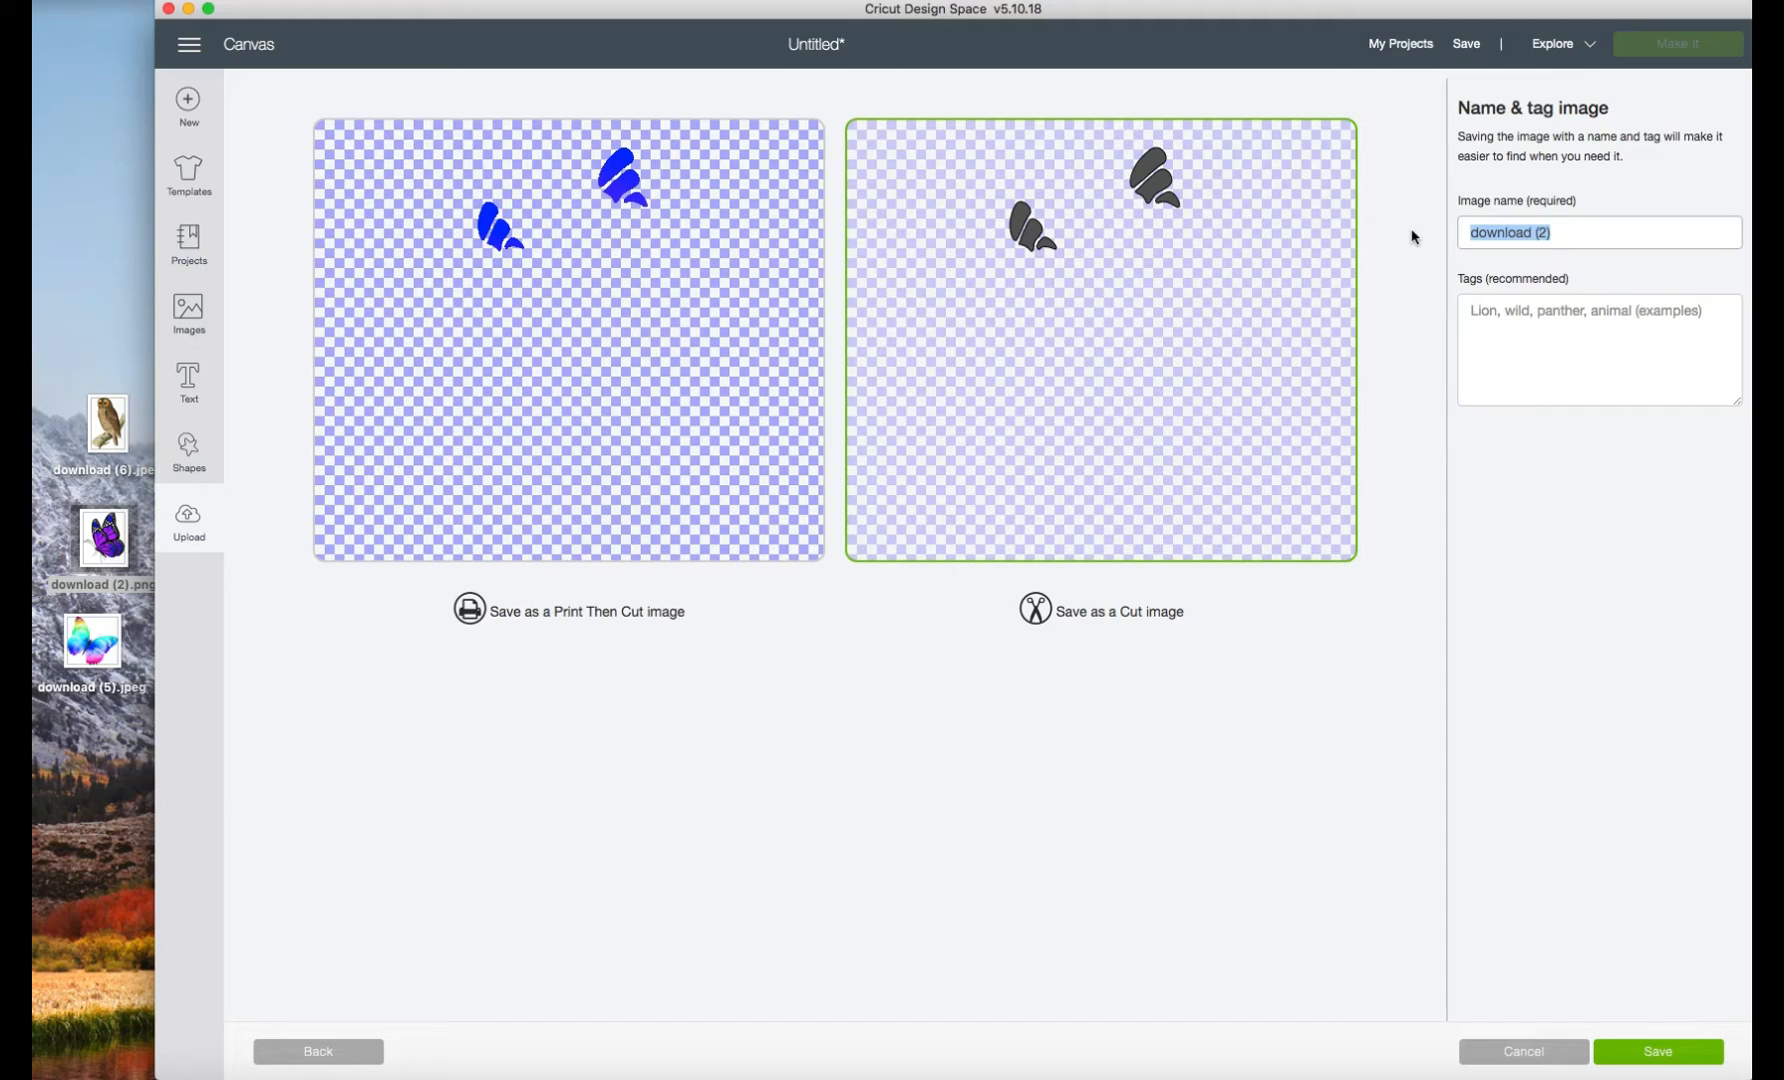
{"action": "type", "text": "Top Section Wings"}
{"action": "left_click", "coordinate": [1629, 313]}
{"action": "type", "text": "butterfly"}
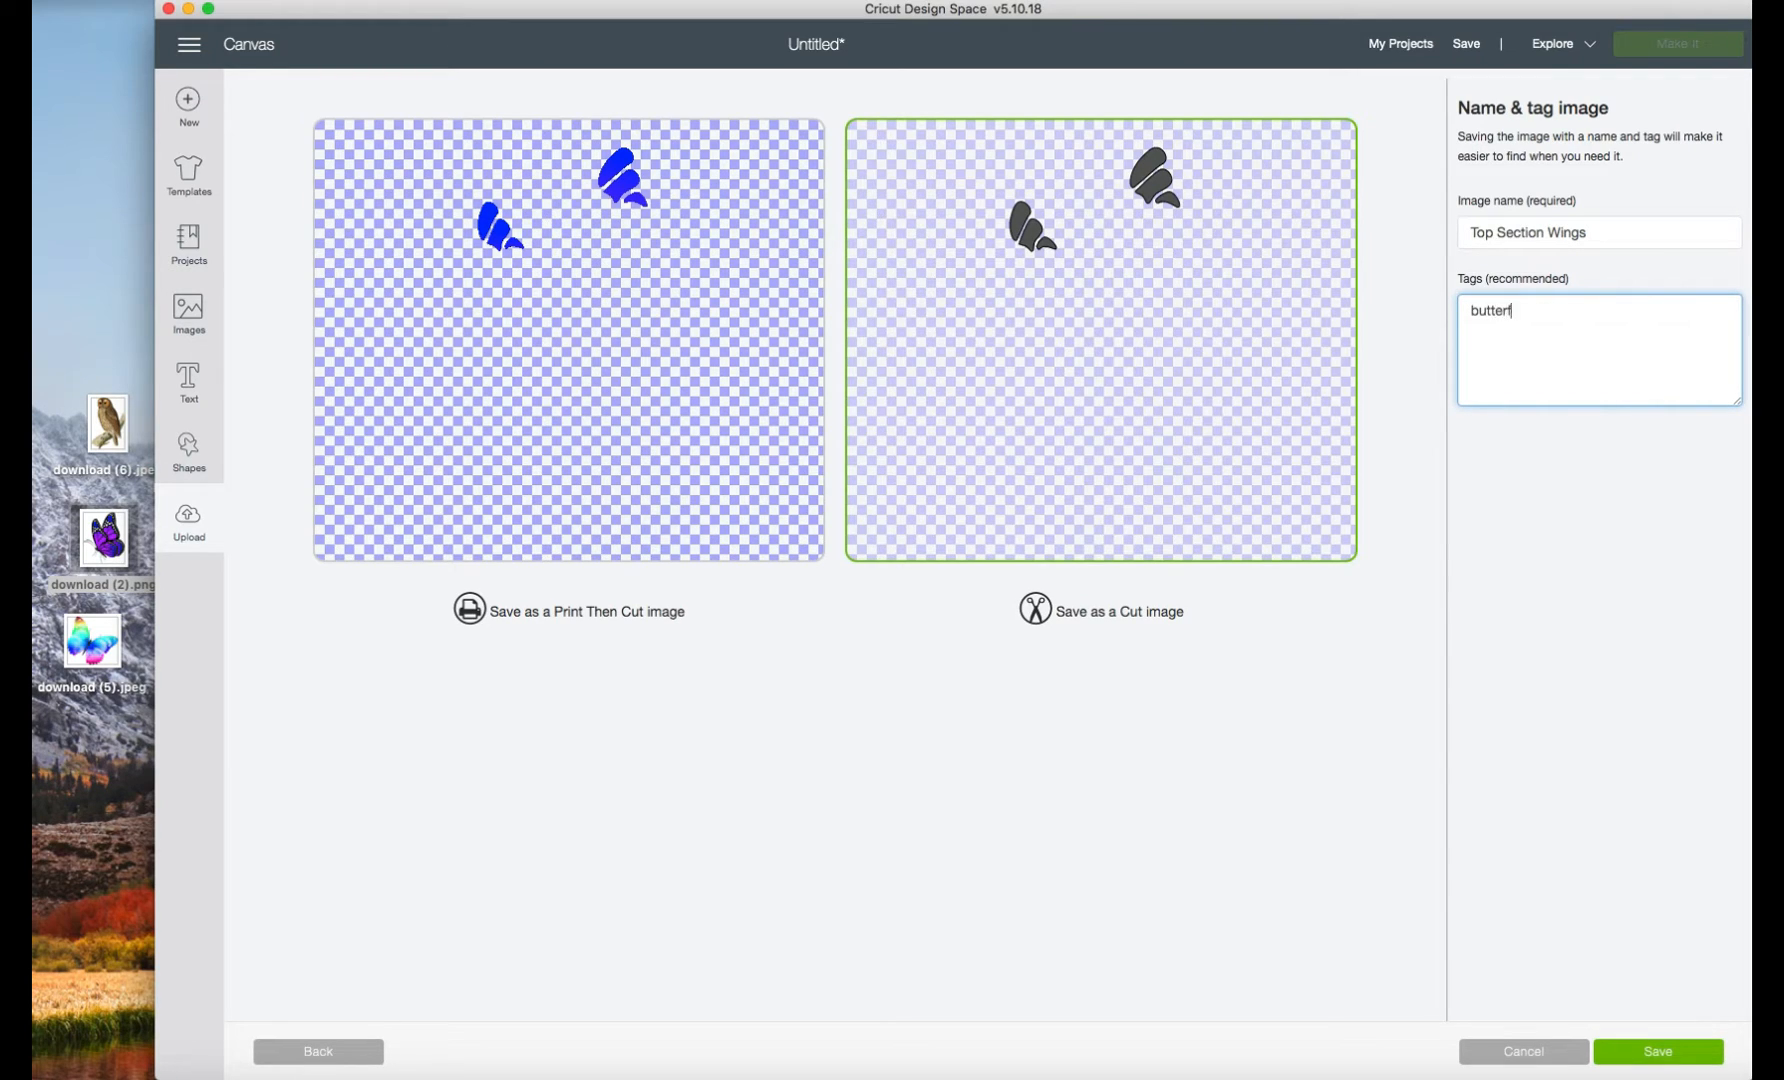
{"action": "left_click", "coordinate": [1706, 1055]}
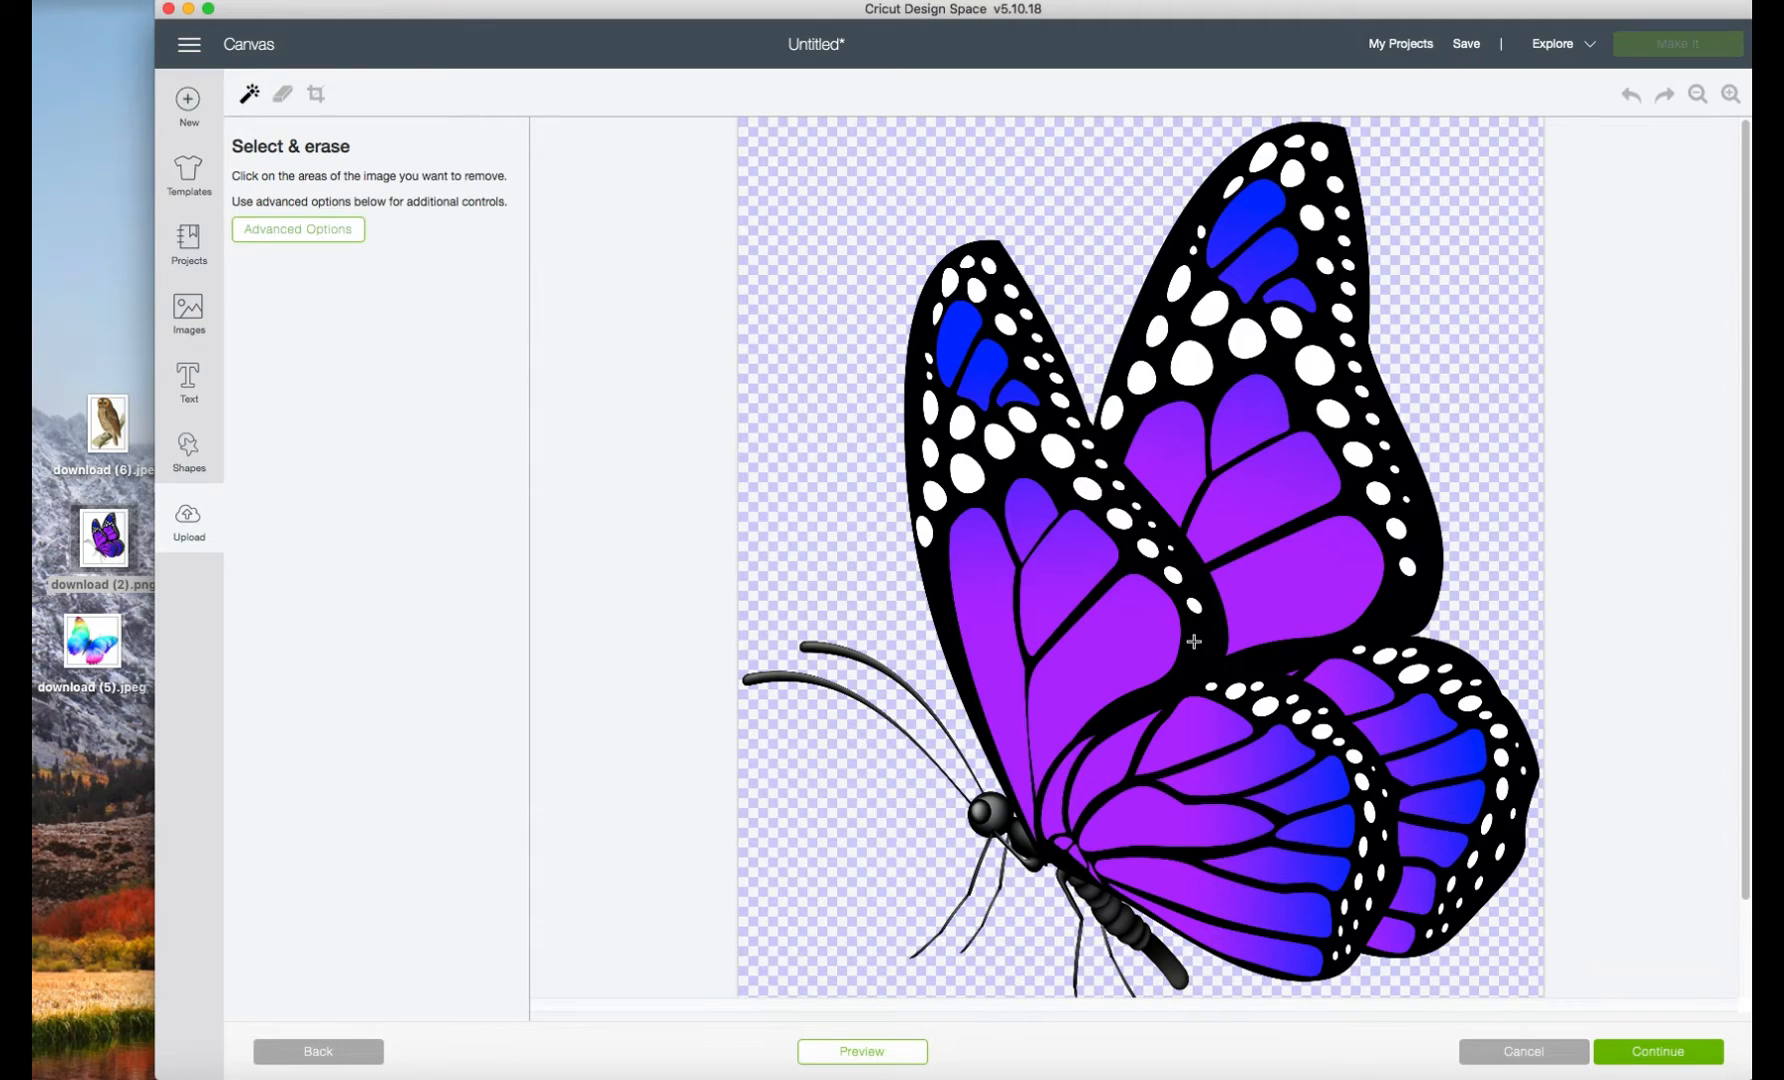
Erase the body, legs, antennae and inner purple wing areas of the full butterfly, keeping the dotted wing borders.
{"action": "scroll", "coordinate": [1194, 641], "scroll_direction": "down", "scroll_amount": 2}
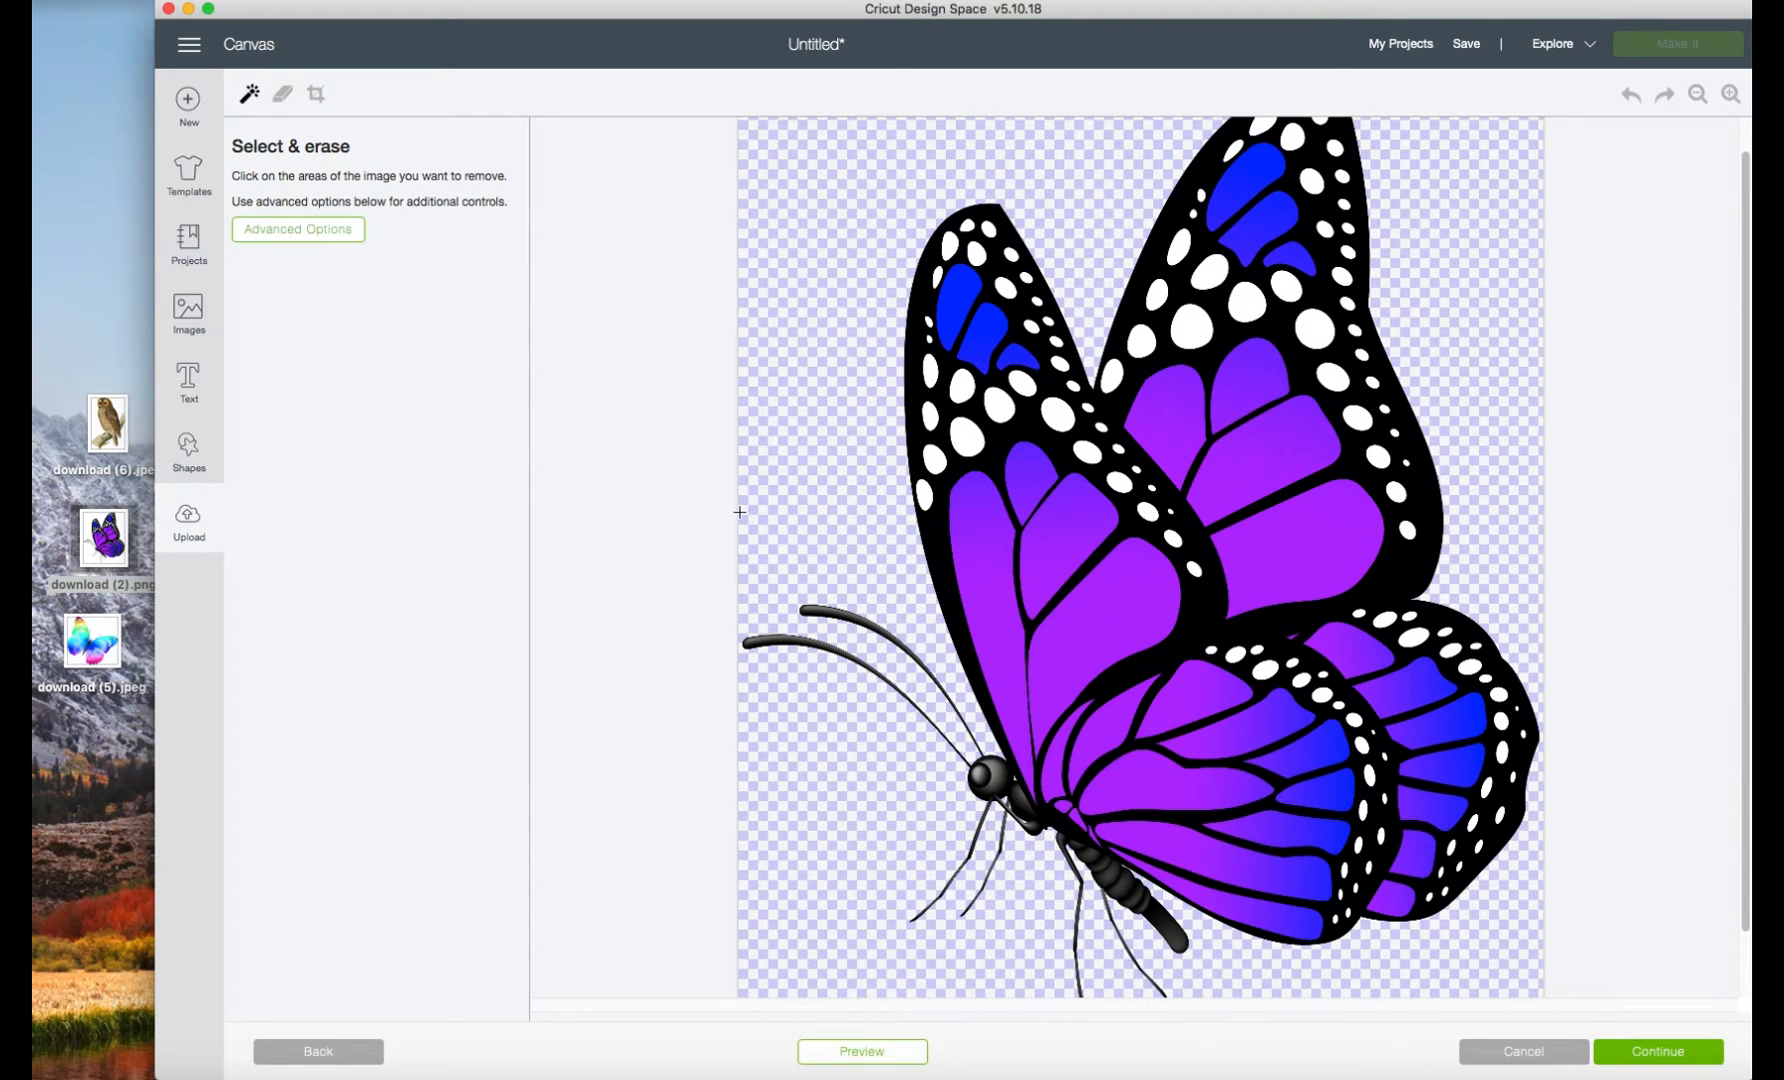
{"action": "left_click", "coordinate": [283, 94]}
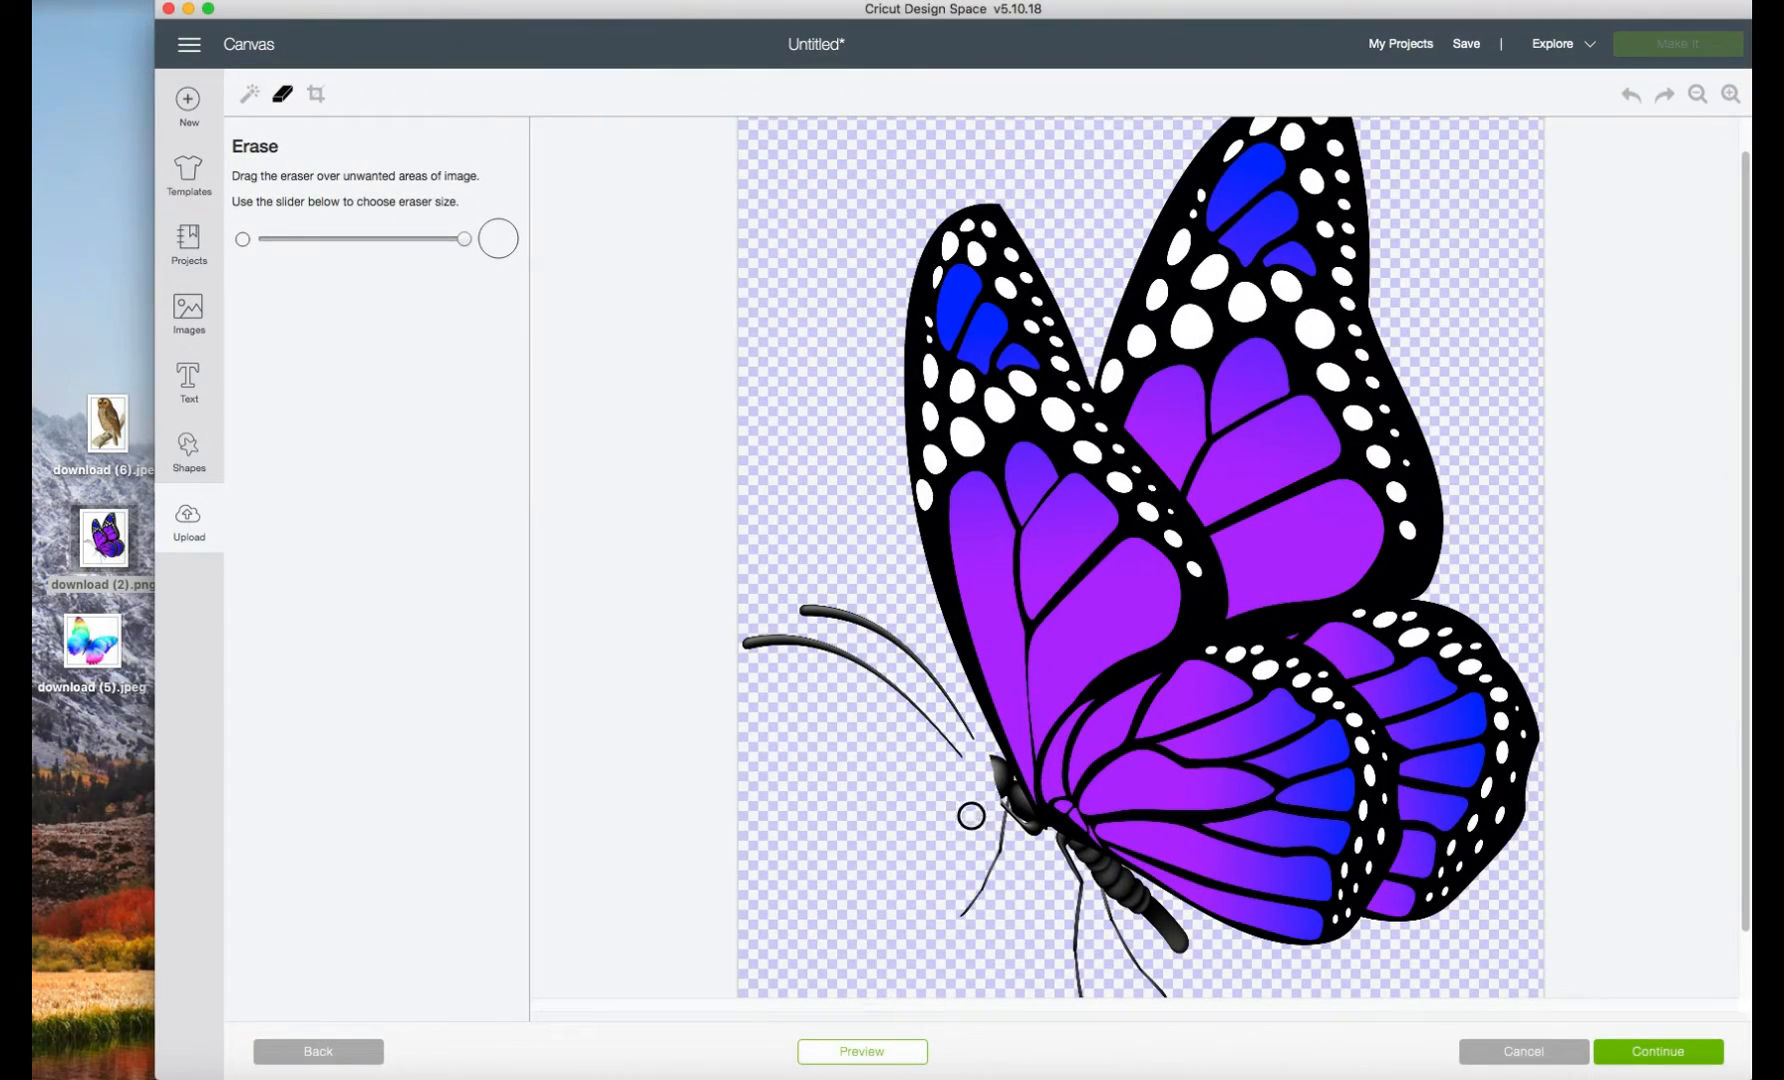
{"action": "mouse_move", "coordinate": [972, 813]}
{"action": "left_mouse_down"}
{"action": "mouse_move", "coordinate": [1100, 982]}
{"action": "mouse_move", "coordinate": [1060, 790]}
{"action": "mouse_move", "coordinate": [1109, 844]}
{"action": "mouse_move", "coordinate": [1181, 872]}
{"action": "mouse_move", "coordinate": [1055, 753]}
{"action": "mouse_move", "coordinate": [1123, 856]}
{"action": "mouse_move", "coordinate": [1029, 732]}
{"action": "mouse_move", "coordinate": [1161, 836]}
{"action": "mouse_move", "coordinate": [911, 712]}
{"action": "mouse_move", "coordinate": [749, 571]}
{"action": "mouse_move", "coordinate": [963, 657]}
{"action": "mouse_move", "coordinate": [802, 533]}
{"action": "mouse_move", "coordinate": [1022, 624]}
{"action": "mouse_move", "coordinate": [1094, 538]}
{"action": "mouse_move", "coordinate": [1036, 692]}
{"action": "mouse_move", "coordinate": [1155, 808]}
{"action": "mouse_move", "coordinate": [1041, 661]}
{"action": "mouse_move", "coordinate": [1167, 780]}
{"action": "mouse_move", "coordinate": [1064, 640]}
{"action": "mouse_move", "coordinate": [1196, 764]}
{"action": "mouse_move", "coordinate": [1090, 628]}
{"action": "mouse_move", "coordinate": [1212, 741]}
{"action": "mouse_move", "coordinate": [1099, 604]}
{"action": "mouse_move", "coordinate": [1245, 718]}
{"action": "mouse_move", "coordinate": [1119, 588]}
{"action": "mouse_move", "coordinate": [1263, 676]}
{"action": "mouse_move", "coordinate": [1115, 578]}
{"action": "mouse_move", "coordinate": [1256, 639]}
{"action": "mouse_move", "coordinate": [1170, 587]}
{"action": "mouse_move", "coordinate": [1164, 519]}
{"action": "mouse_move", "coordinate": [1168, 550]}
{"action": "mouse_move", "coordinate": [1073, 415]}
{"action": "mouse_move", "coordinate": [1126, 460]}
{"action": "mouse_move", "coordinate": [1121, 558]}
{"action": "mouse_move", "coordinate": [1093, 449]}
{"action": "mouse_move", "coordinate": [1044, 381]}
{"action": "mouse_move", "coordinate": [984, 398]}
{"action": "mouse_move", "coordinate": [946, 454]}
{"action": "mouse_move", "coordinate": [947, 544]}
{"action": "mouse_move", "coordinate": [993, 648]}
{"action": "mouse_move", "coordinate": [946, 496]}
{"action": "mouse_move", "coordinate": [1004, 594]}
{"action": "mouse_move", "coordinate": [1084, 516]}
{"action": "mouse_move", "coordinate": [1037, 544]}
{"action": "mouse_move", "coordinate": [1040, 474]}
{"action": "mouse_move", "coordinate": [988, 536]}
{"action": "mouse_move", "coordinate": [1000, 432]}
{"action": "mouse_move", "coordinate": [1058, 428]}
{"action": "left_mouse_up"}
{"action": "scroll", "coordinate": [1053, 900], "scroll_direction": "down", "scroll_amount": 1}
{"action": "mouse_move", "coordinate": [1265, 630]}
{"action": "left_mouse_down"}
{"action": "mouse_move", "coordinate": [1313, 655]}
{"action": "mouse_move", "coordinate": [1339, 707]}
{"action": "mouse_move", "coordinate": [1284, 863]}
{"action": "mouse_move", "coordinate": [1237, 833]}
{"action": "mouse_move", "coordinate": [1253, 816]}
{"action": "mouse_move", "coordinate": [1234, 798]}
{"action": "mouse_move", "coordinate": [1287, 811]}
{"action": "mouse_move", "coordinate": [1298, 796]}
{"action": "mouse_move", "coordinate": [1243, 731]}
{"action": "mouse_move", "coordinate": [1274, 661]}
{"action": "left_mouse_up"}
{"action": "mouse_move", "coordinate": [1187, 554]}
{"action": "left_mouse_down"}
{"action": "mouse_move", "coordinate": [1352, 589]}
{"action": "mouse_move", "coordinate": [1392, 640]}
{"action": "mouse_move", "coordinate": [1408, 721]}
{"action": "mouse_move", "coordinate": [1388, 839]}
{"action": "mouse_move", "coordinate": [1422, 736]}
{"action": "mouse_move", "coordinate": [1407, 631]}
{"action": "mouse_move", "coordinate": [1324, 559]}
{"action": "mouse_move", "coordinate": [1366, 503]}
{"action": "mouse_move", "coordinate": [1348, 412]}
{"action": "mouse_move", "coordinate": [1367, 440]}
{"action": "mouse_move", "coordinate": [1290, 308]}
{"action": "mouse_move", "coordinate": [1309, 352]}
{"action": "mouse_move", "coordinate": [1220, 283]}
{"action": "mouse_move", "coordinate": [1166, 304]}
{"action": "mouse_move", "coordinate": [1143, 361]}
{"action": "mouse_move", "coordinate": [1225, 496]}
{"action": "mouse_move", "coordinate": [1316, 559]}
{"action": "mouse_move", "coordinate": [1296, 544]}
{"action": "mouse_move", "coordinate": [1362, 472]}
{"action": "mouse_move", "coordinate": [1355, 440]}
{"action": "mouse_move", "coordinate": [1298, 390]}
{"action": "mouse_move", "coordinate": [1260, 490]}
{"action": "mouse_move", "coordinate": [1152, 361]}
{"action": "mouse_move", "coordinate": [1254, 488]}
{"action": "mouse_move", "coordinate": [1294, 448]}
{"action": "mouse_move", "coordinate": [1275, 329]}
{"action": "mouse_move", "coordinate": [1239, 356]}
{"action": "mouse_move", "coordinate": [1254, 368]}
{"action": "mouse_move", "coordinate": [1209, 306]}
{"action": "mouse_move", "coordinate": [1217, 358]}
{"action": "mouse_move", "coordinate": [1175, 340]}
{"action": "left_mouse_up"}
{"action": "scroll", "coordinate": [1275, 479], "scroll_direction": "up", "scroll_amount": 2}
Remove the black backgrounds of the upper and lower wing borders with the Select & erase tool.
{"action": "left_click", "coordinate": [249, 93]}
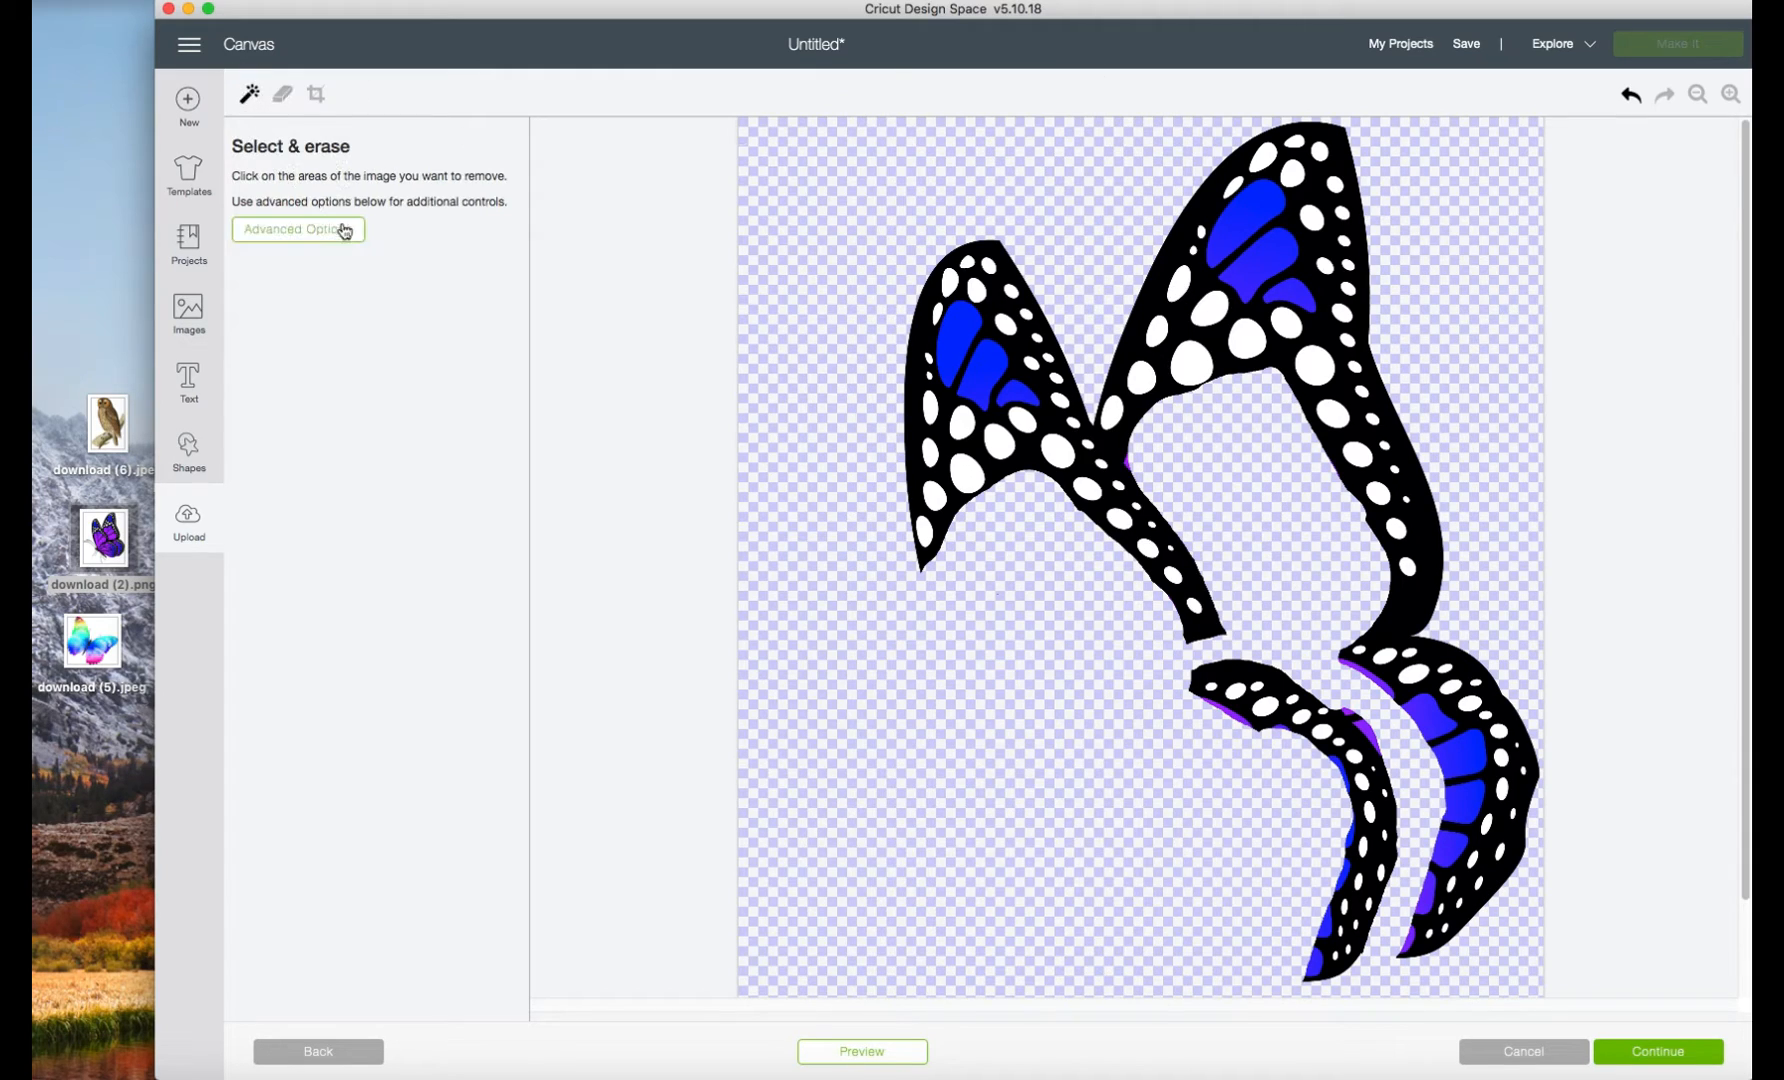
{"action": "left_click", "coordinate": [1414, 514]}
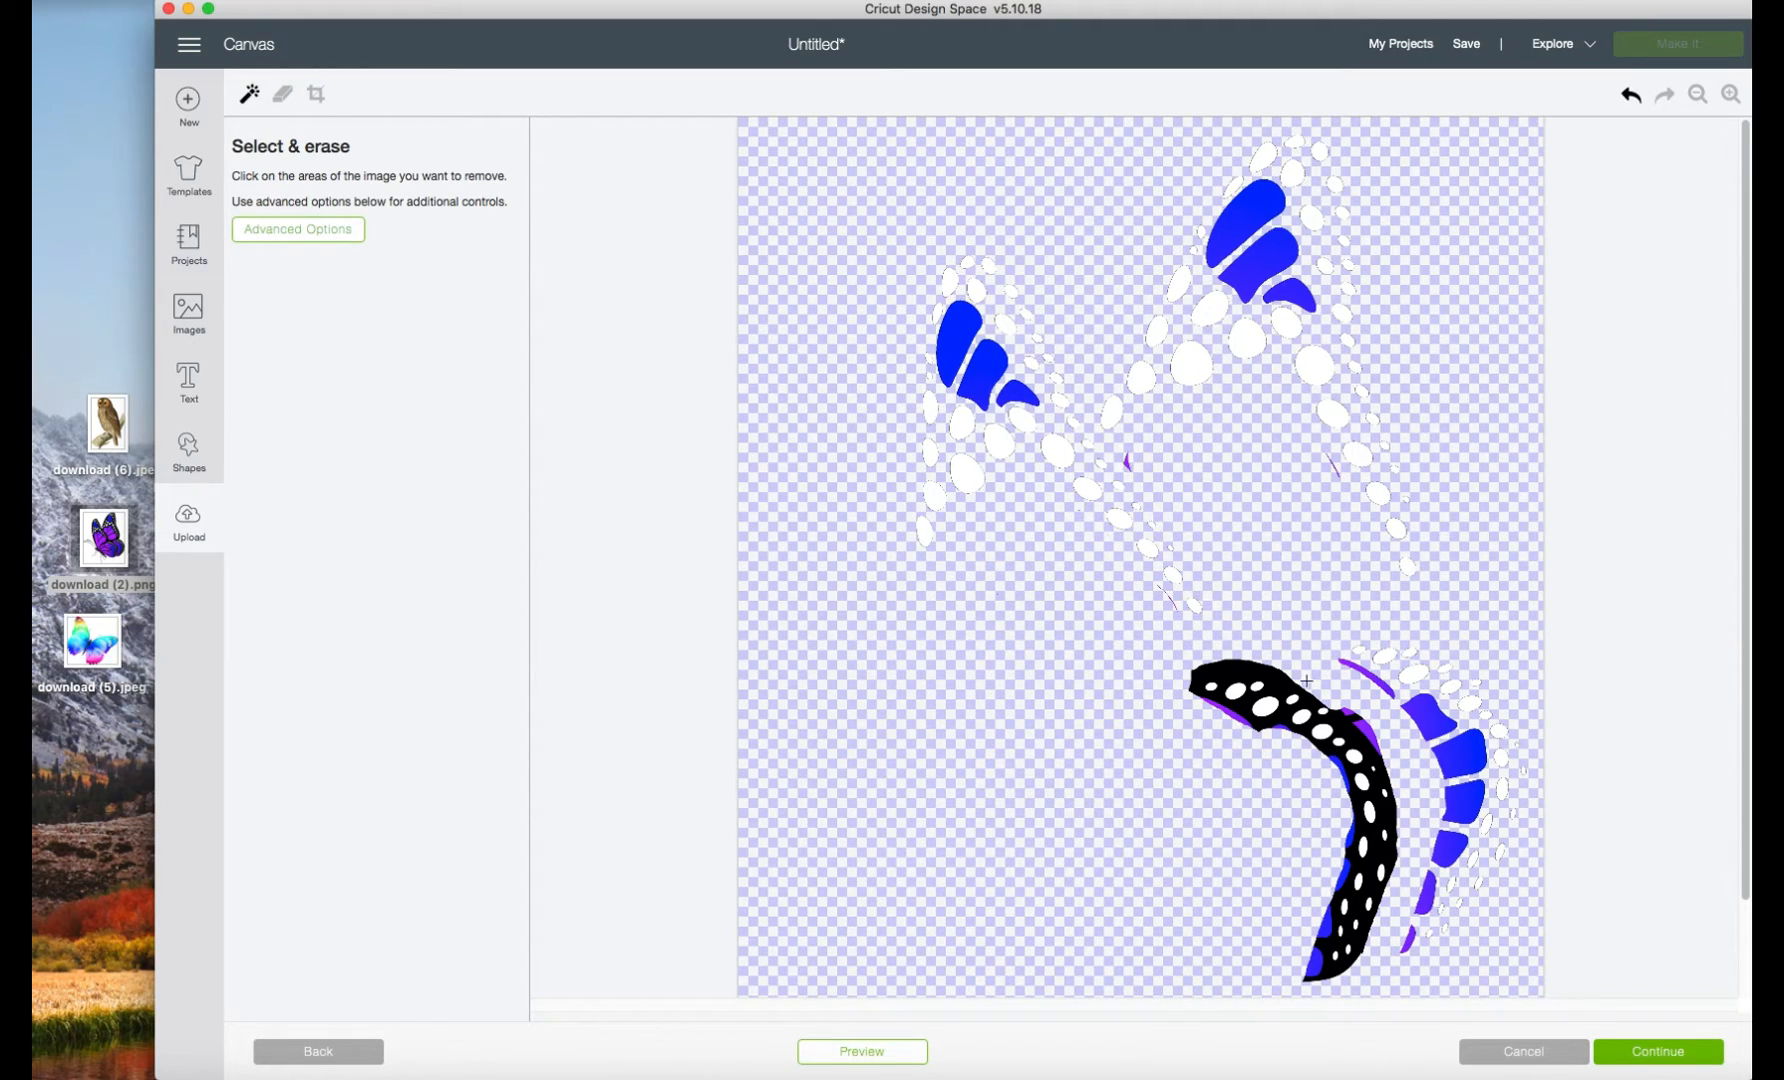
{"action": "left_click", "coordinate": [1257, 668]}
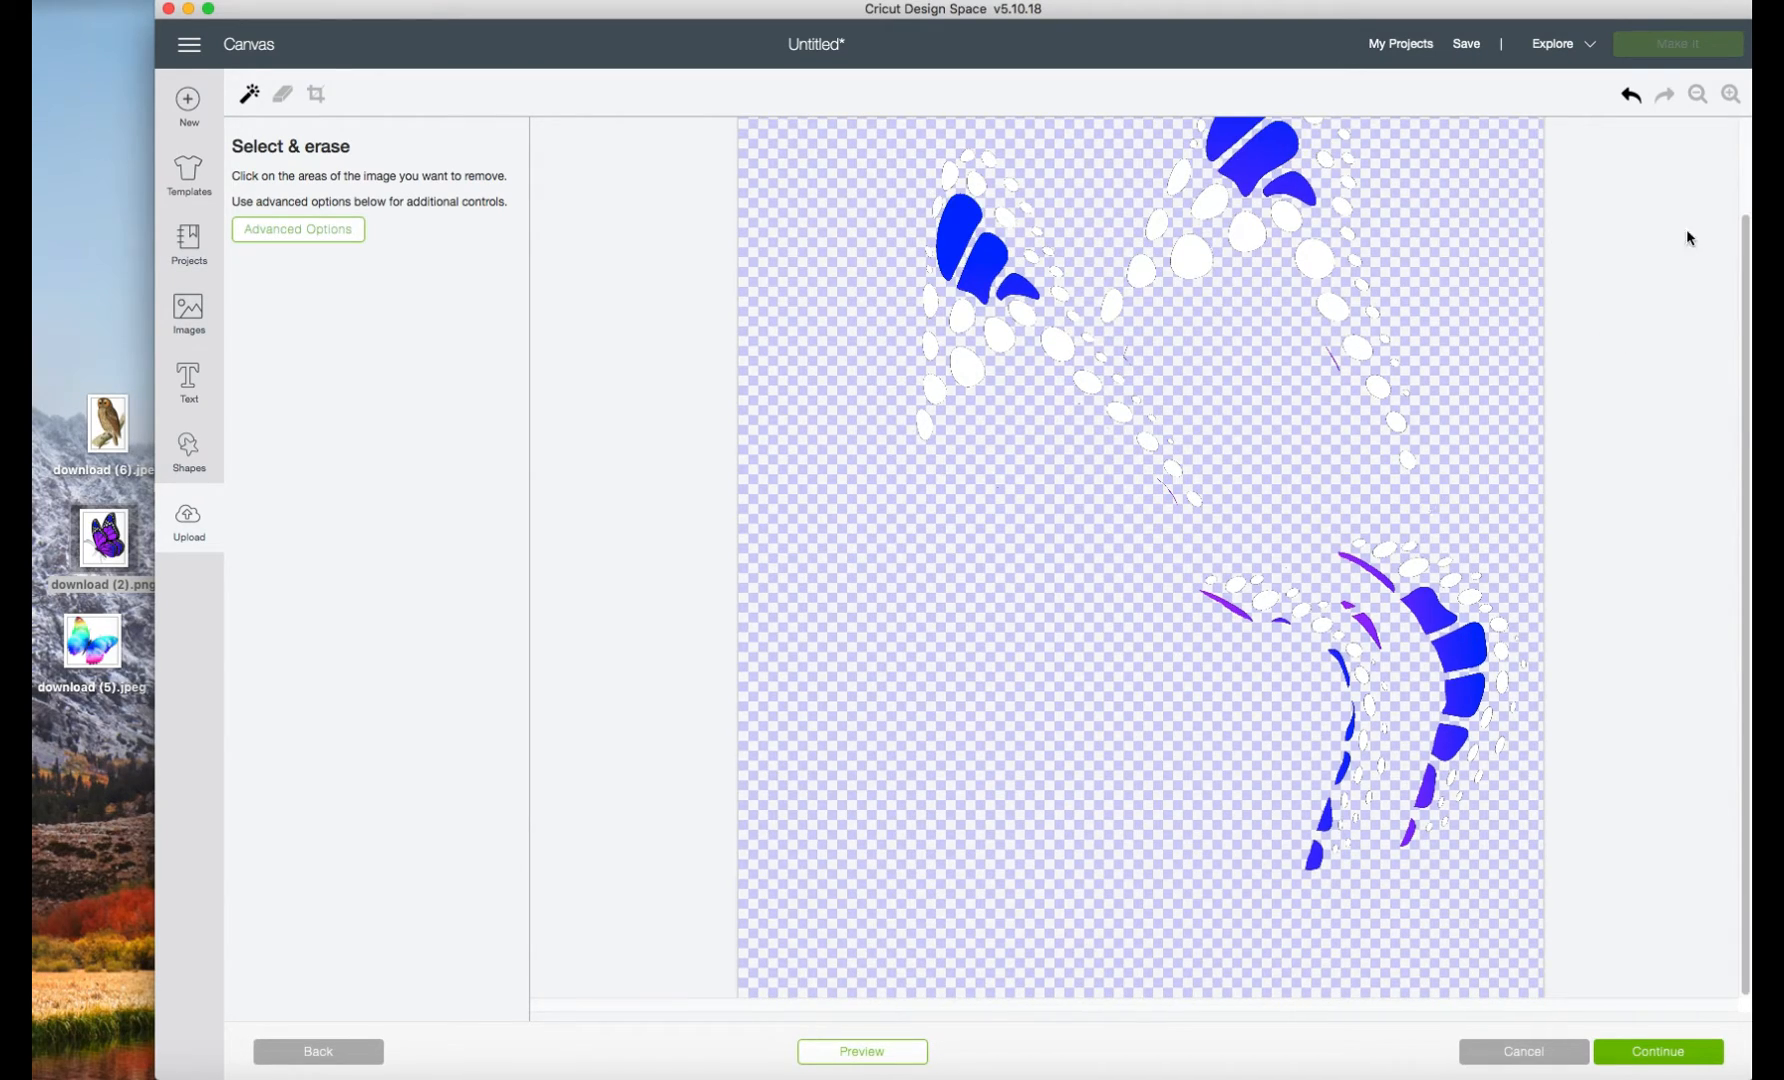
Erase the three blue shapes in the front upper wing tip at close zoom with a smaller eraser.
{"action": "left_click", "coordinate": [1731, 94]}
{"action": "left_click", "coordinate": [1731, 94]}
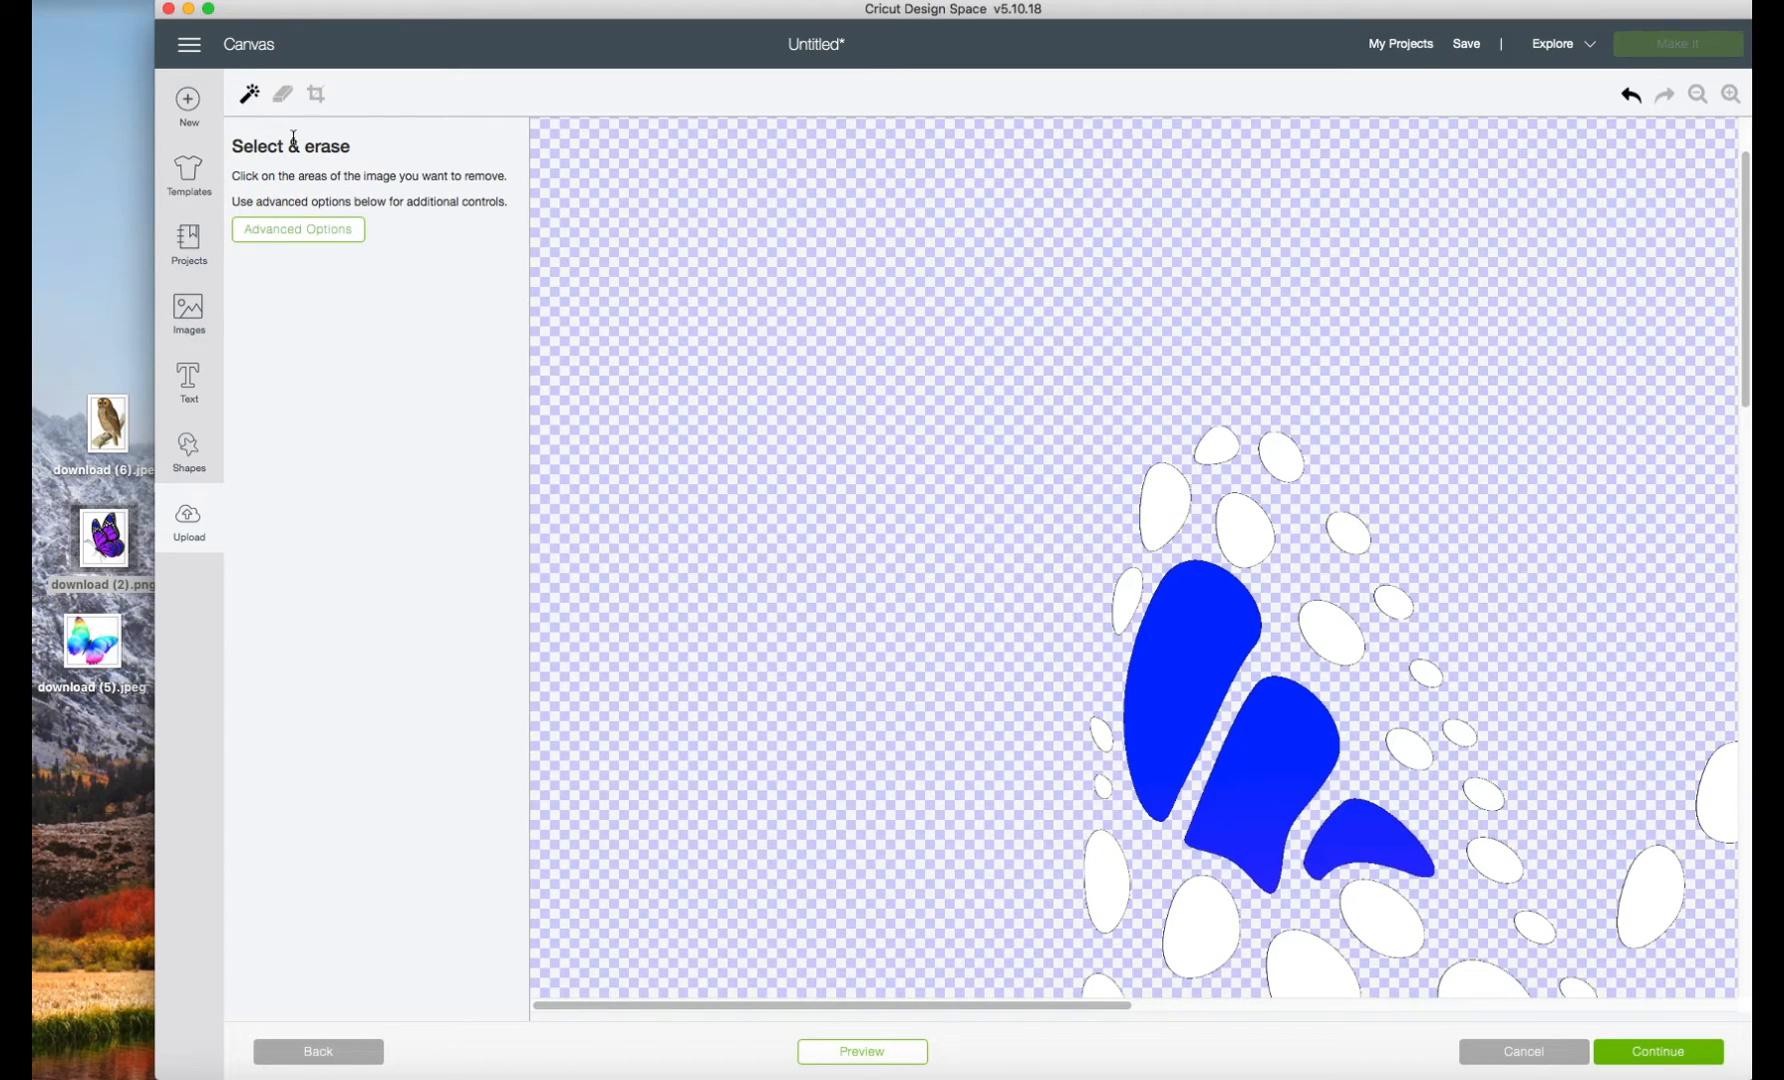
{"action": "left_click", "coordinate": [283, 94]}
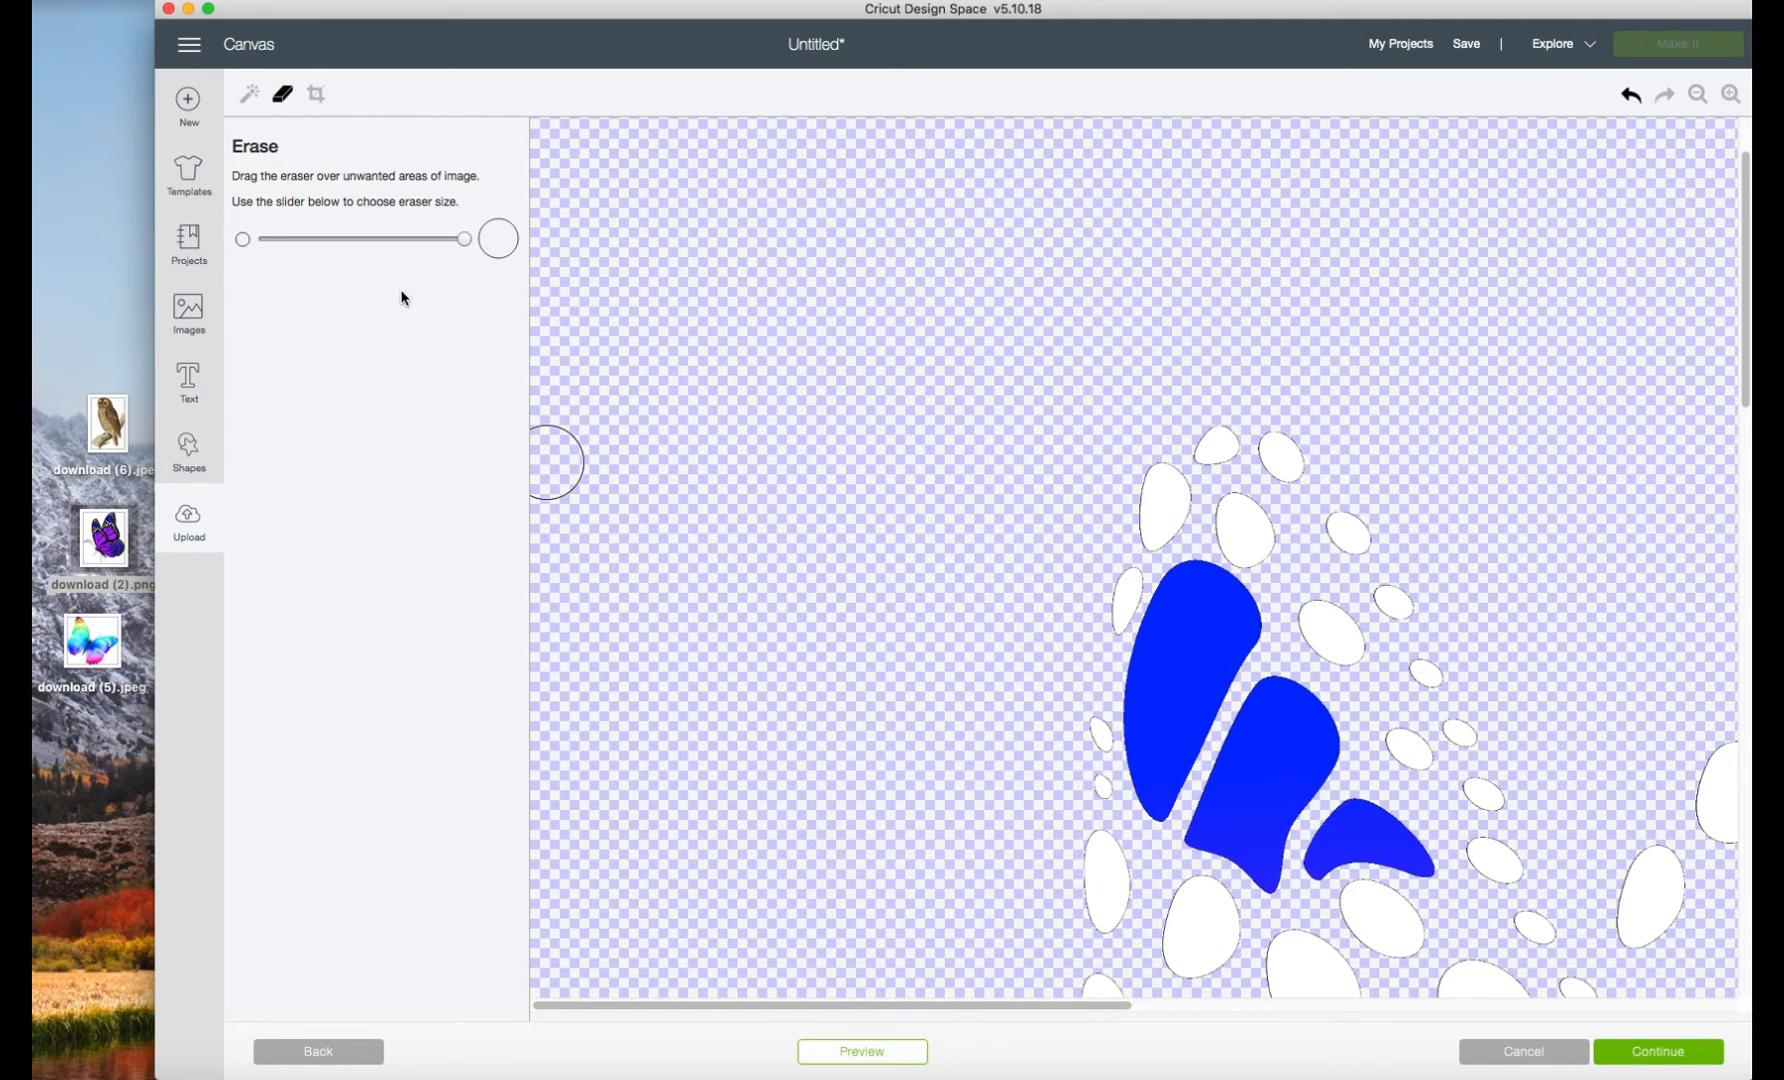
{"action": "left_click_drag", "start_coordinate": [464, 239], "coordinate": [358, 239]}
{"action": "mouse_move", "coordinate": [1153, 707]}
{"action": "left_mouse_down"}
{"action": "mouse_move", "coordinate": [1155, 812]}
{"action": "mouse_move", "coordinate": [1163, 617]}
{"action": "mouse_move", "coordinate": [1193, 570]}
{"action": "mouse_move", "coordinate": [1238, 645]}
{"action": "mouse_move", "coordinate": [1179, 613]}
{"action": "mouse_move", "coordinate": [1298, 689]}
{"action": "mouse_move", "coordinate": [1256, 866]}
{"action": "mouse_move", "coordinate": [1207, 793]}
{"action": "mouse_move", "coordinate": [1246, 677]}
{"action": "mouse_move", "coordinate": [1326, 749]}
{"action": "left_mouse_up"}
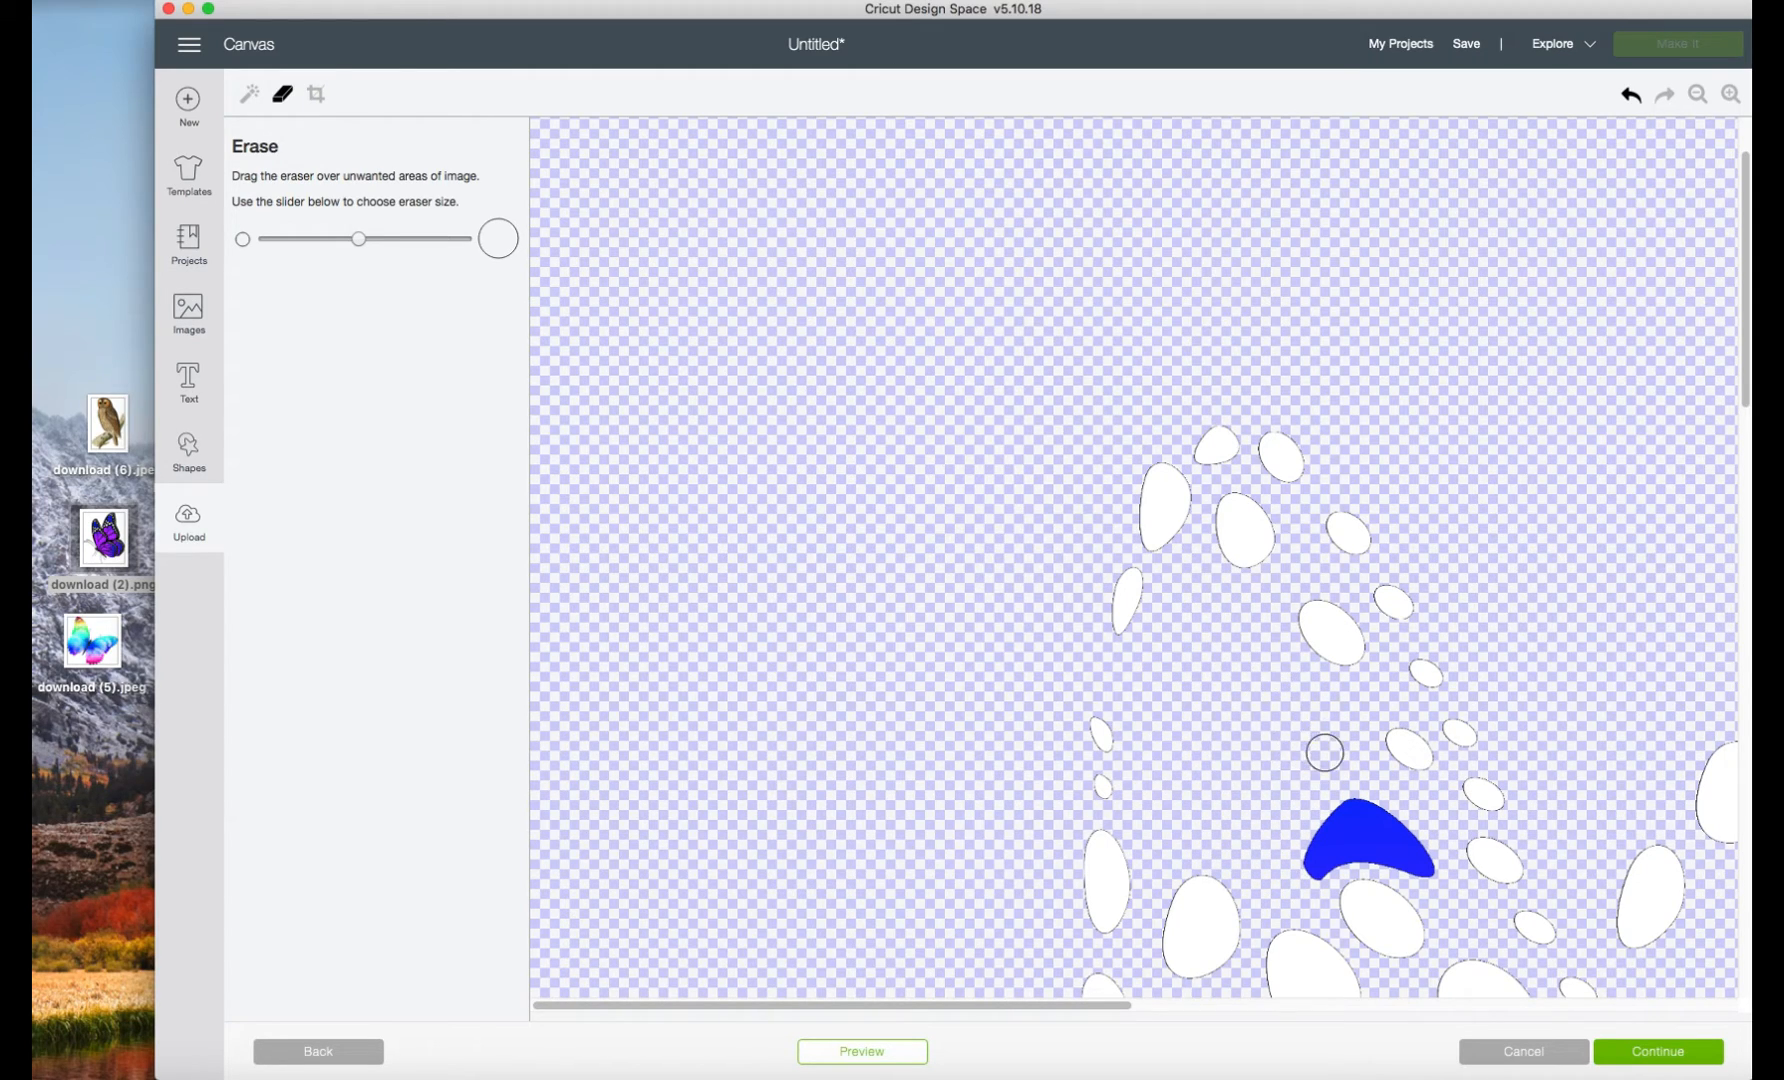
{"action": "mouse_move", "coordinate": [1358, 820]}
{"action": "left_mouse_down"}
{"action": "mouse_move", "coordinate": [1394, 860]}
{"action": "mouse_move", "coordinate": [1402, 839]}
{"action": "mouse_move", "coordinate": [1354, 845]}
{"action": "left_mouse_up"}
Erase the leftover purple and black line fragments around the upper wings' white dots.
{"action": "scroll", "coordinate": [1234, 681], "scroll_direction": "down", "scroll_amount": 4}
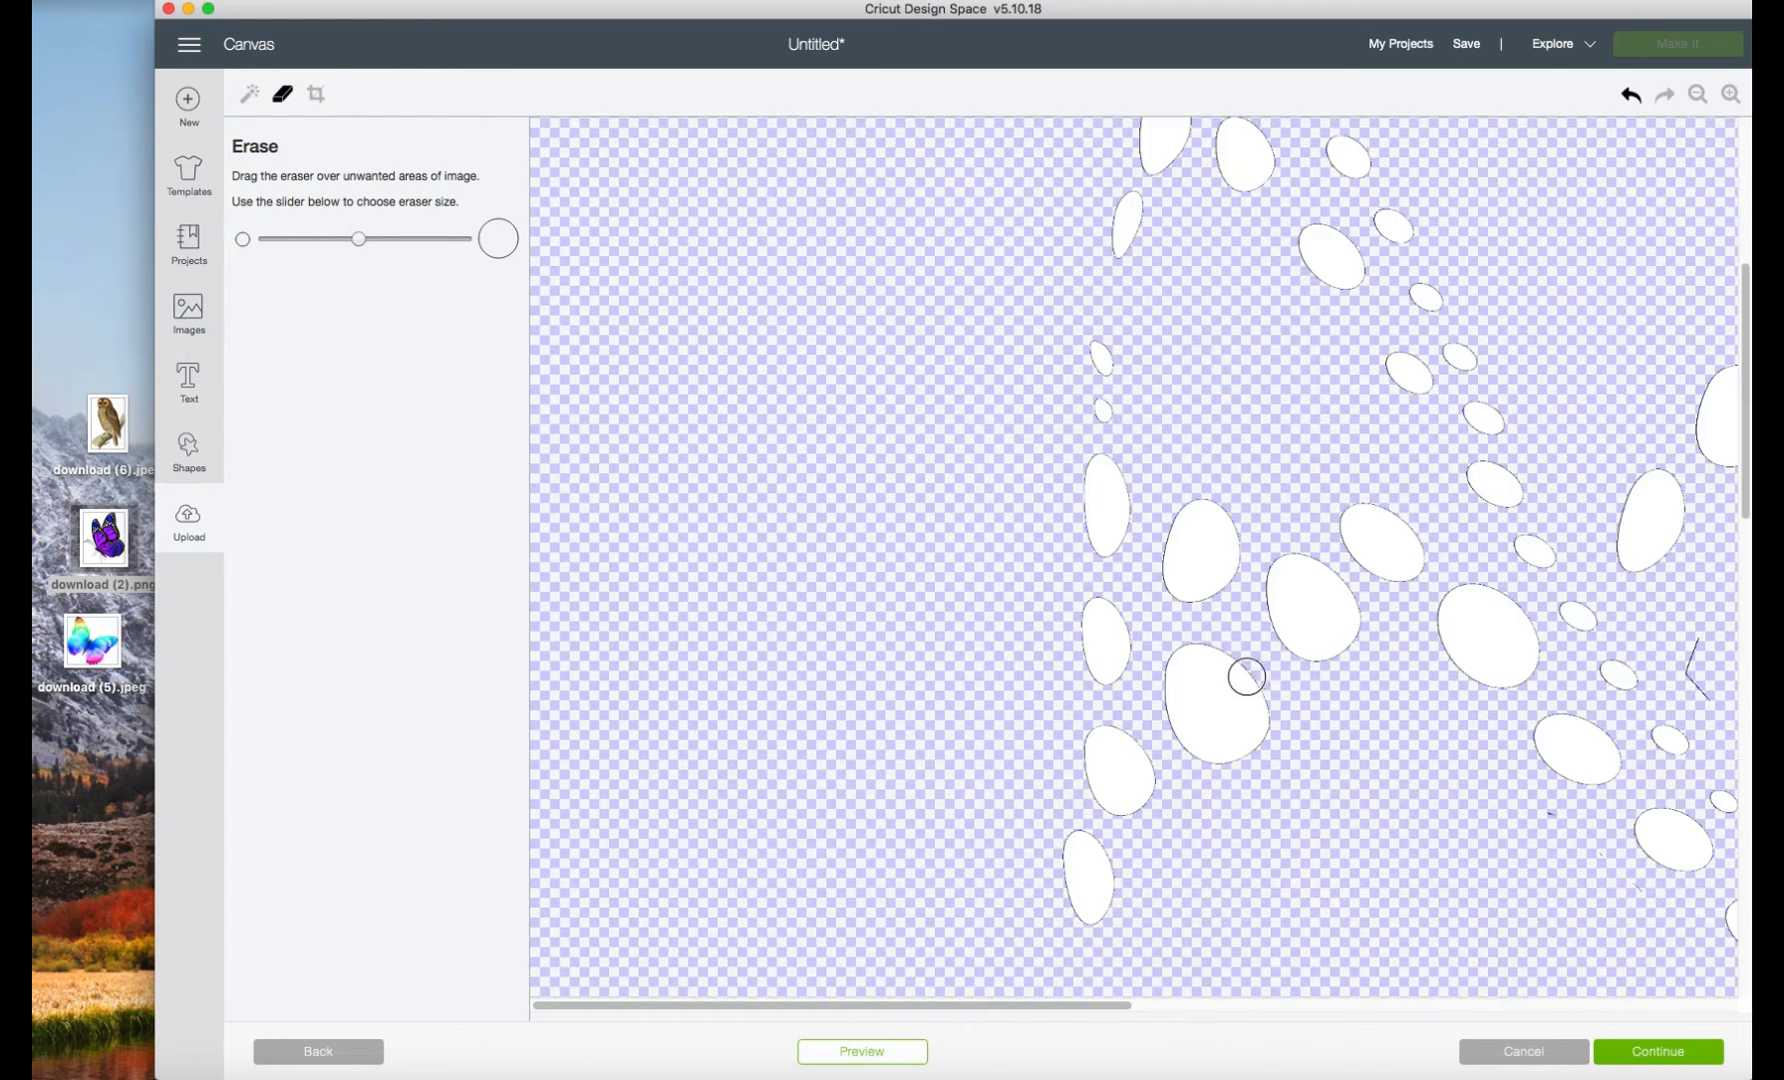
{"action": "scroll", "coordinate": [1423, 853], "scroll_direction": "right", "scroll_amount": 5}
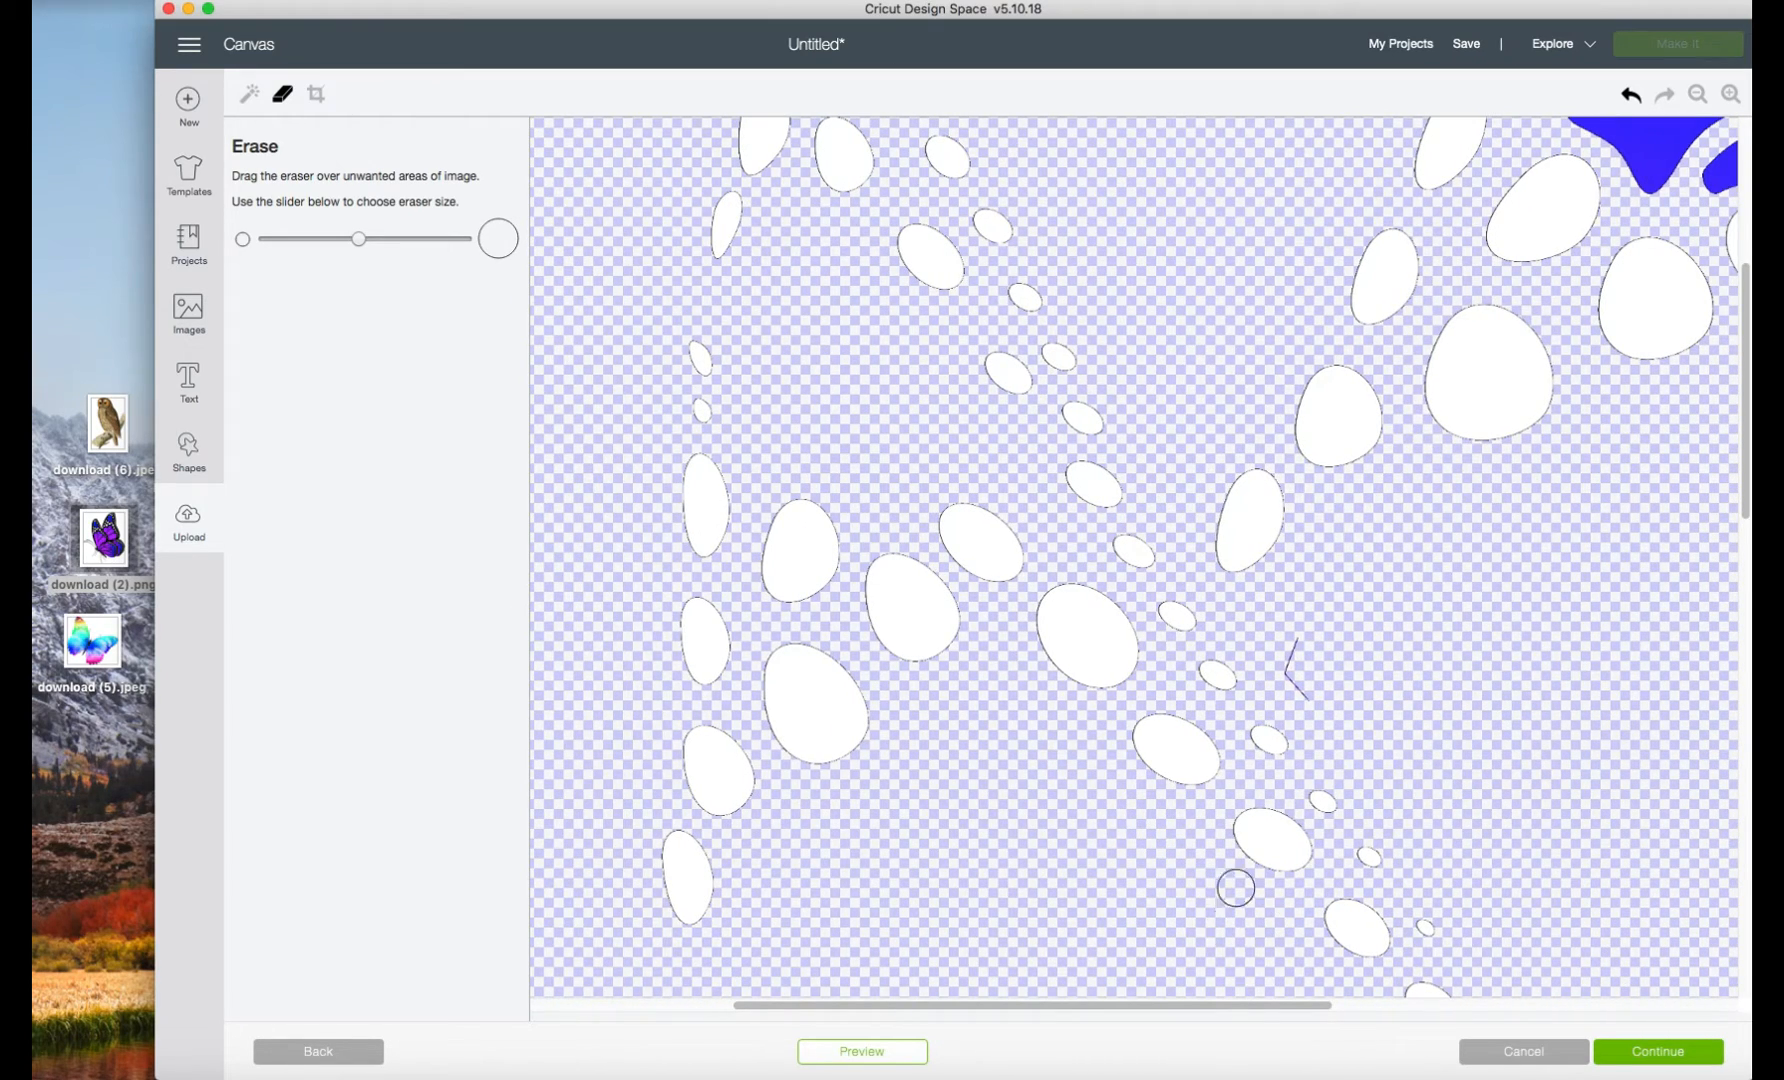
{"action": "left_click_drag", "start_coordinate": [1084, 1005], "coordinate": [1262, 1005]}
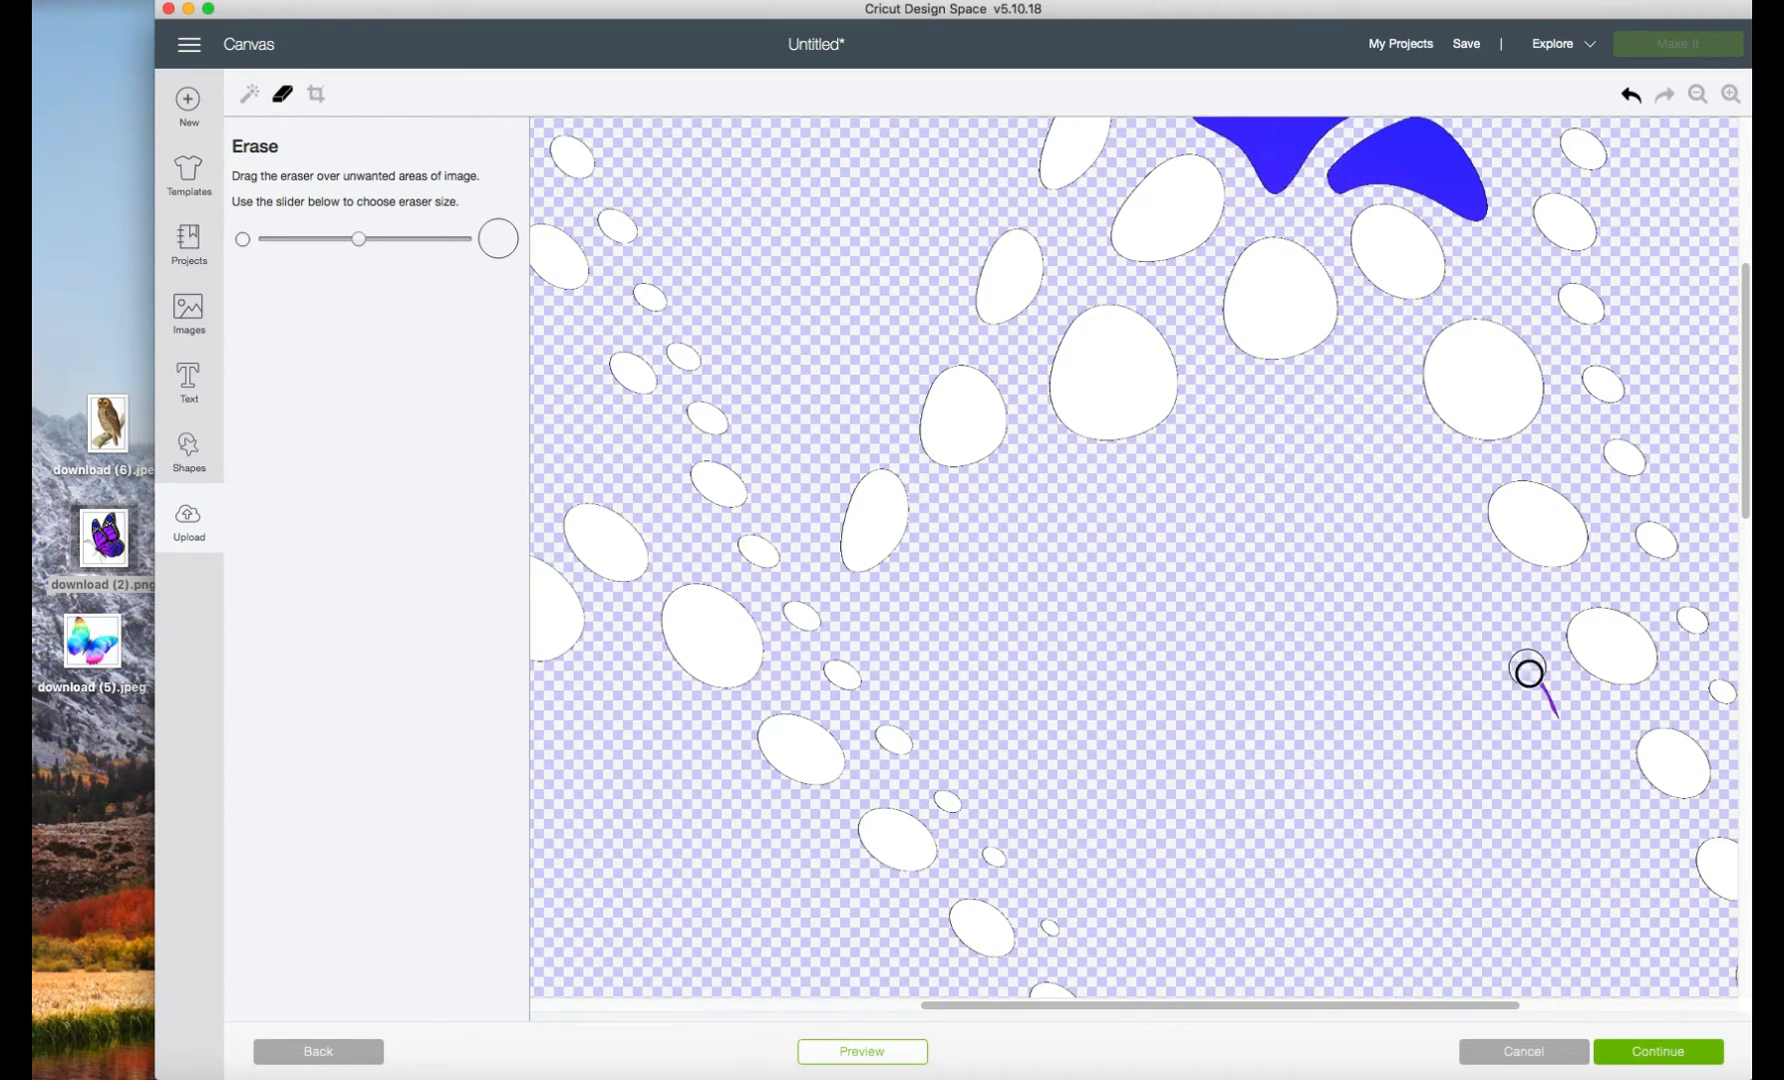
{"action": "scroll", "coordinate": [1265, 763], "scroll_direction": "down", "scroll_amount": 3}
{"action": "left_click_drag", "start_coordinate": [1067, 815], "coordinate": [1004, 740]}
{"action": "left_click_drag", "start_coordinate": [1240, 1006], "coordinate": [1271, 1009]}
Erase the purple and blue slivers along the front lower wing's inner edge, leaving its white dots.
{"action": "scroll", "coordinate": [992, 781], "scroll_direction": "down", "scroll_amount": 5}
{"action": "mouse_move", "coordinate": [1085, 563]}
{"action": "left_mouse_down"}
{"action": "mouse_move", "coordinate": [1318, 661]}
{"action": "mouse_move", "coordinate": [1302, 669]}
{"action": "left_mouse_up"}
{"action": "mouse_move", "coordinate": [1517, 581]}
{"action": "left_mouse_down"}
{"action": "mouse_move", "coordinate": [1619, 729]}
{"action": "mouse_move", "coordinate": [1574, 631]}
{"action": "left_mouse_up"}
{"action": "left_click_drag", "start_coordinate": [1468, 750], "coordinate": [1521, 852]}
{"action": "left_click_drag", "start_coordinate": [1489, 1006], "coordinate": [1561, 1019]}
{"action": "scroll", "coordinate": [1396, 669], "scroll_direction": "down", "scroll_amount": 4}
{"action": "mouse_move", "coordinate": [1397, 669]}
{"action": "left_mouse_down"}
{"action": "mouse_move", "coordinate": [1385, 792]}
{"action": "mouse_move", "coordinate": [1330, 940]}
{"action": "left_mouse_up"}
{"action": "scroll", "coordinate": [1330, 940], "scroll_direction": "down", "scroll_amount": 4}
{"action": "mouse_move", "coordinate": [1290, 745]}
{"action": "left_mouse_down"}
{"action": "mouse_move", "coordinate": [1326, 733]}
{"action": "mouse_move", "coordinate": [1295, 787]}
{"action": "left_mouse_up"}
Erase the purple strip and blue patches of the rear lower wing, leaving only its white dots.
{"action": "left_click_drag", "start_coordinate": [1414, 1004], "coordinate": [1530, 1003]}
{"action": "mouse_move", "coordinate": [1315, 795]}
{"action": "left_mouse_down"}
{"action": "mouse_move", "coordinate": [1402, 569]}
{"action": "mouse_move", "coordinate": [1397, 627]}
{"action": "mouse_move", "coordinate": [1437, 570]}
{"action": "mouse_move", "coordinate": [1497, 602]}
{"action": "mouse_move", "coordinate": [1545, 422]}
{"action": "mouse_move", "coordinate": [1457, 474]}
{"action": "mouse_move", "coordinate": [1433, 569]}
{"action": "left_mouse_up"}
{"action": "scroll", "coordinate": [1397, 627], "scroll_direction": "up", "scroll_amount": 3}
{"action": "scroll", "coordinate": [1624, 856], "scroll_direction": "up", "scroll_amount": 10}
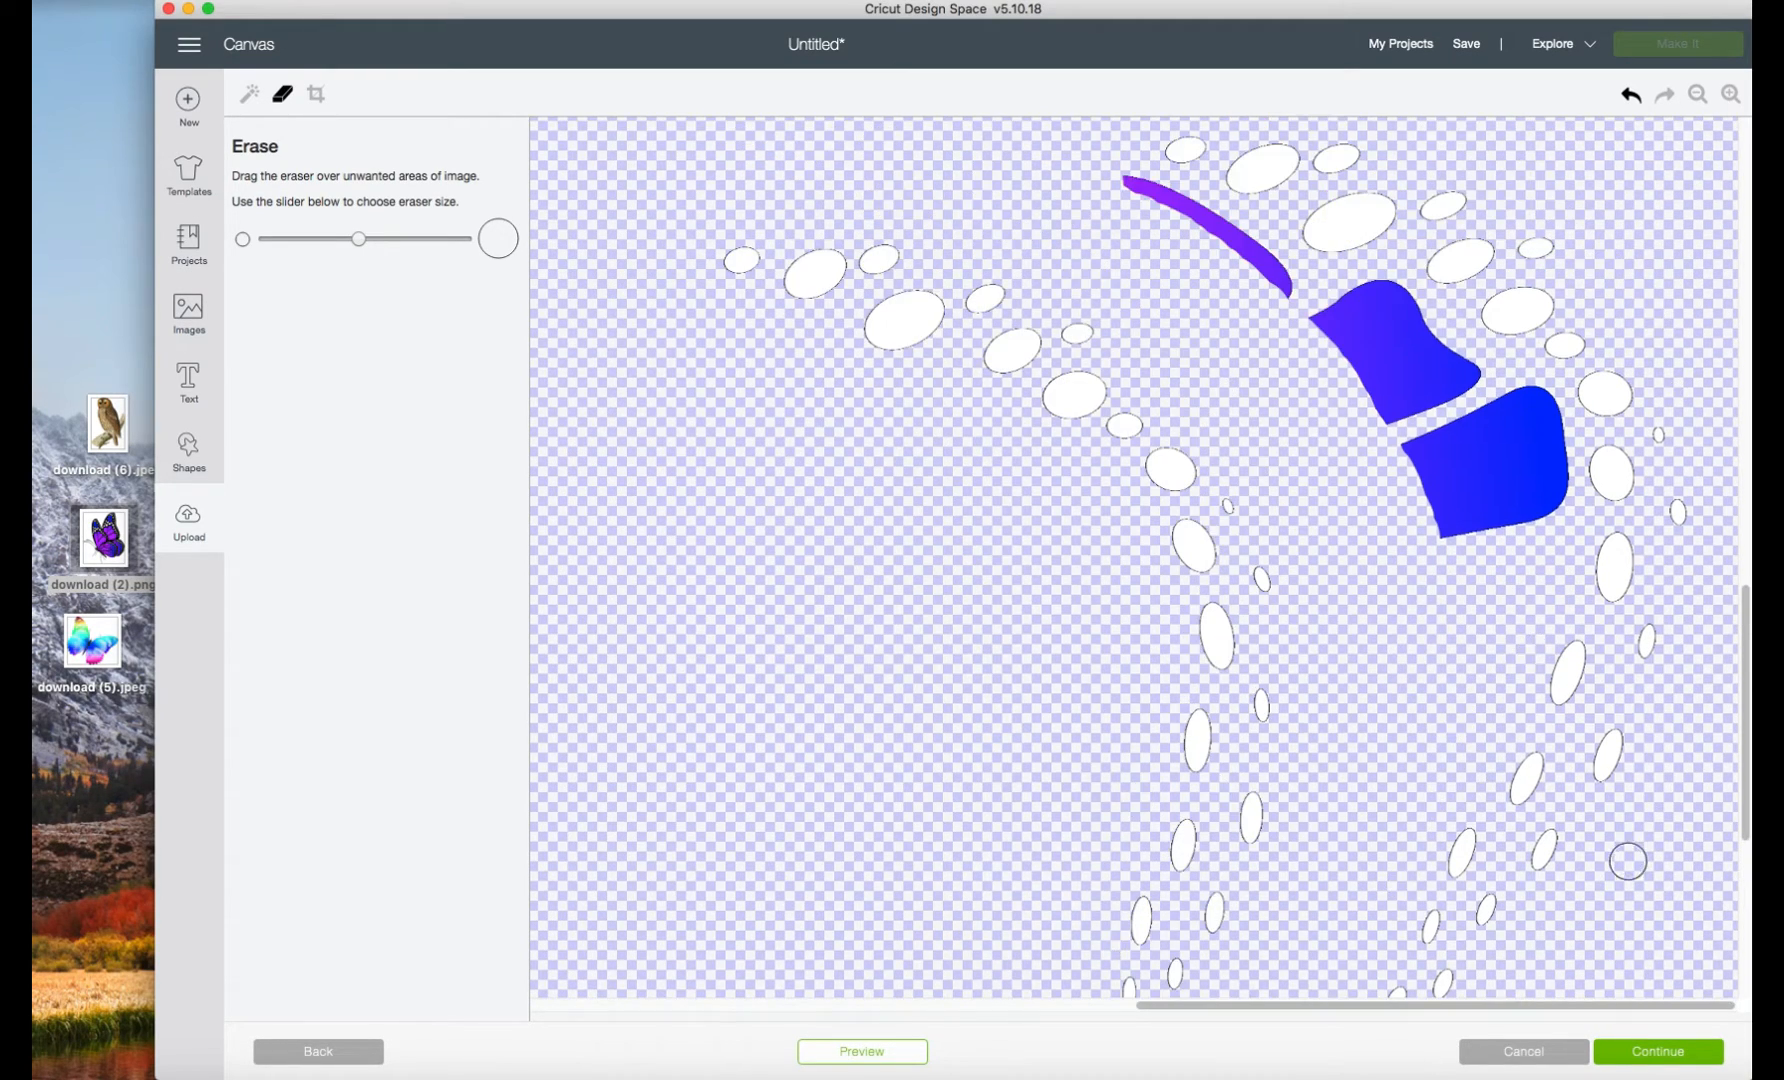
{"action": "mouse_move", "coordinate": [1362, 741]}
{"action": "left_mouse_down"}
{"action": "mouse_move", "coordinate": [1460, 765]}
{"action": "mouse_move", "coordinate": [1365, 653]}
{"action": "mouse_move", "coordinate": [1383, 722]}
{"action": "mouse_move", "coordinate": [1396, 688]}
{"action": "mouse_move", "coordinate": [1425, 849]}
{"action": "mouse_move", "coordinate": [1459, 774]}
{"action": "mouse_move", "coordinate": [1518, 790]}
{"action": "mouse_move", "coordinate": [1531, 766]}
{"action": "mouse_move", "coordinate": [1568, 864]}
{"action": "mouse_move", "coordinate": [1199, 592]}
{"action": "mouse_move", "coordinate": [1120, 556]}
{"action": "left_mouse_up"}
Erase the blue shapes in the rear upper wing tip, leaving only the surrounding white dots.
{"action": "scroll", "coordinate": [981, 713], "scroll_direction": "up", "scroll_amount": 10}
{"action": "left_click_drag", "start_coordinate": [1160, 1003], "coordinate": [1003, 1000]}
{"action": "scroll", "coordinate": [1161, 868], "scroll_direction": "up", "scroll_amount": 2}
{"action": "mouse_move", "coordinate": [1223, 605]}
{"action": "left_mouse_down"}
{"action": "mouse_move", "coordinate": [1348, 621]}
{"action": "mouse_move", "coordinate": [1280, 592]}
{"action": "mouse_move", "coordinate": [1284, 629]}
{"action": "mouse_move", "coordinate": [1268, 433]}
{"action": "mouse_move", "coordinate": [1301, 496]}
{"action": "mouse_move", "coordinate": [1223, 443]}
{"action": "mouse_move", "coordinate": [1254, 553]}
{"action": "mouse_move", "coordinate": [1154, 468]}
{"action": "mouse_move", "coordinate": [1195, 587]}
{"action": "mouse_move", "coordinate": [1116, 570]}
{"action": "mouse_move", "coordinate": [1096, 585]}
{"action": "mouse_move", "coordinate": [1037, 485]}
{"action": "mouse_move", "coordinate": [1049, 427]}
{"action": "mouse_move", "coordinate": [1089, 394]}
{"action": "mouse_move", "coordinate": [1079, 499]}
{"action": "mouse_move", "coordinate": [1081, 465]}
{"action": "mouse_move", "coordinate": [1222, 381]}
{"action": "mouse_move", "coordinate": [1151, 442]}
{"action": "mouse_move", "coordinate": [1091, 362]}
{"action": "mouse_move", "coordinate": [1137, 373]}
{"action": "mouse_move", "coordinate": [1139, 334]}
{"action": "mouse_move", "coordinate": [1116, 335]}
{"action": "mouse_move", "coordinate": [1187, 278]}
{"action": "left_mouse_up"}
{"action": "left_click_drag", "start_coordinate": [1190, 300], "coordinate": [1214, 425]}
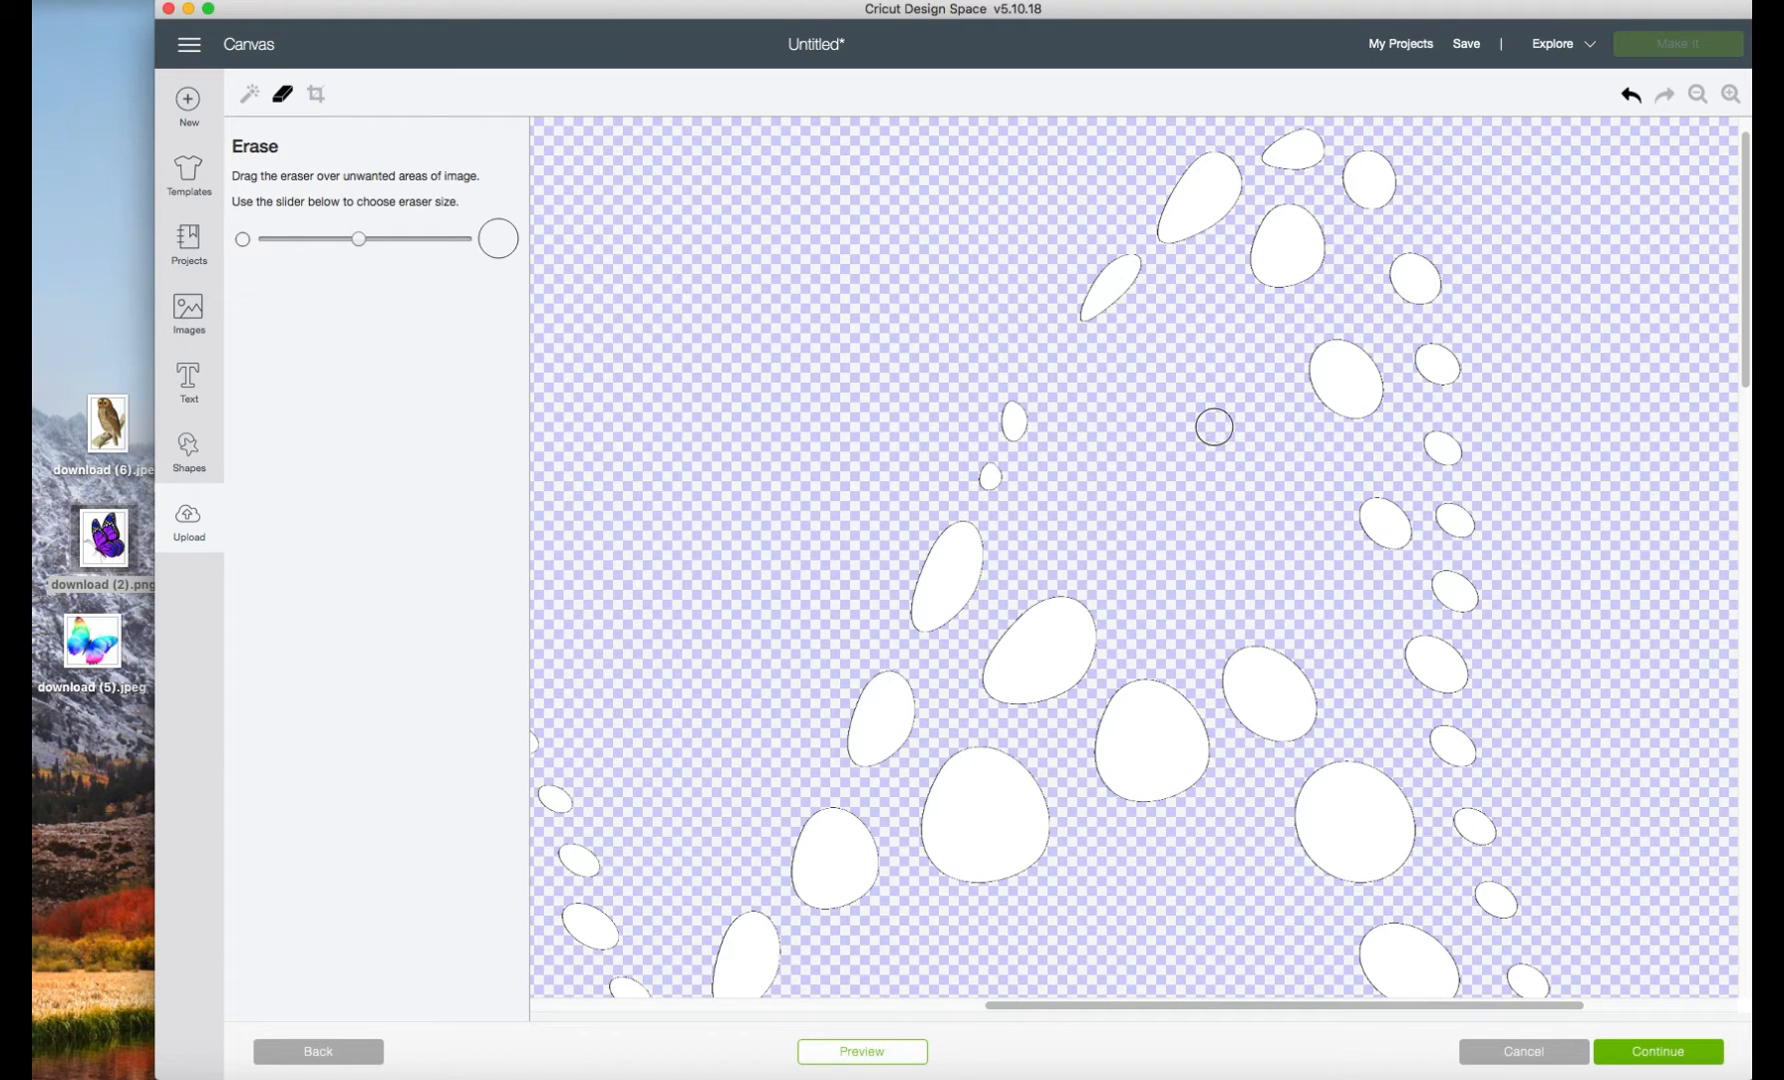
{"action": "scroll", "coordinate": [1214, 425], "scroll_direction": "up", "scroll_amount": 1}
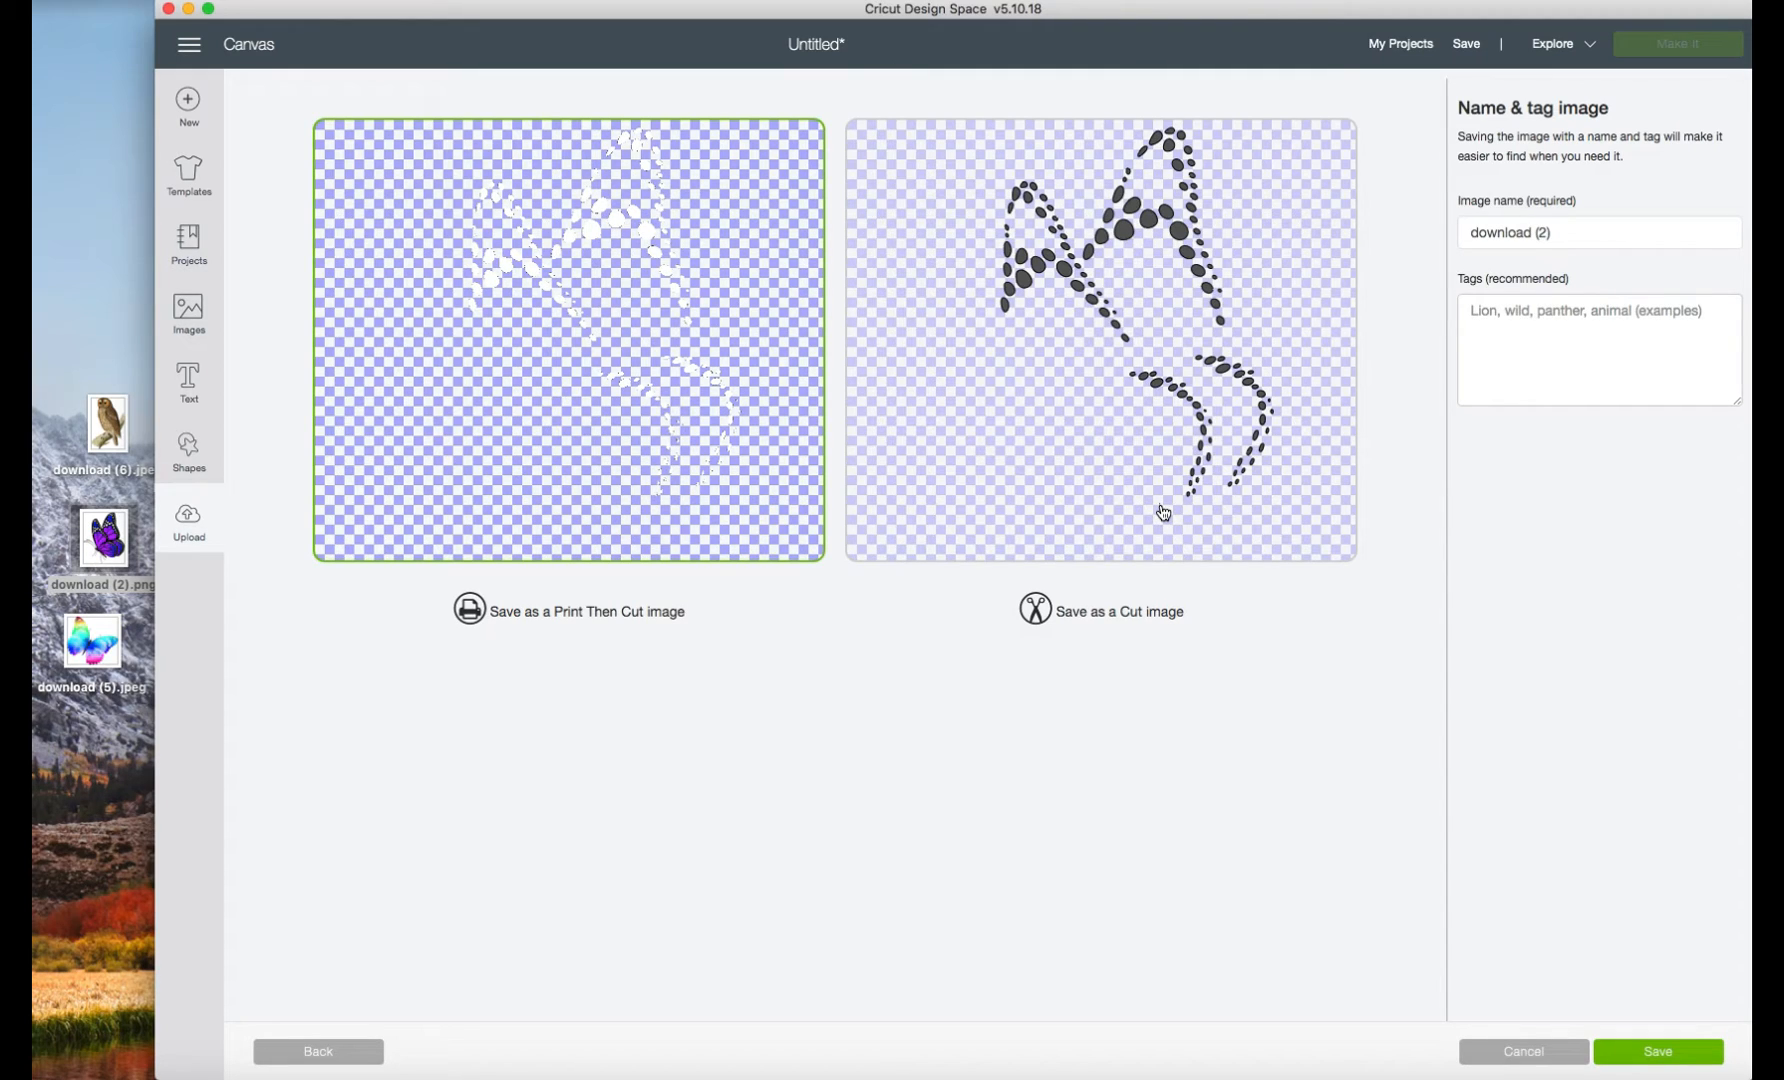
Return to image editing to check the lower wing dots for leftovers, and choose to save as a Cut image.
{"action": "left_click", "coordinate": [292, 1051]}
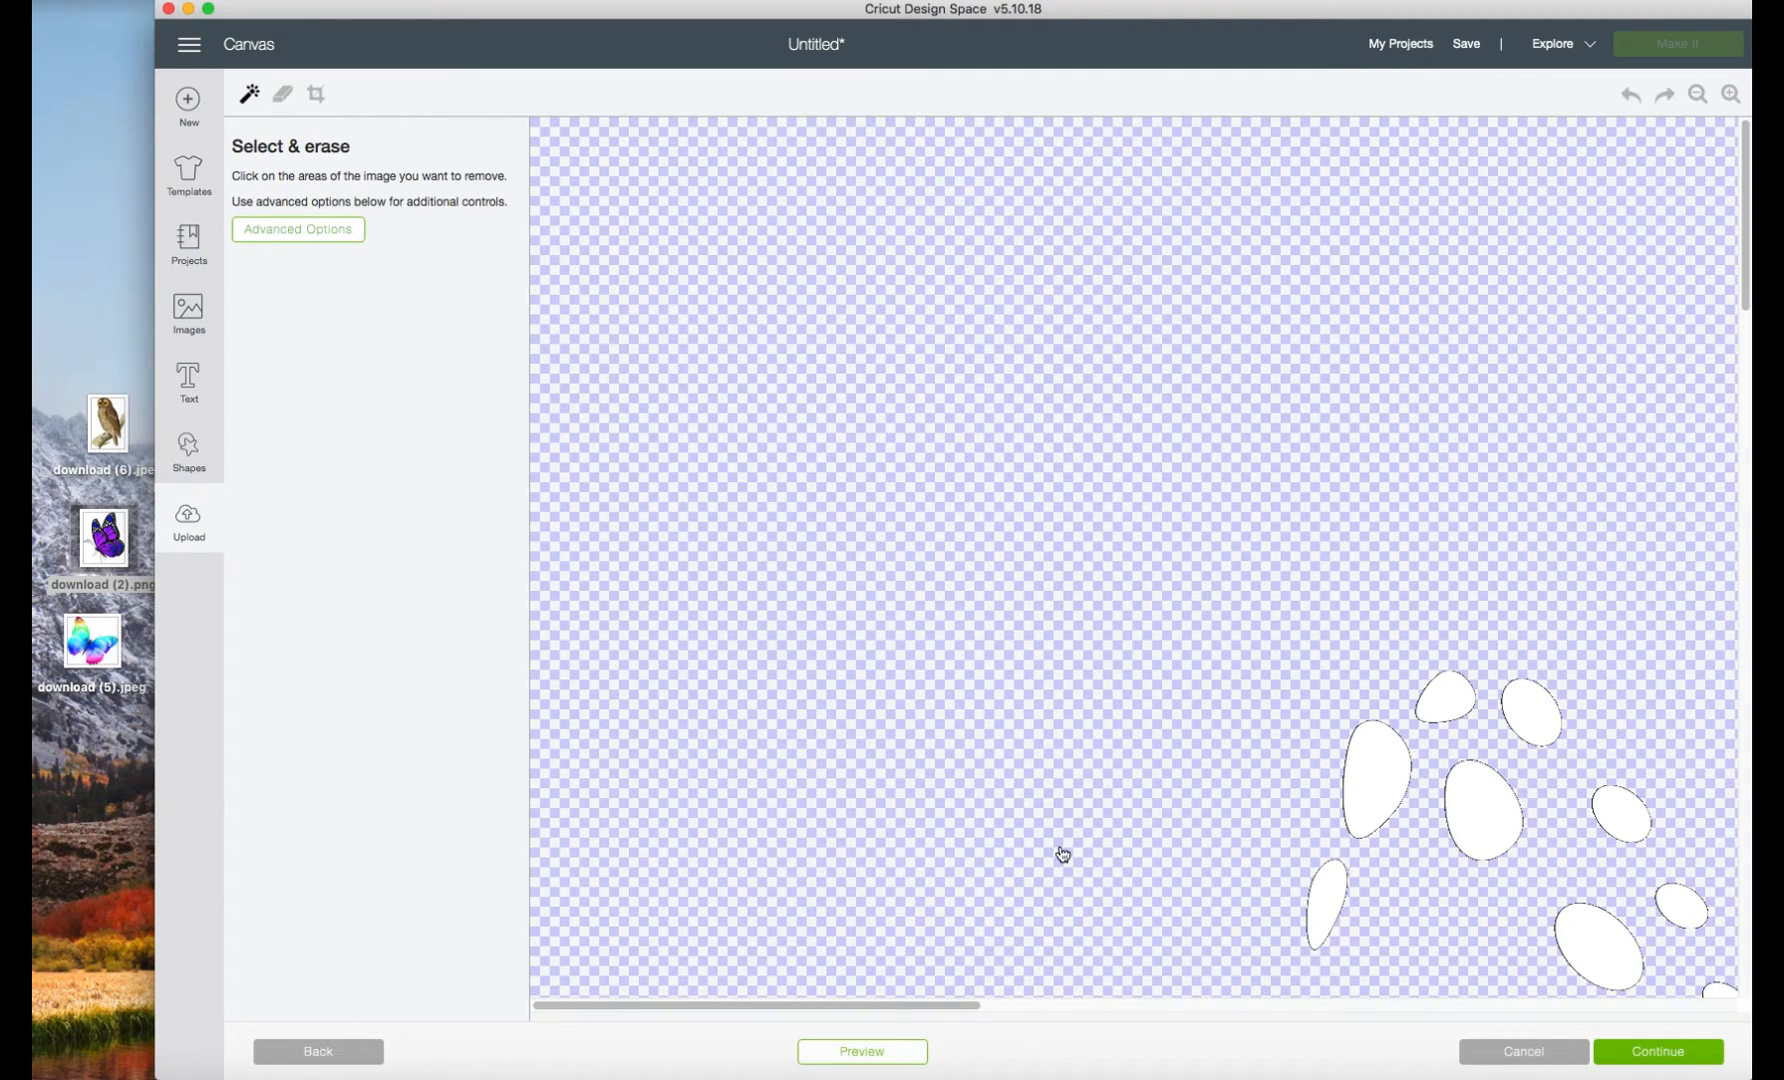
{"action": "scroll", "coordinate": [1103, 824], "scroll_direction": "down", "scroll_amount": 10}
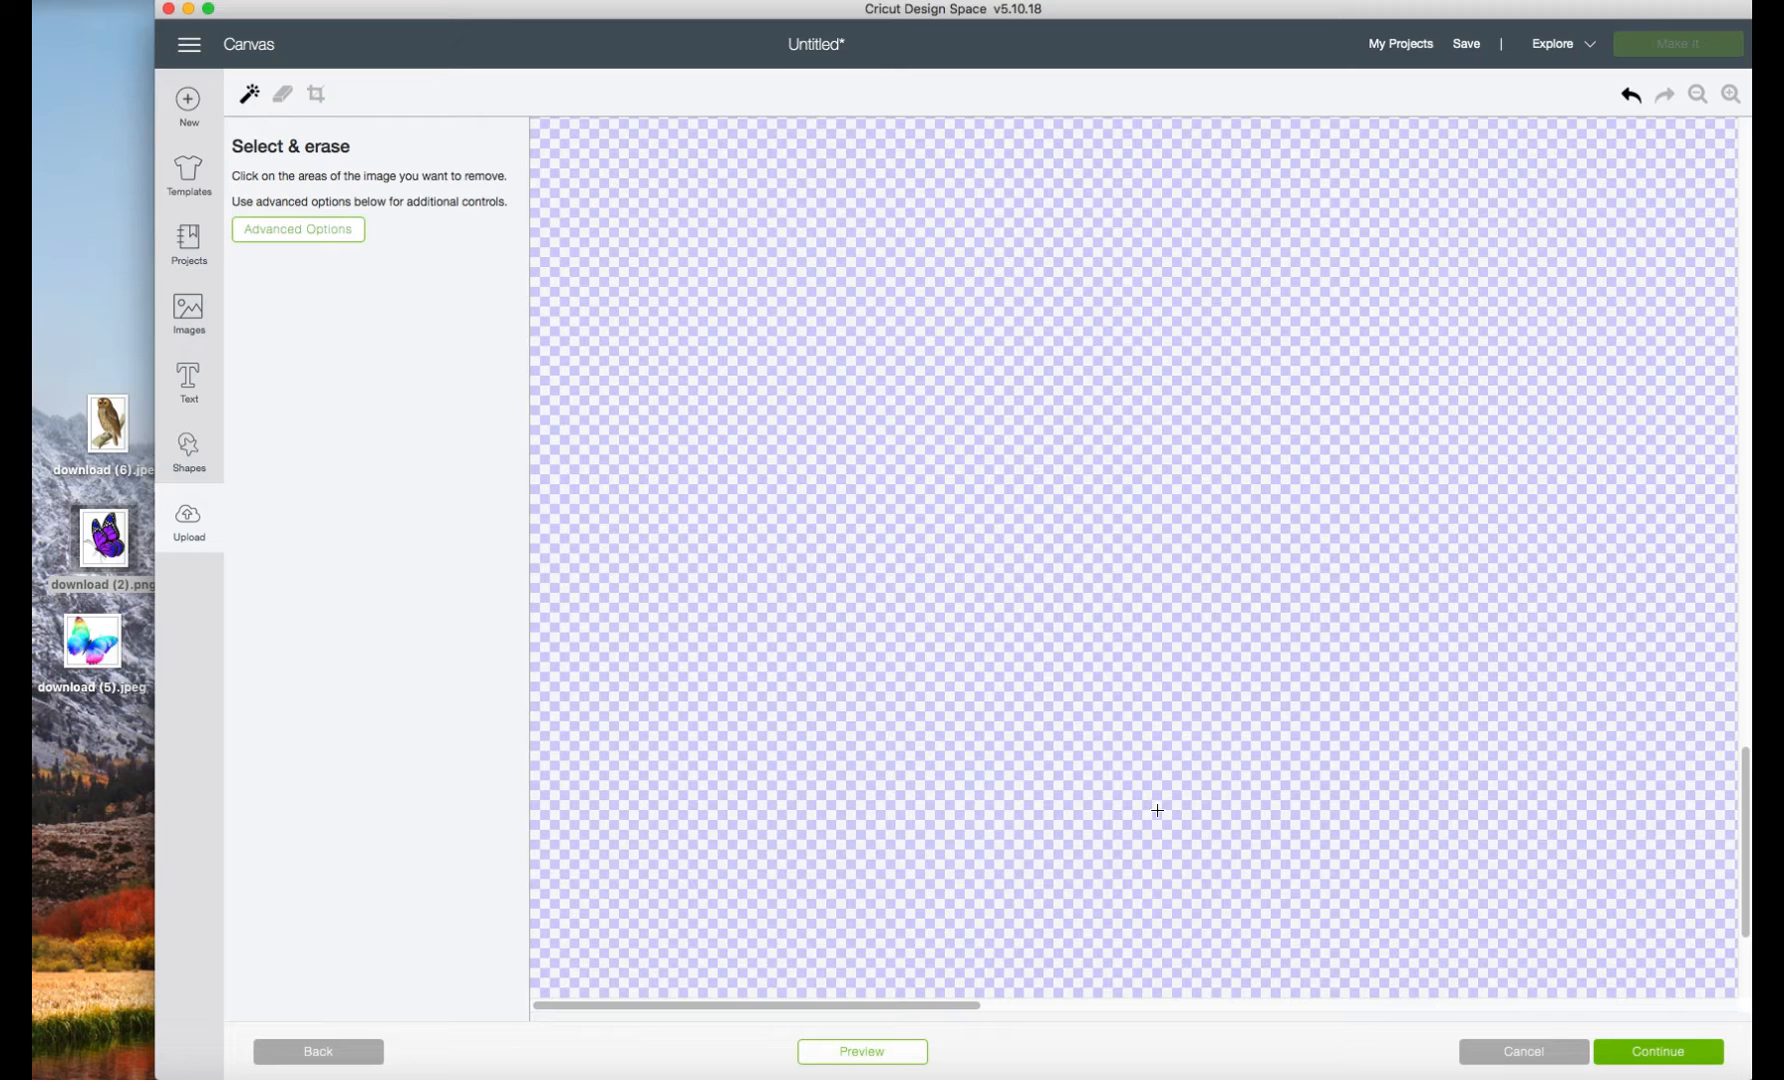
{"action": "scroll", "coordinate": [1135, 868], "scroll_direction": "down", "scroll_amount": 2}
{"action": "left_click_drag", "start_coordinate": [816, 1004], "coordinate": [1577, 1019]}
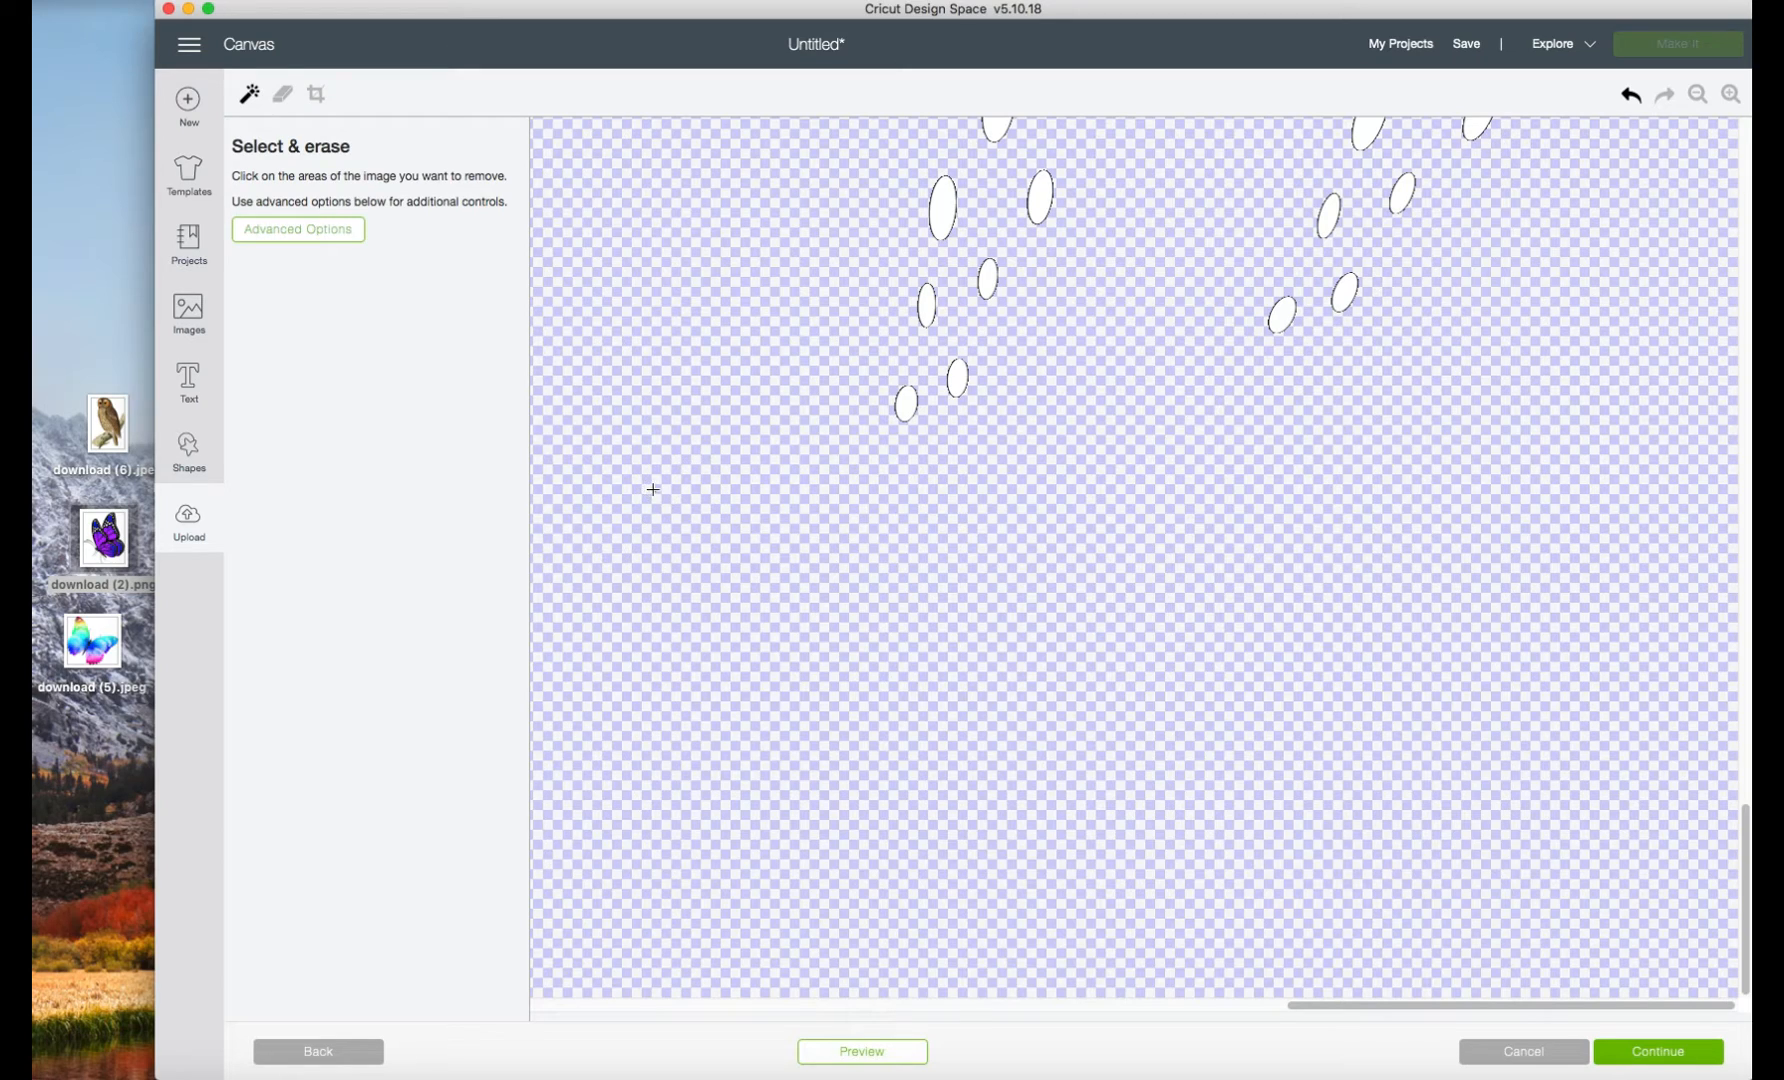
{"action": "left_click", "coordinate": [283, 94]}
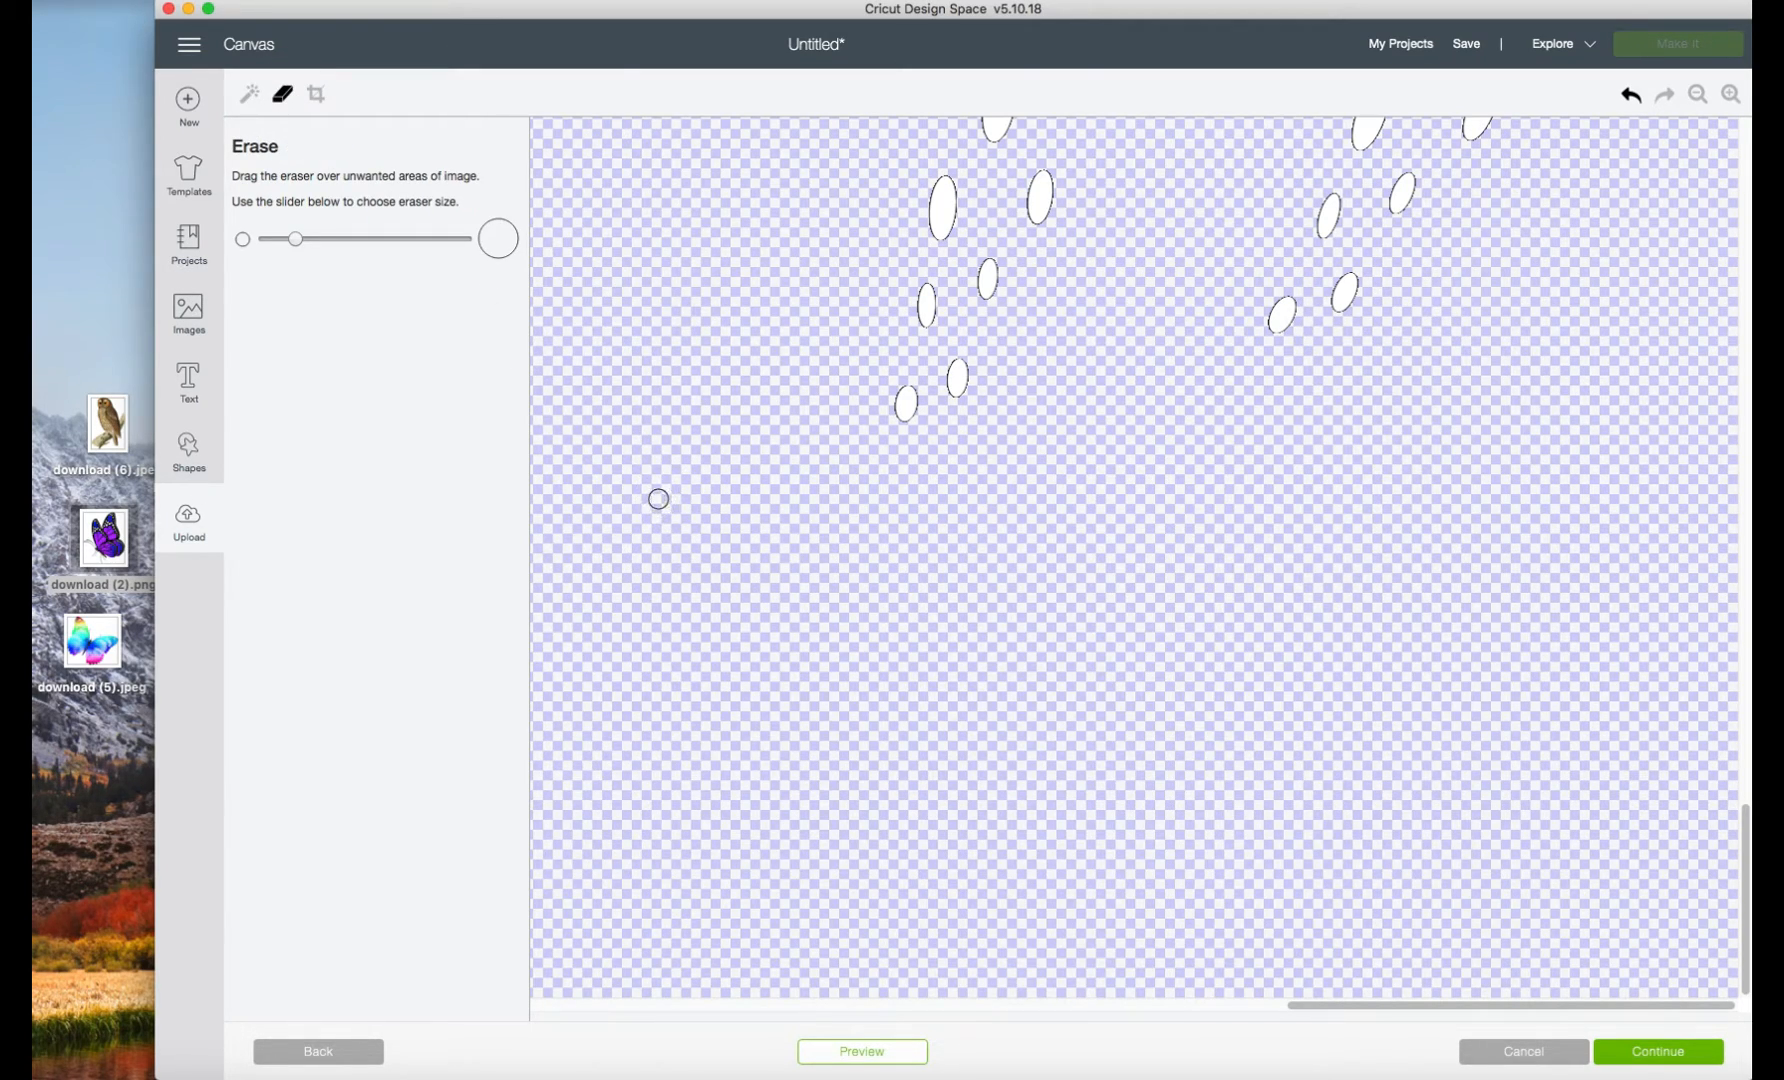
{"action": "left_click", "coordinate": [1075, 514]}
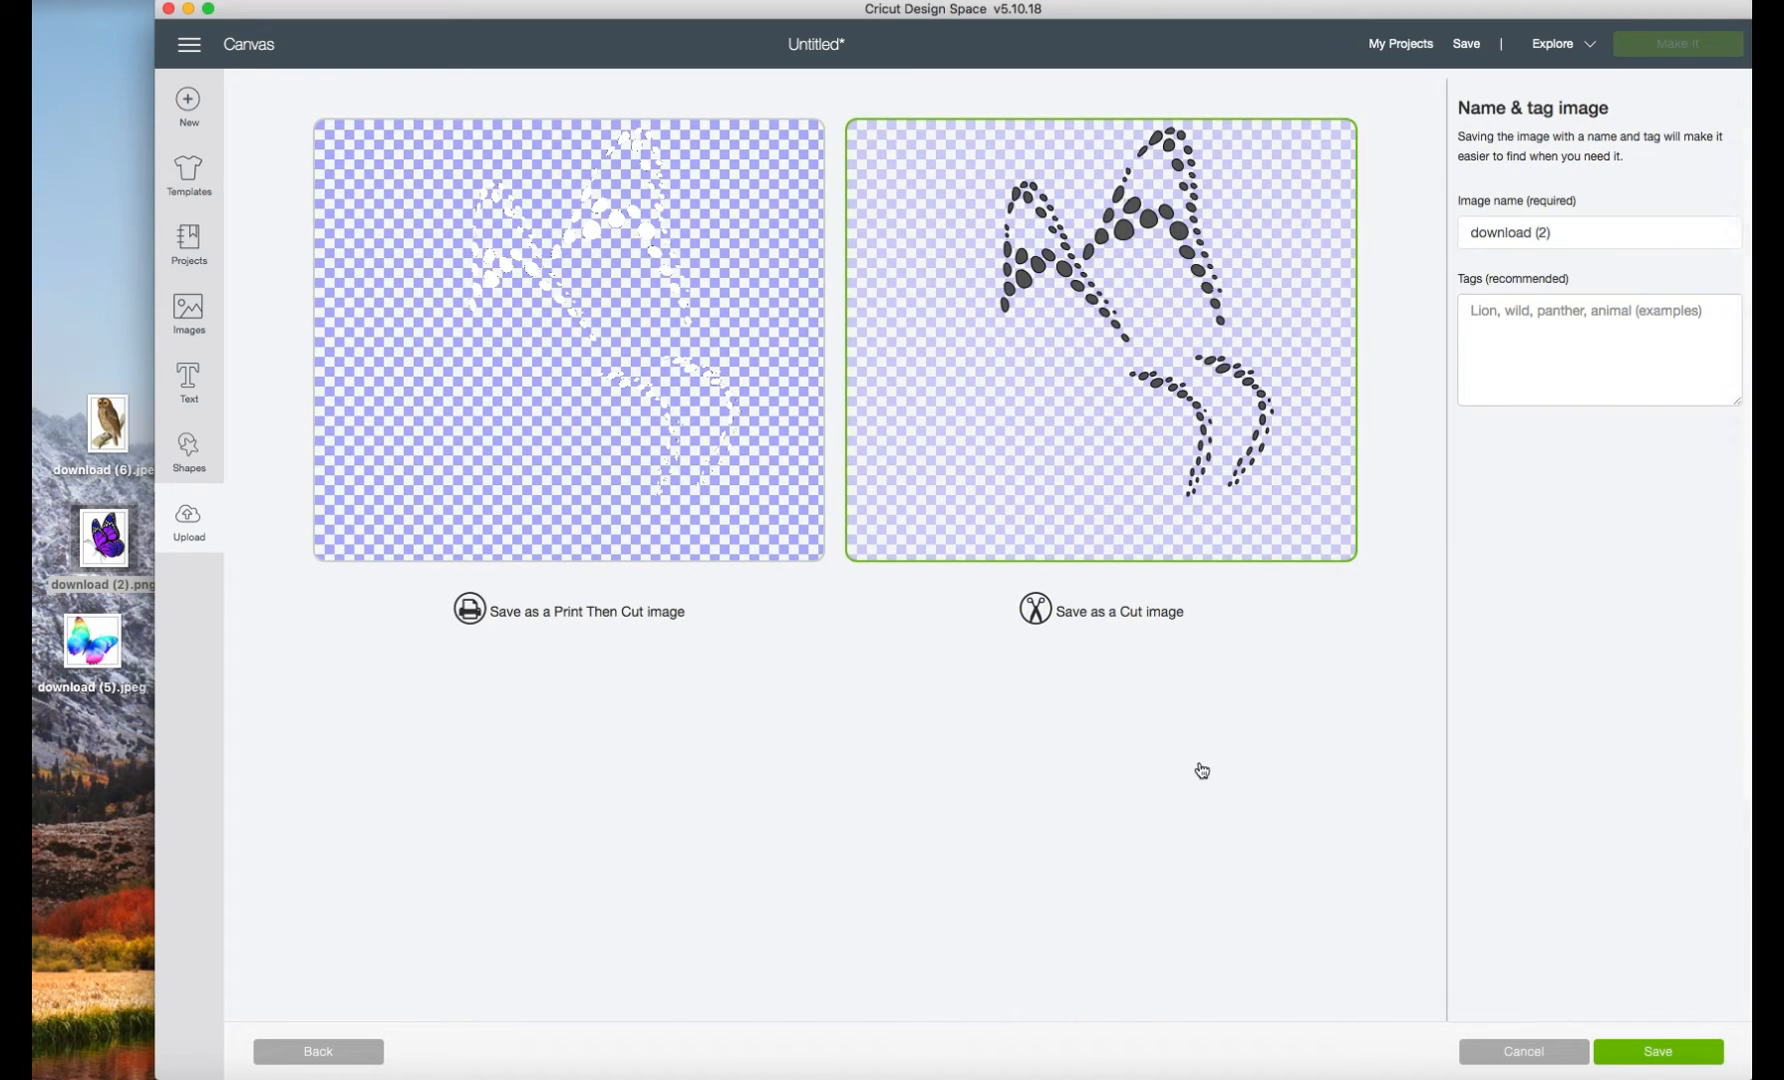
Rename the spots-only cut image as Wing Spots and save it to the uploads.
{"action": "left_click_drag", "start_coordinate": [1606, 241], "coordinate": [1362, 239]}
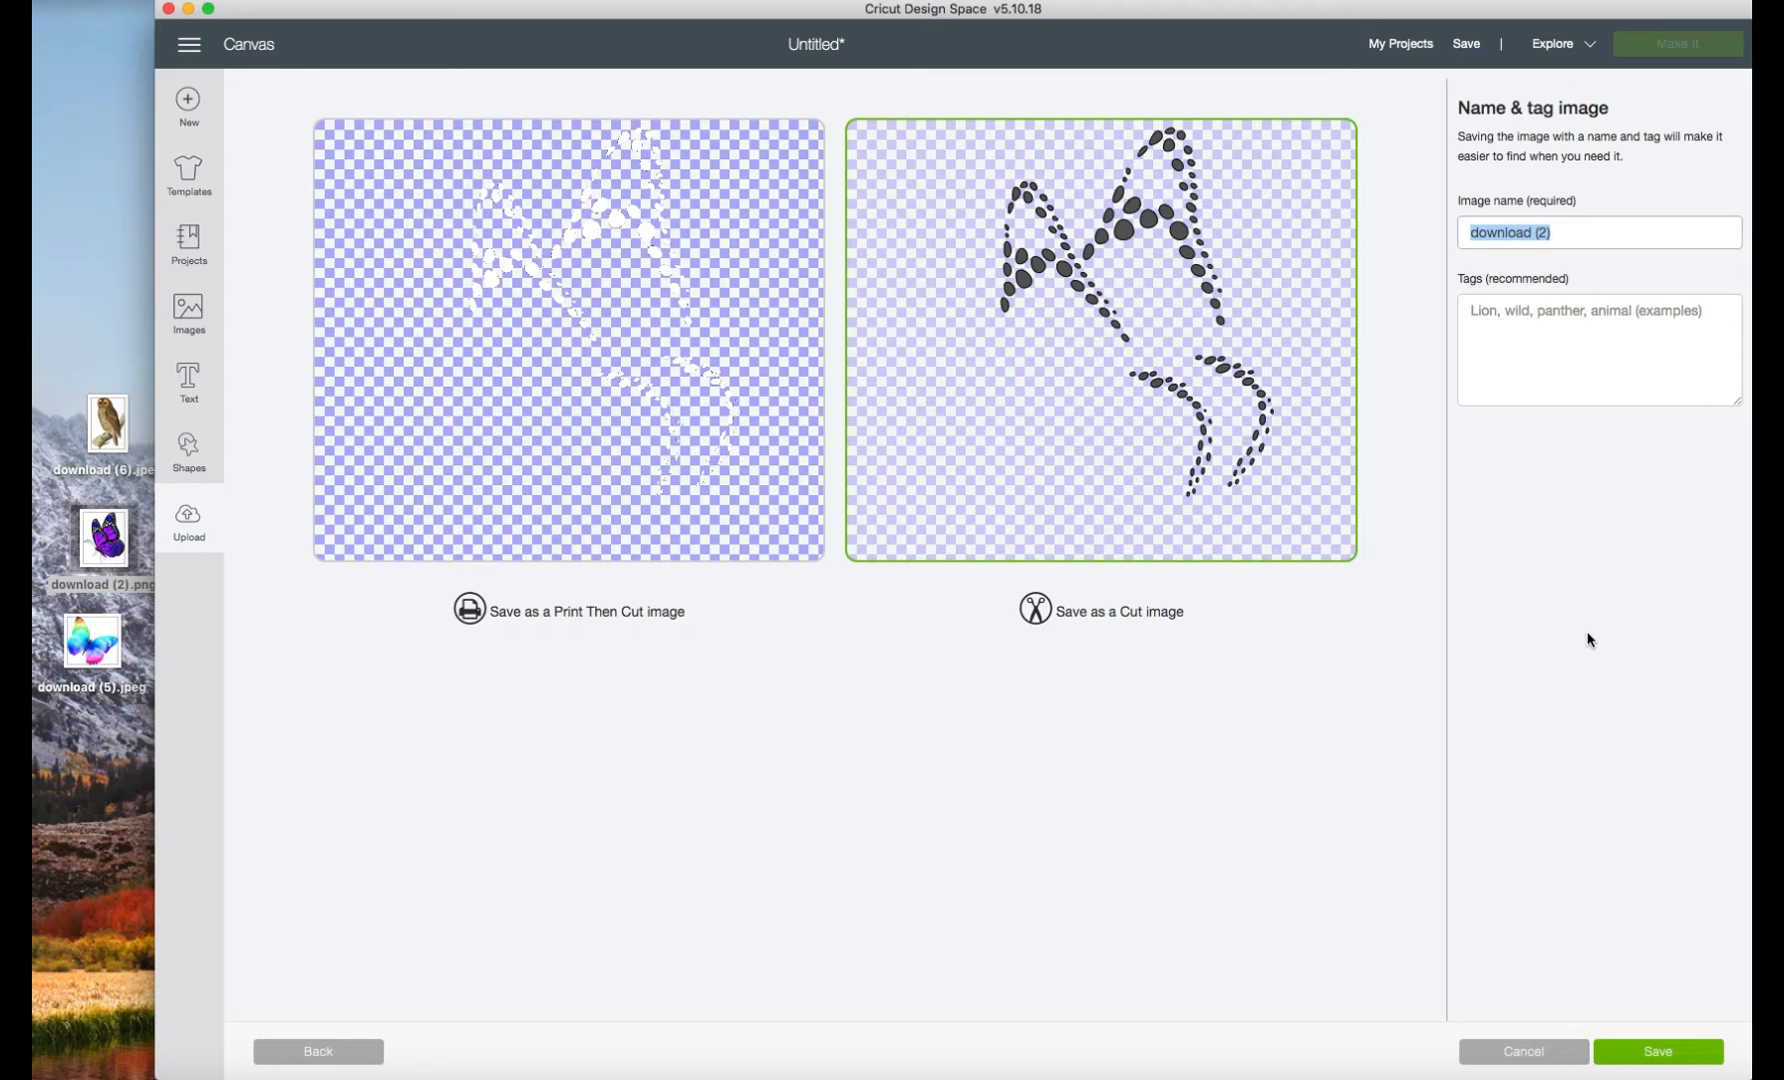
{"action": "key", "text": "BackSpace"}
{"action": "type", "text": "W"}
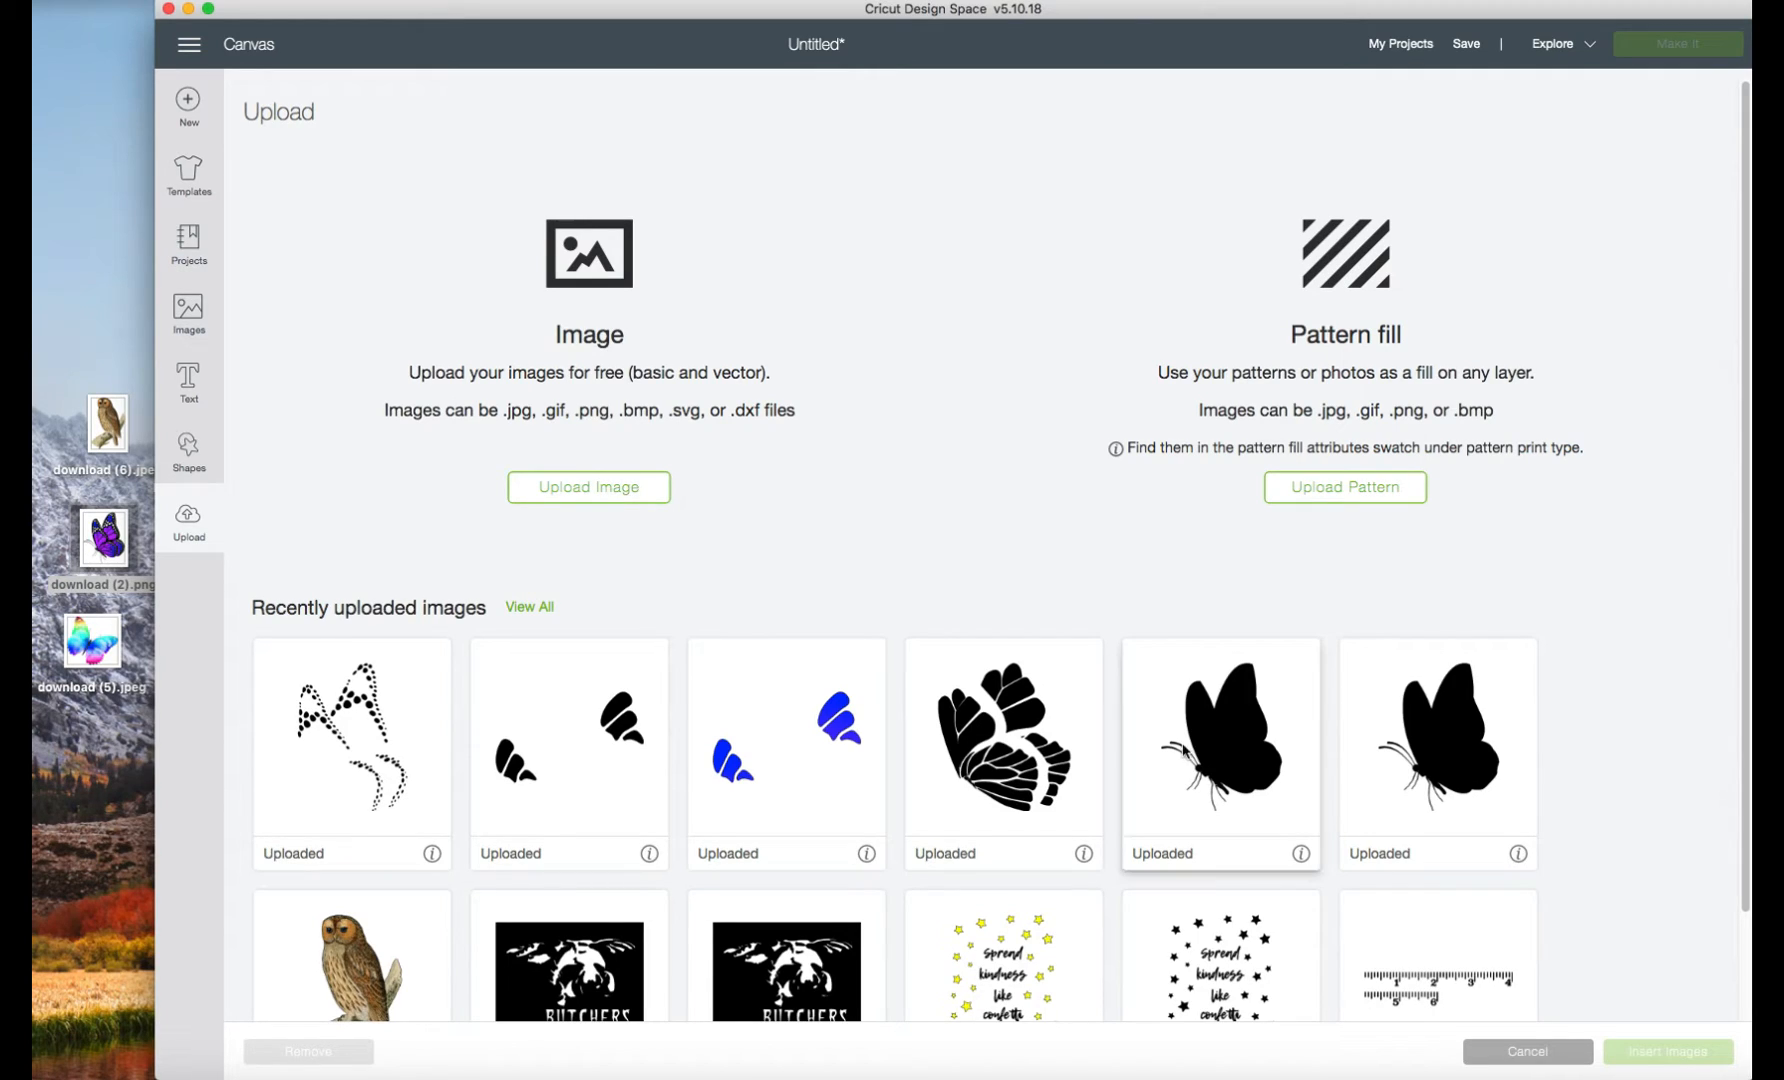
Insert the uploaded butterfly background, butterfly wings, black top wing sections and wing spots images onto the canvas together.
{"action": "left_click", "coordinate": [1260, 785]}
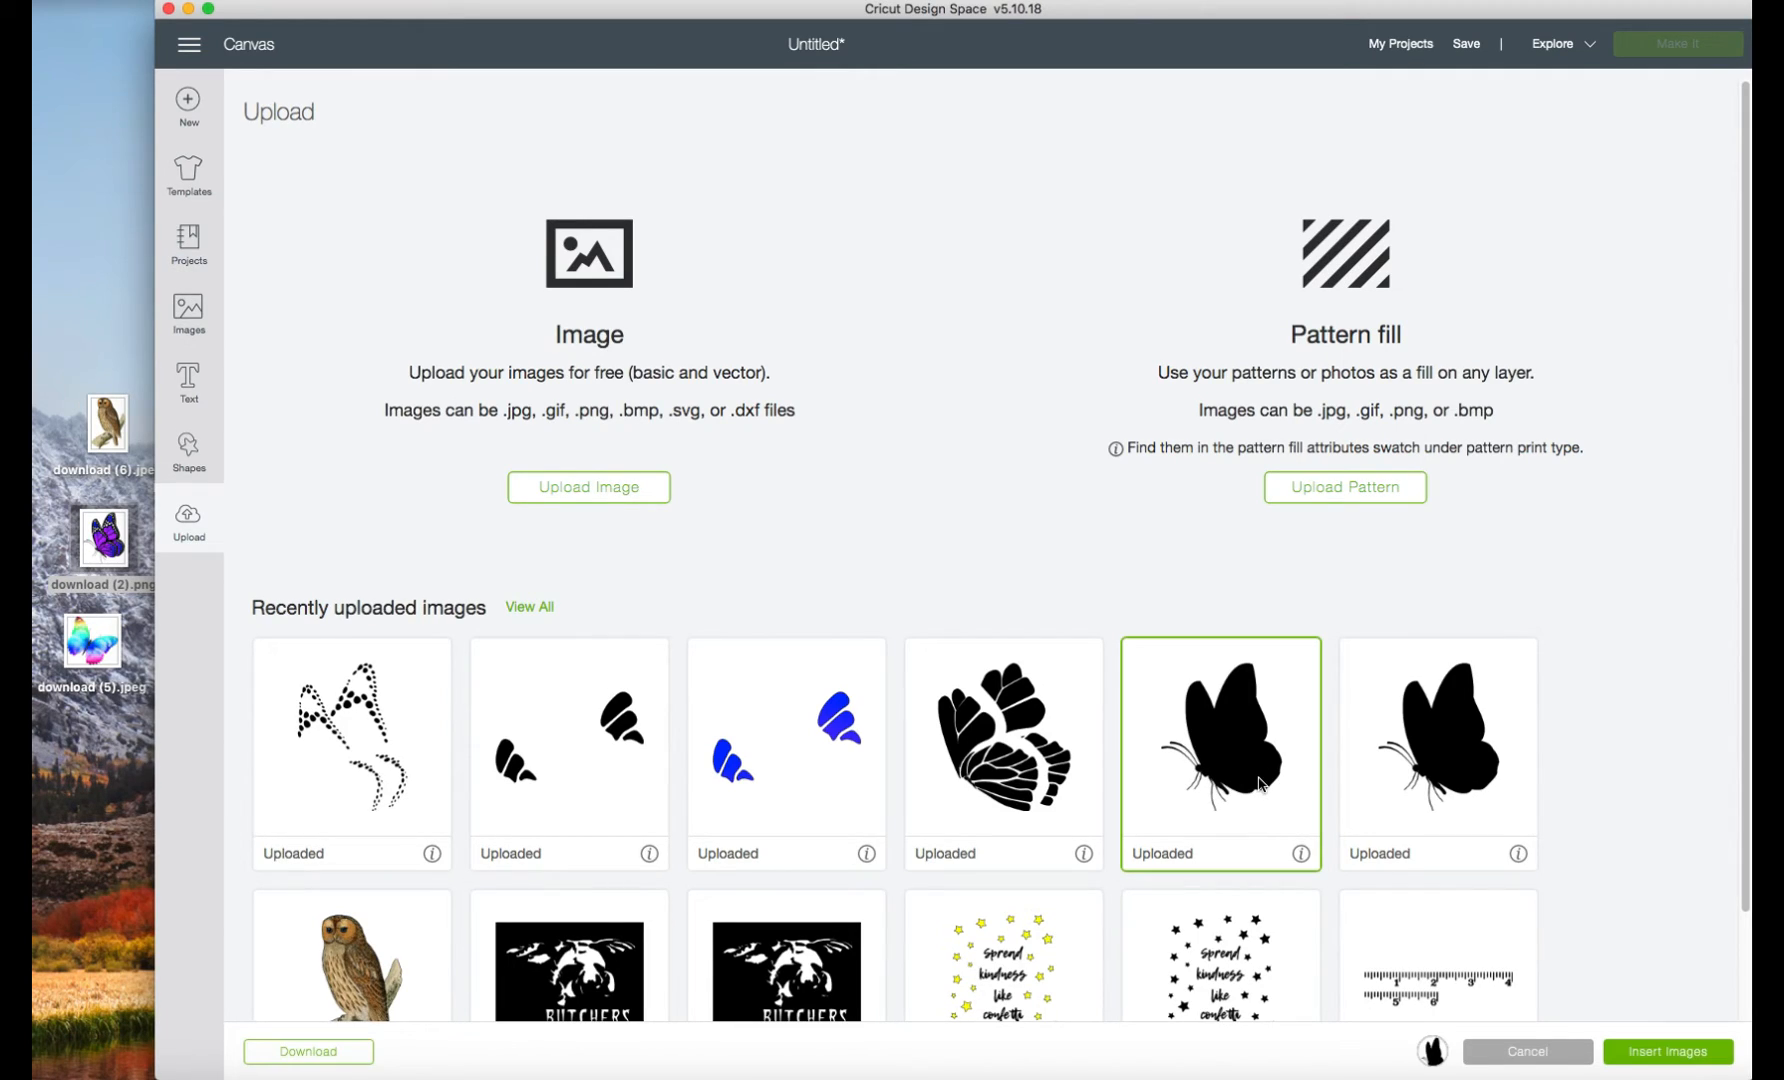
{"action": "left_click", "coordinate": [1040, 782]}
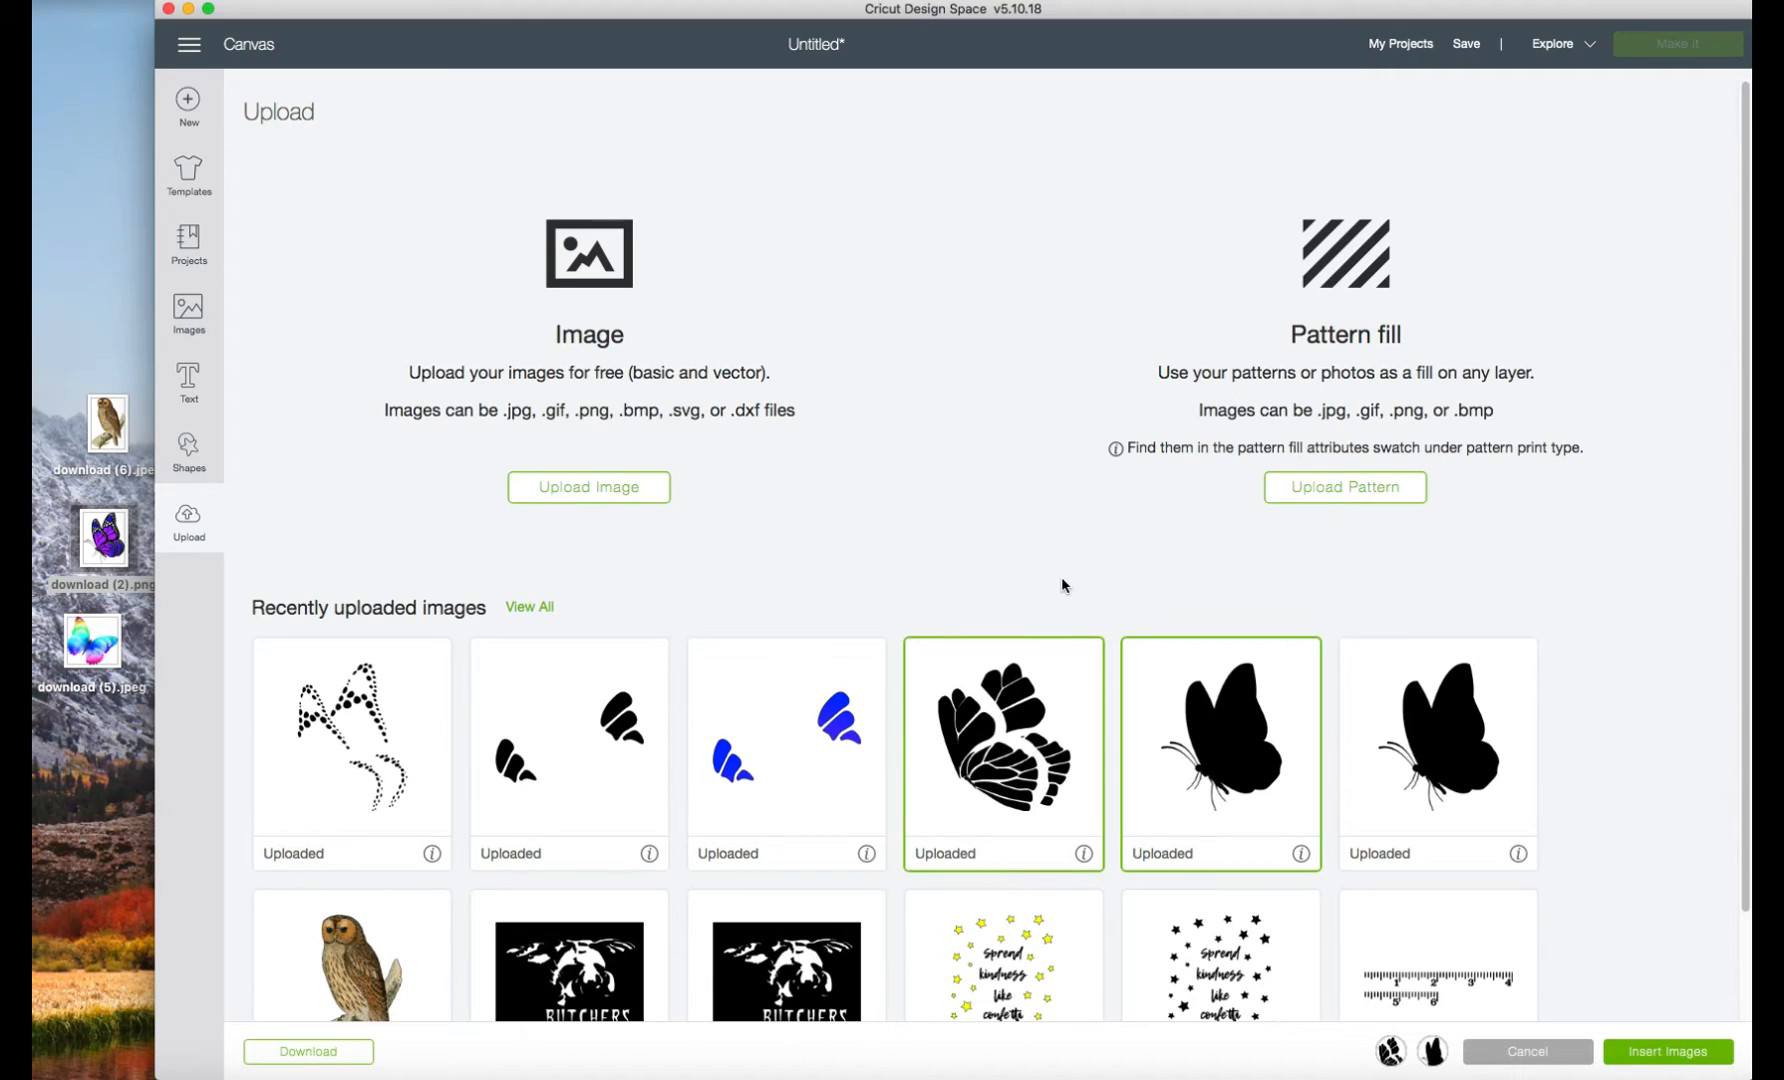
{"action": "left_click", "coordinate": [573, 752]}
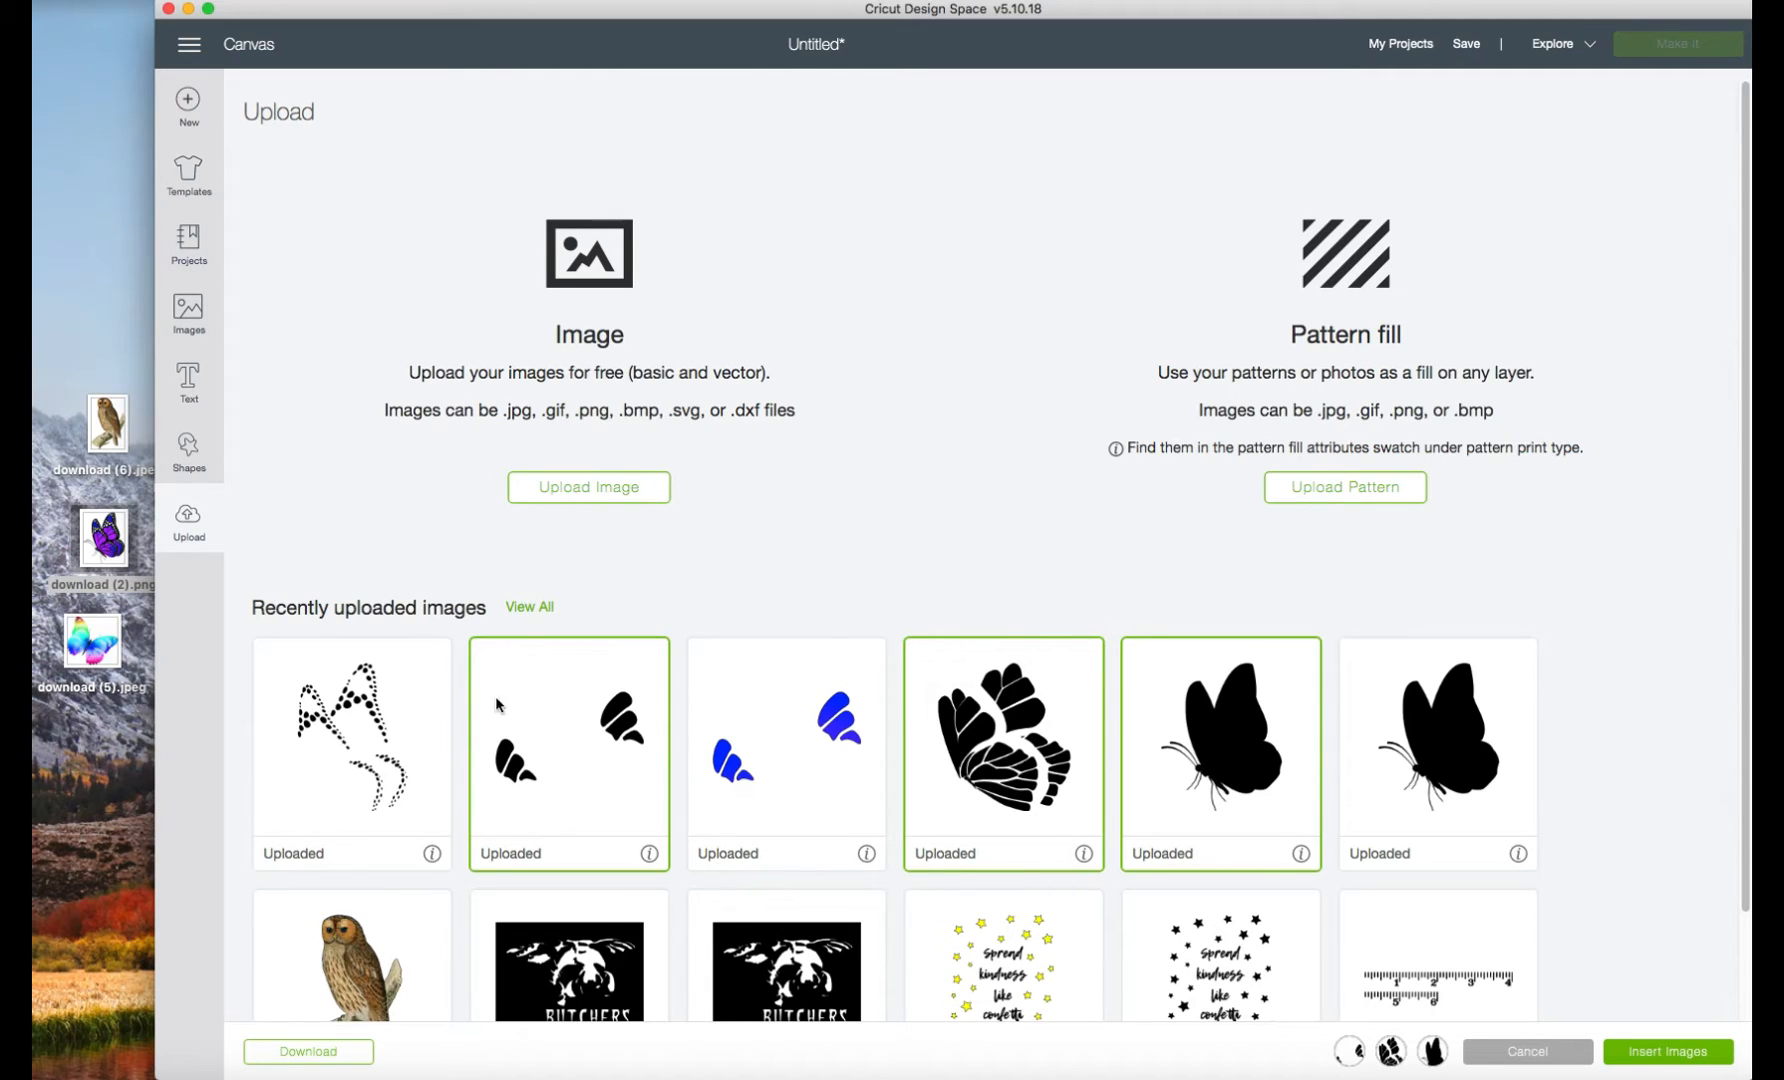
{"action": "left_click", "coordinate": [367, 707]}
{"action": "left_click", "coordinate": [1712, 1050]}
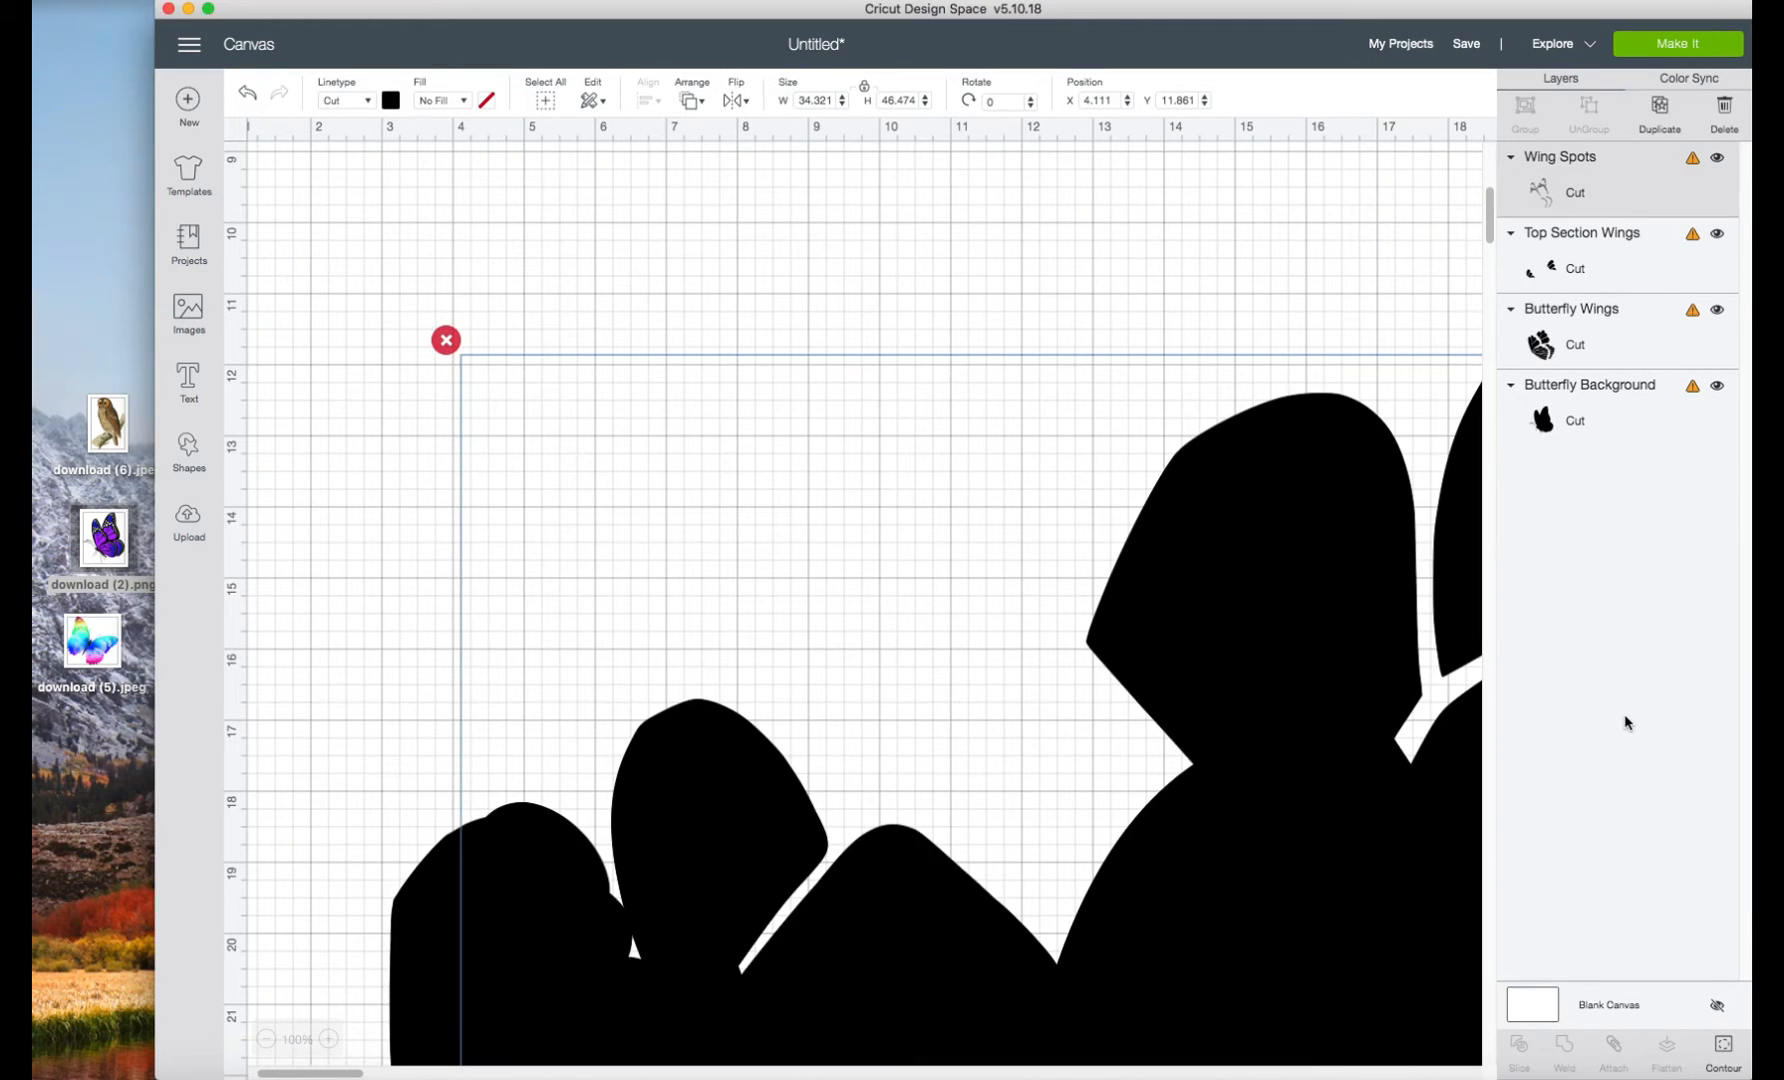
Zoom the canvas out to 25% and move the Butterfly Background away from the overlapping wing pieces.
{"action": "left_click", "coordinate": [266, 1039]}
{"action": "left_click", "coordinate": [266, 1039]}
{"action": "left_click", "coordinate": [266, 1039]}
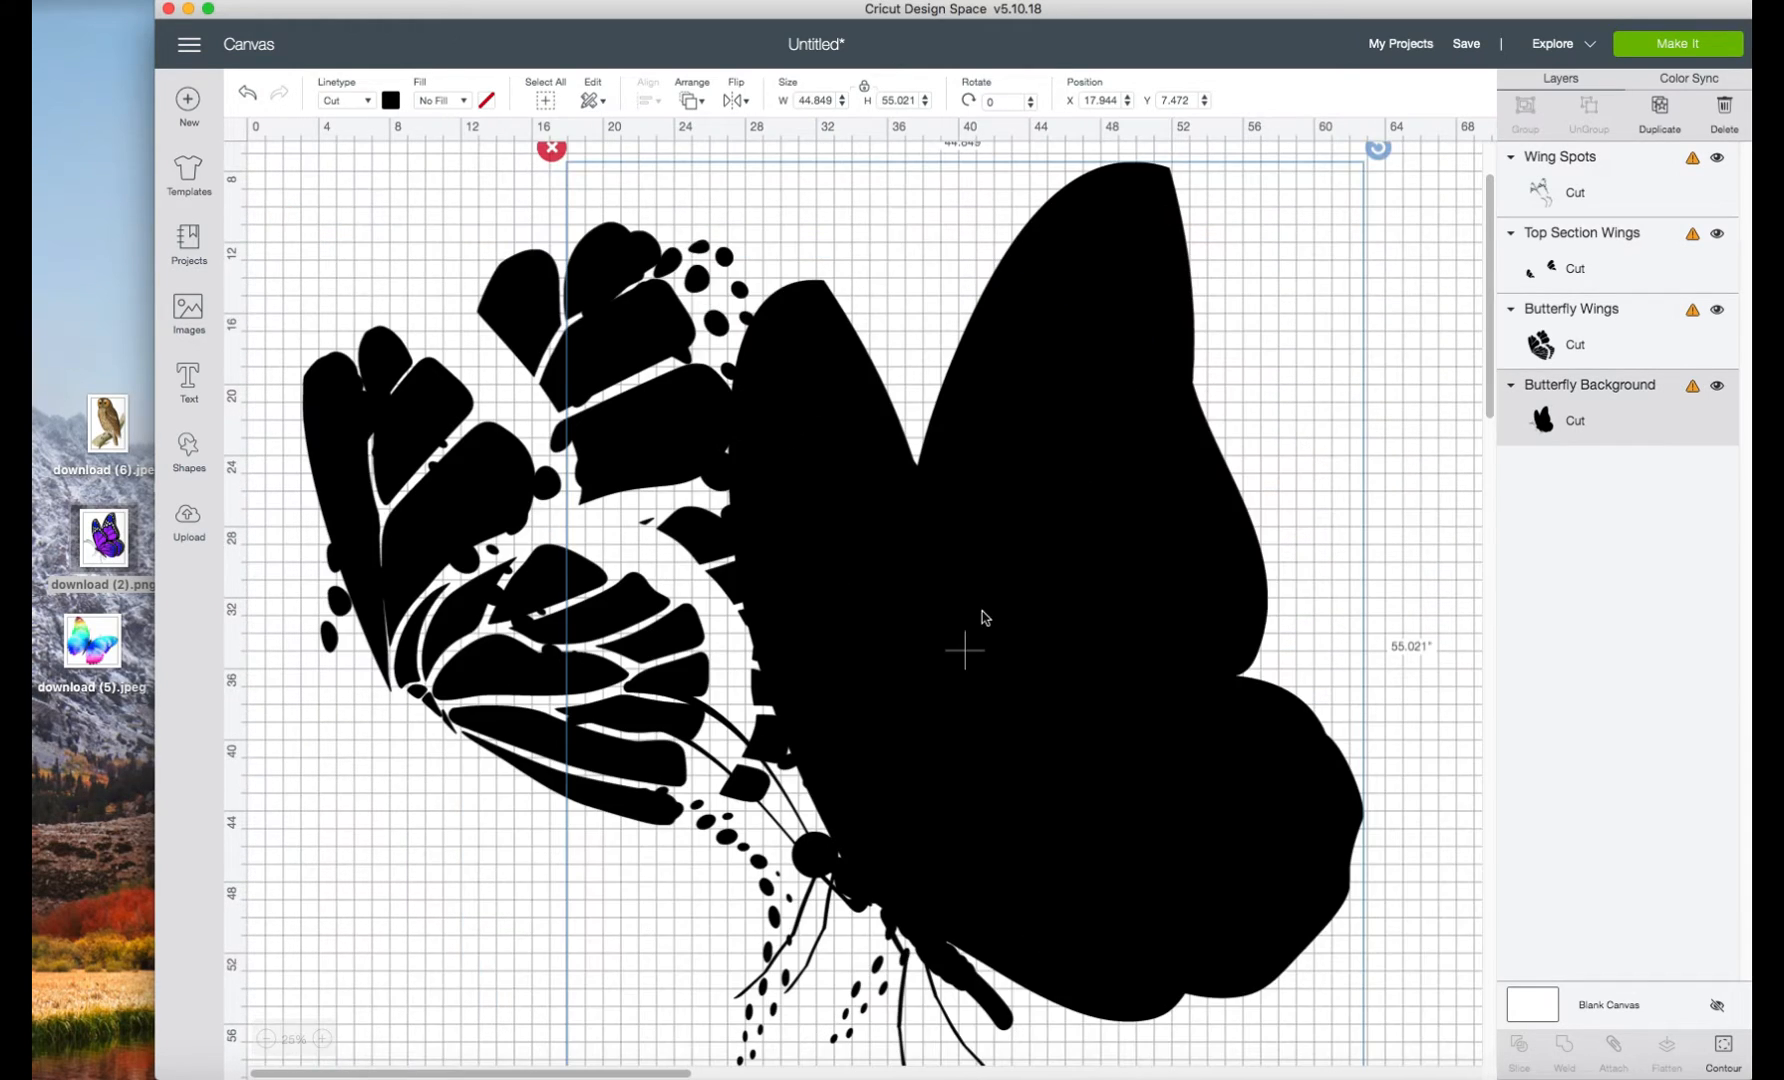
{"action": "left_click_drag", "start_coordinate": [1095, 605], "coordinate": [1266, 589]}
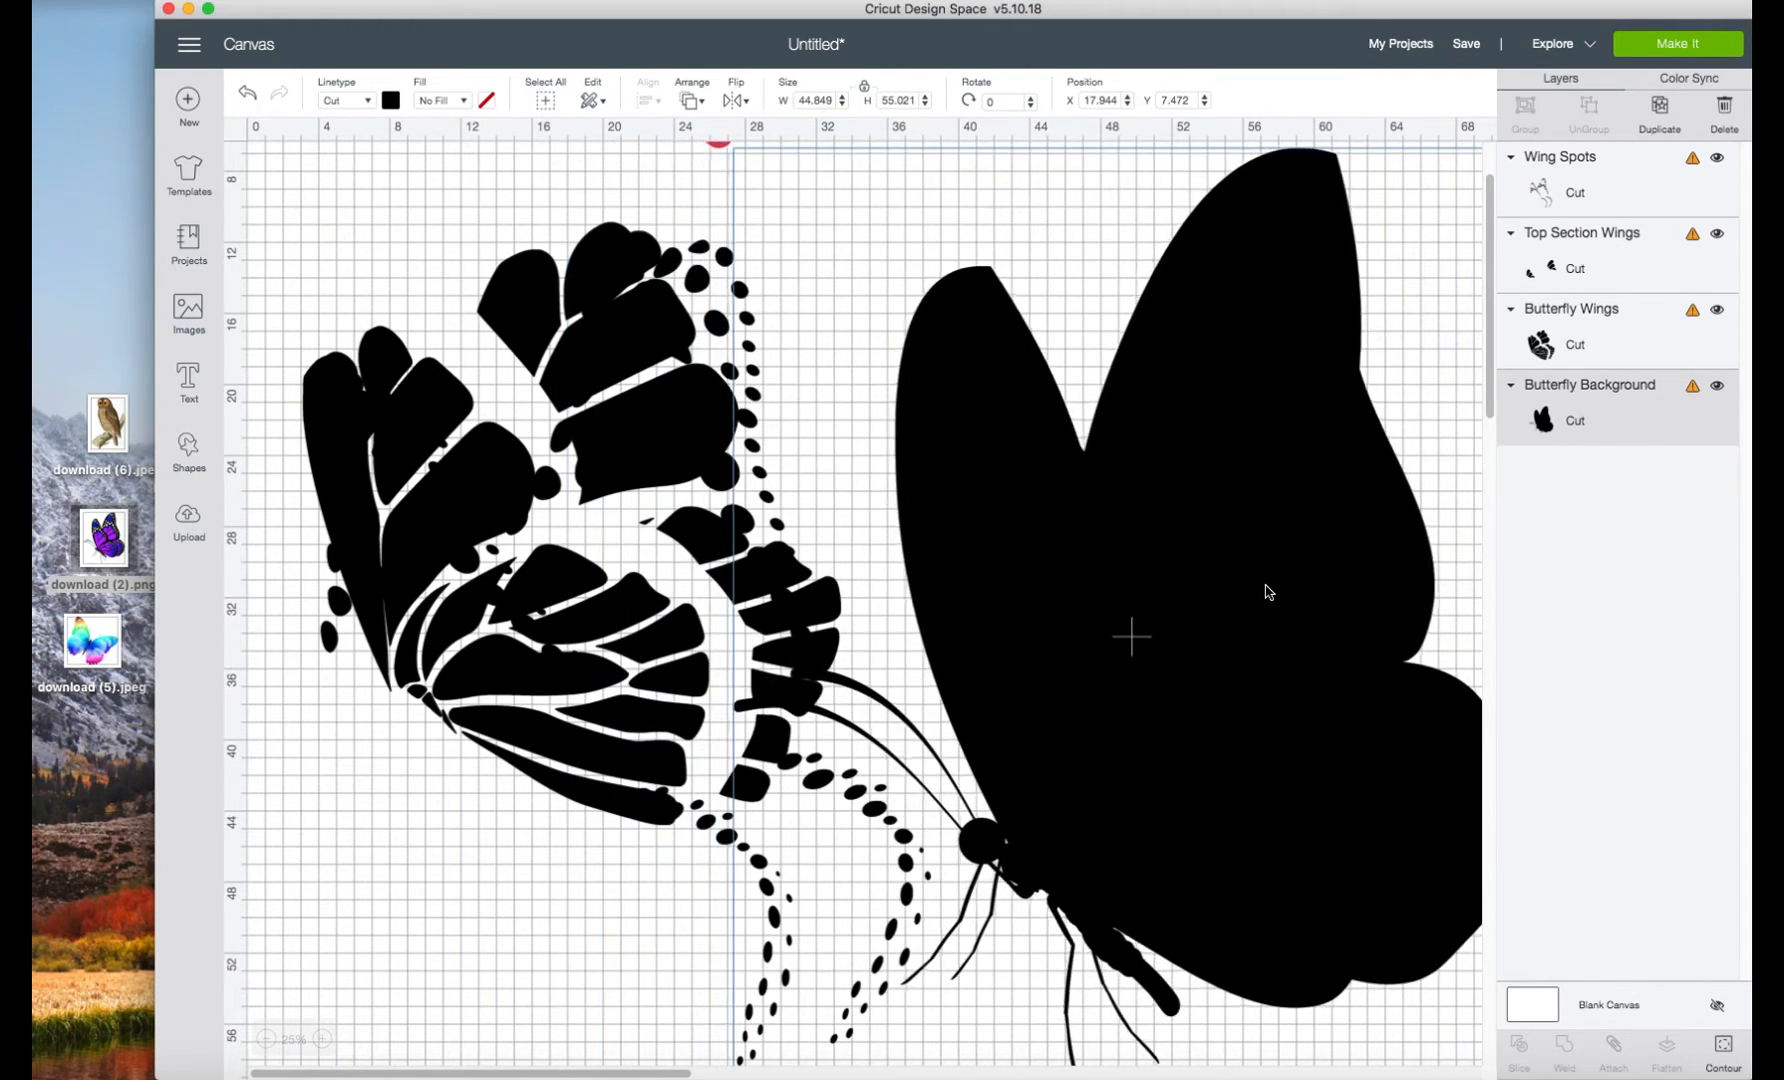
Change the material color of the Wing Spots layer to white.
{"action": "left_click", "coordinate": [702, 827]}
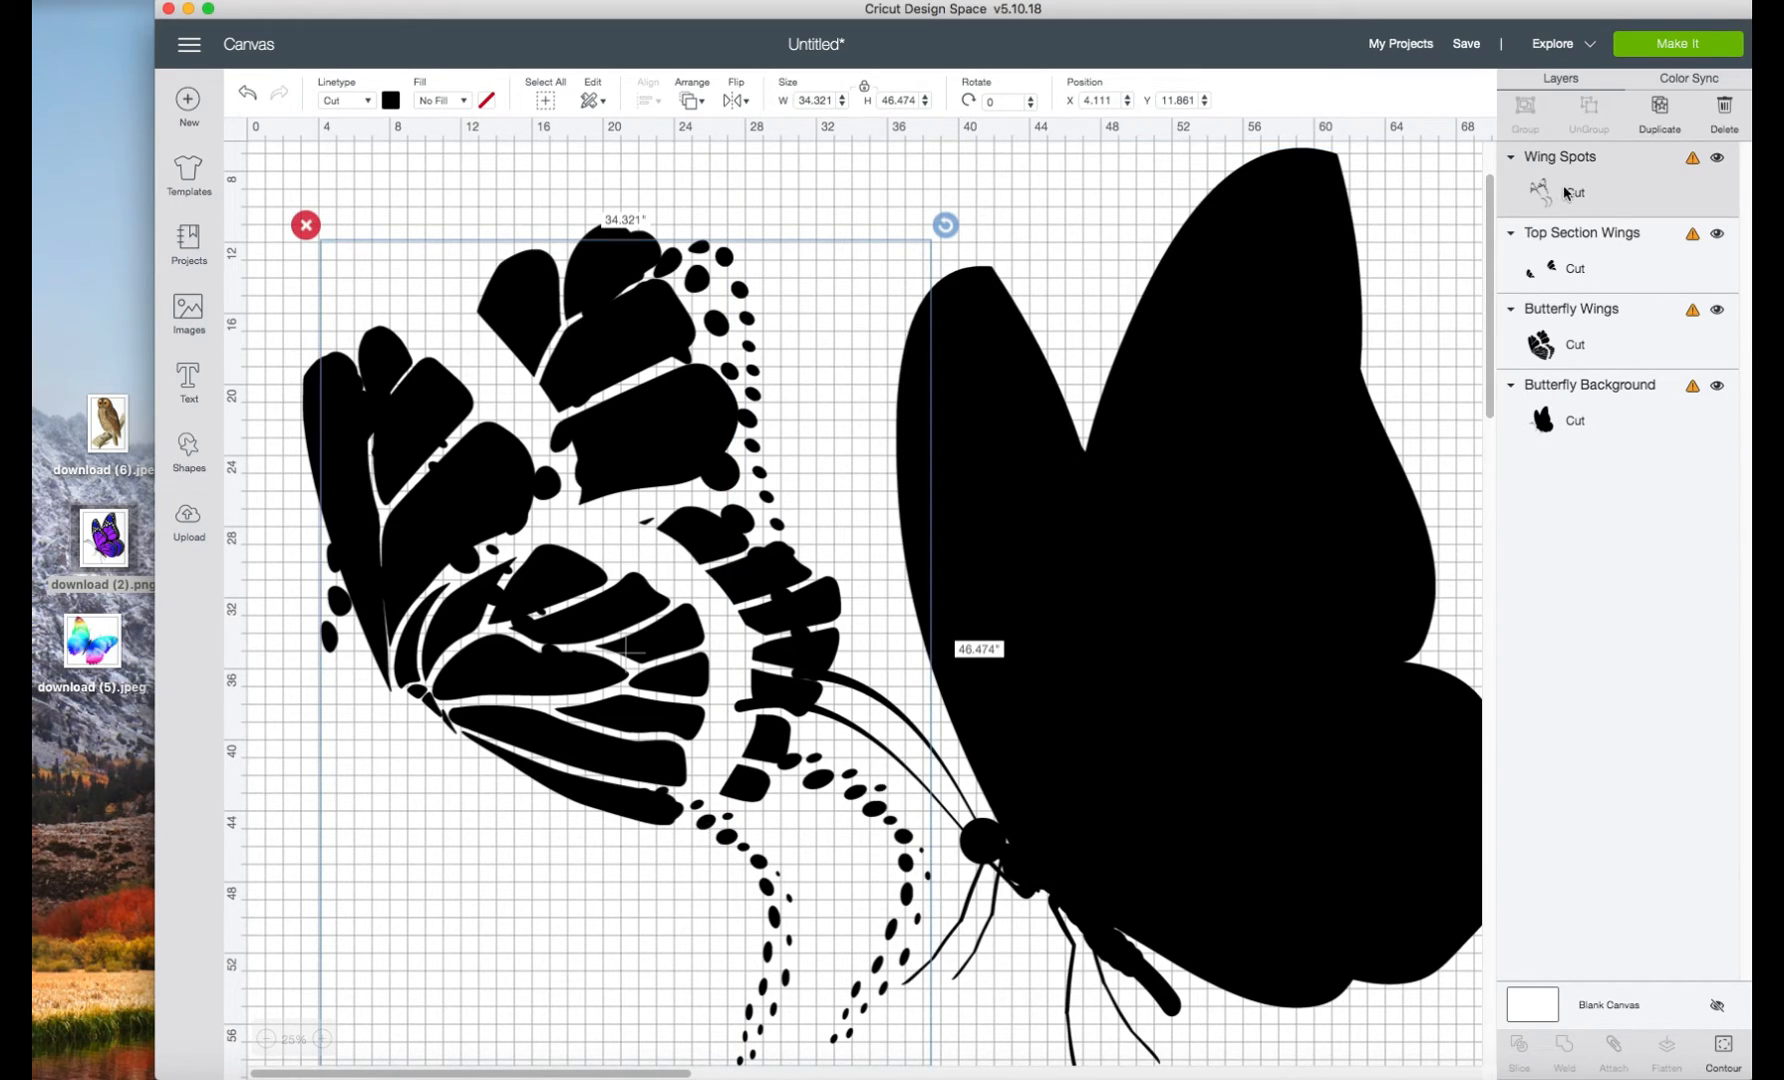
{"action": "left_click", "coordinate": [391, 100]}
{"action": "left_click", "coordinate": [418, 288]}
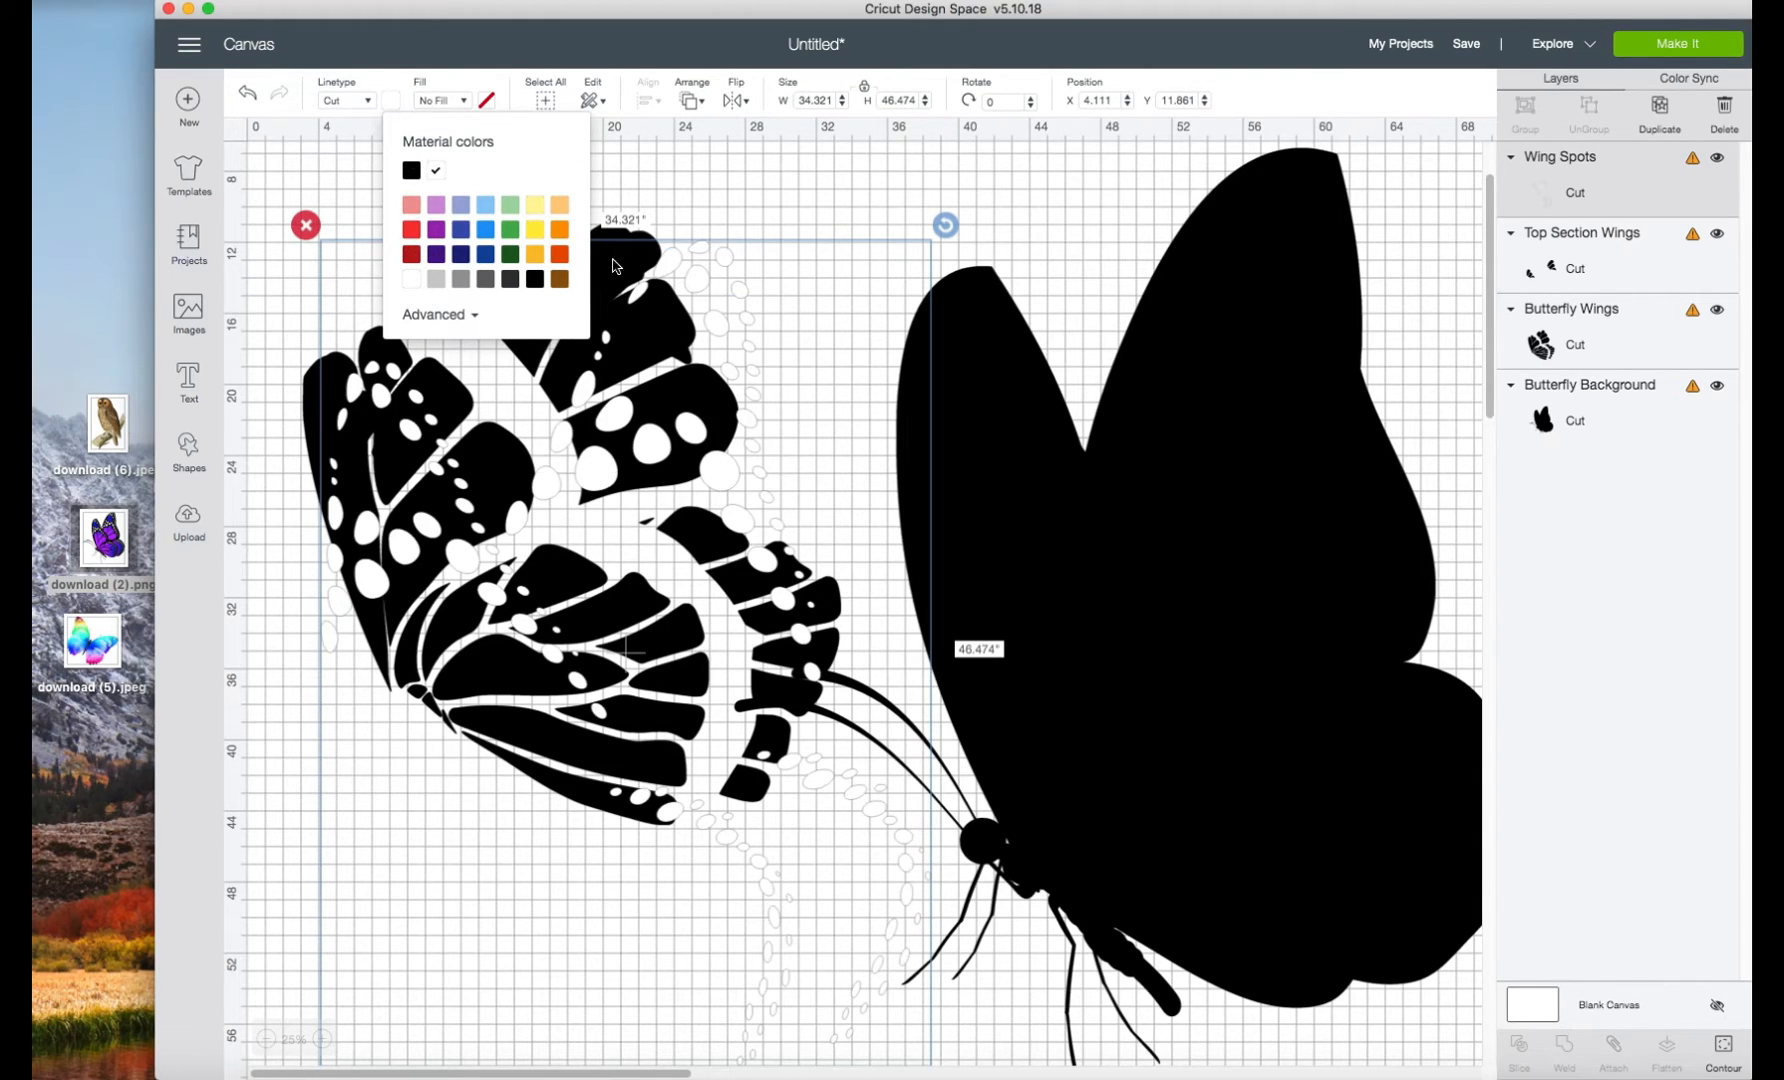
{"action": "left_click", "coordinate": [778, 205]}
{"action": "left_click", "coordinate": [487, 693]}
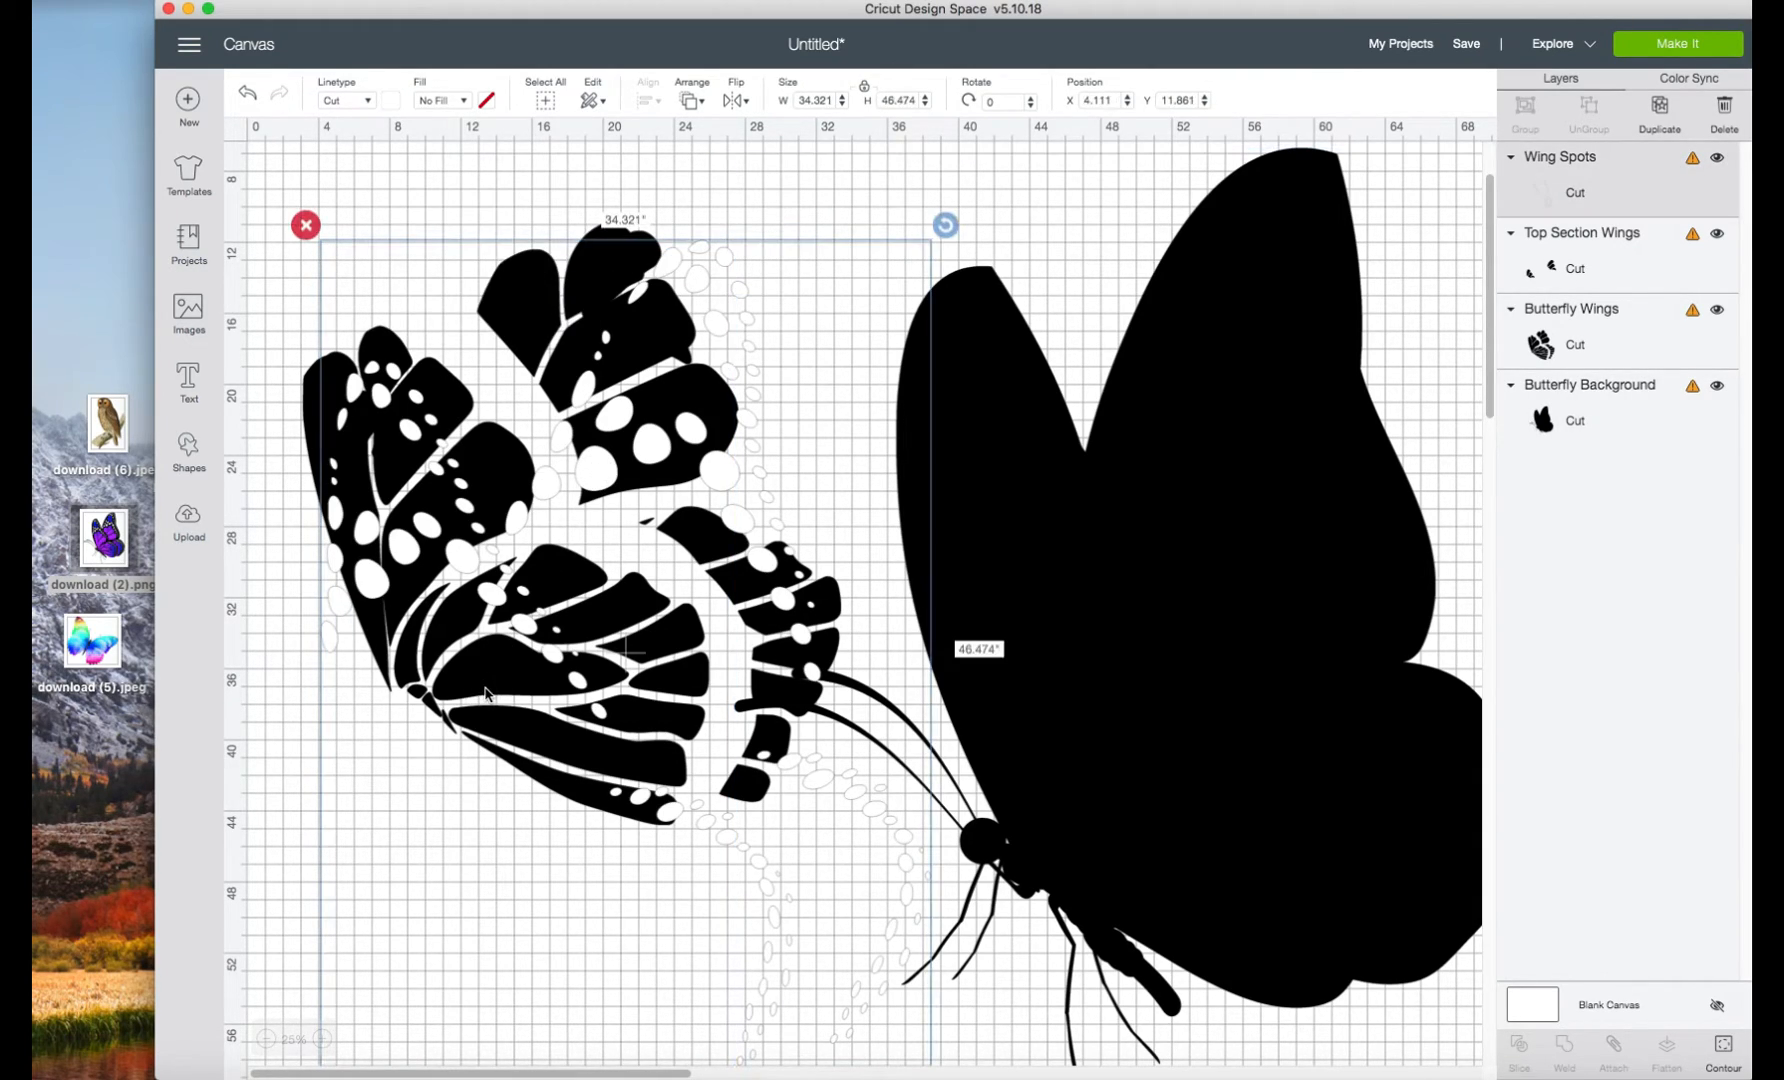
Change the material color of the Butterfly Wings layer to purple.
{"action": "left_click", "coordinate": [1545, 338]}
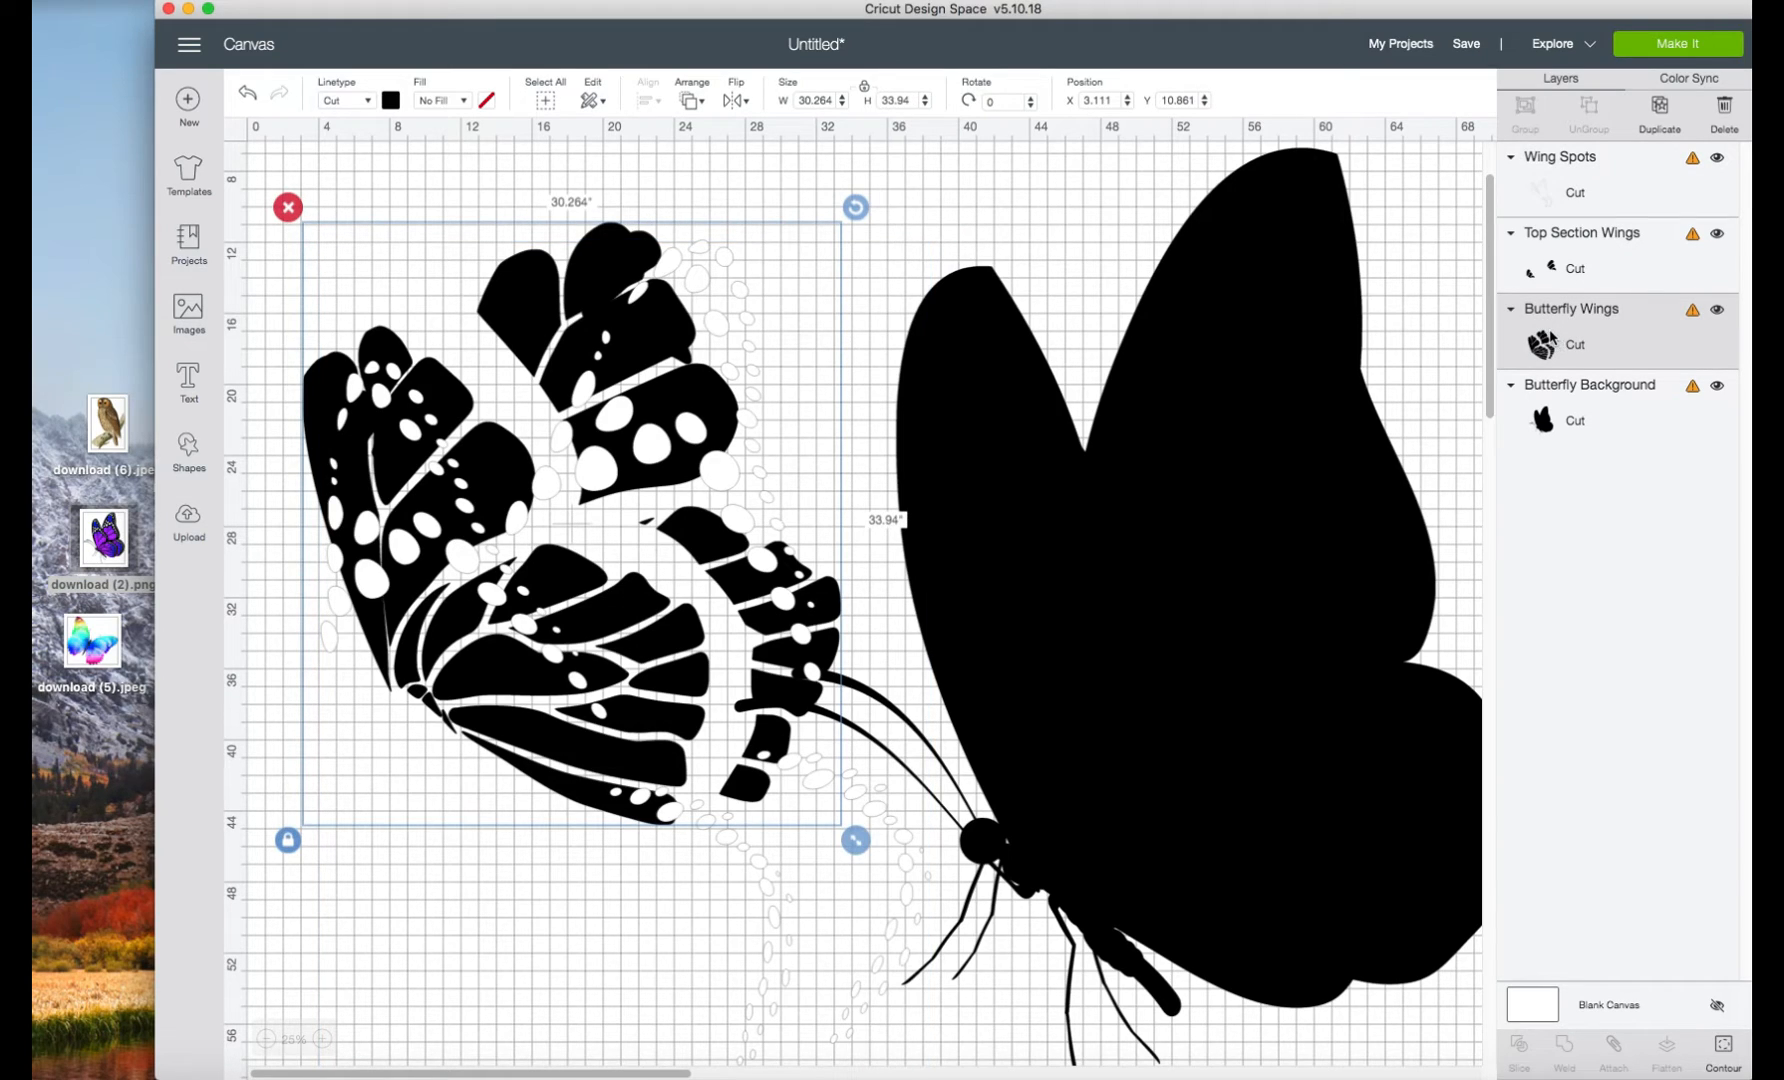
{"action": "left_click", "coordinate": [391, 100]}
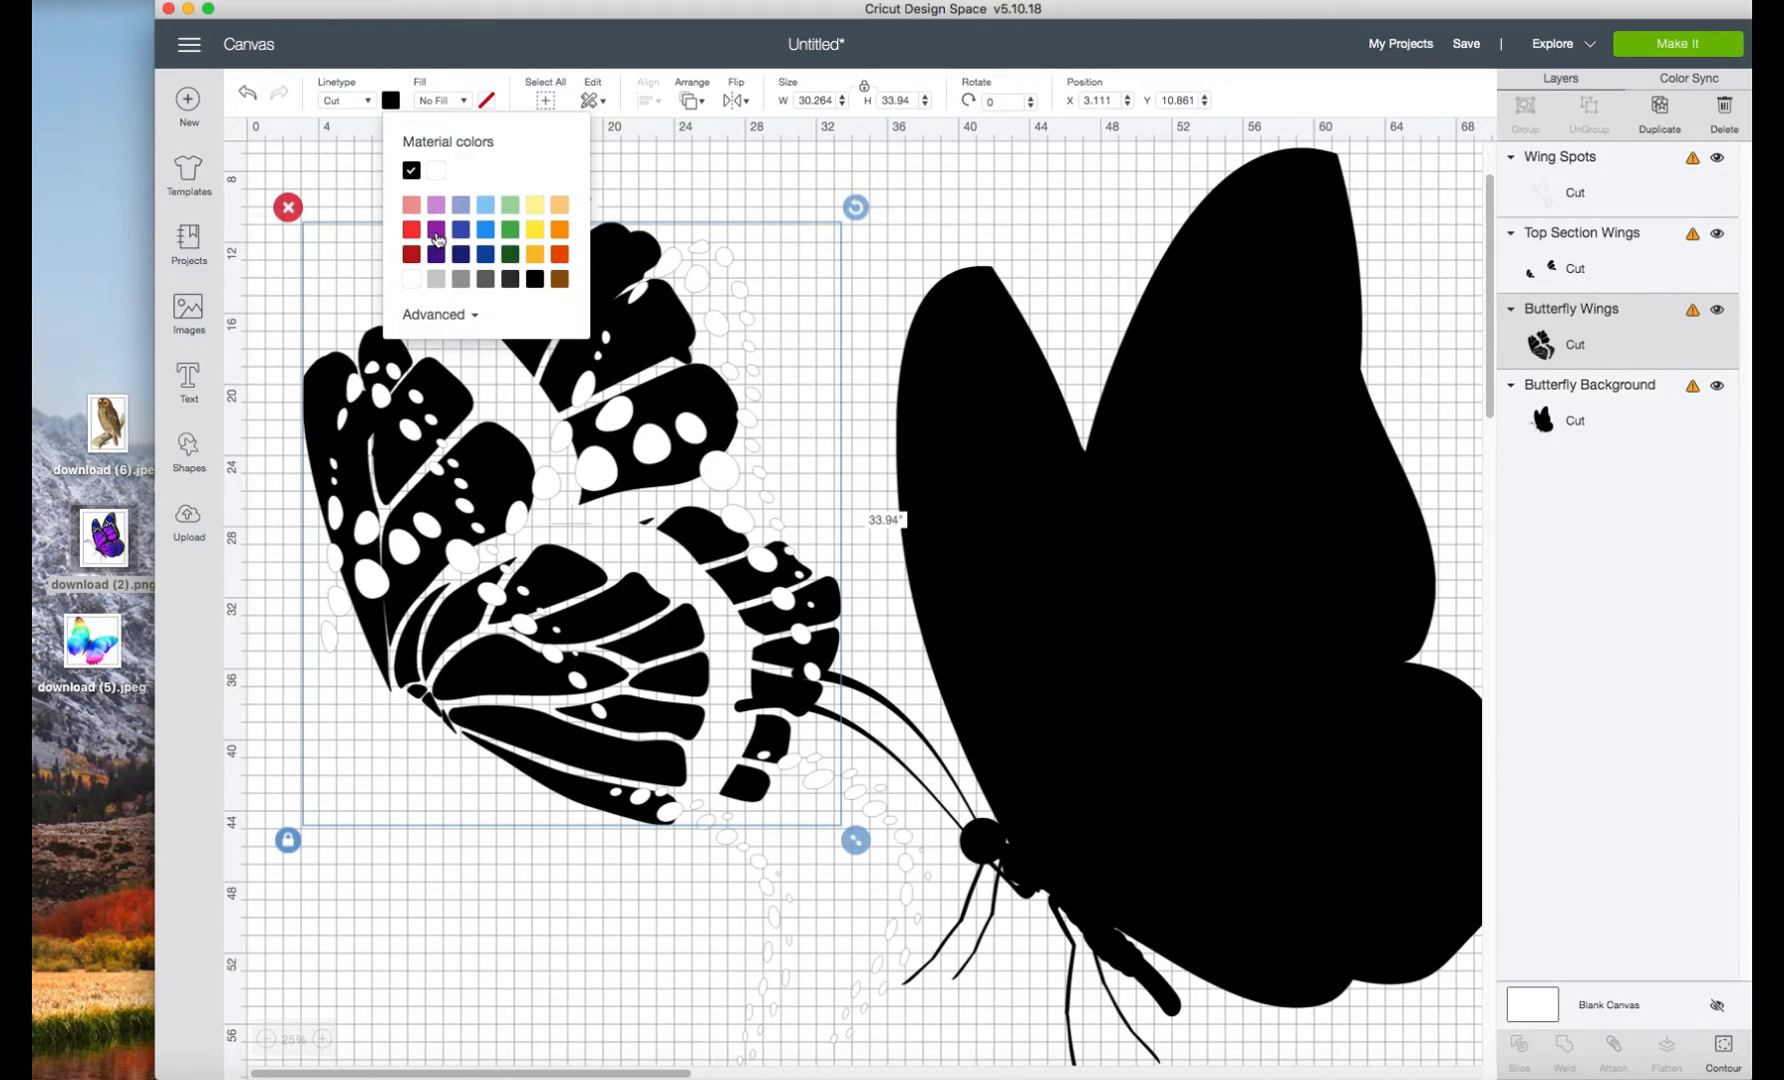
{"action": "left_click", "coordinate": [437, 231]}
Change the material color of the Top Section Wings layer to light blue.
{"action": "left_click", "coordinate": [1555, 285]}
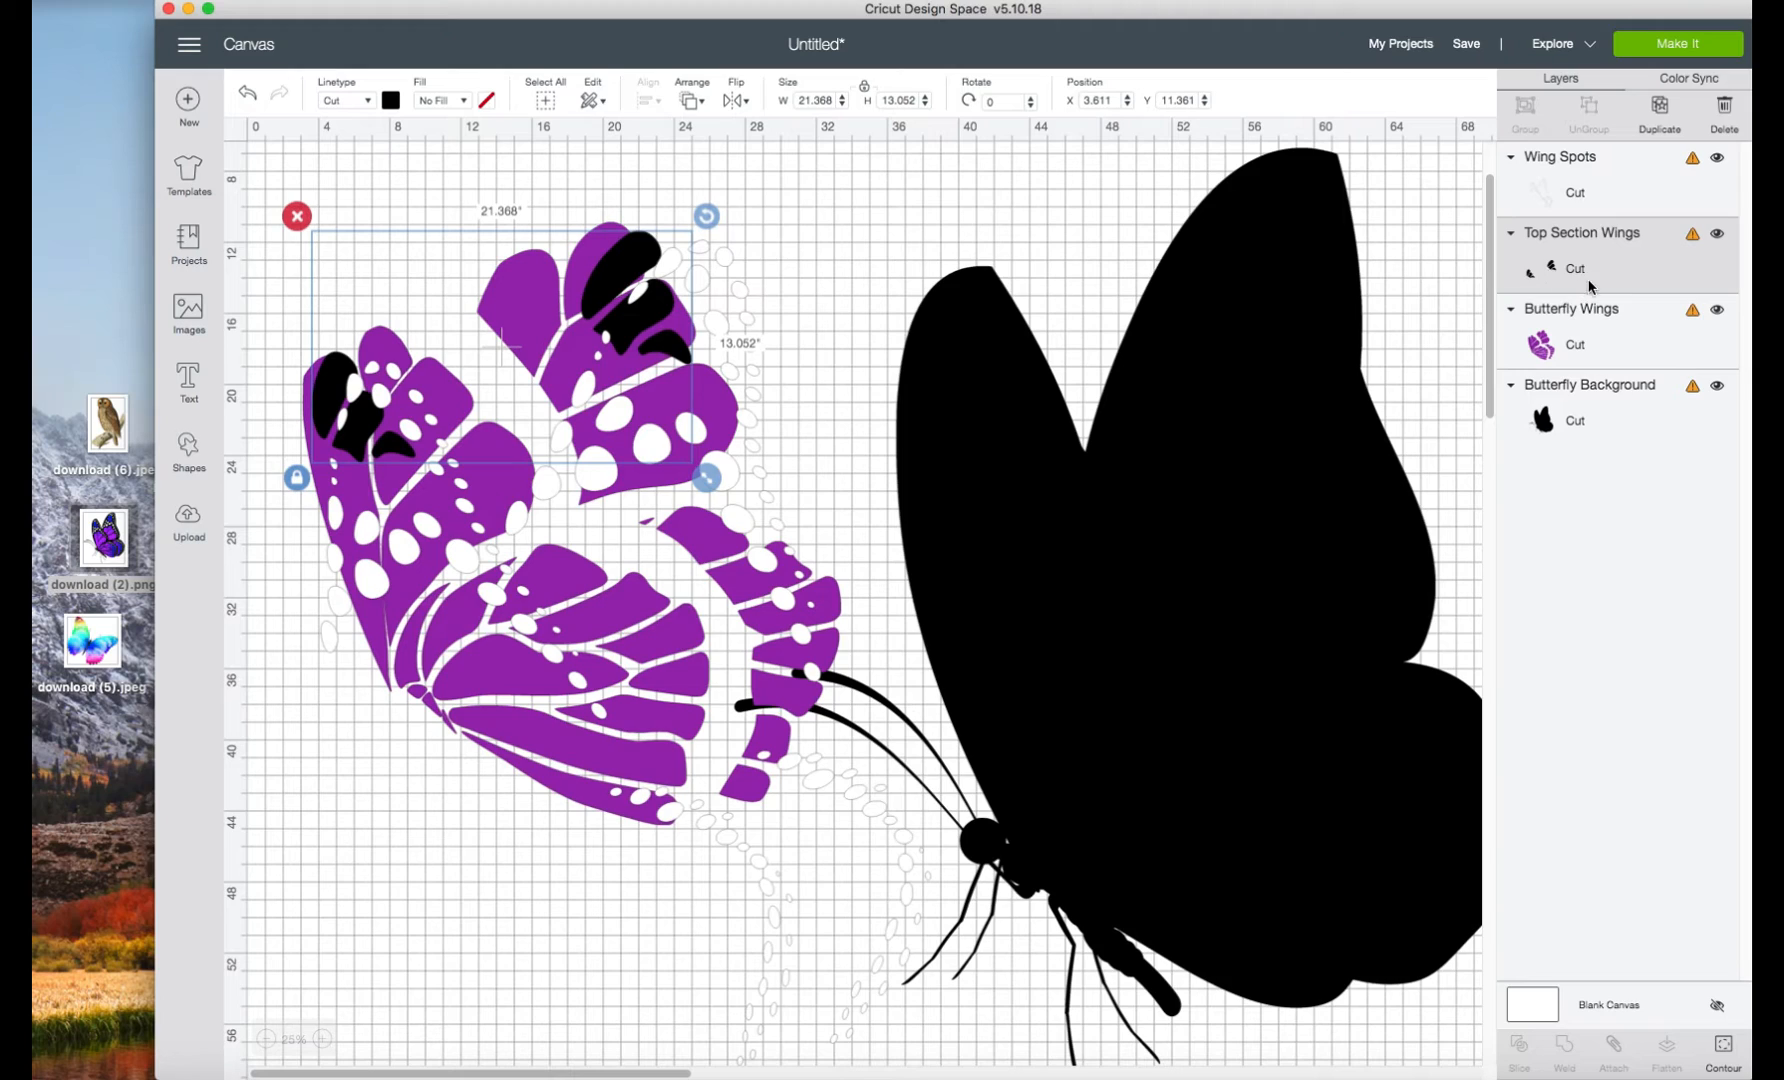
{"action": "left_click", "coordinate": [391, 100]}
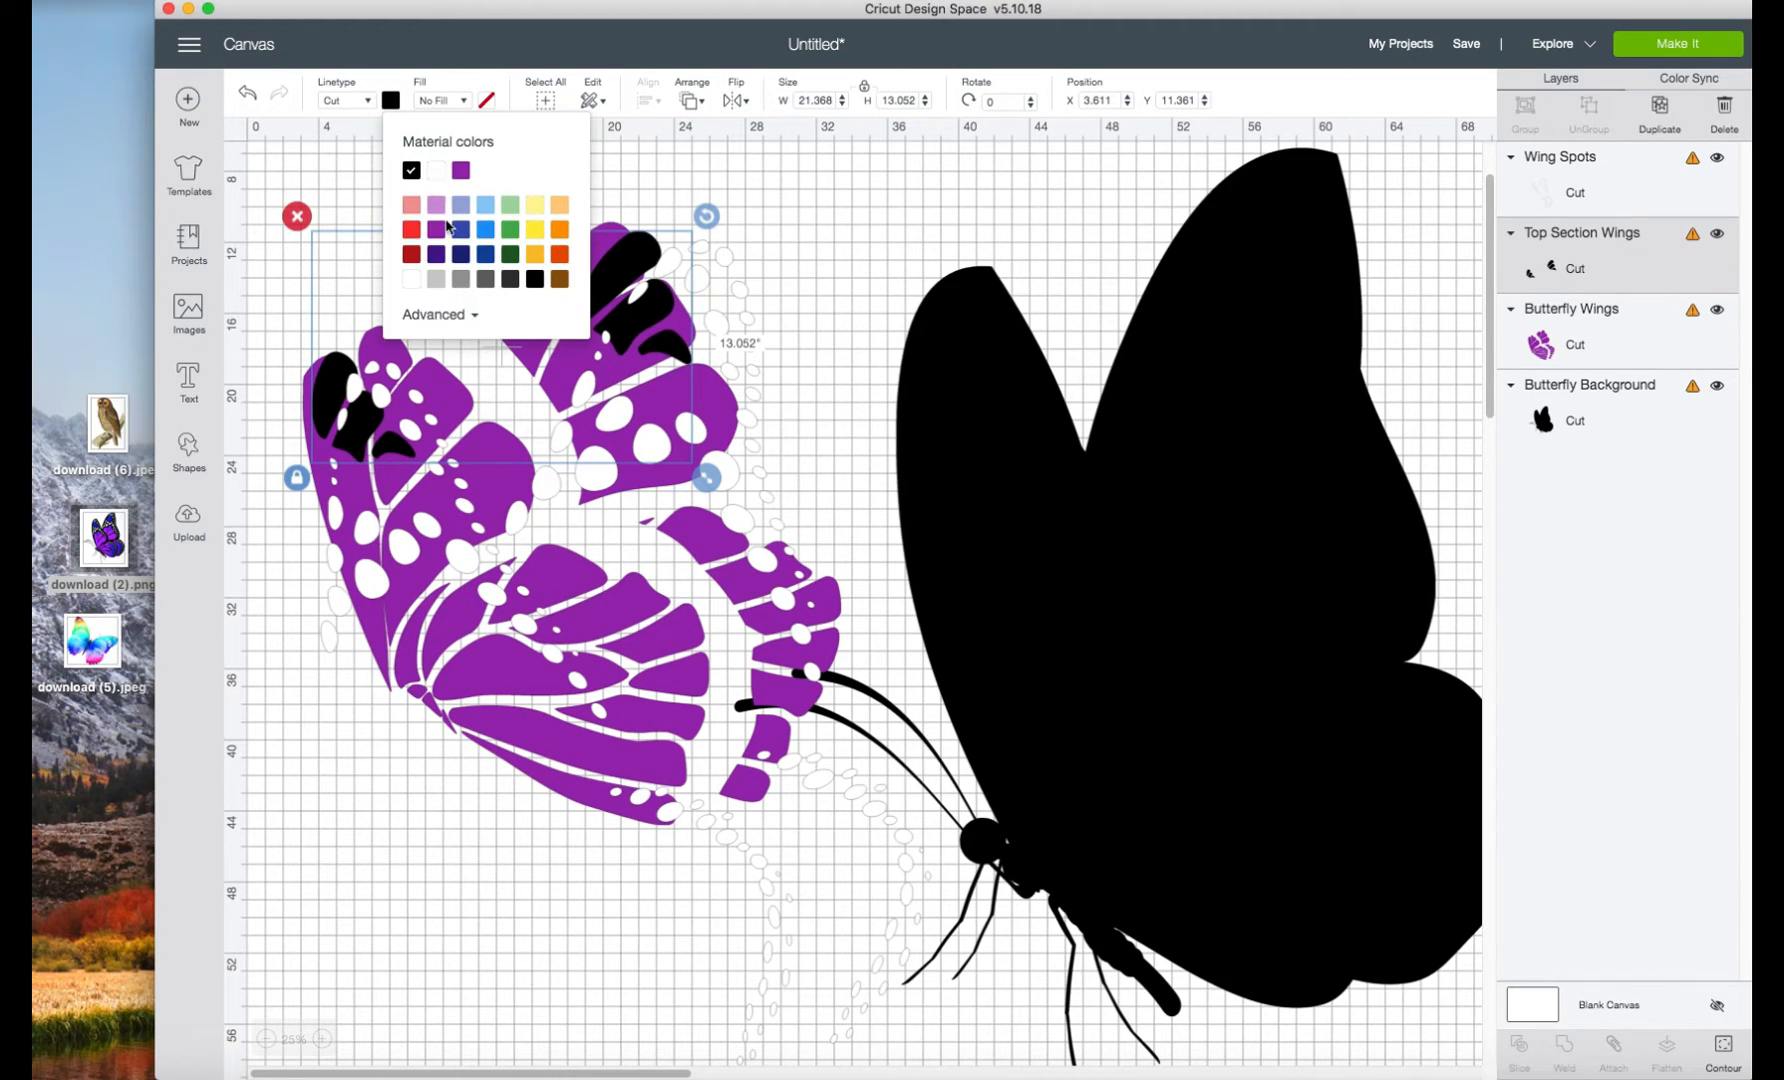
{"action": "left_click", "coordinate": [479, 208]}
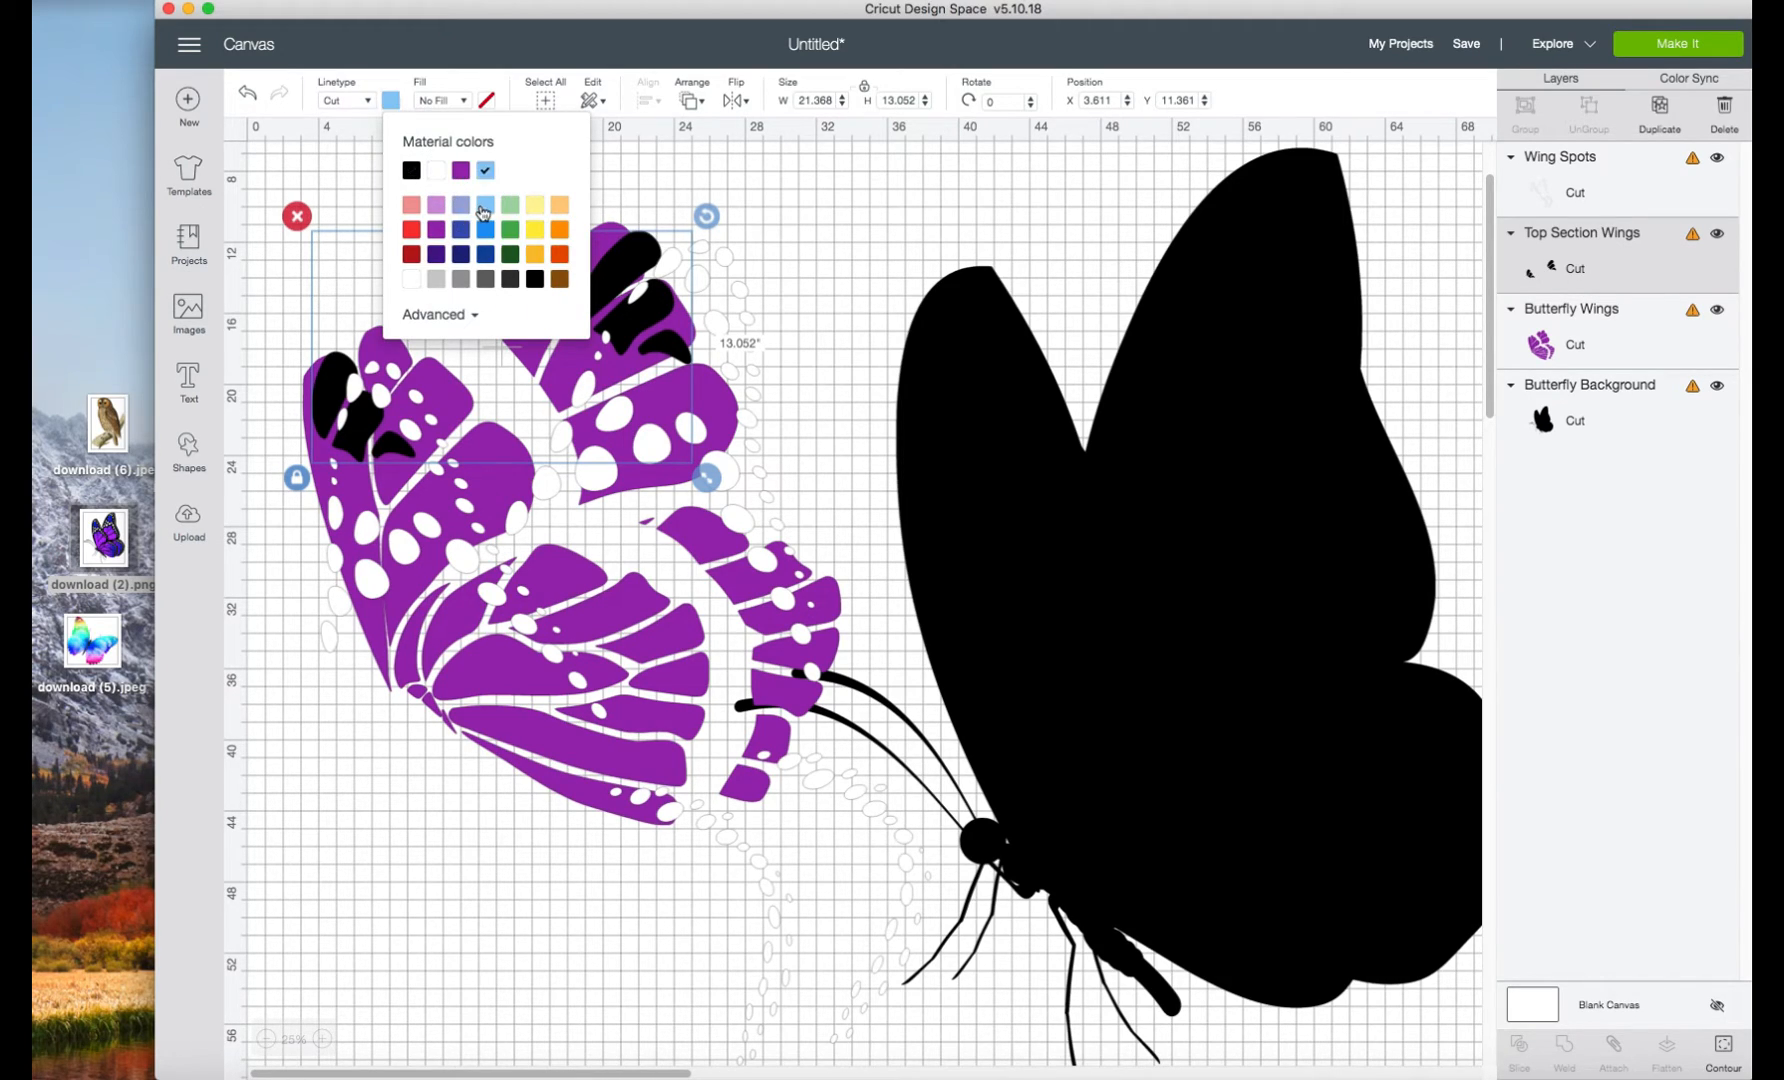
{"action": "left_click", "coordinate": [979, 242]}
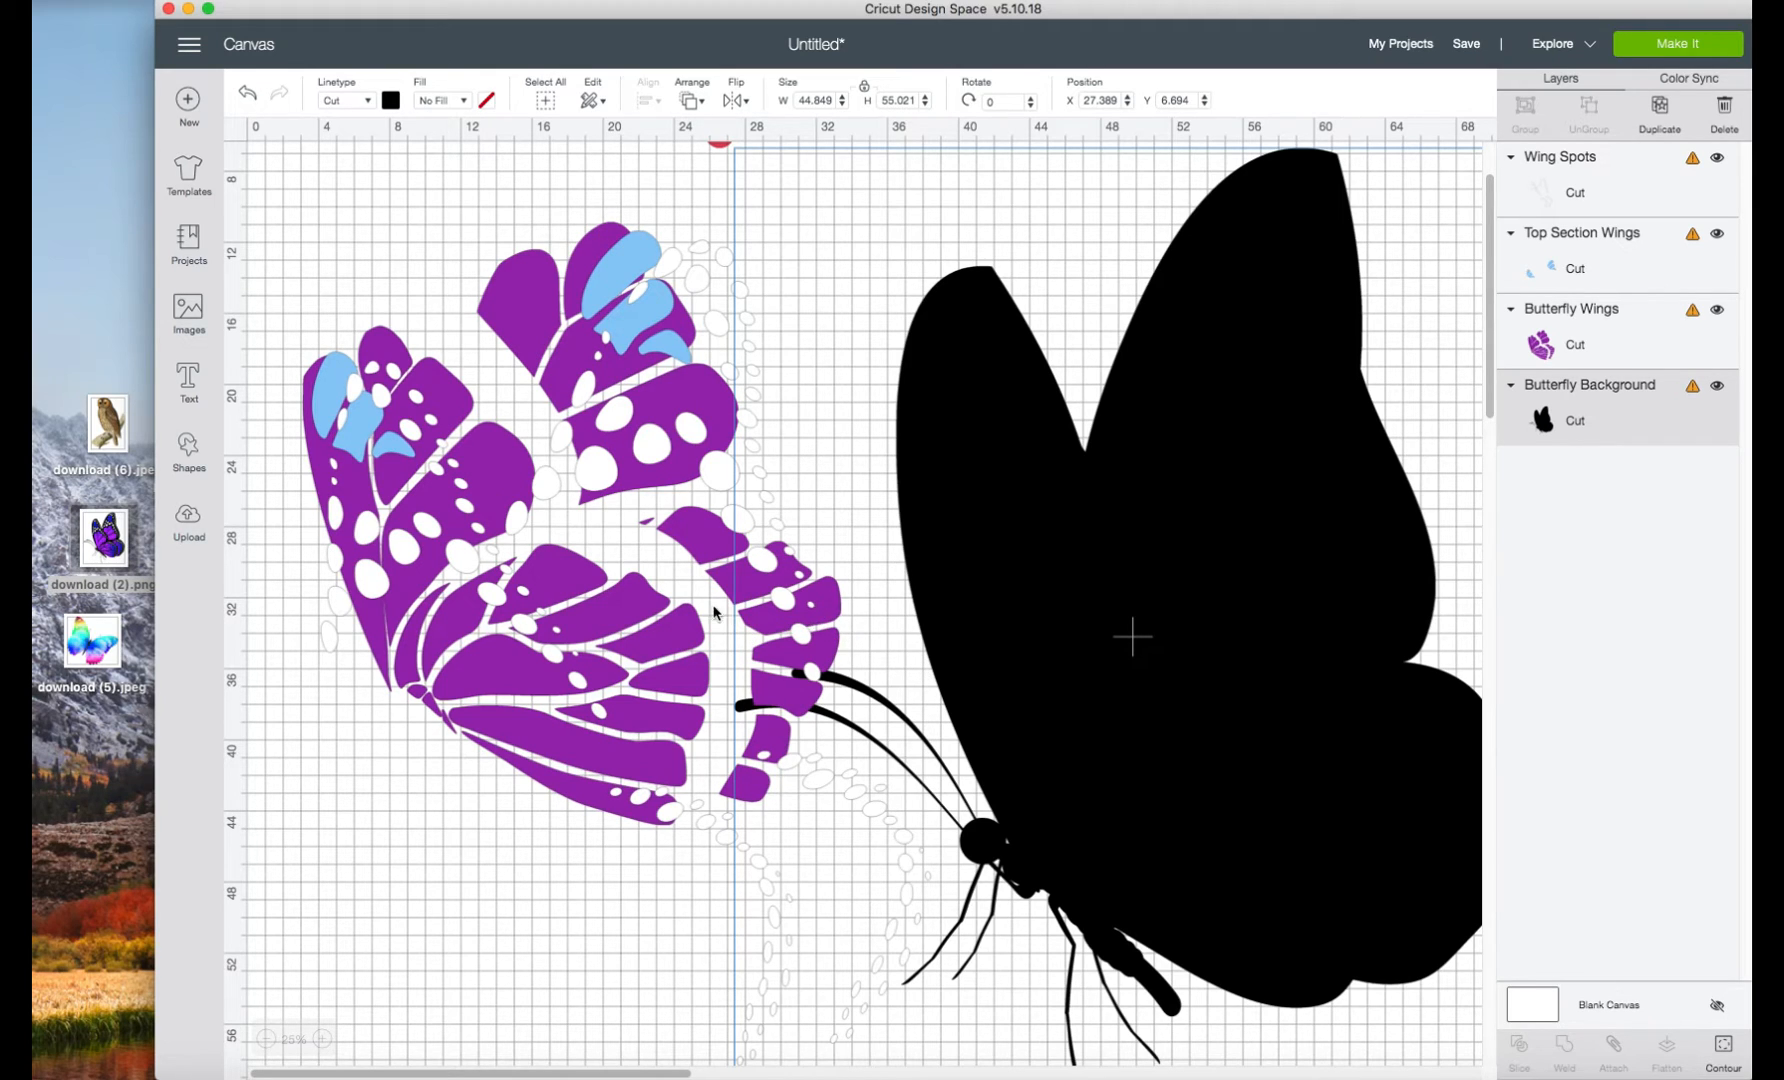
Try placing the white wing spots over the black butterfly background.
{"action": "left_click_drag", "start_coordinate": [649, 582], "coordinate": [1211, 521]}
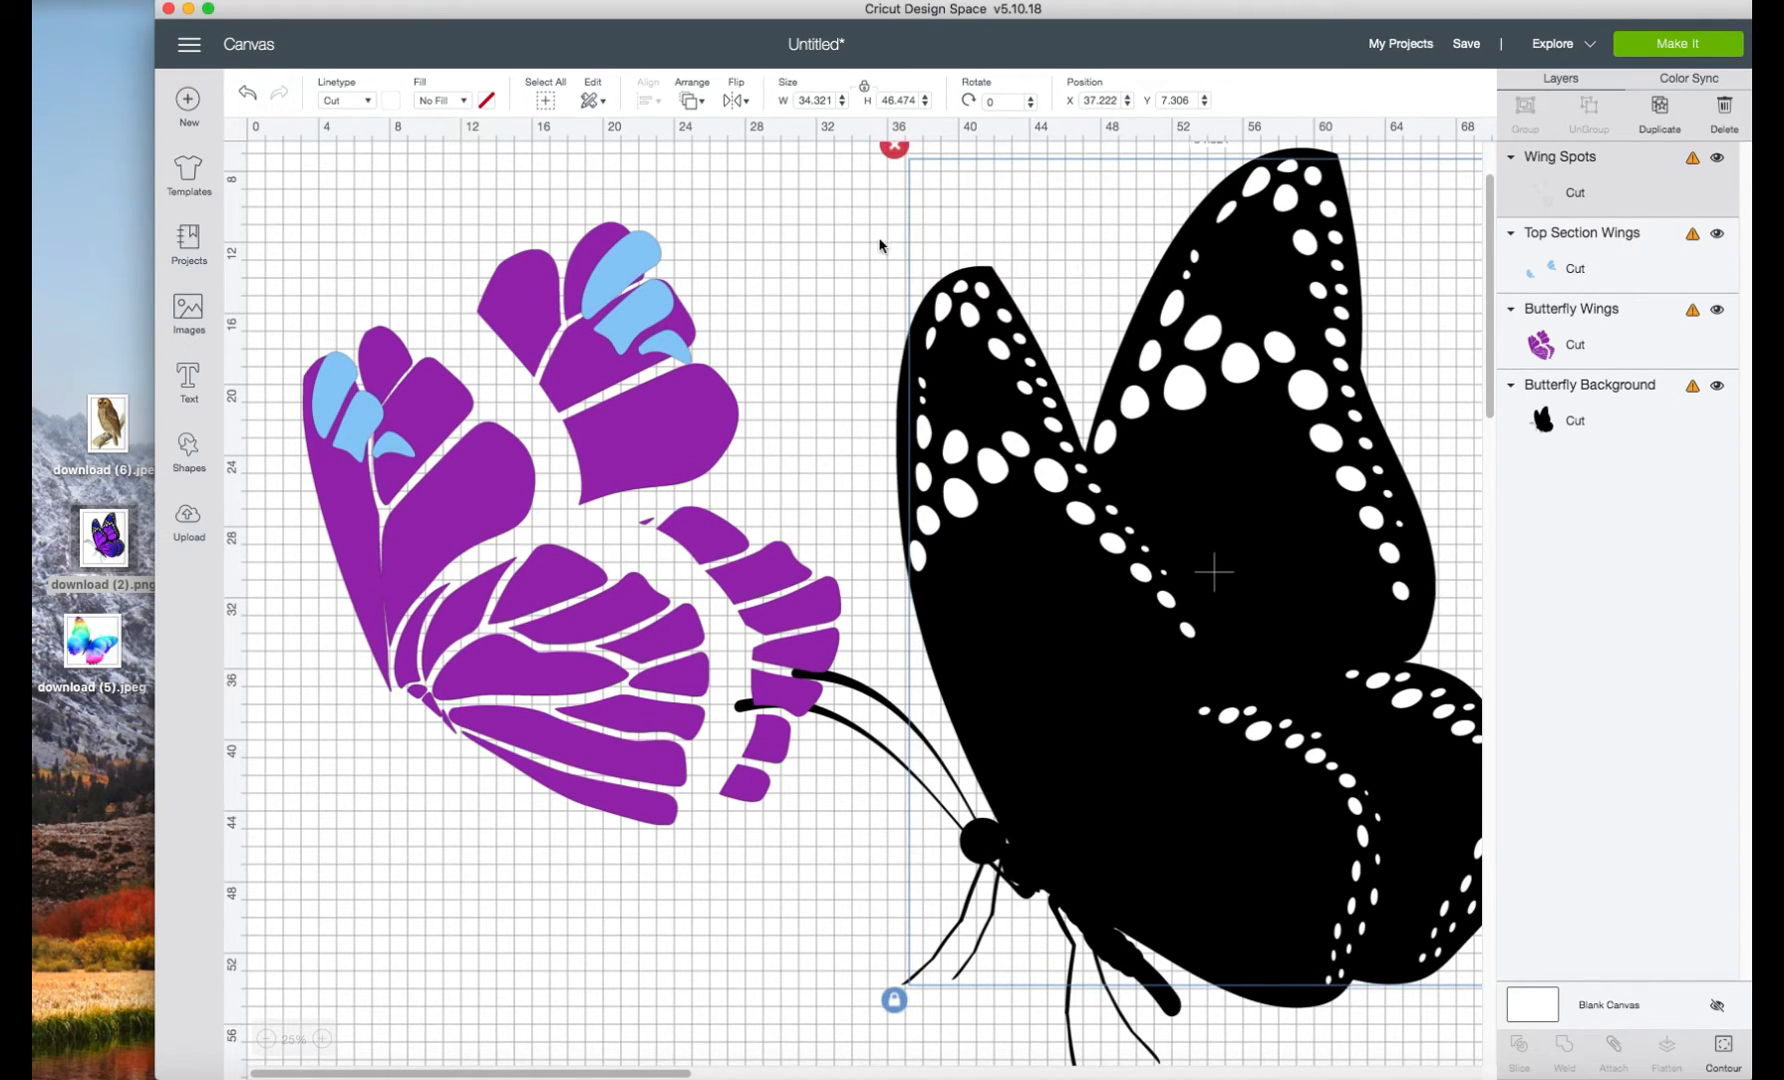
{"action": "left_click", "coordinate": [912, 303]}
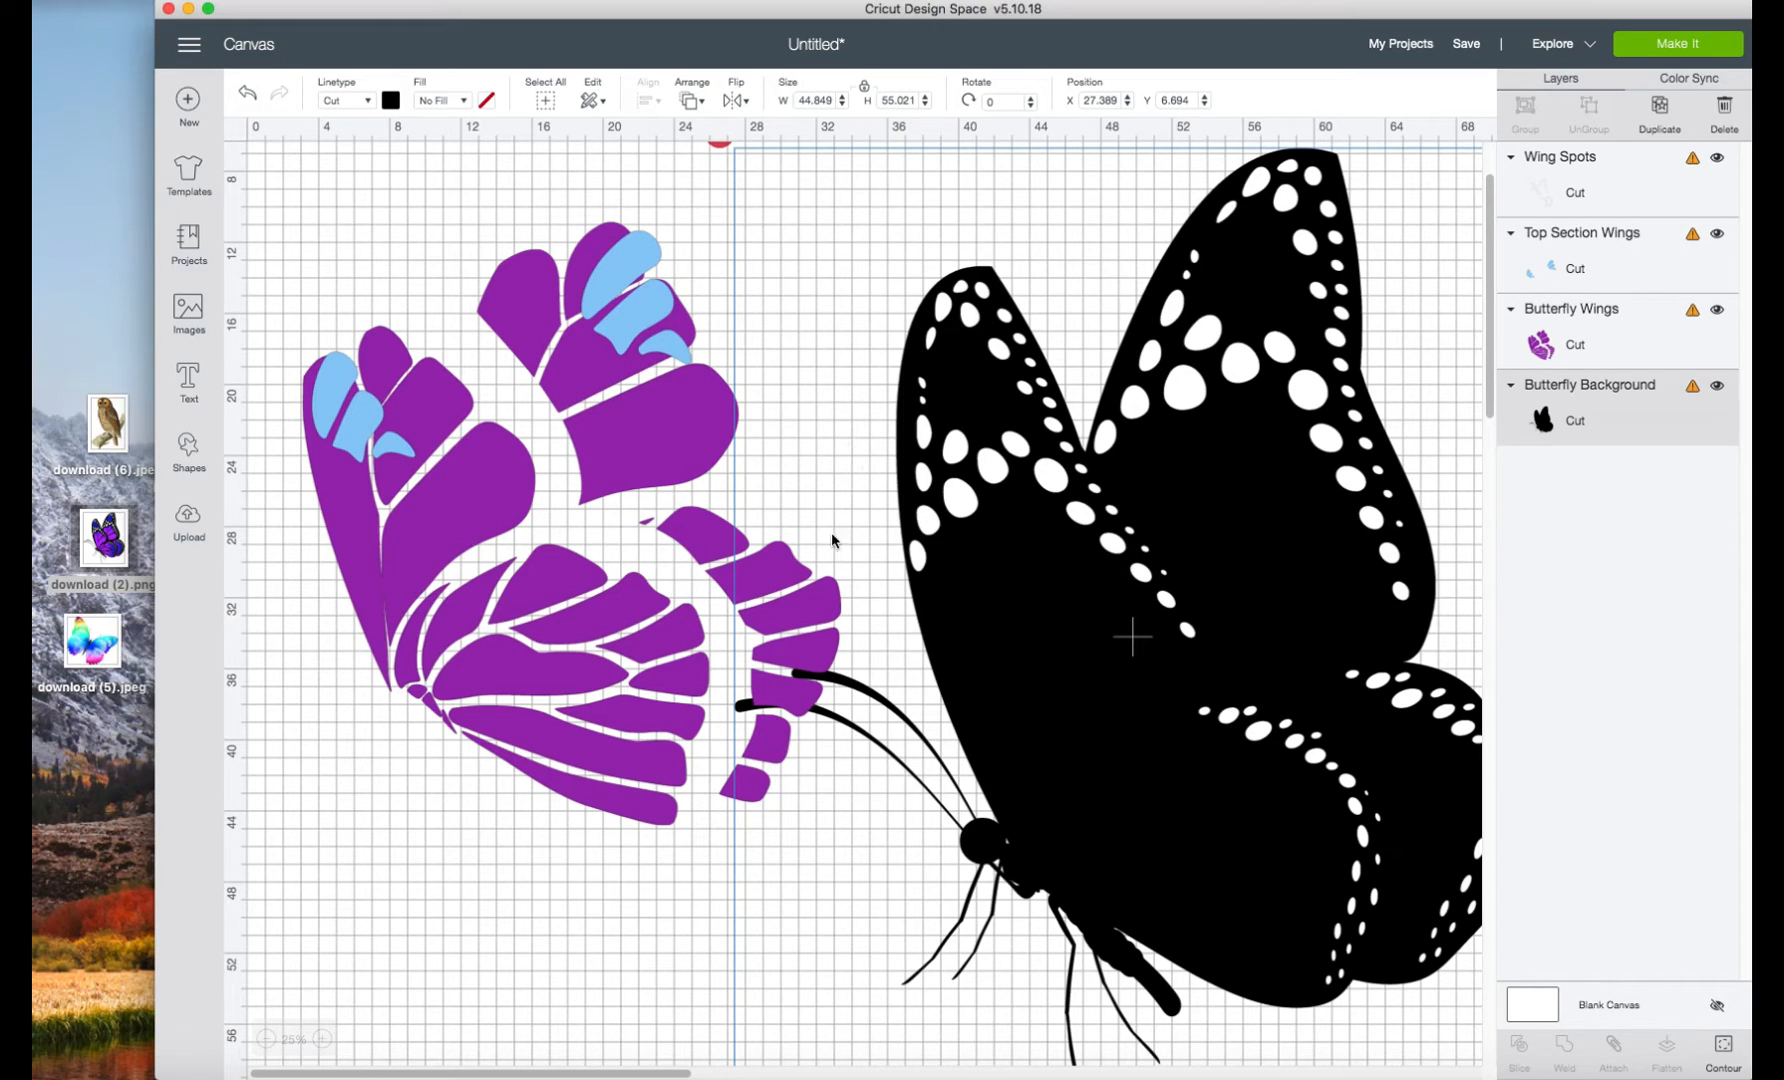
{"action": "left_click", "coordinate": [680, 912]}
Shift the black background toward the canvas center, and move the white spots beside it and the light blue sections below it.
{"action": "left_click_drag", "start_coordinate": [1075, 697], "coordinate": [1142, 724]}
{"action": "left_click_drag", "start_coordinate": [916, 602], "coordinate": [677, 599]}
{"action": "left_click_drag", "start_coordinate": [433, 447], "coordinate": [956, 1063]}
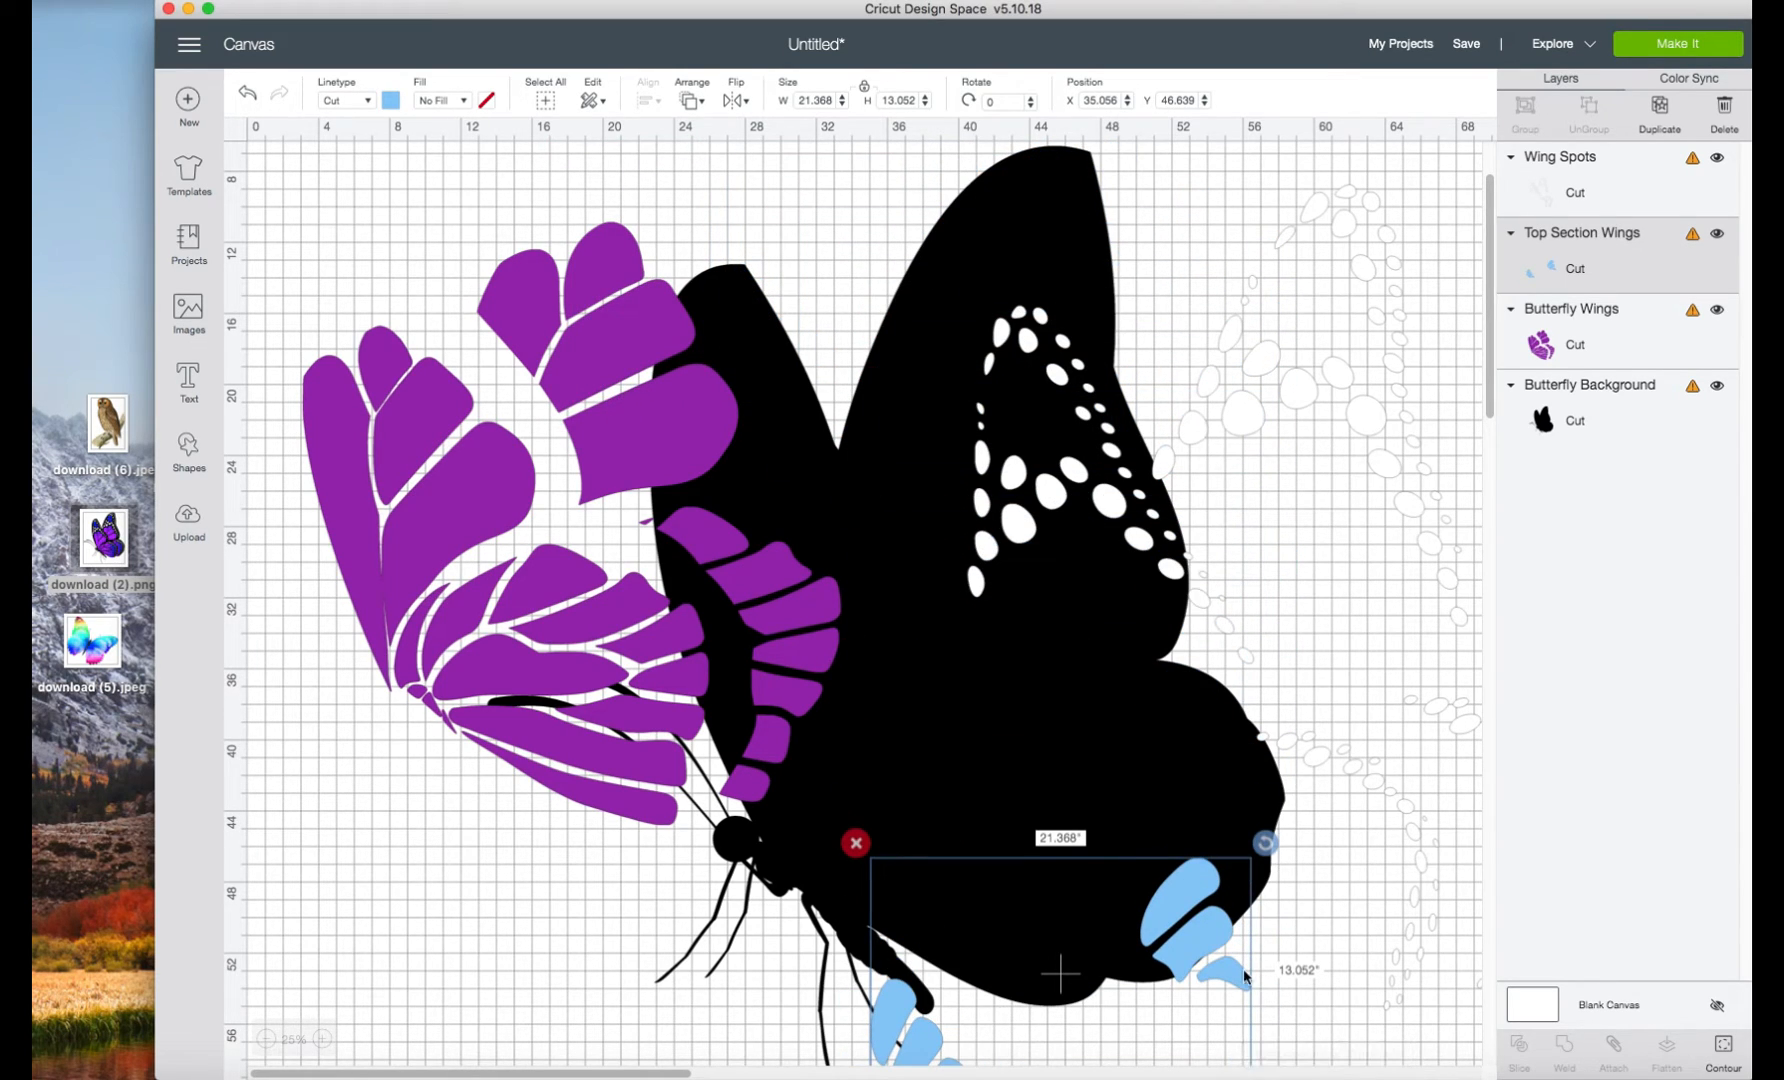
{"action": "left_click_drag", "start_coordinate": [1114, 870], "coordinate": [1378, 765]}
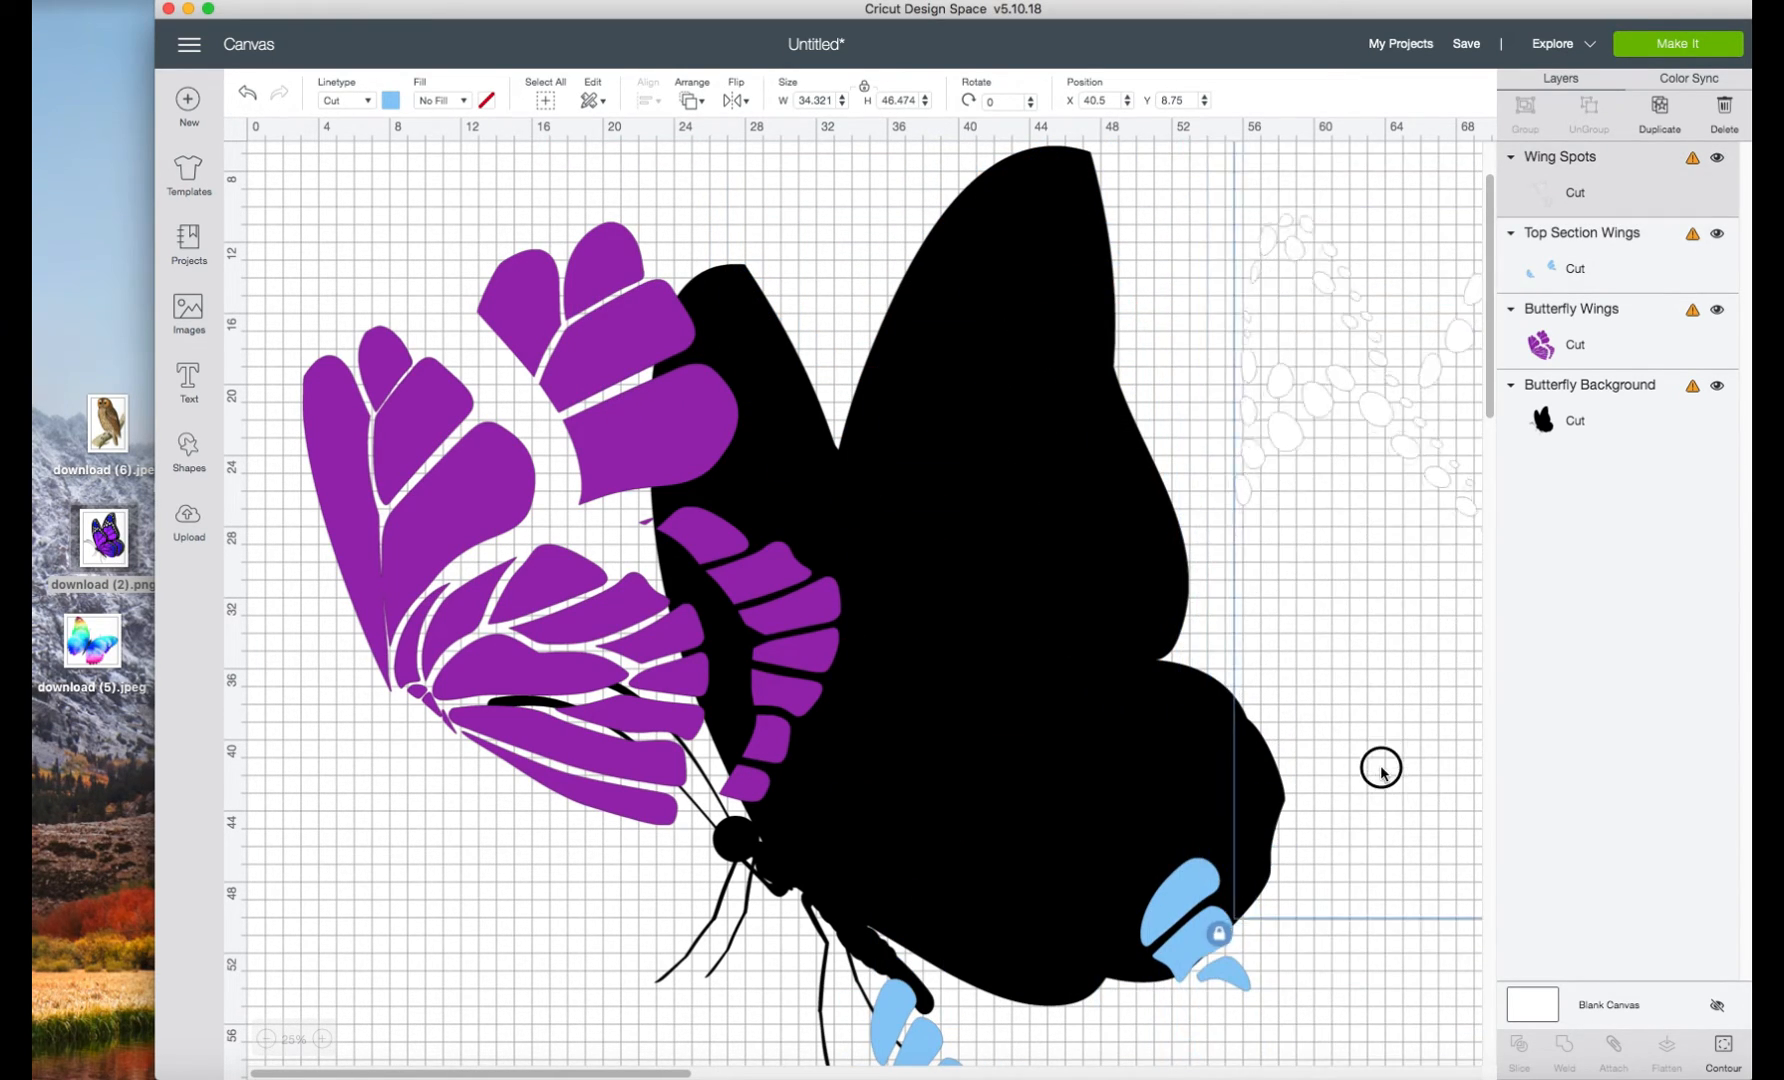
{"action": "left_click_drag", "start_coordinate": [1190, 940], "coordinate": [1298, 1070]}
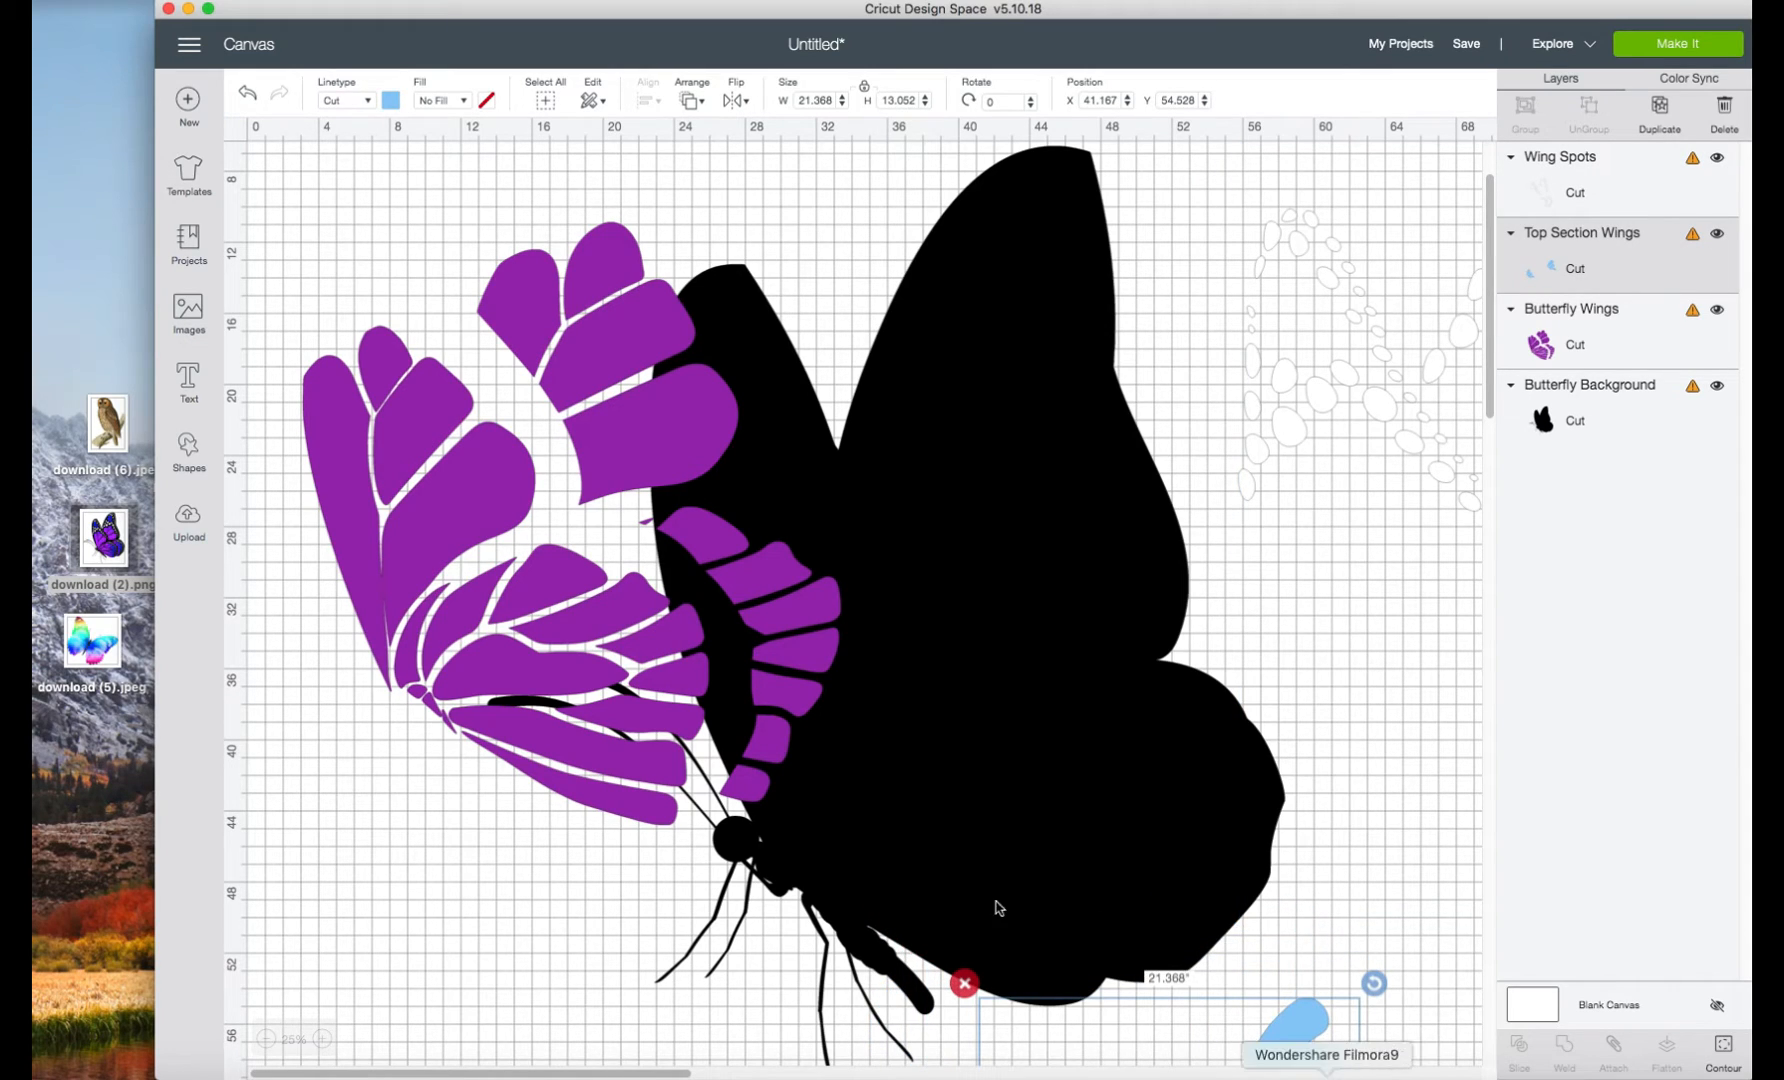
Move the purple wings below the black butterfly and set the light blue sections beside them, leaving the background clear.
{"action": "left_click_drag", "start_coordinate": [608, 632], "coordinate": [556, 996]}
{"action": "scroll", "coordinate": [689, 725], "scroll_direction": "down", "scroll_amount": 10}
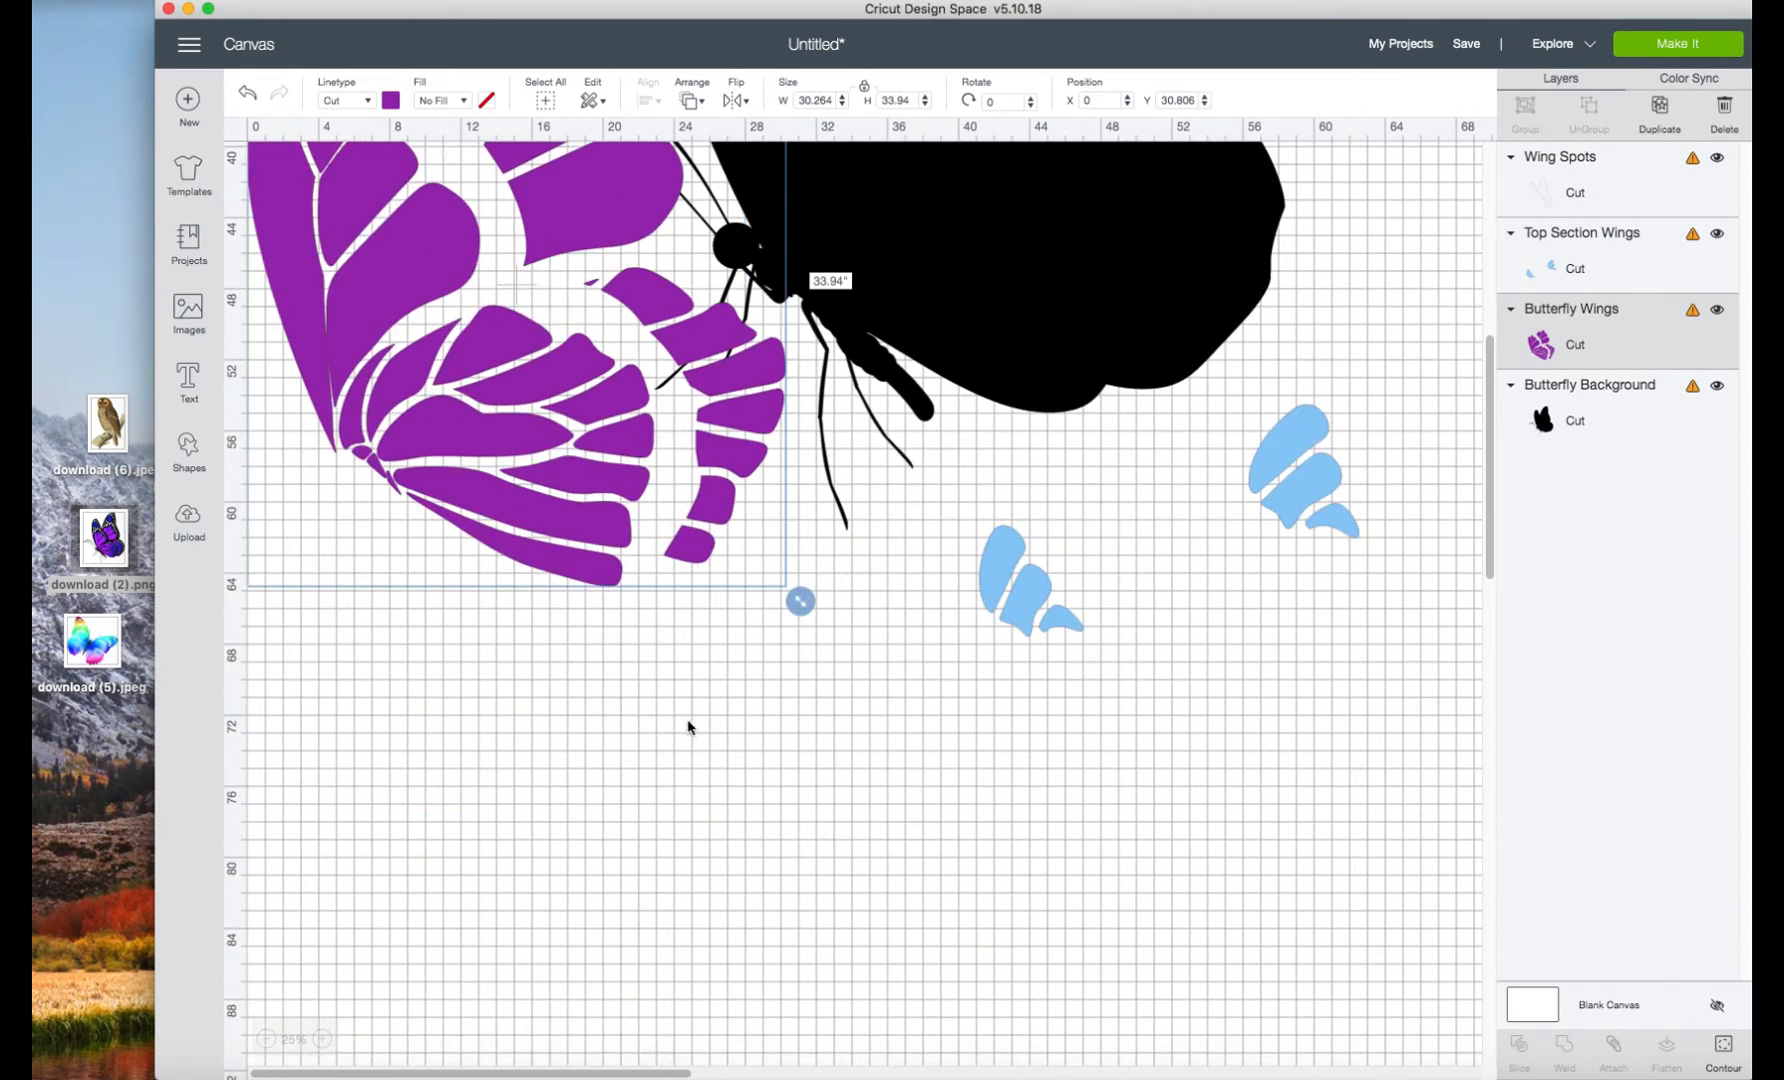
{"action": "scroll", "coordinate": [617, 514], "scroll_direction": "up", "scroll_amount": 5}
{"action": "left_click_drag", "start_coordinate": [578, 462], "coordinate": [913, 1062]}
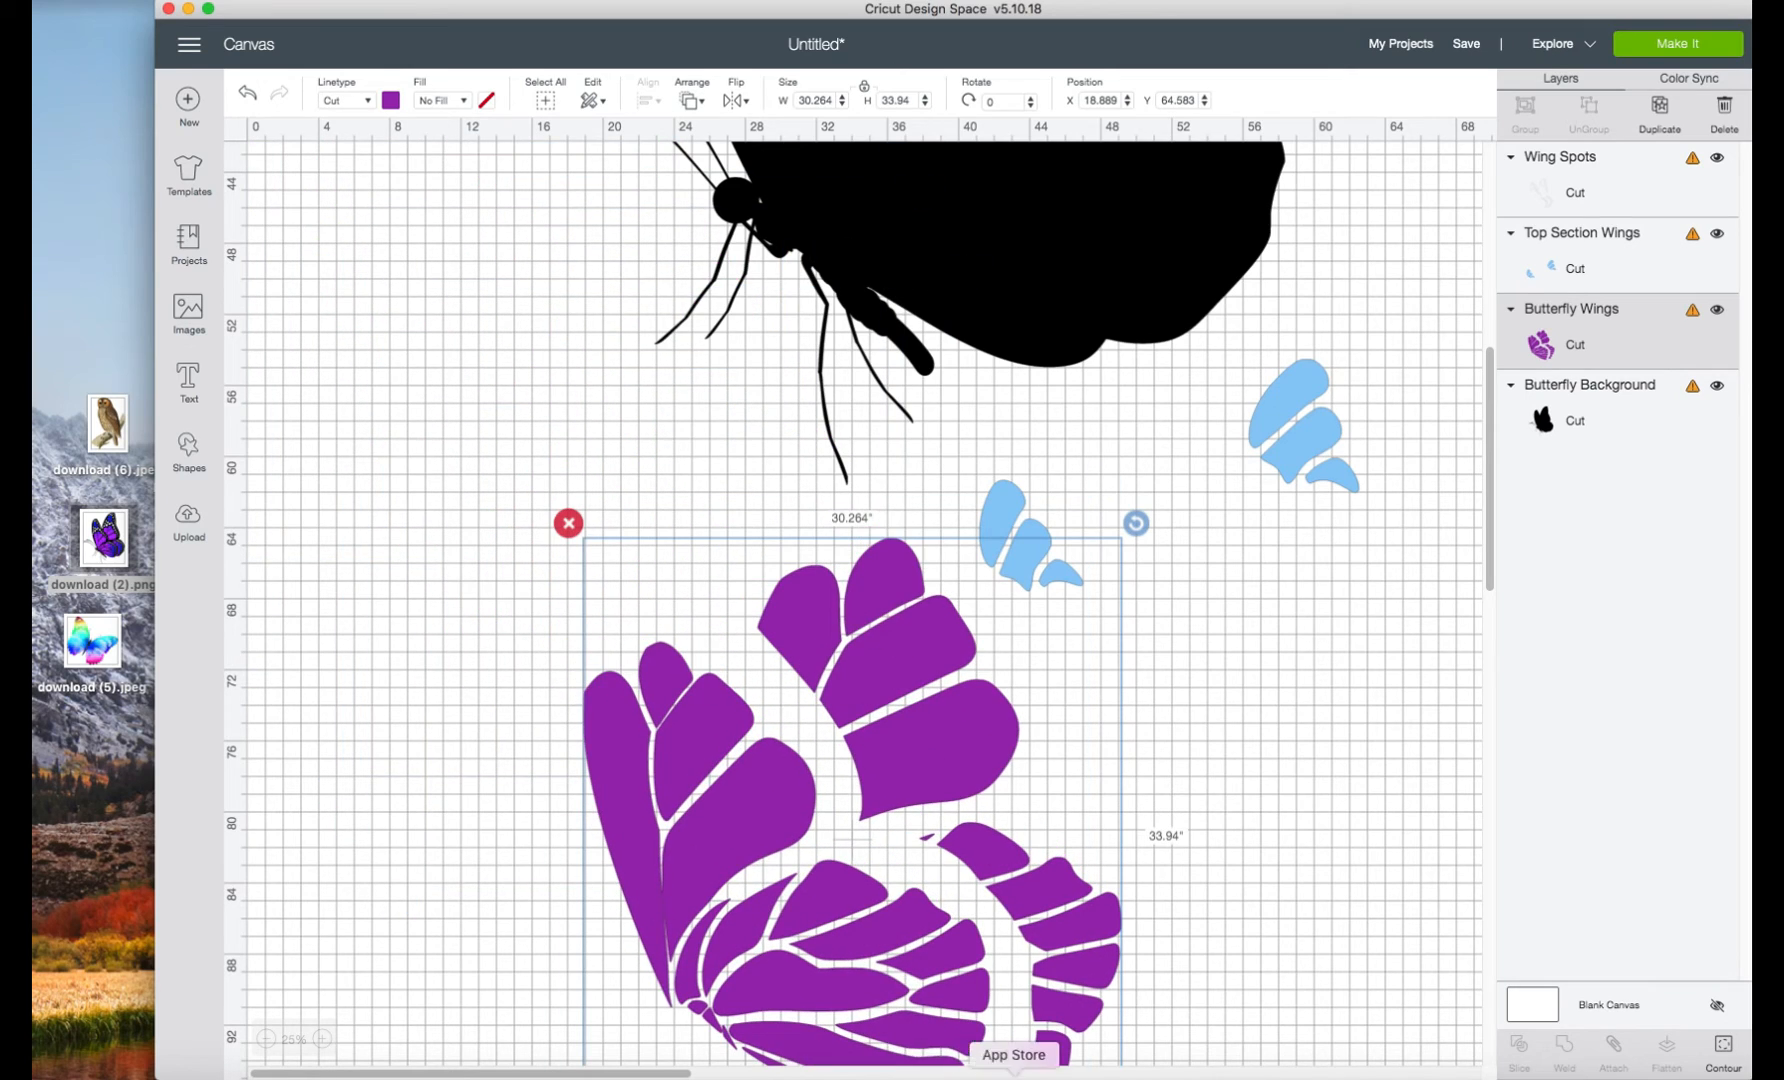
{"action": "left_click_drag", "start_coordinate": [1288, 437], "coordinate": [1326, 816]}
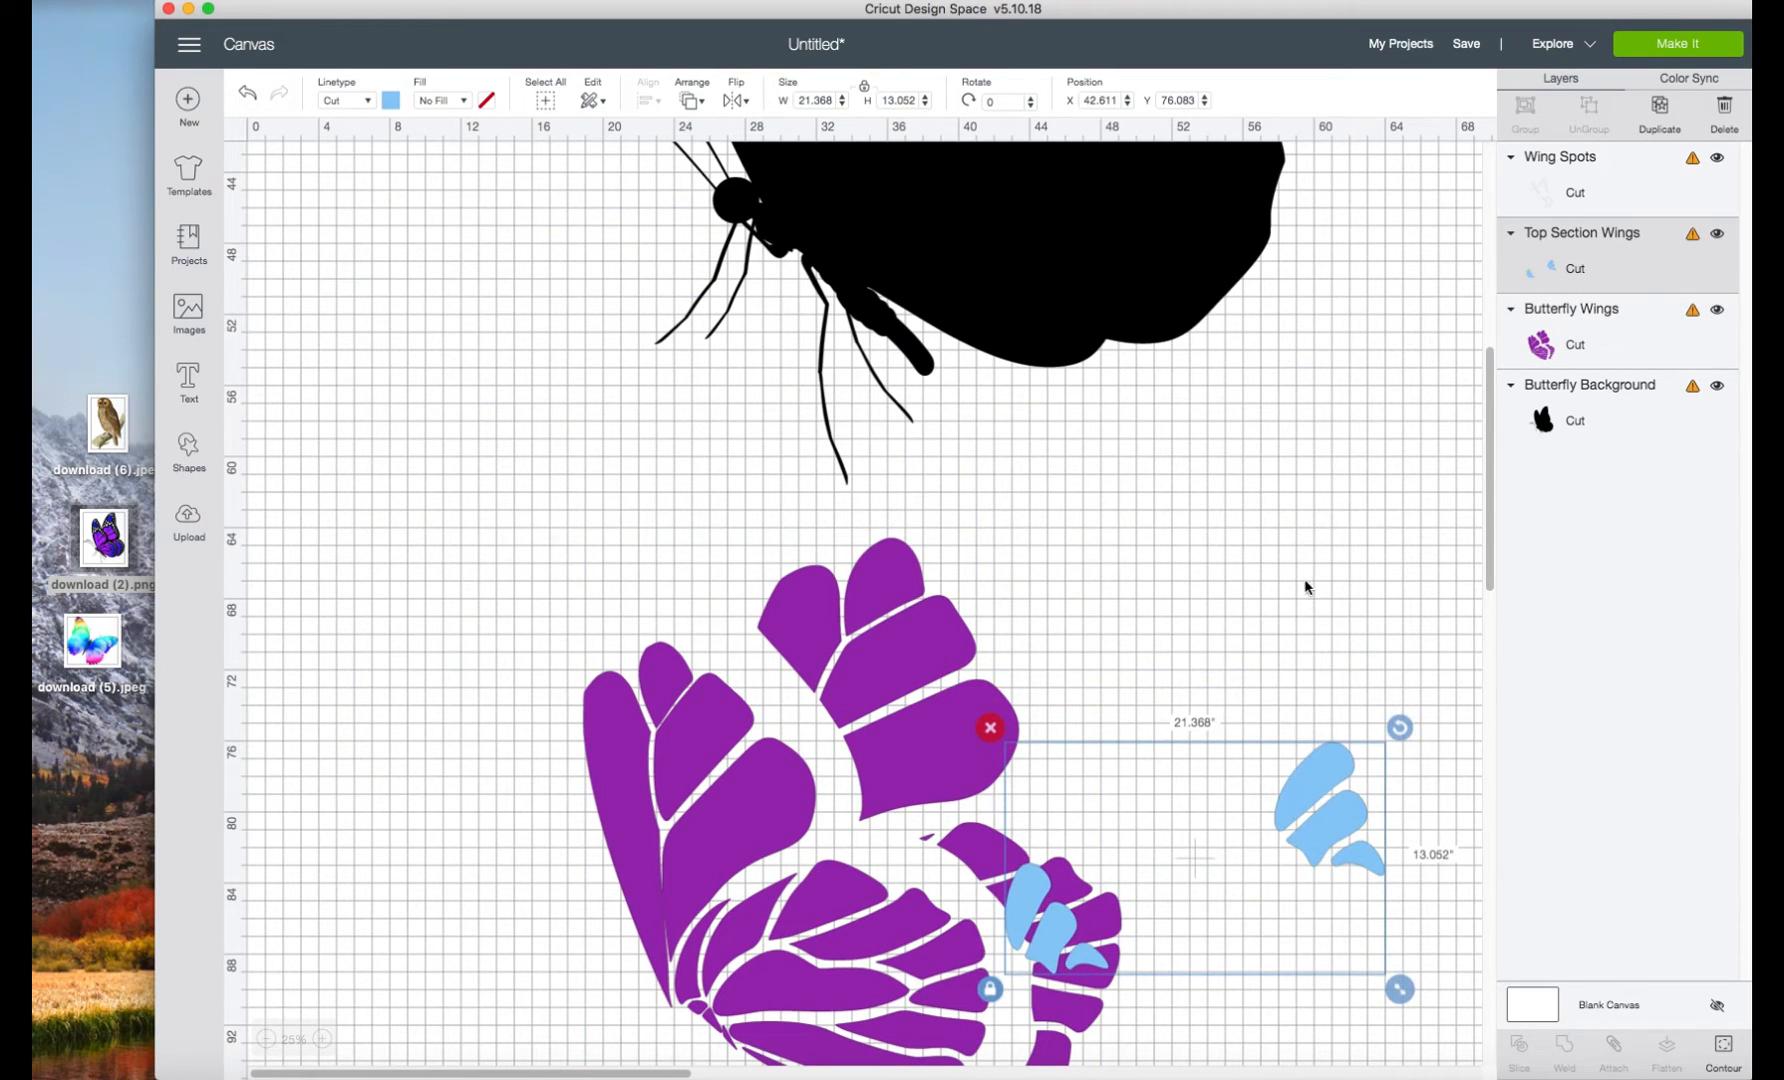
Position the white wing spots on the black background so they follow the edges of all the wings.
{"action": "scroll", "coordinate": [1300, 605], "scroll_direction": "up", "scroll_amount": 5}
{"action": "scroll", "coordinate": [1288, 244], "scroll_direction": "up", "scroll_amount": 5}
{"action": "left_click", "coordinate": [1278, 223]}
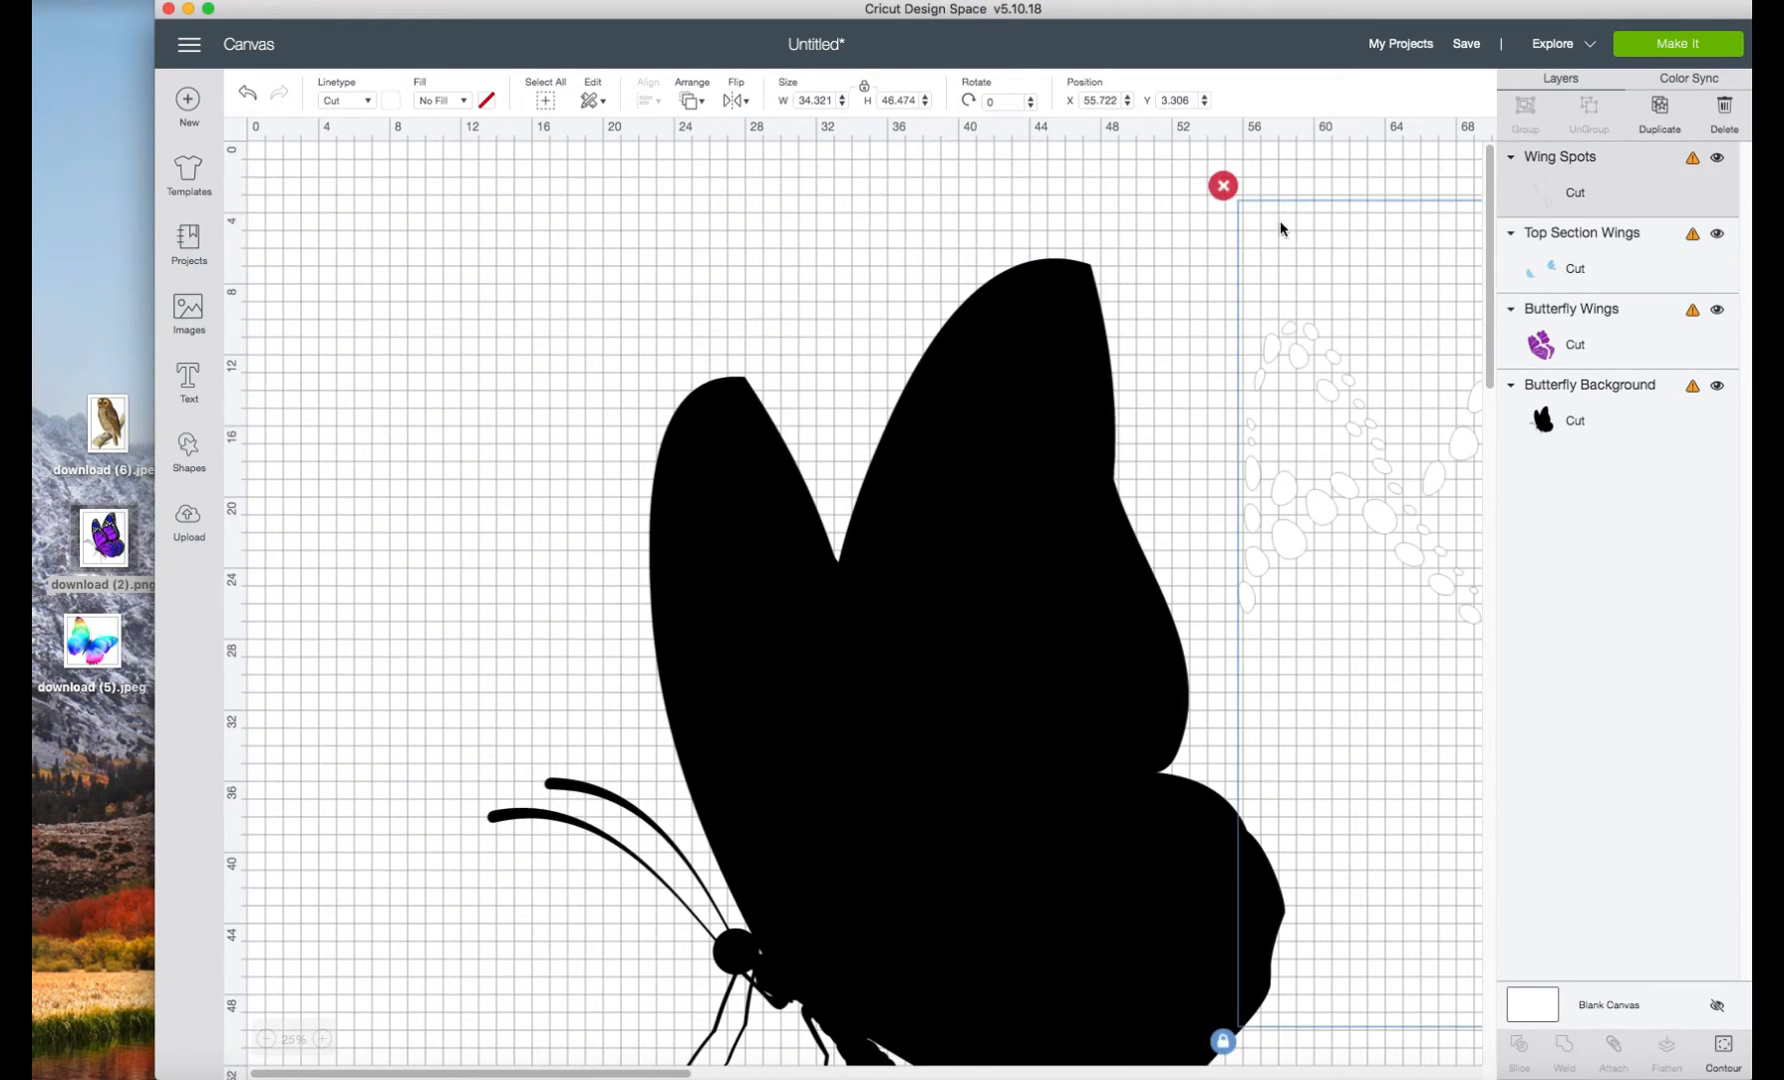
{"action": "left_click_drag", "start_coordinate": [1326, 390], "coordinate": [763, 462]}
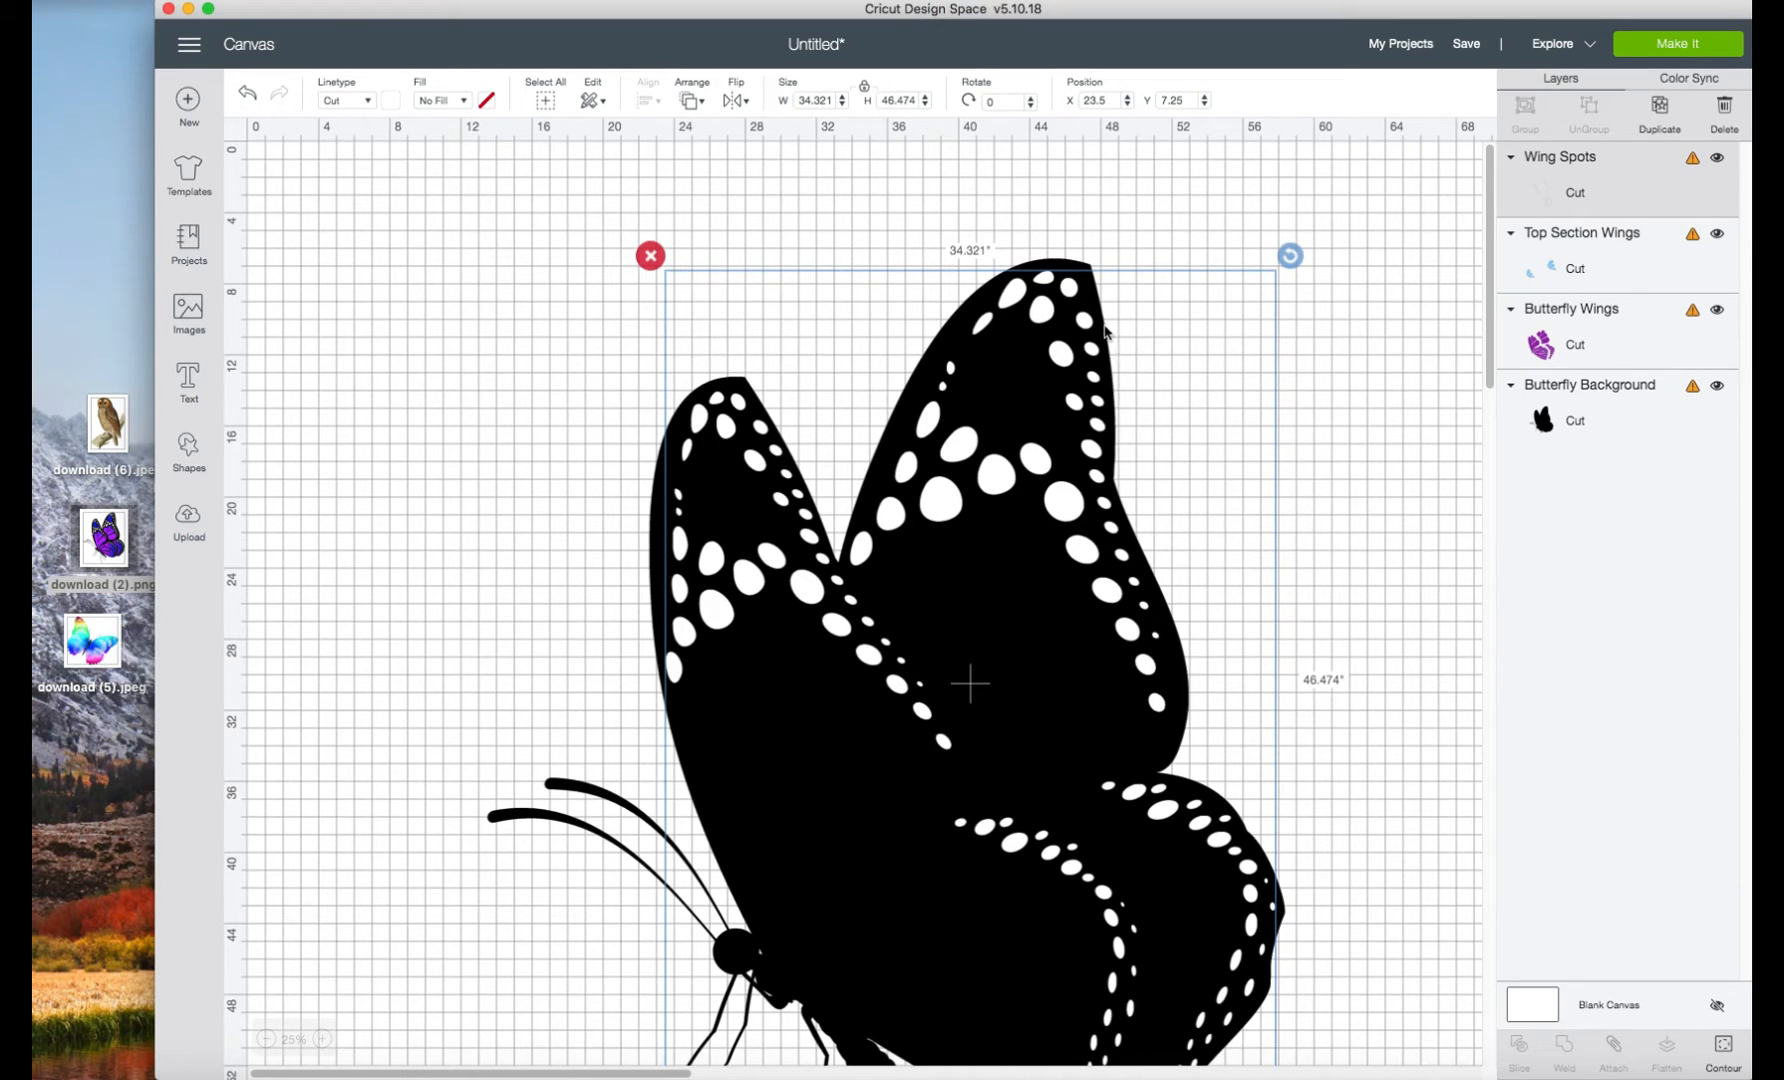
{"action": "left_click", "coordinate": [572, 366]}
Position the purple wings on the black background so they fit inside the rows of white spots.
{"action": "scroll", "coordinate": [569, 365], "scroll_direction": "down", "scroll_amount": 5}
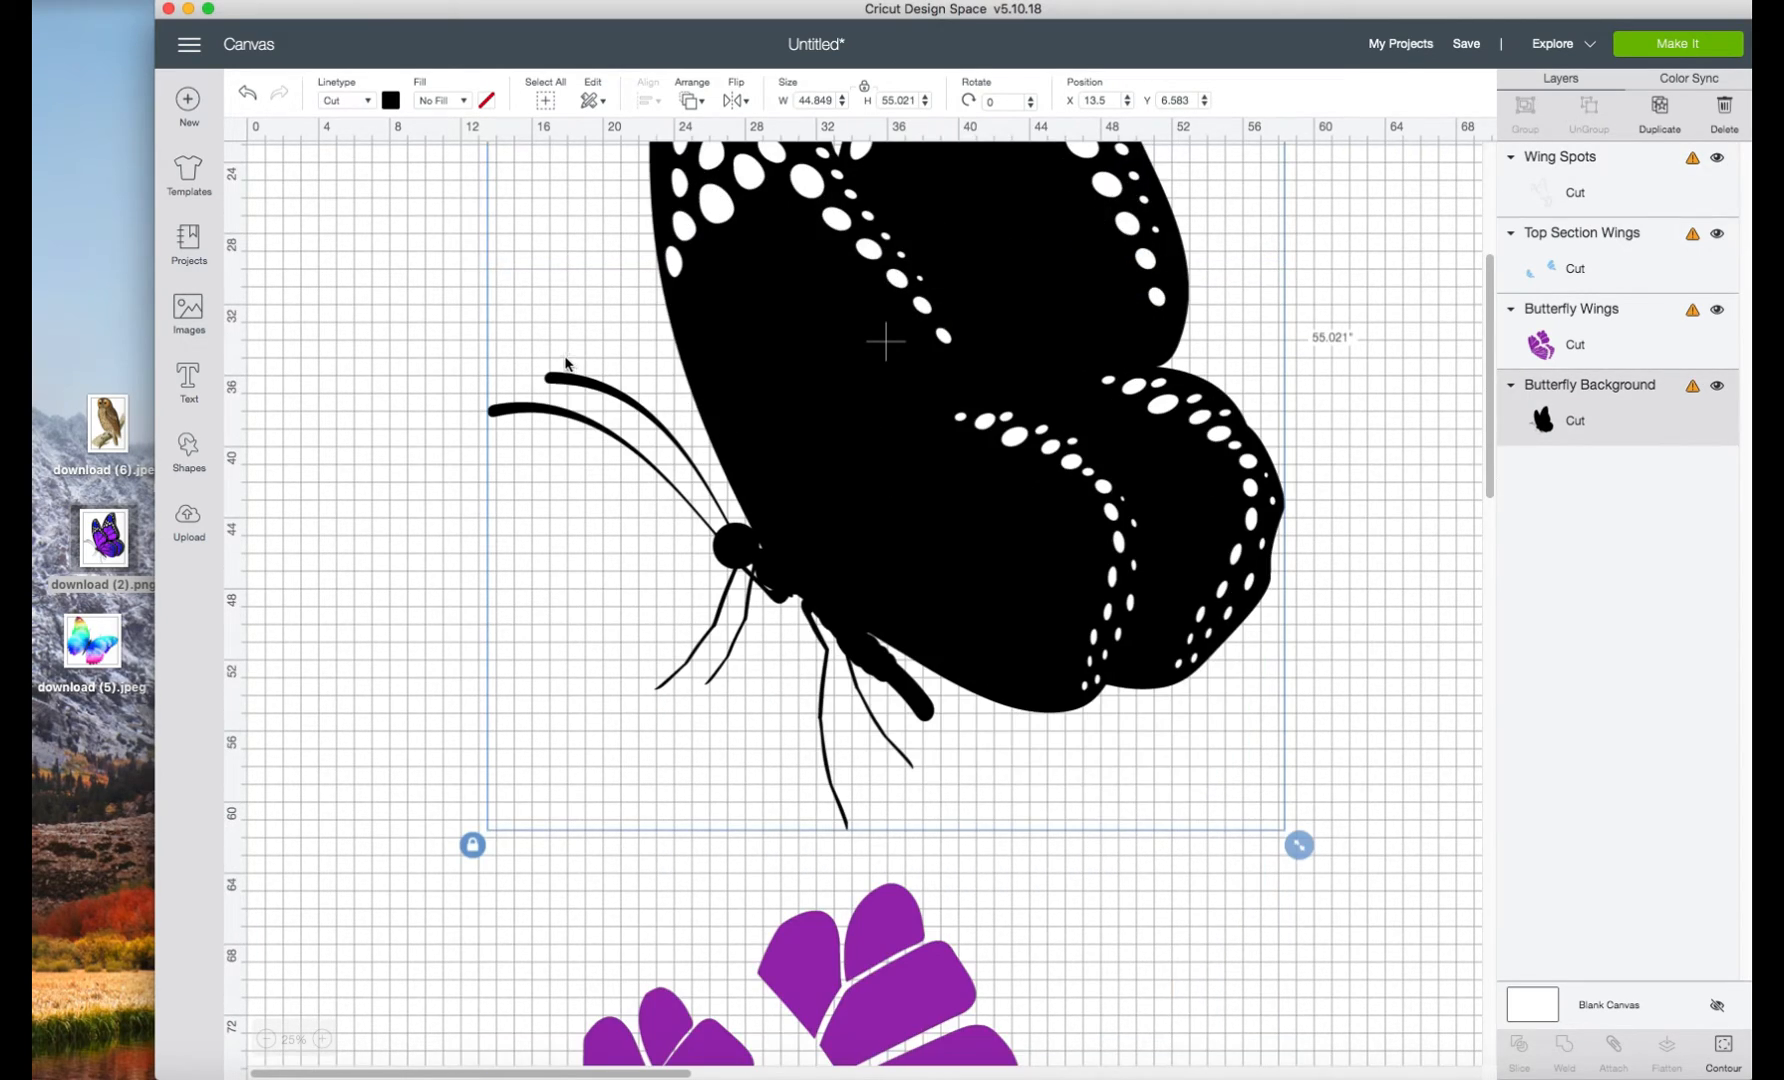
{"action": "scroll", "coordinate": [550, 375], "scroll_direction": "up", "scroll_amount": 2}
{"action": "left_click", "coordinate": [400, 315]}
{"action": "scroll", "coordinate": [425, 340], "scroll_direction": "down", "scroll_amount": 5}
{"action": "scroll", "coordinate": [448, 377], "scroll_direction": "down", "scroll_amount": 1}
{"action": "left_click_drag", "start_coordinate": [757, 885], "coordinate": [823, 388]}
{"action": "scroll", "coordinate": [1383, 670], "scroll_direction": "up", "scroll_amount": 5}
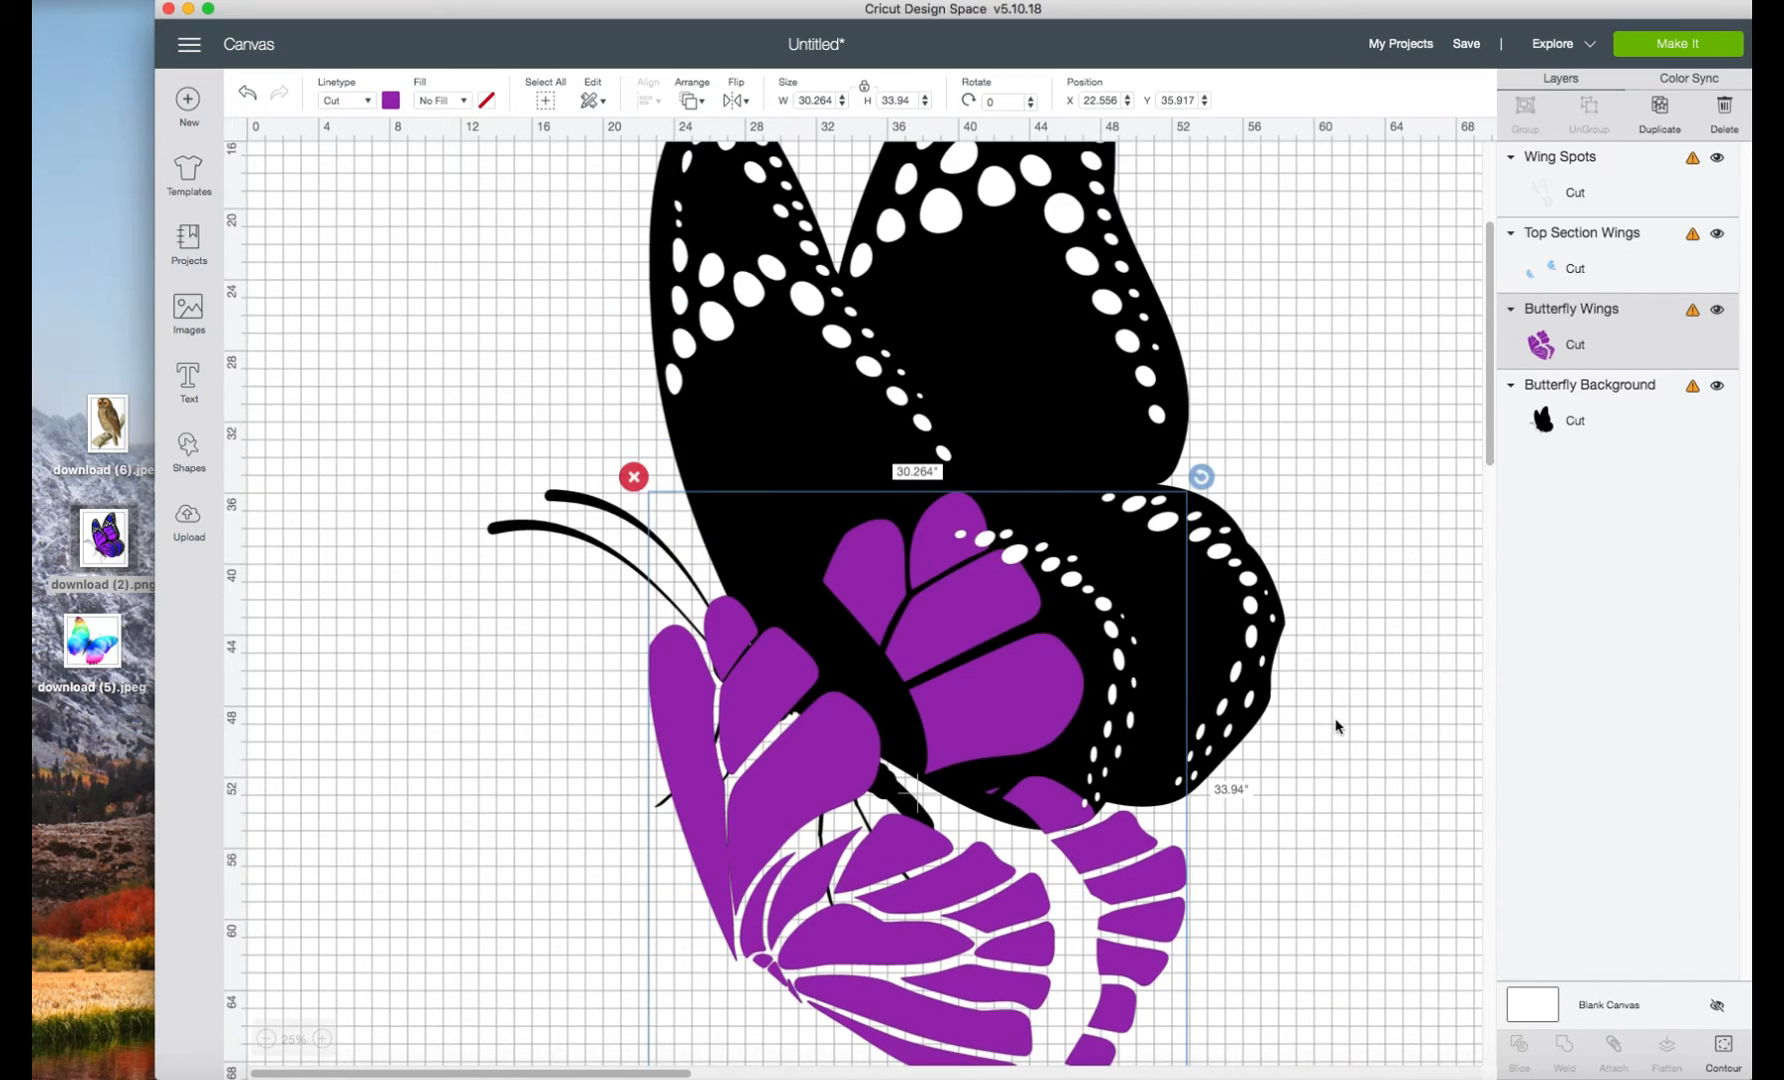
{"action": "left_click_drag", "start_coordinate": [979, 828], "coordinate": [992, 632]}
{"action": "left_click", "coordinate": [1384, 466]}
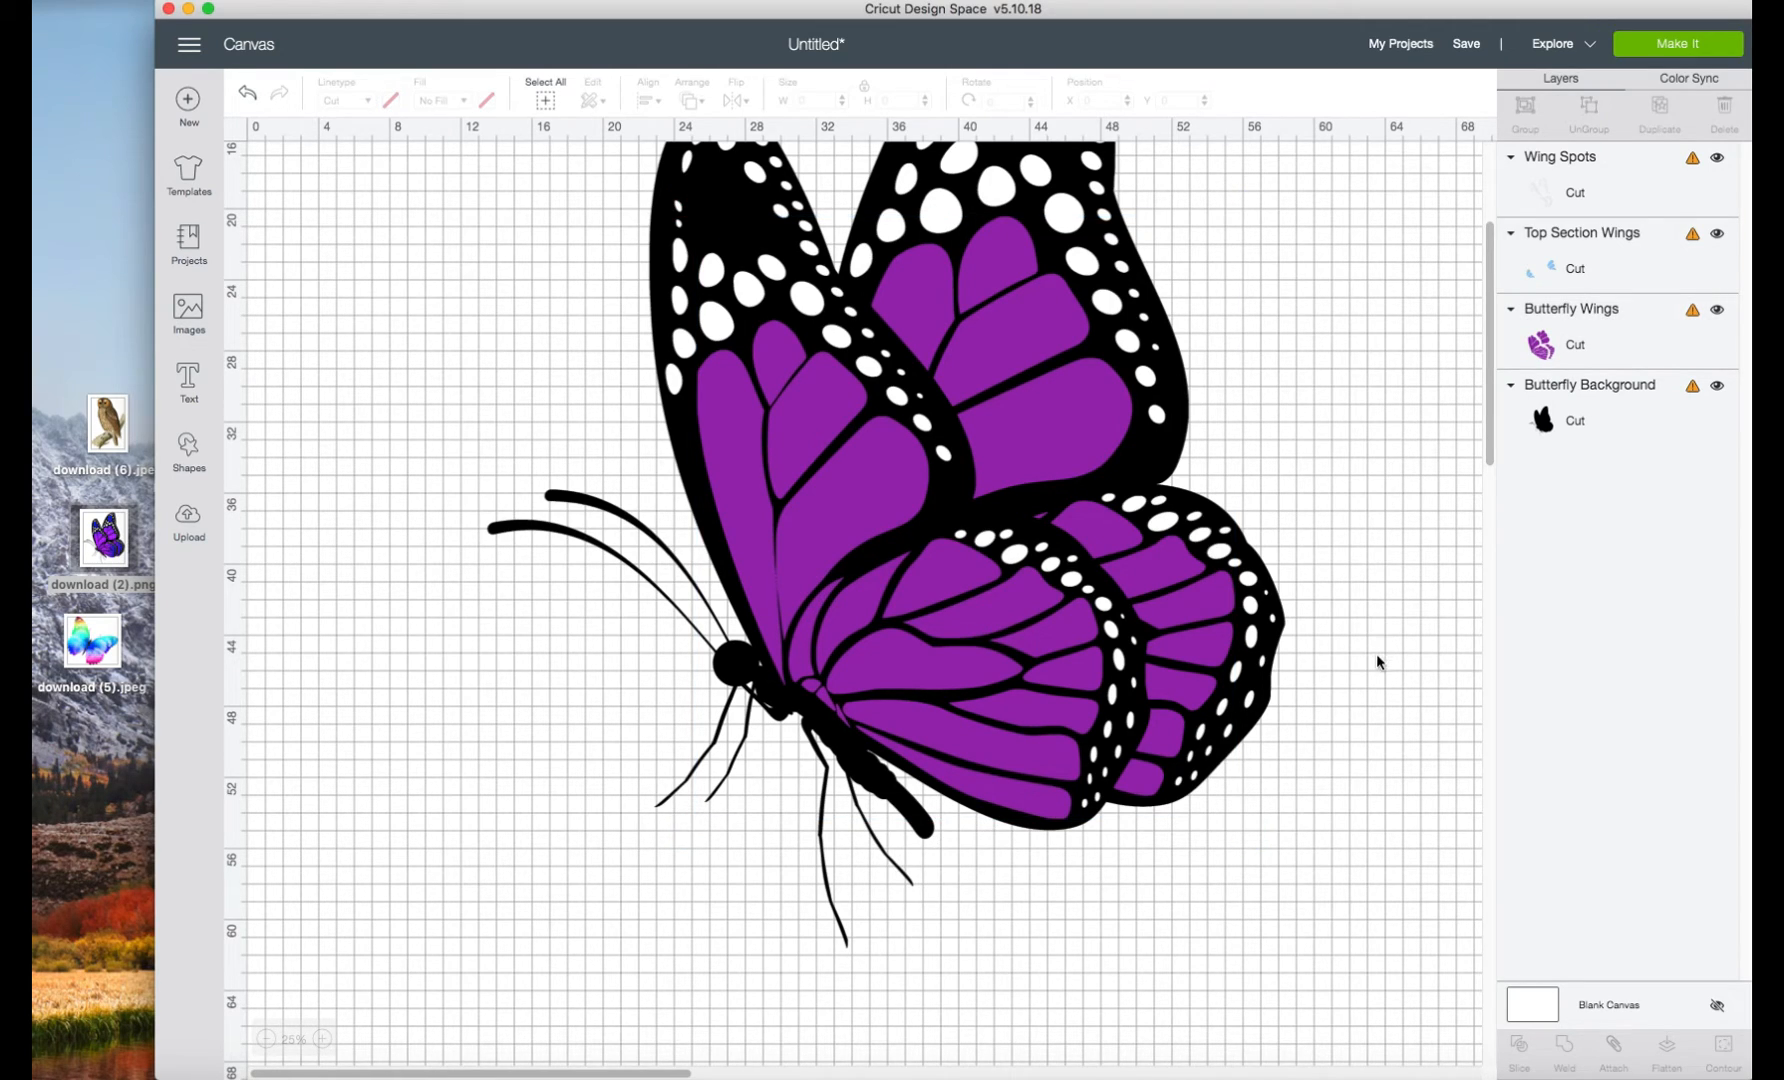
Place the light blue top sections in the tips of both upper wings, between the white spots.
{"action": "scroll", "coordinate": [1302, 797], "scroll_direction": "down", "scroll_amount": 3}
{"action": "left_click_drag", "start_coordinate": [1305, 1038], "coordinate": [1335, 185]}
{"action": "scroll", "coordinate": [1378, 655], "scroll_direction": "up", "scroll_amount": 7}
{"action": "left_click_drag", "start_coordinate": [1335, 601], "coordinate": [1002, 288]}
{"action": "left_click", "coordinate": [1339, 388]}
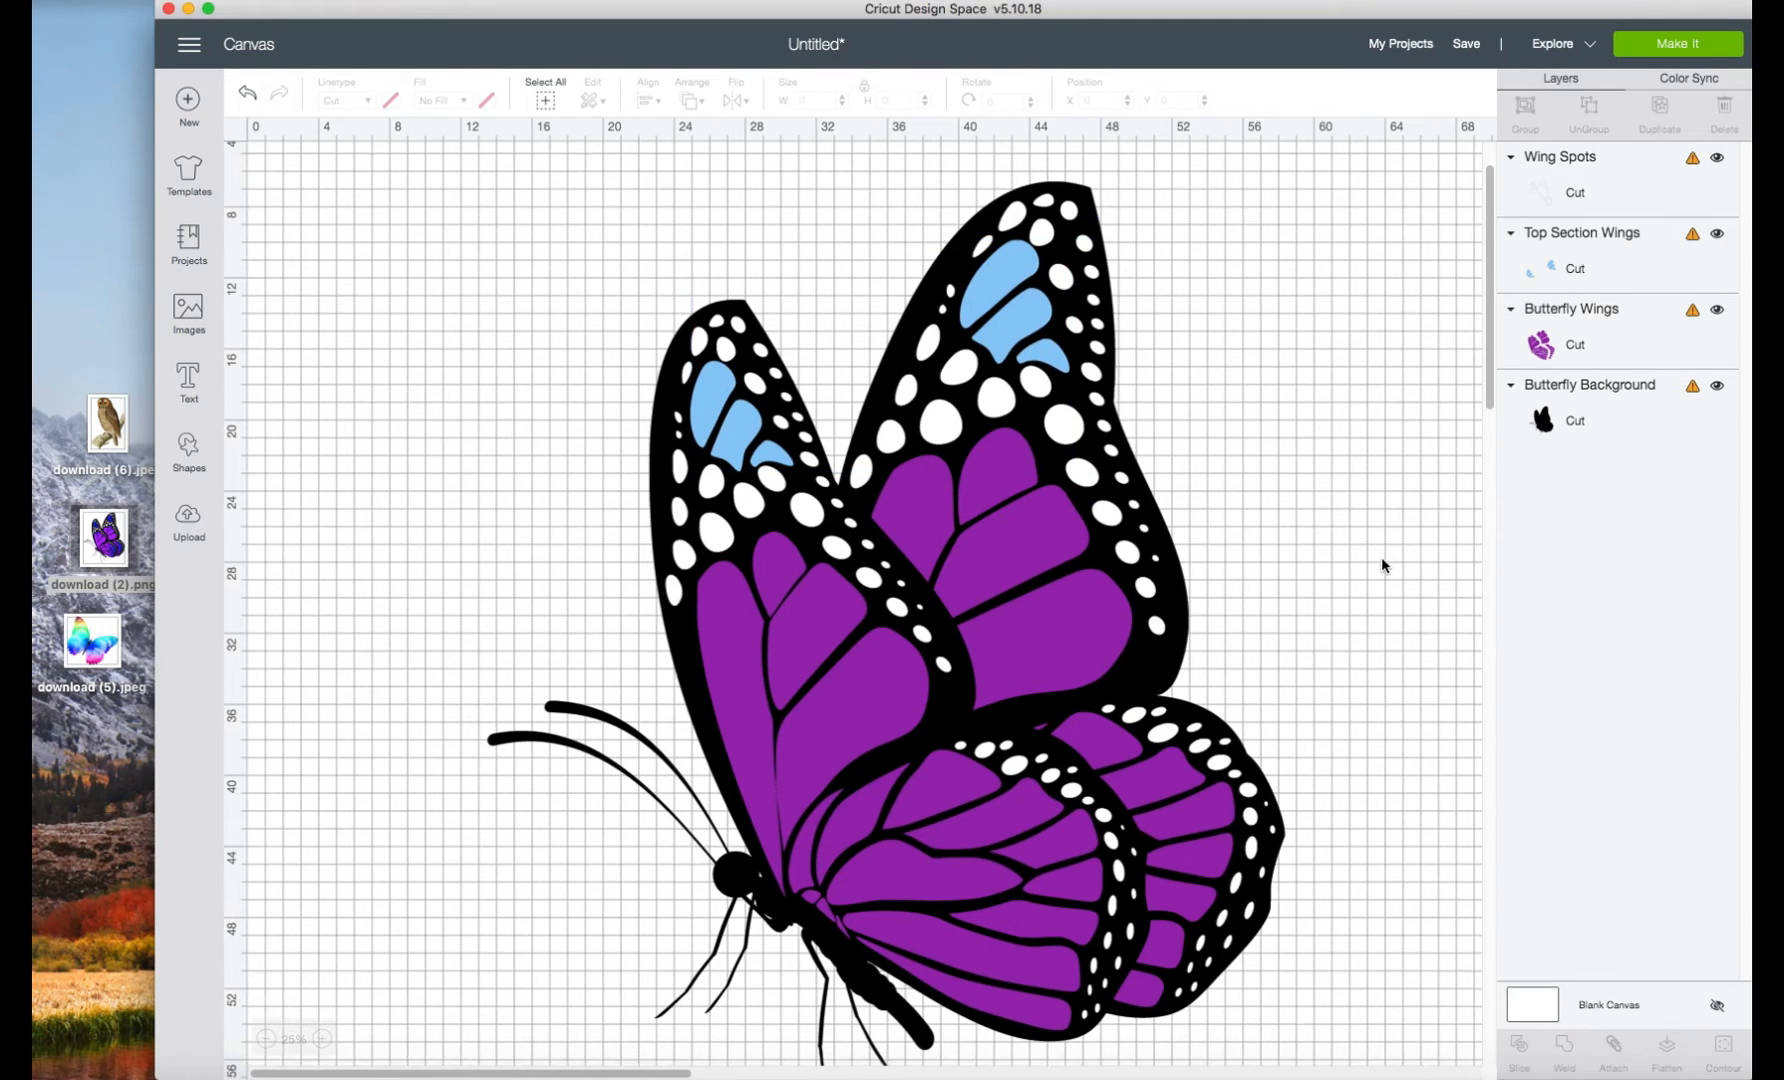
Select all four butterfly layers, group them, and clear the selection.
{"action": "scroll", "coordinate": [1378, 562], "scroll_direction": "down", "scroll_amount": 1}
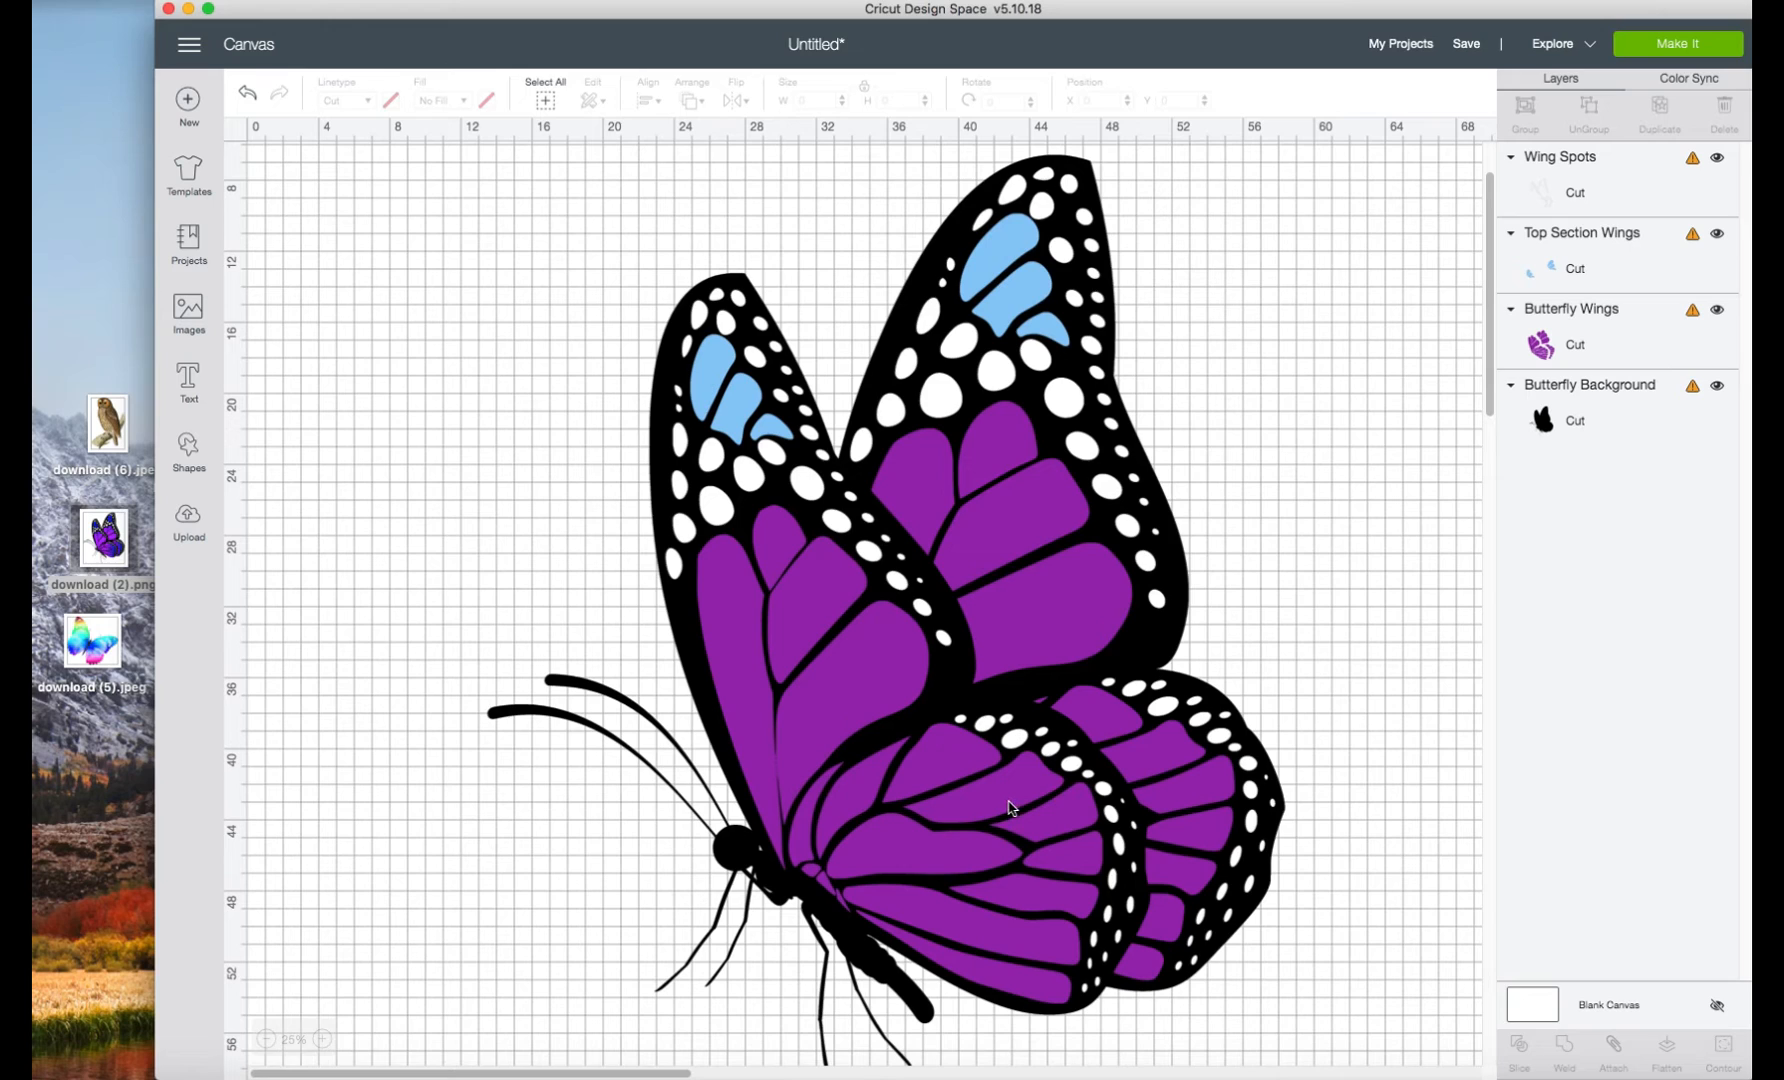
{"action": "left_click_drag", "start_coordinate": [460, 187], "coordinate": [1353, 1005]}
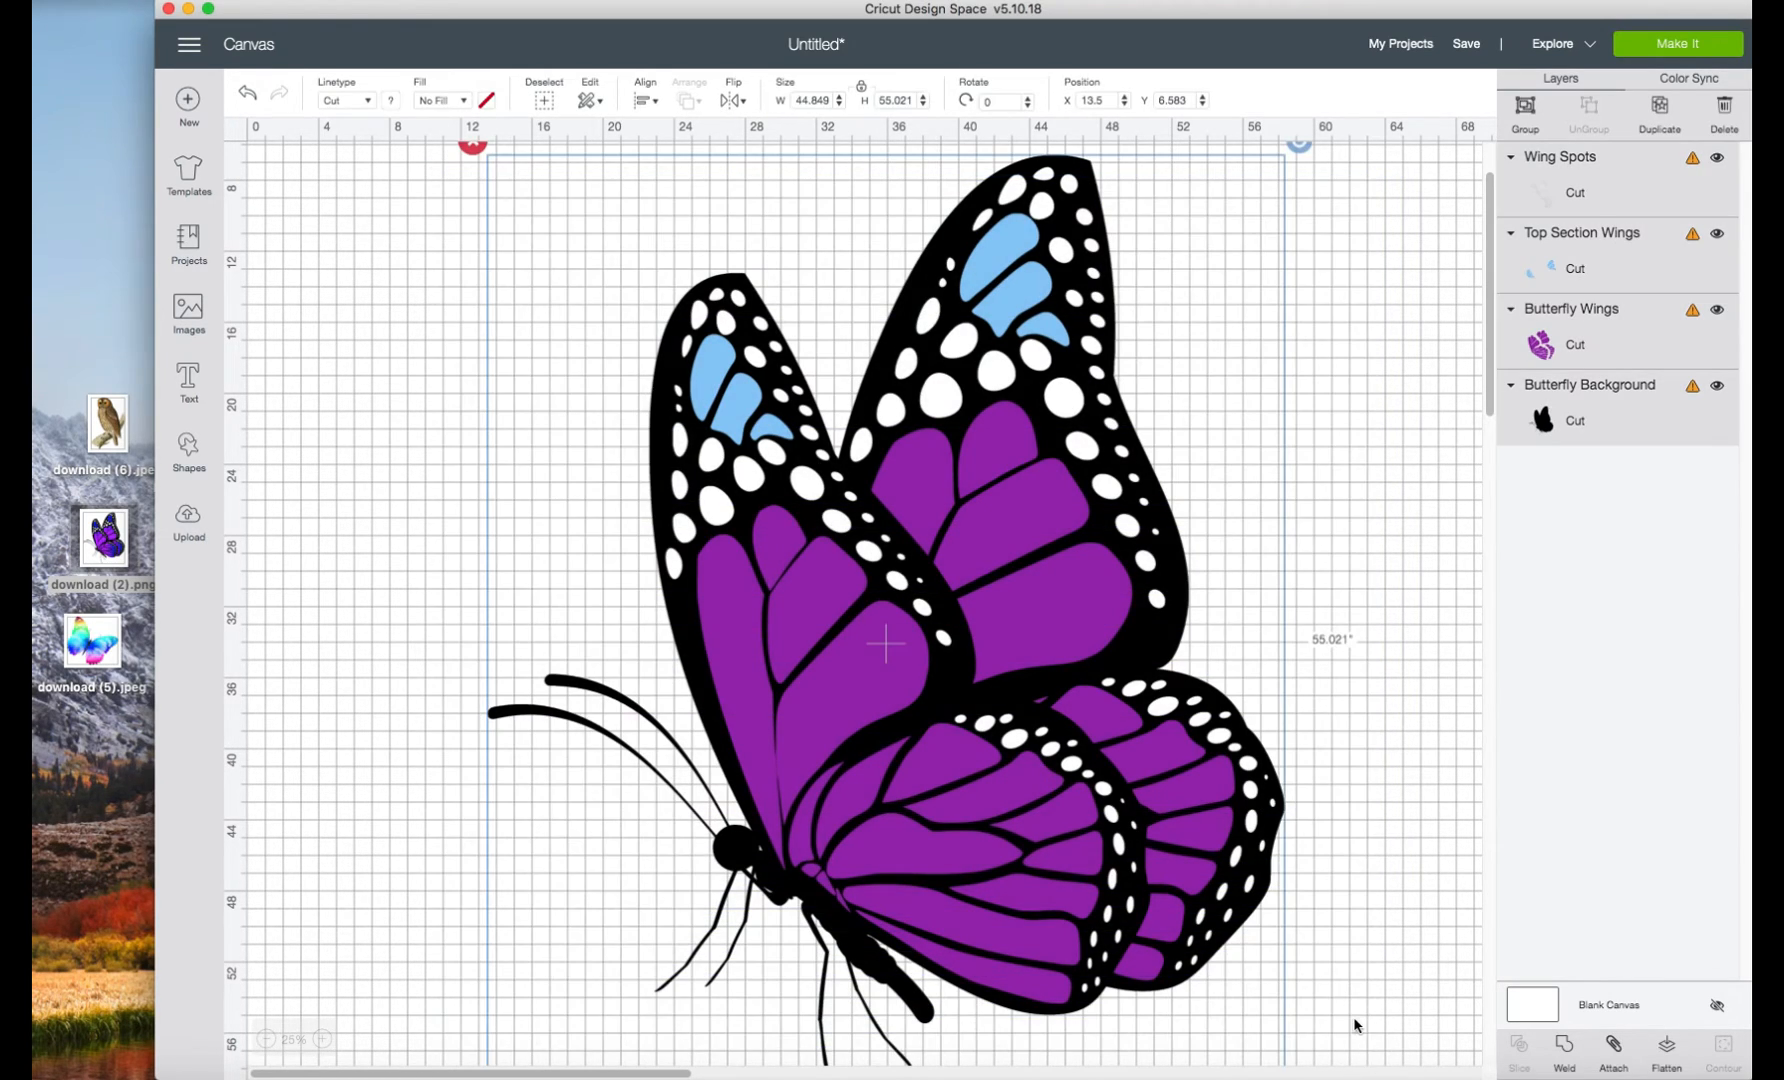
{"action": "left_click", "coordinate": [1523, 122]}
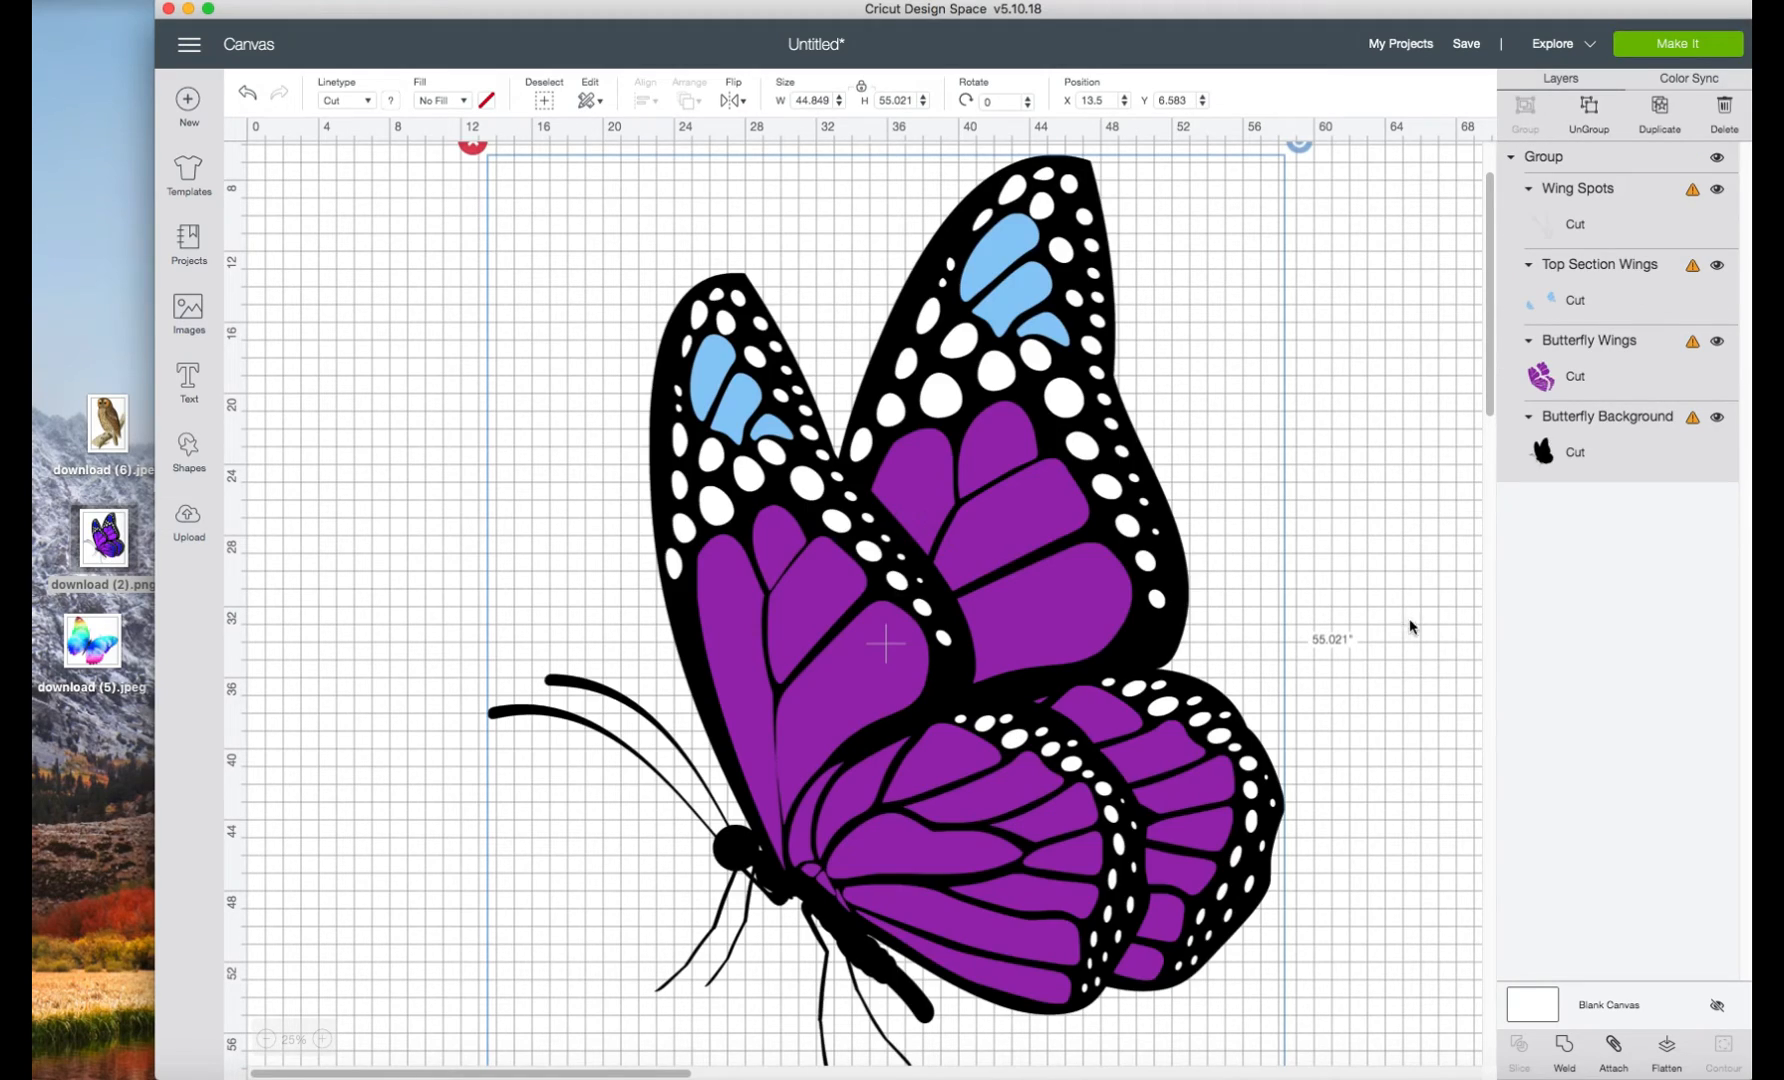
{"action": "left_click", "coordinate": [1369, 886]}
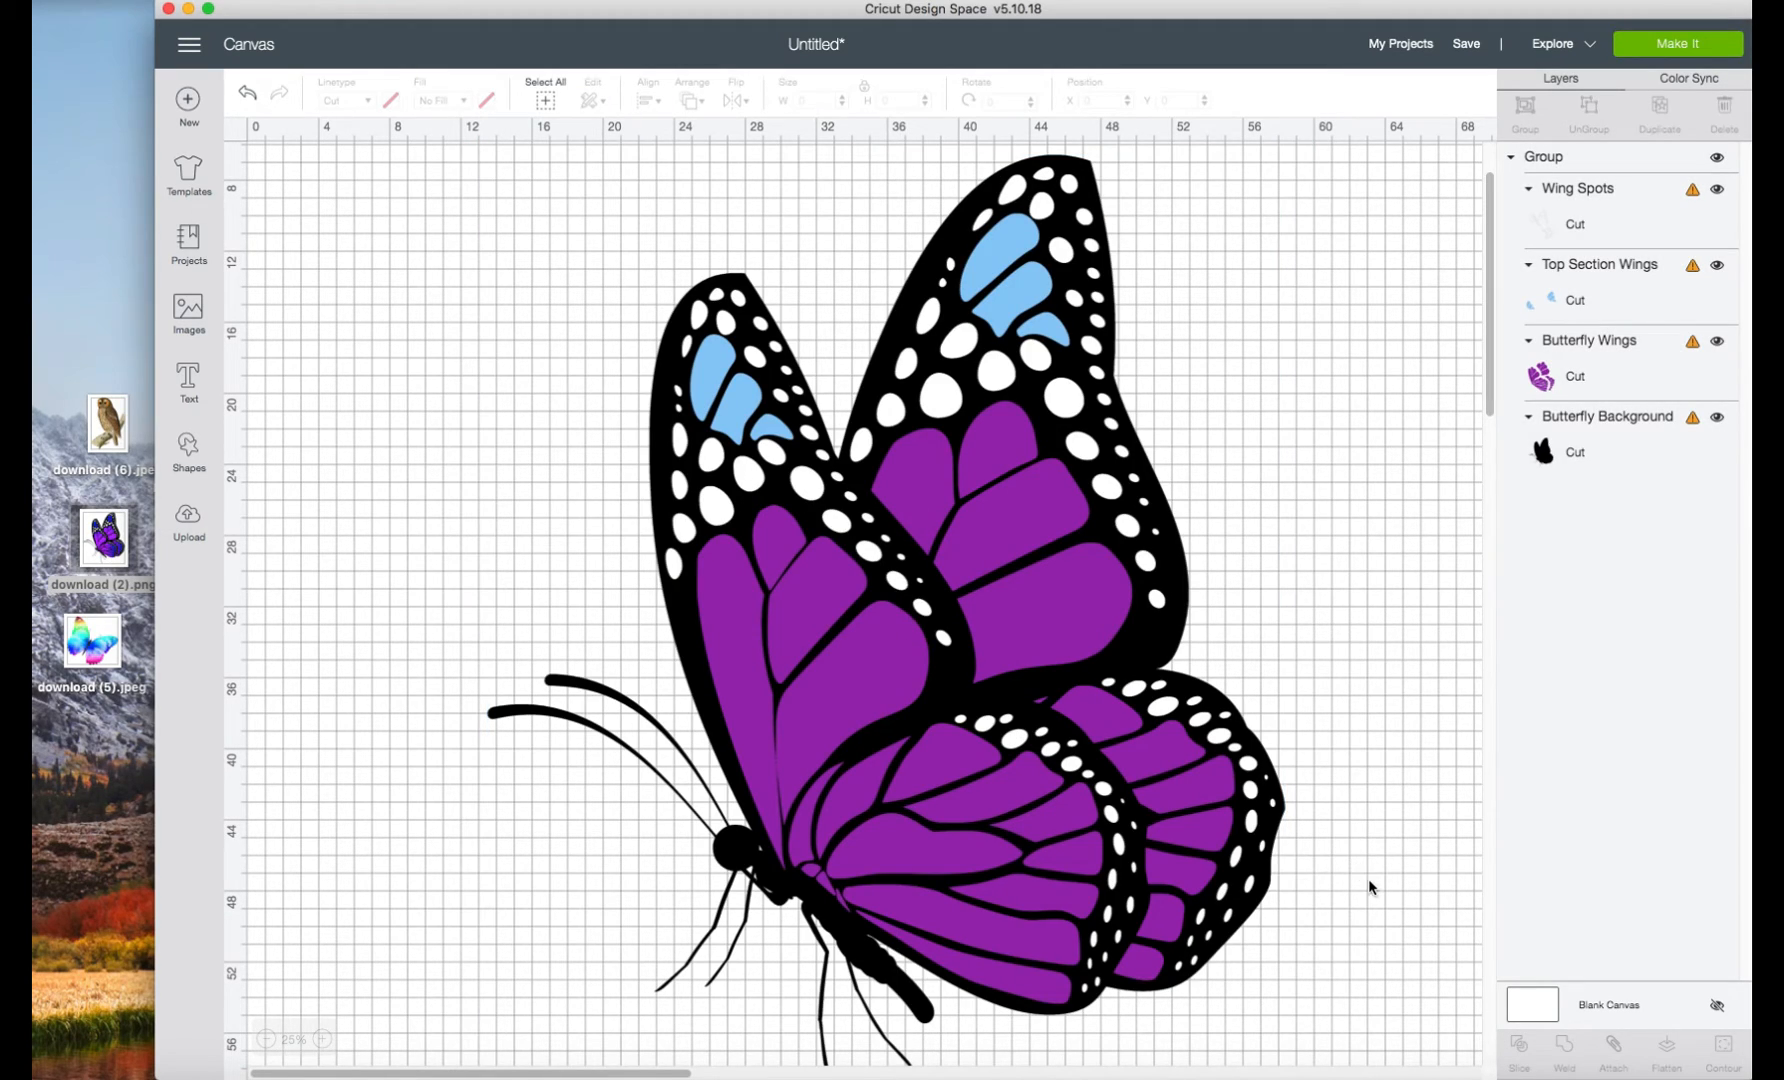
Scale the grouped butterfly down proportionally to about 10.2 inches wide and 12.5 inches high.
{"action": "left_click", "coordinate": [1210, 848]}
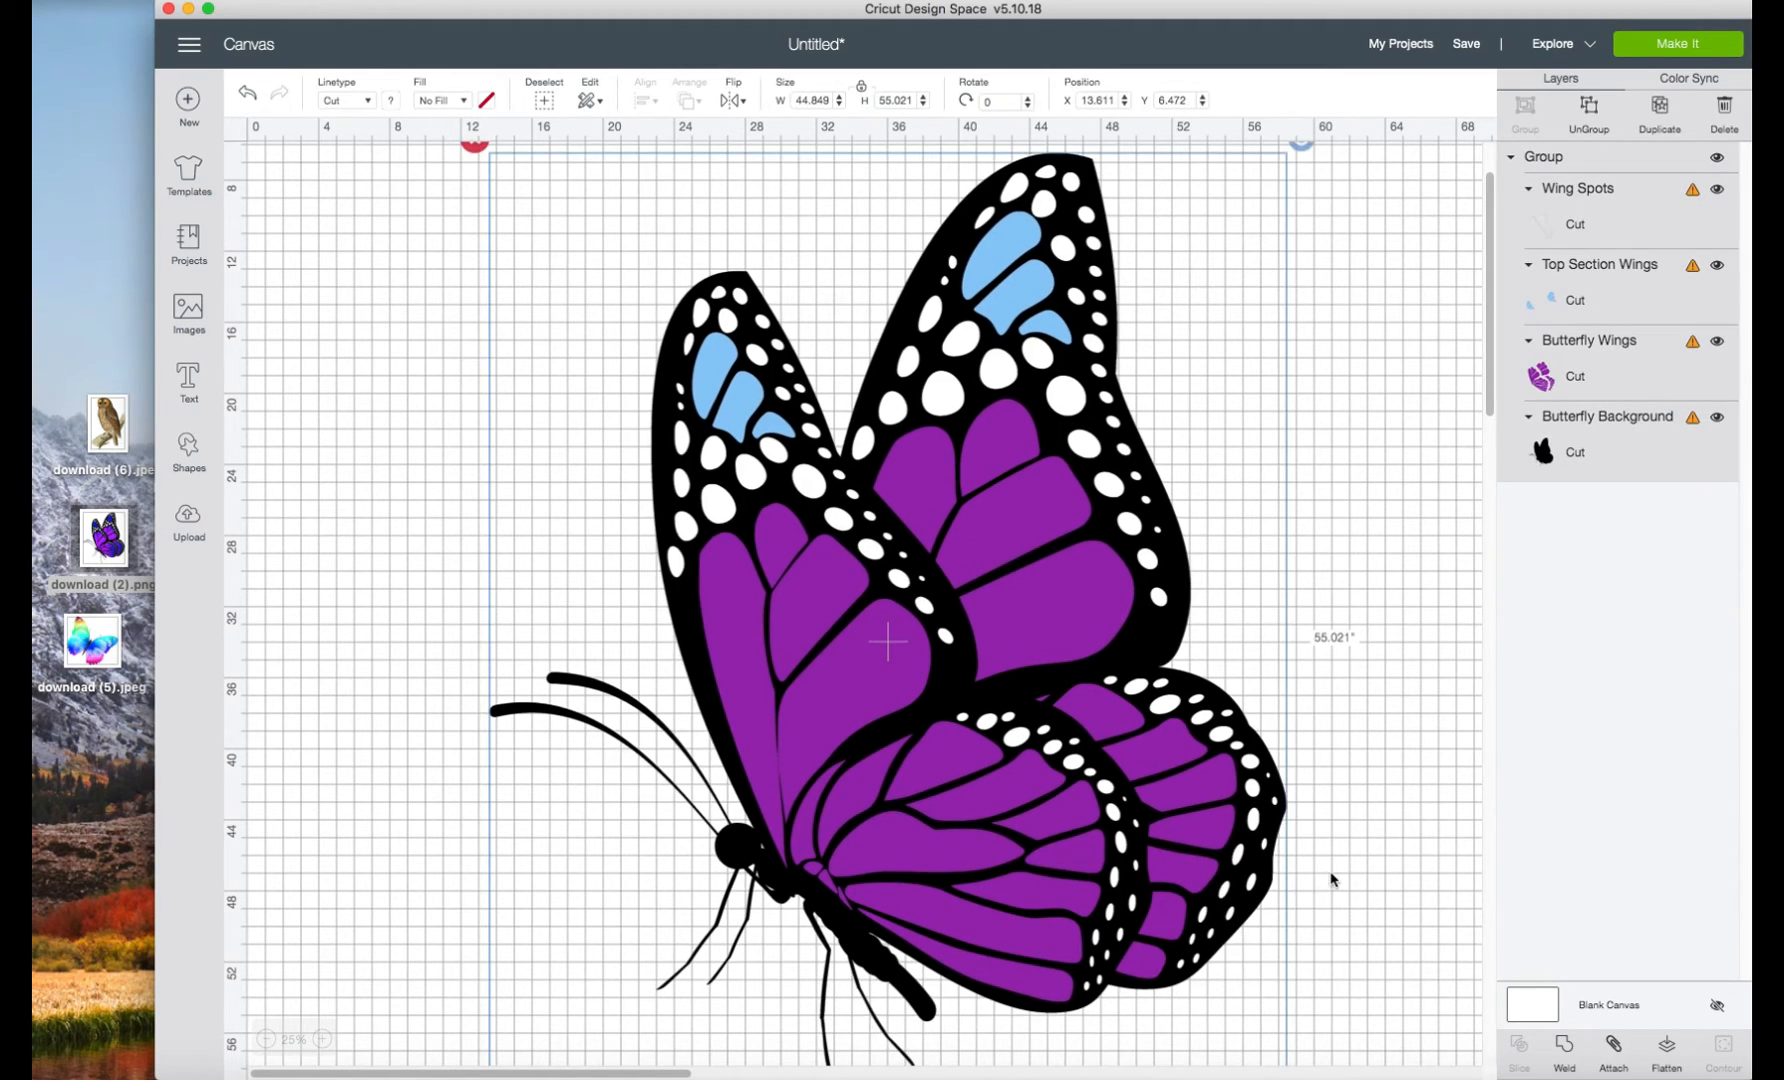
{"action": "scroll", "coordinate": [1330, 940], "scroll_direction": "down", "scroll_amount": 3}
{"action": "left_click_drag", "start_coordinate": [1301, 979], "coordinate": [836, 418]}
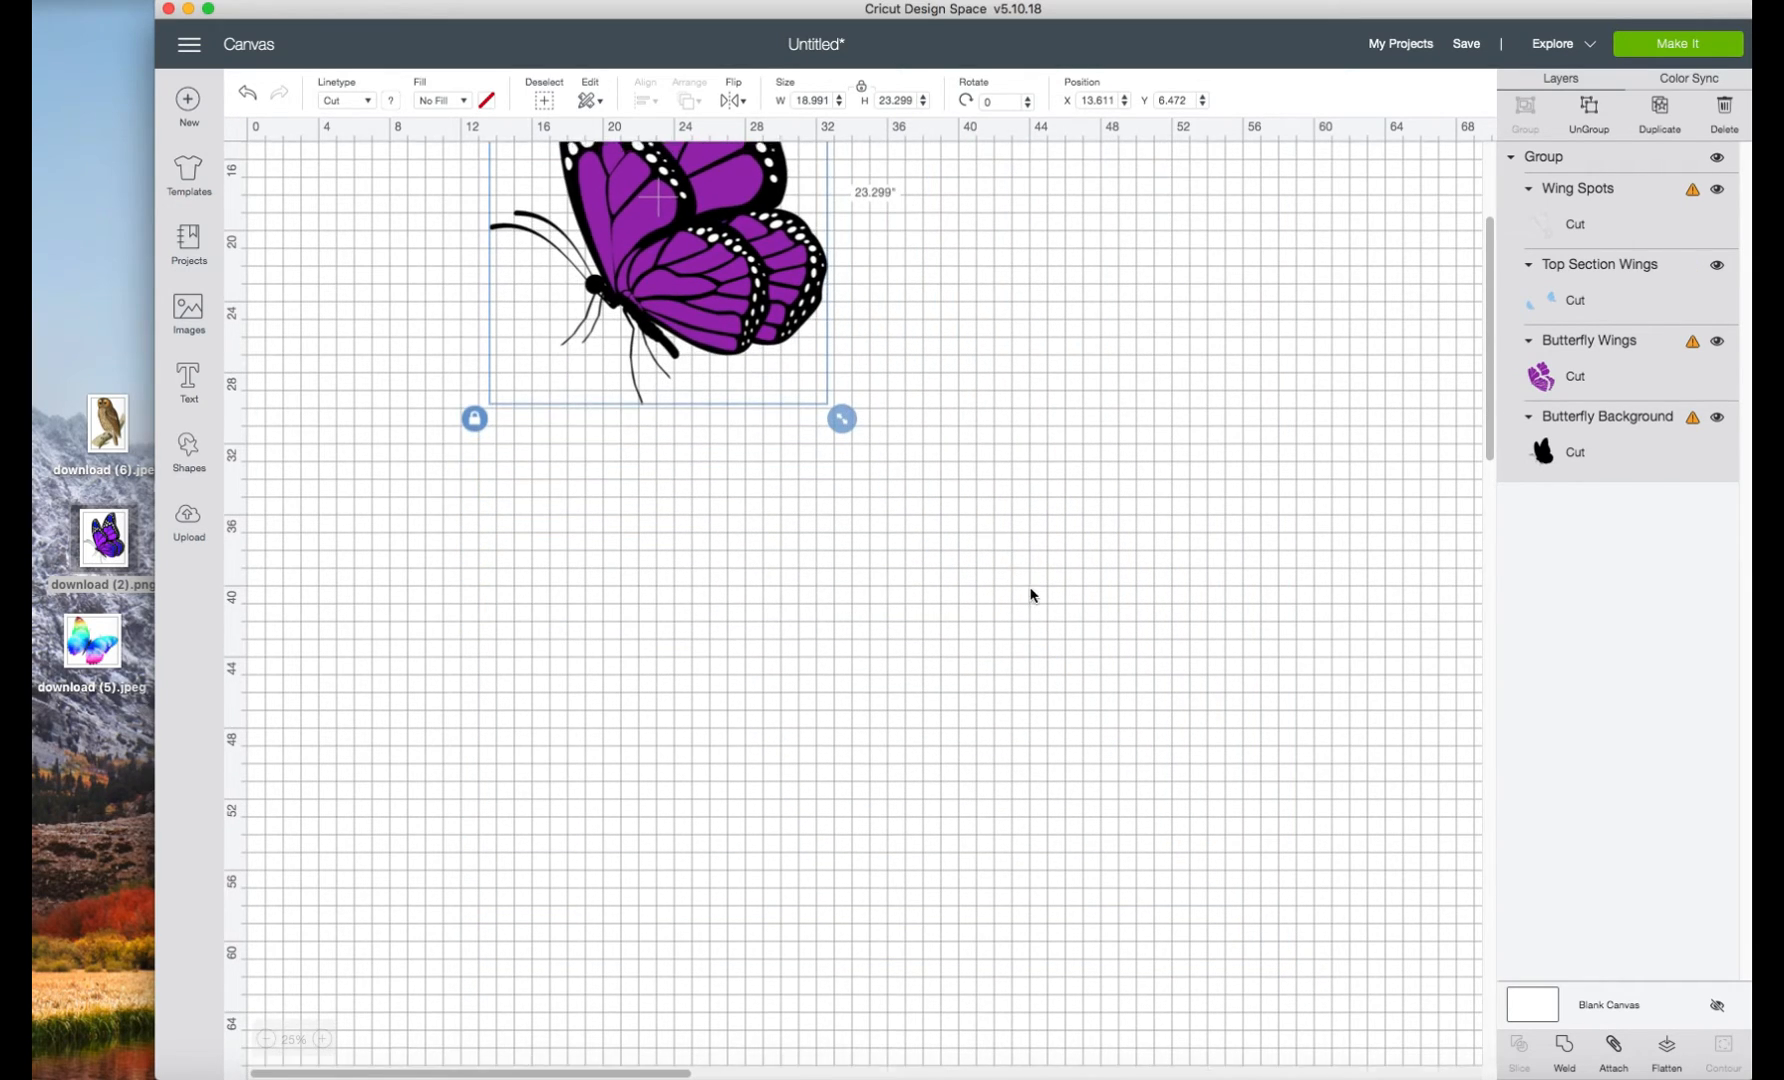
{"action": "scroll", "coordinate": [1010, 630], "scroll_direction": "up", "scroll_amount": 4}
{"action": "left_click_drag", "start_coordinate": [842, 685], "coordinate": [685, 493]}
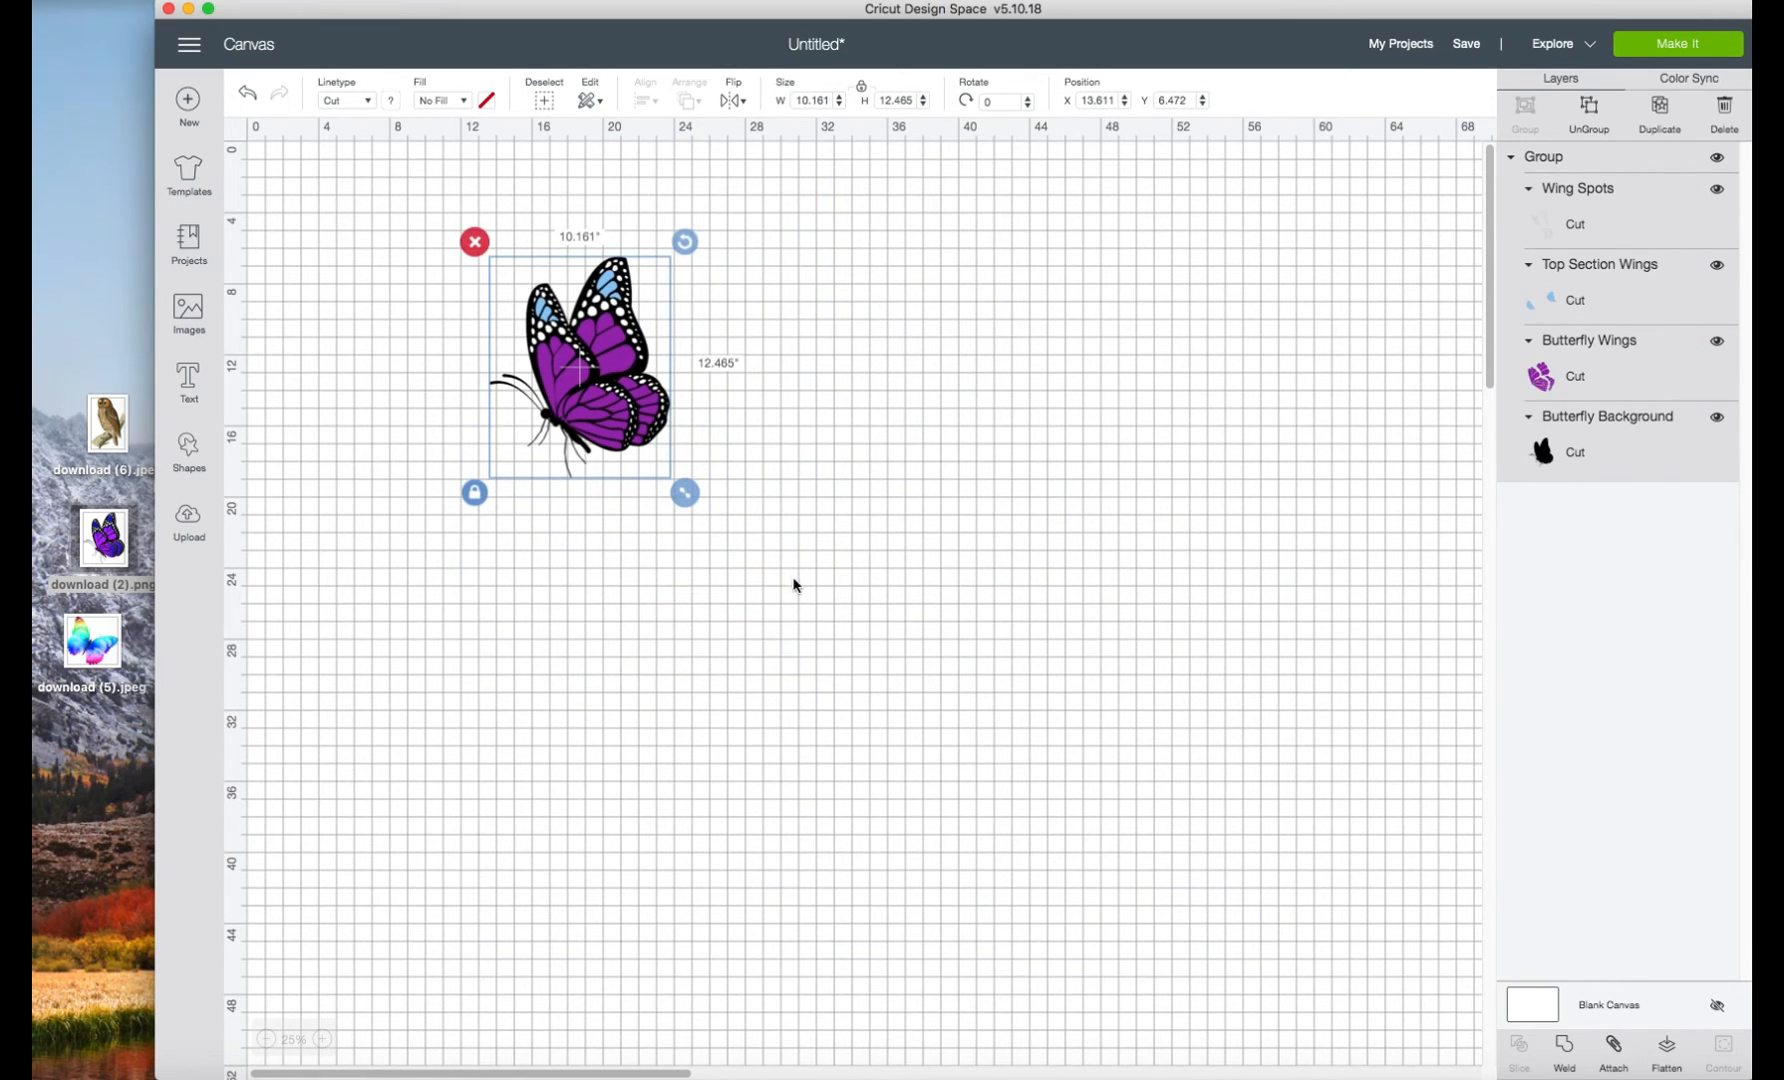
Move the butterfly near the top of the canvas, at about X 5.4, Y 0.7, and shrink it to about 7.6 by 9.3 inches.
{"action": "left_click", "coordinate": [322, 1038]}
{"action": "left_click", "coordinate": [322, 1038]}
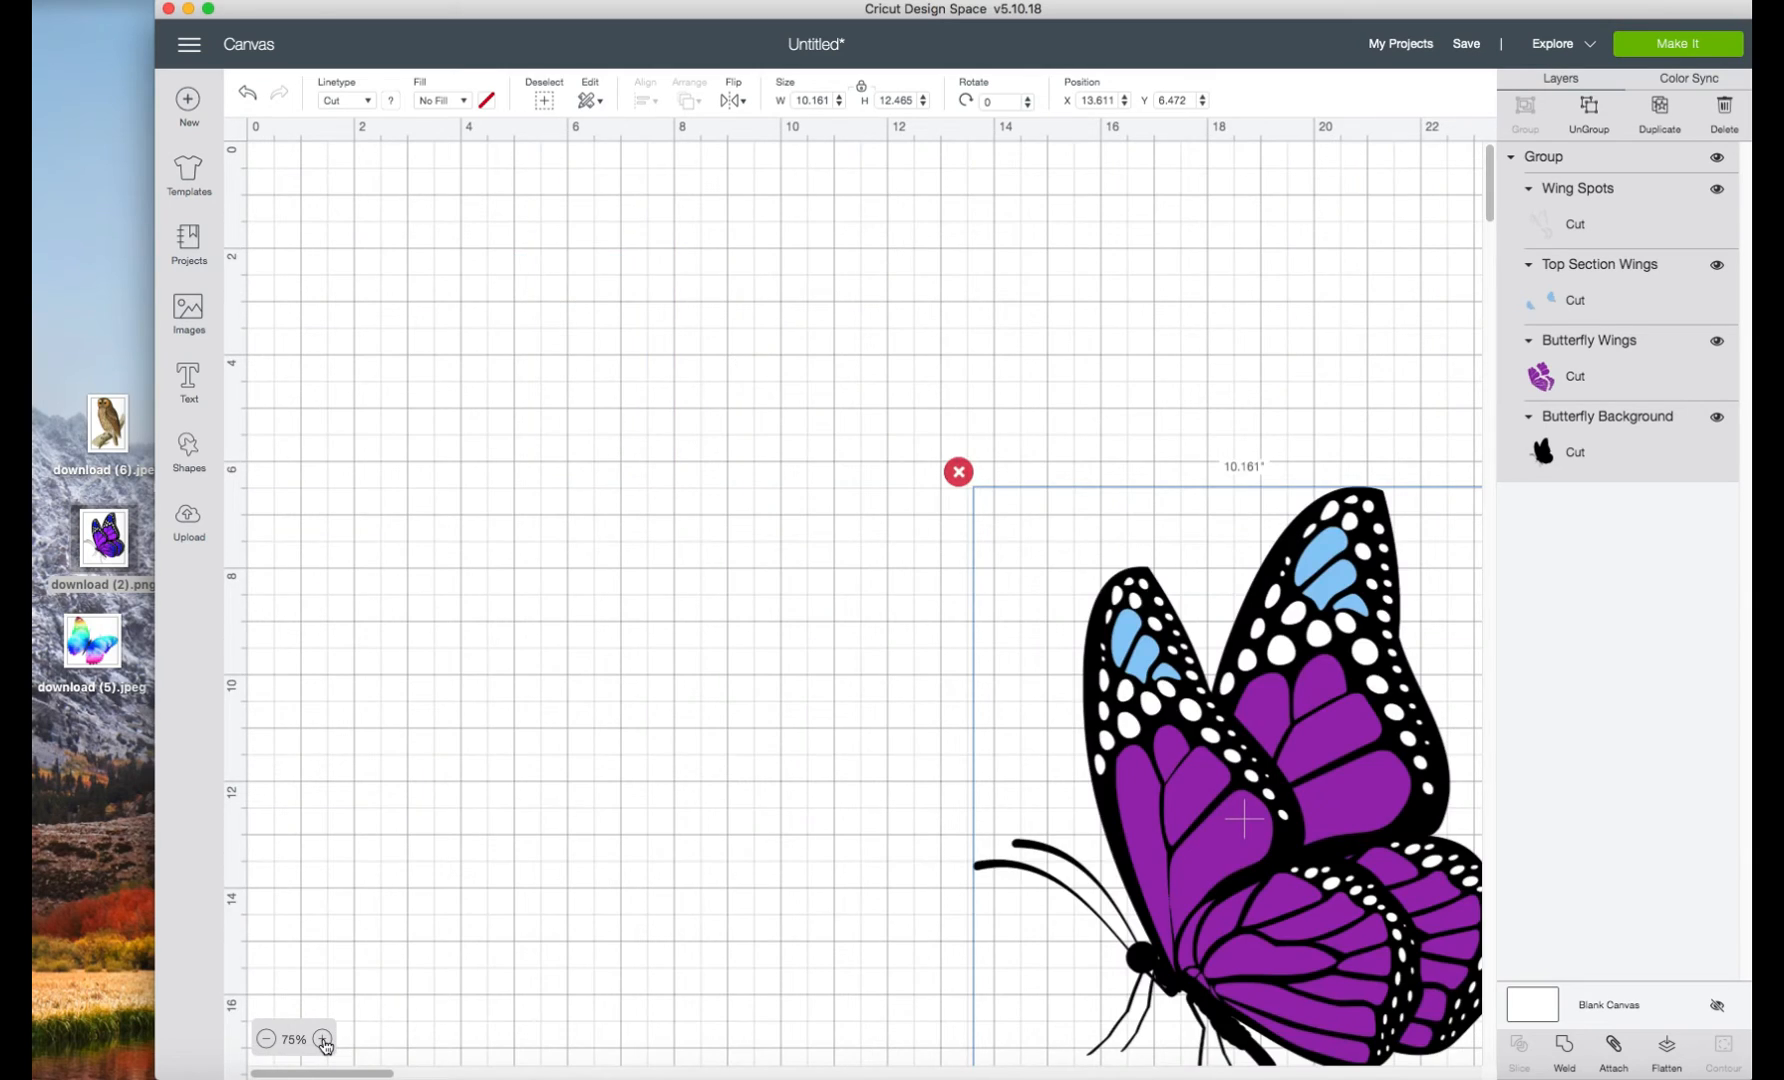
{"action": "left_click", "coordinate": [322, 1038]}
{"action": "left_click_drag", "start_coordinate": [1351, 768], "coordinate": [764, 322]}
{"action": "scroll", "coordinate": [1204, 673], "scroll_direction": "down", "scroll_amount": 5}
{"action": "left_click_drag", "start_coordinate": [1350, 722], "coordinate": [1165, 495]}
{"action": "scroll", "coordinate": [1200, 650], "scroll_direction": "up", "scroll_amount": 5}
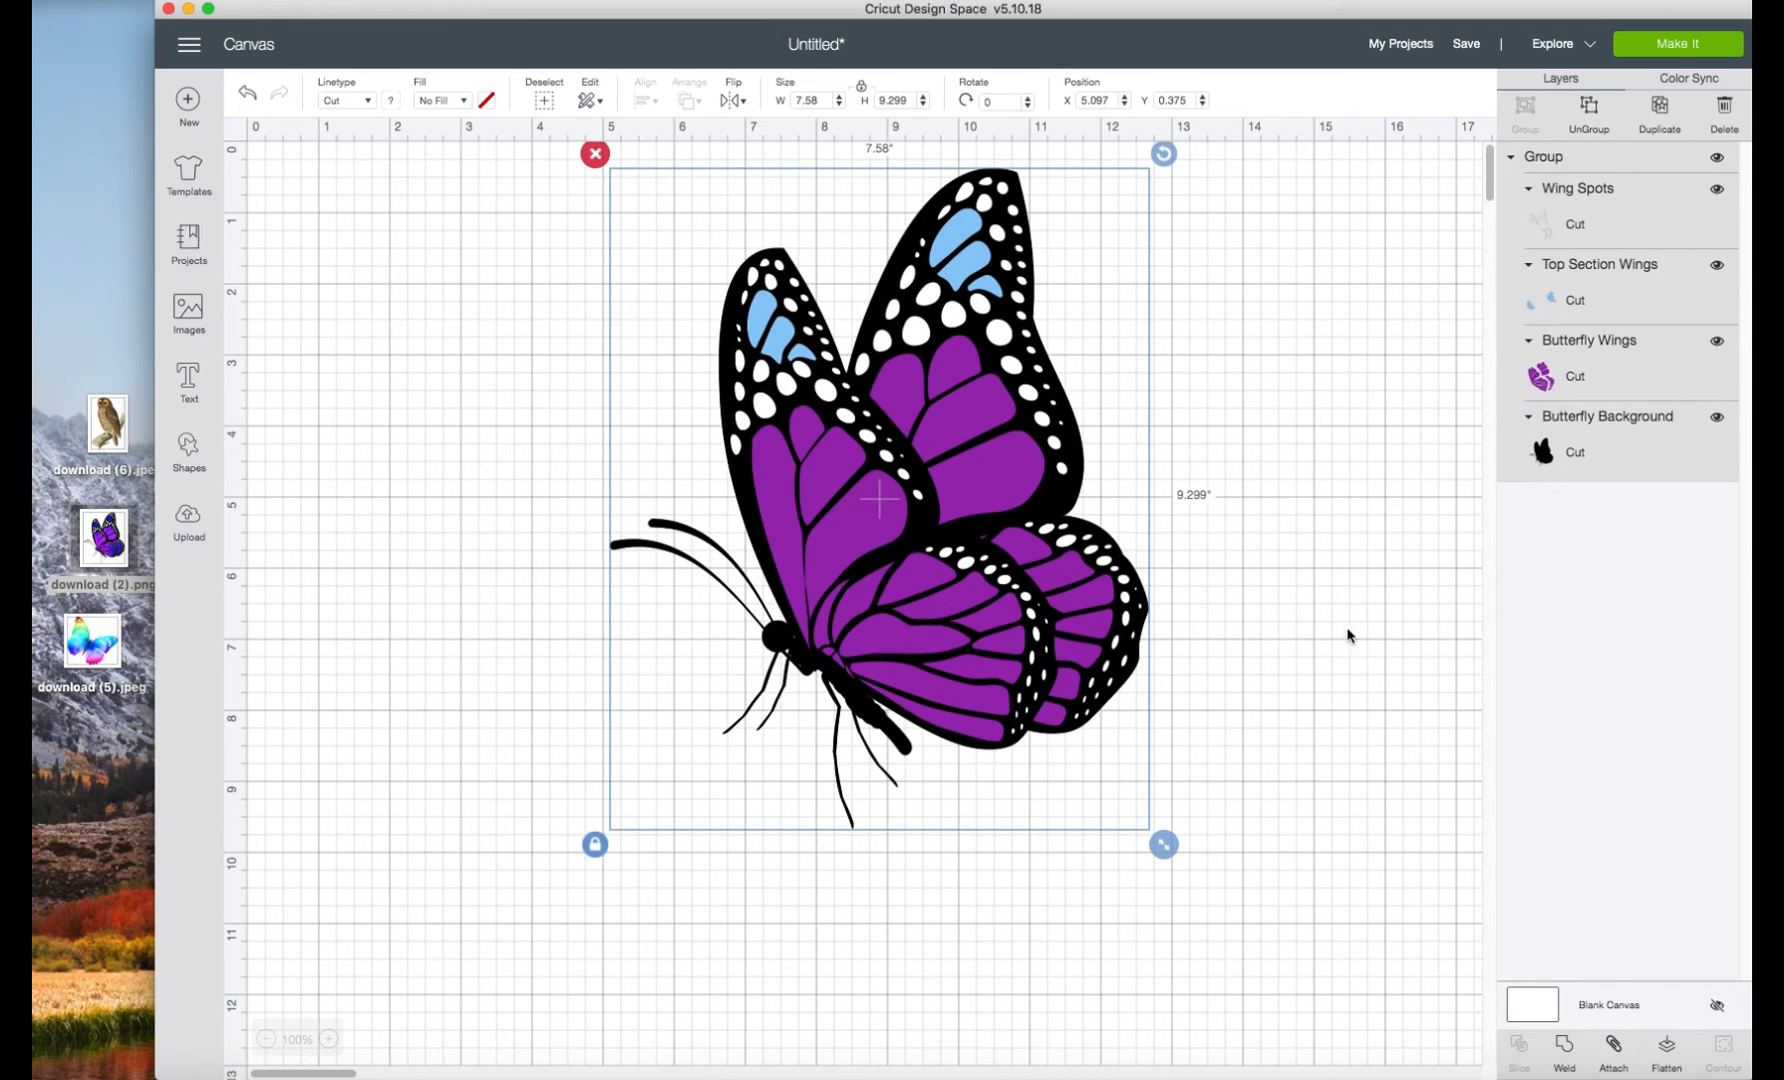
{"action": "mouse_move", "coordinate": [1050, 595]}
{"action": "left_mouse_down"}
{"action": "mouse_move", "coordinate": [1100, 641]}
{"action": "mouse_move", "coordinate": [1071, 619]}
{"action": "left_mouse_up"}
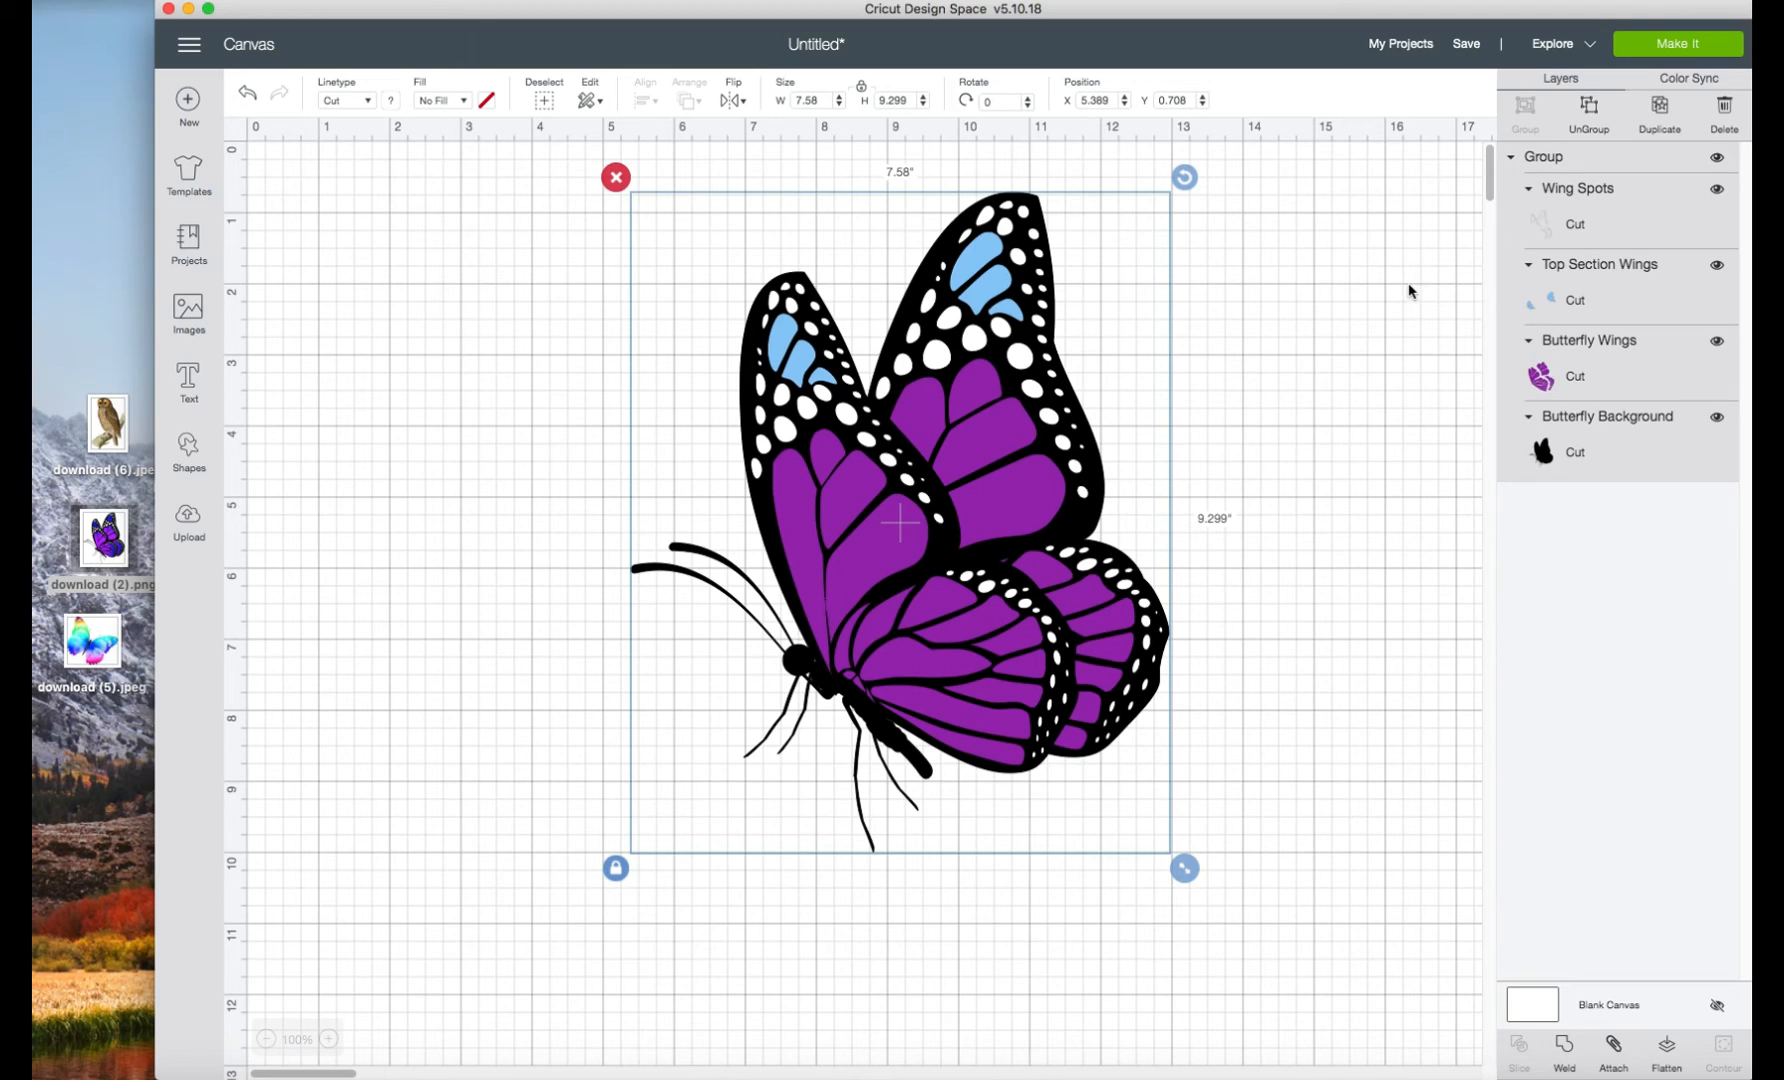
Recolor the Top Section Wings layer in the butterfly group from the material colors to light orange.
{"action": "left_click", "coordinate": [1553, 300]}
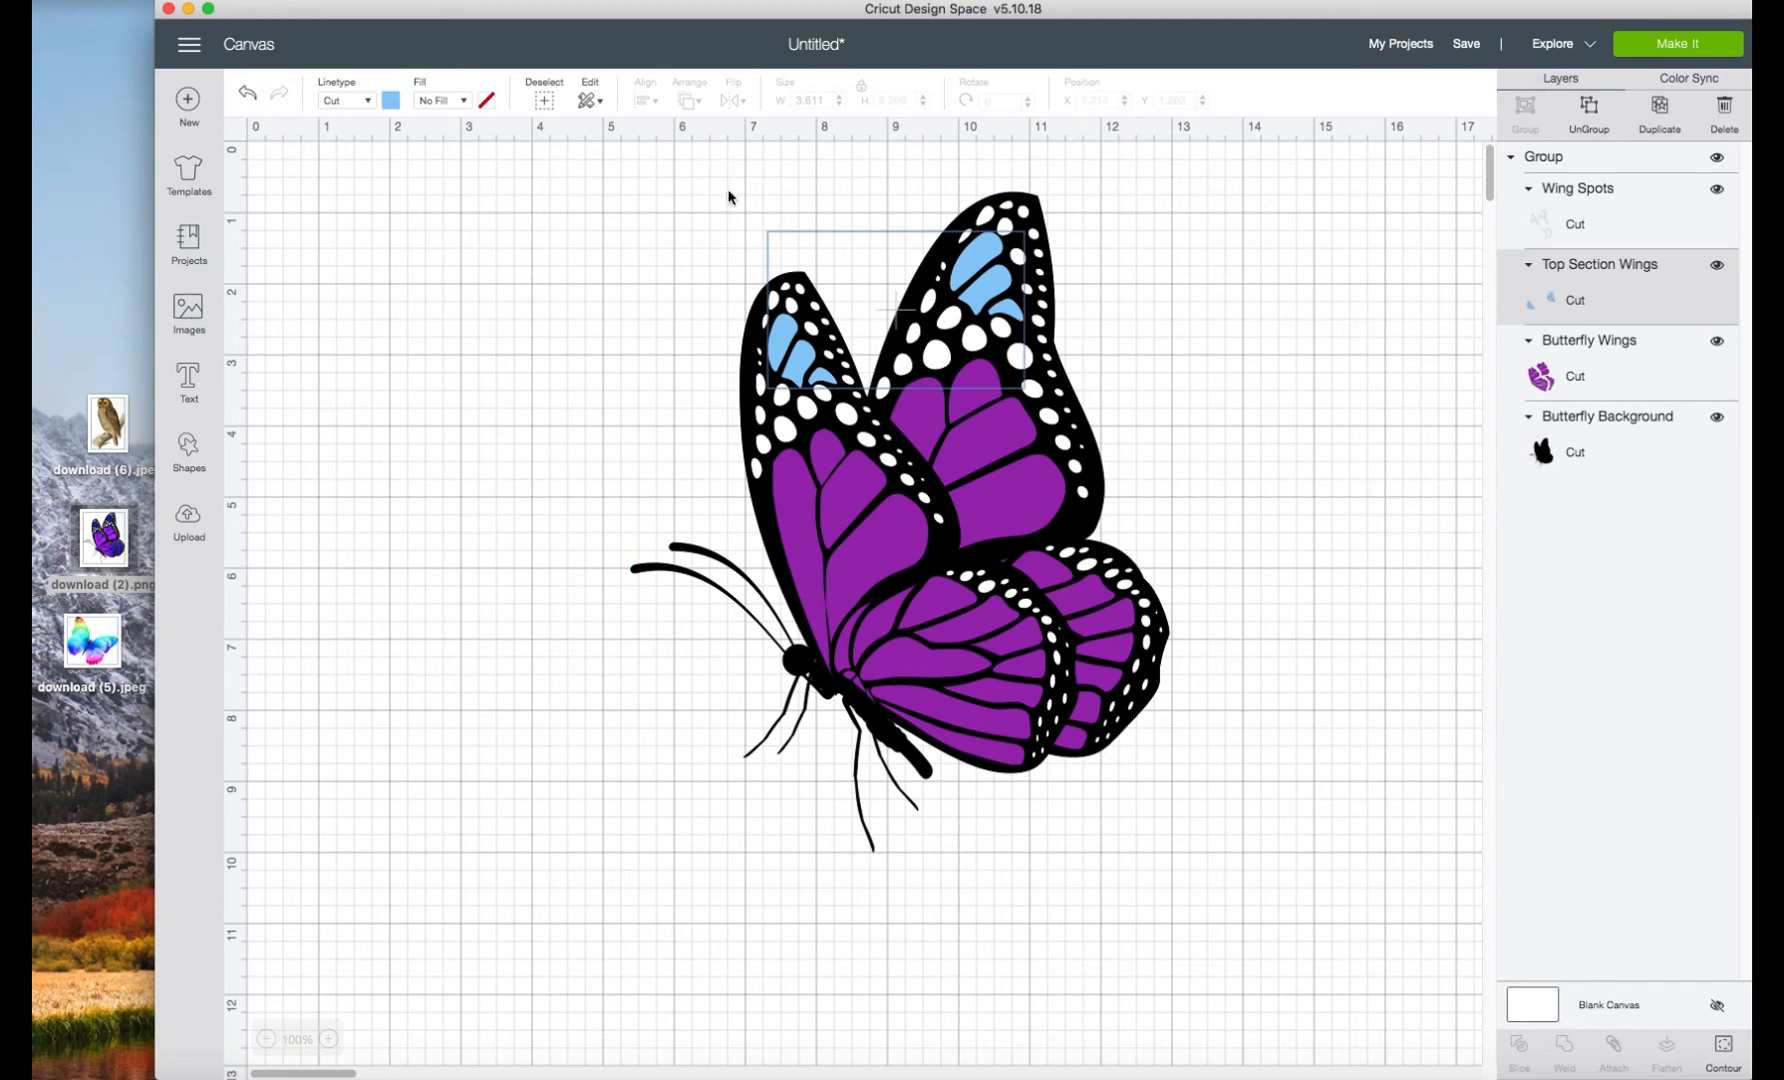
{"action": "left_click", "coordinate": [390, 100]}
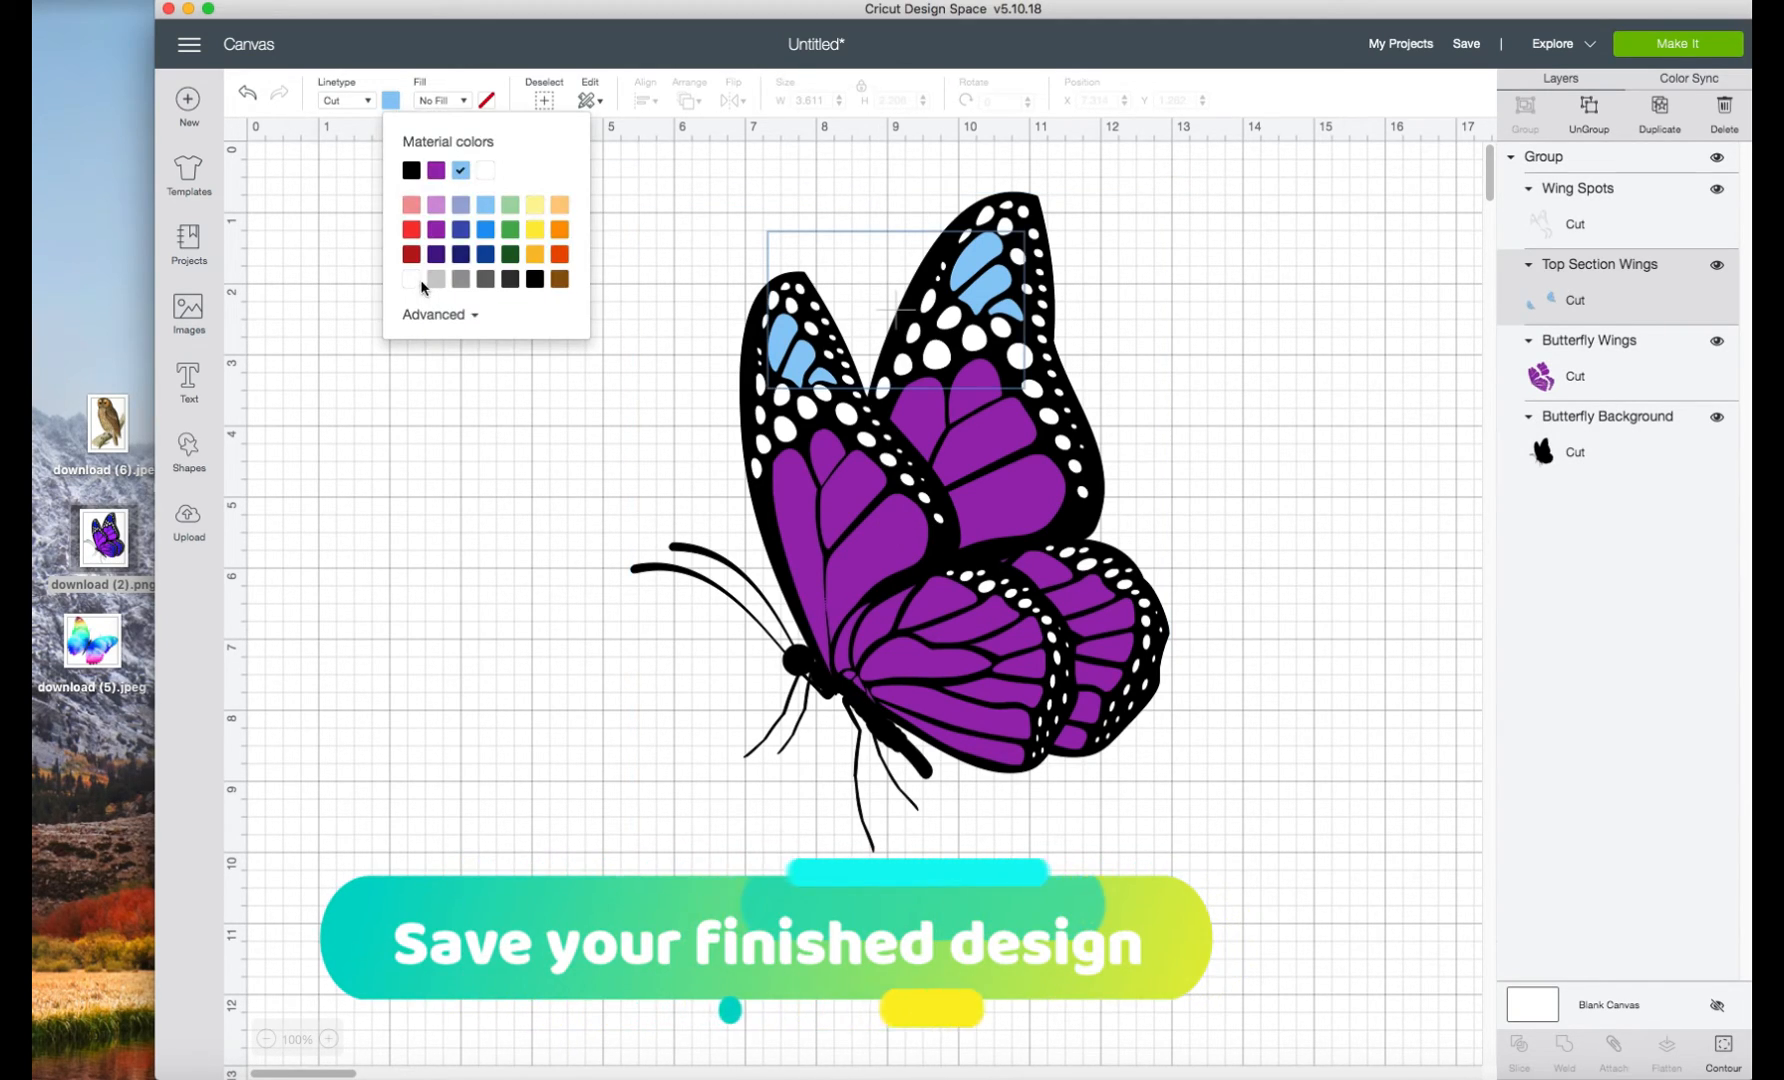
{"action": "left_click", "coordinate": [559, 204]}
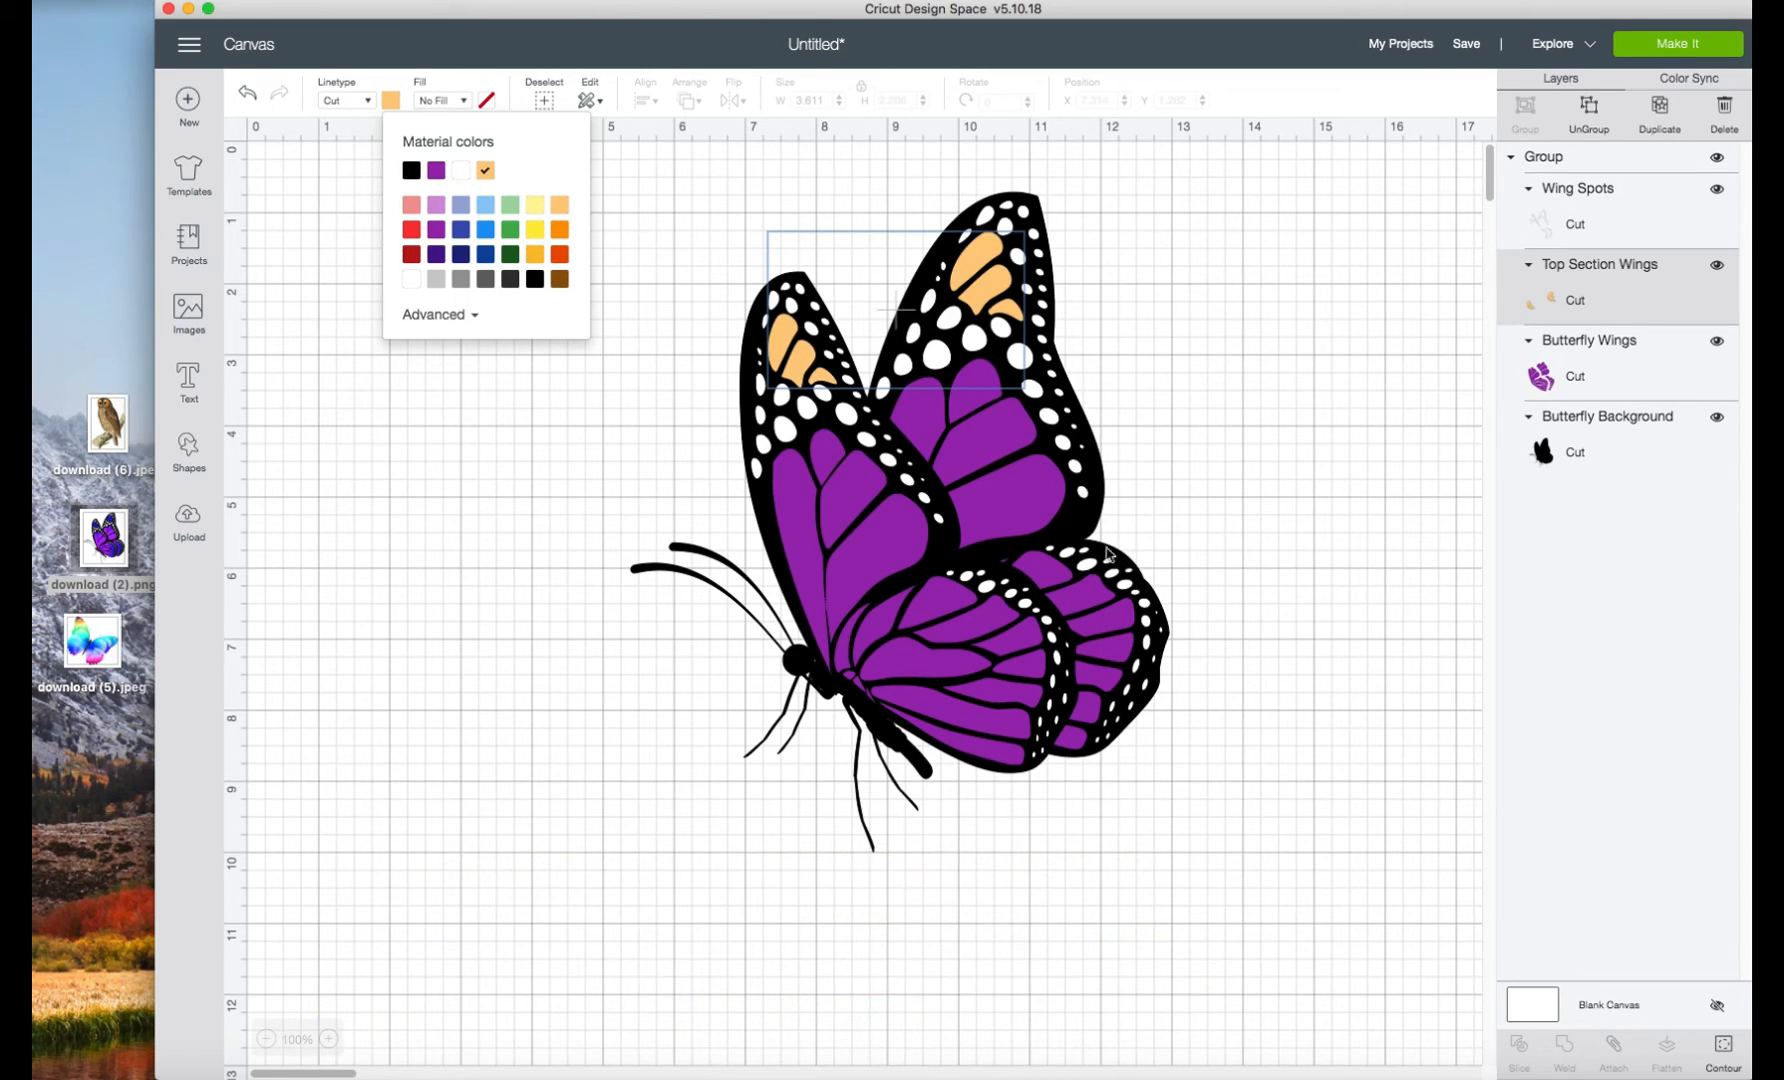
Recolor the Butterfly Wings layer from the material colors to bright orange.
{"action": "left_click", "coordinate": [1528, 376]}
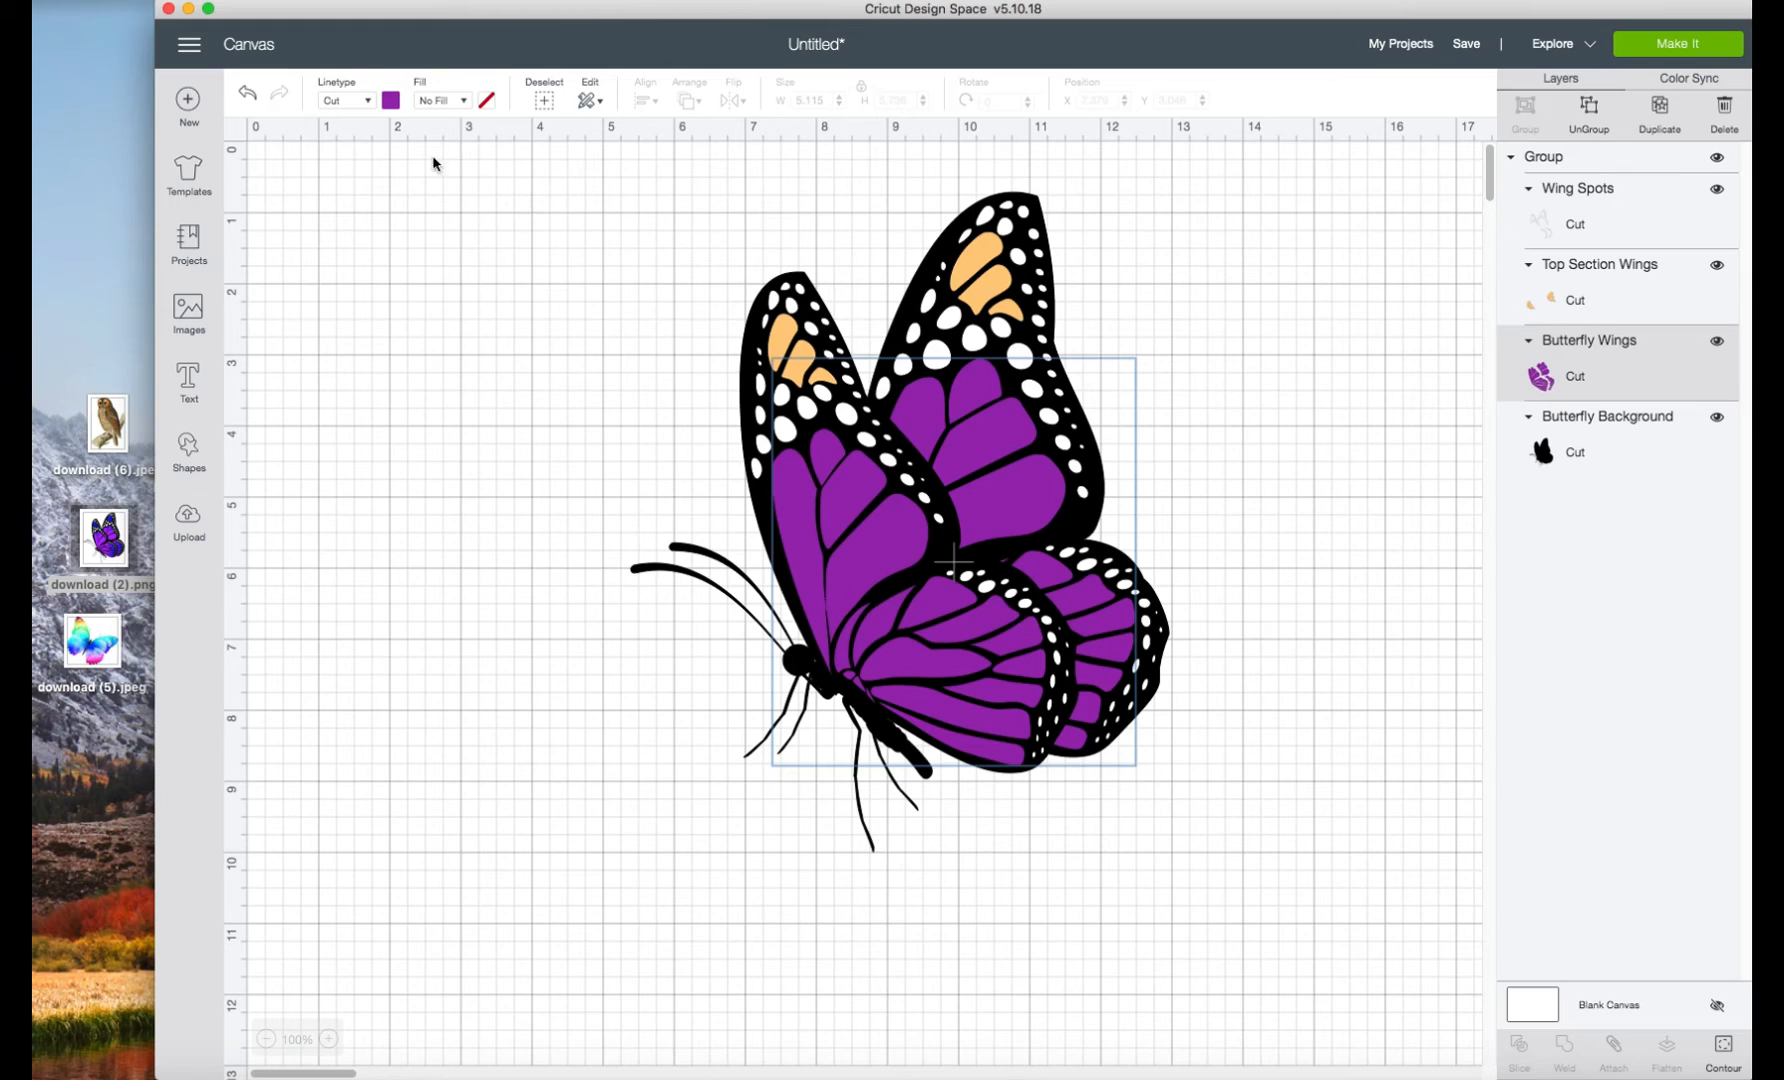
{"action": "left_click", "coordinate": [391, 100]}
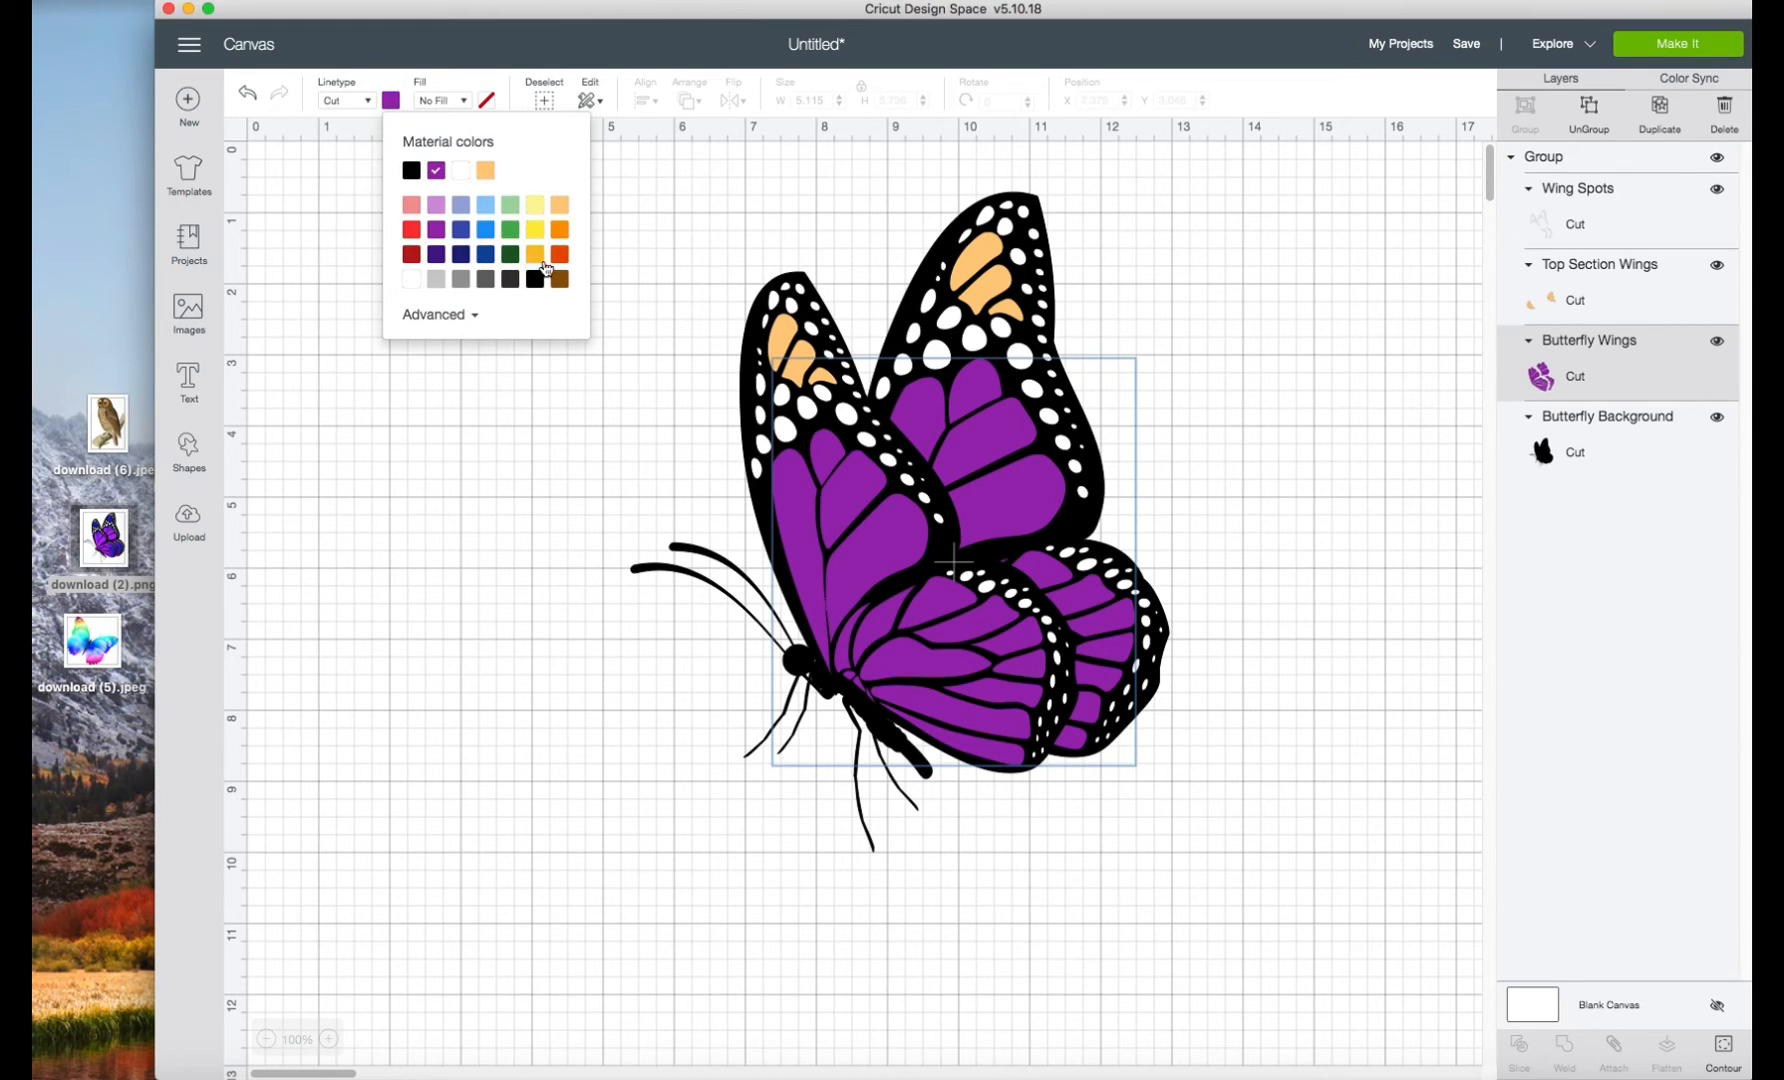
{"action": "left_click", "coordinate": [560, 231]}
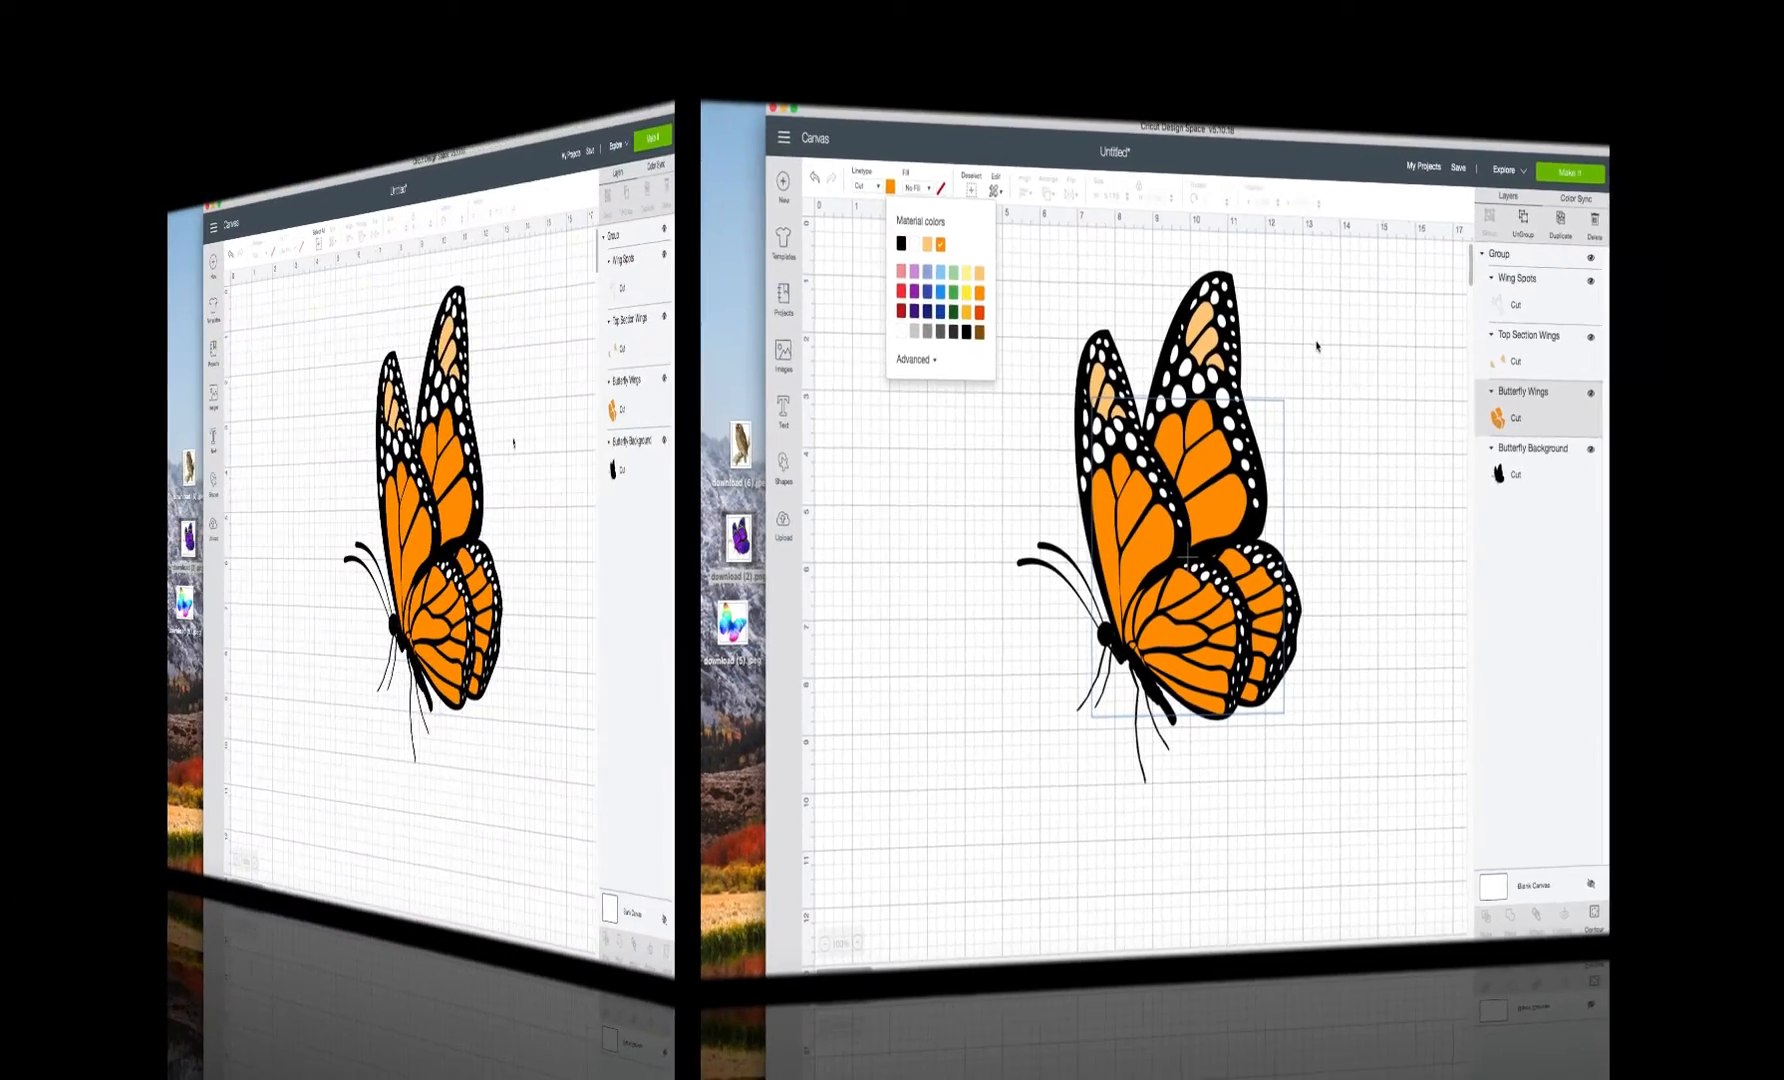